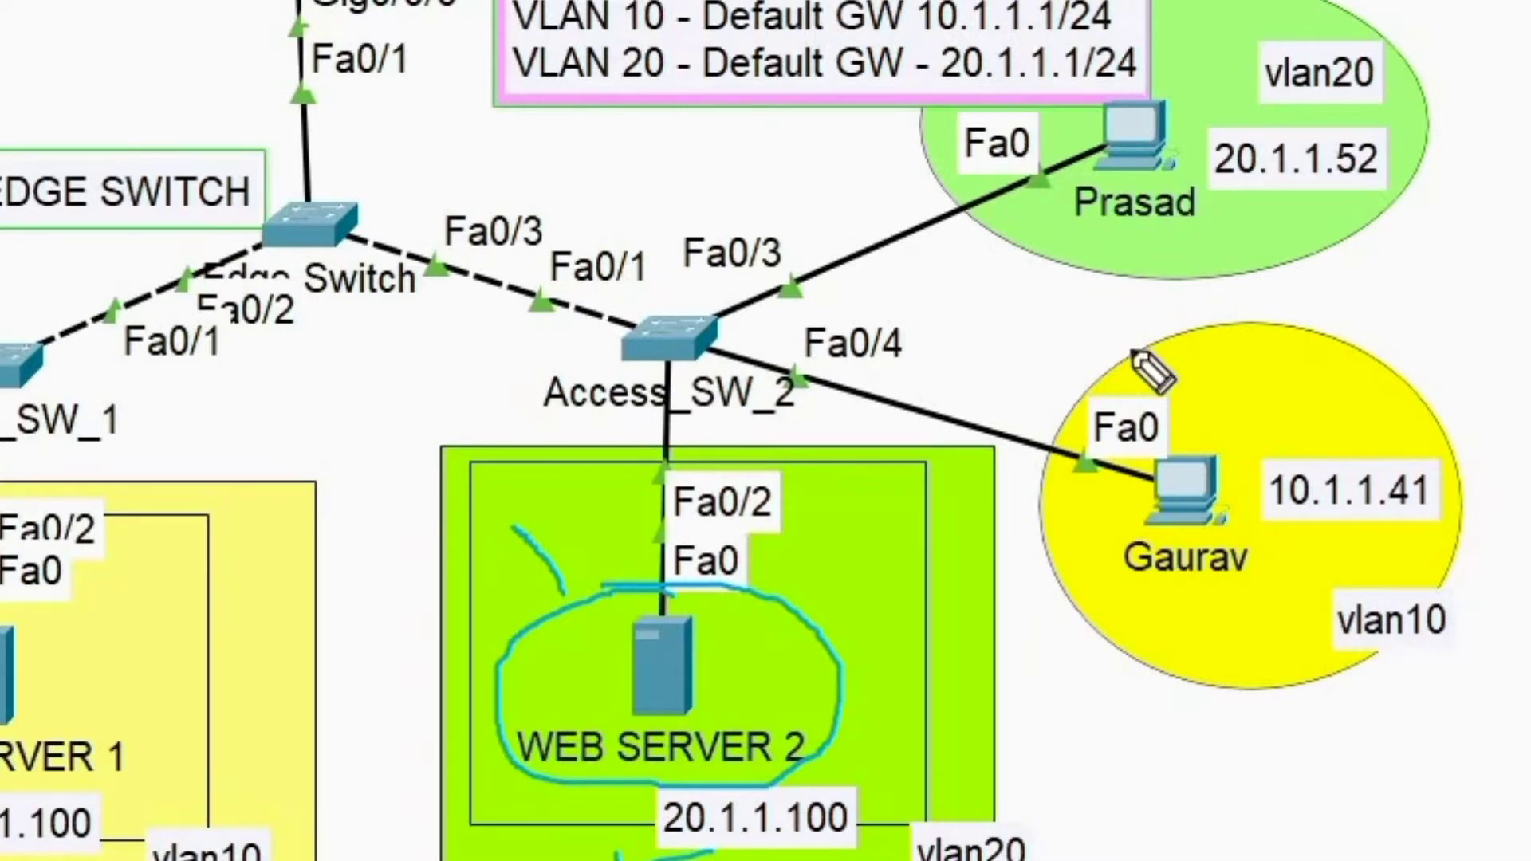
# Draw an upward ink arrow beneath the vlan10 PC at 10.1.1.41.
pyautogui.moveTo(1177, 605); pyautogui.dragTo(1176, 710)
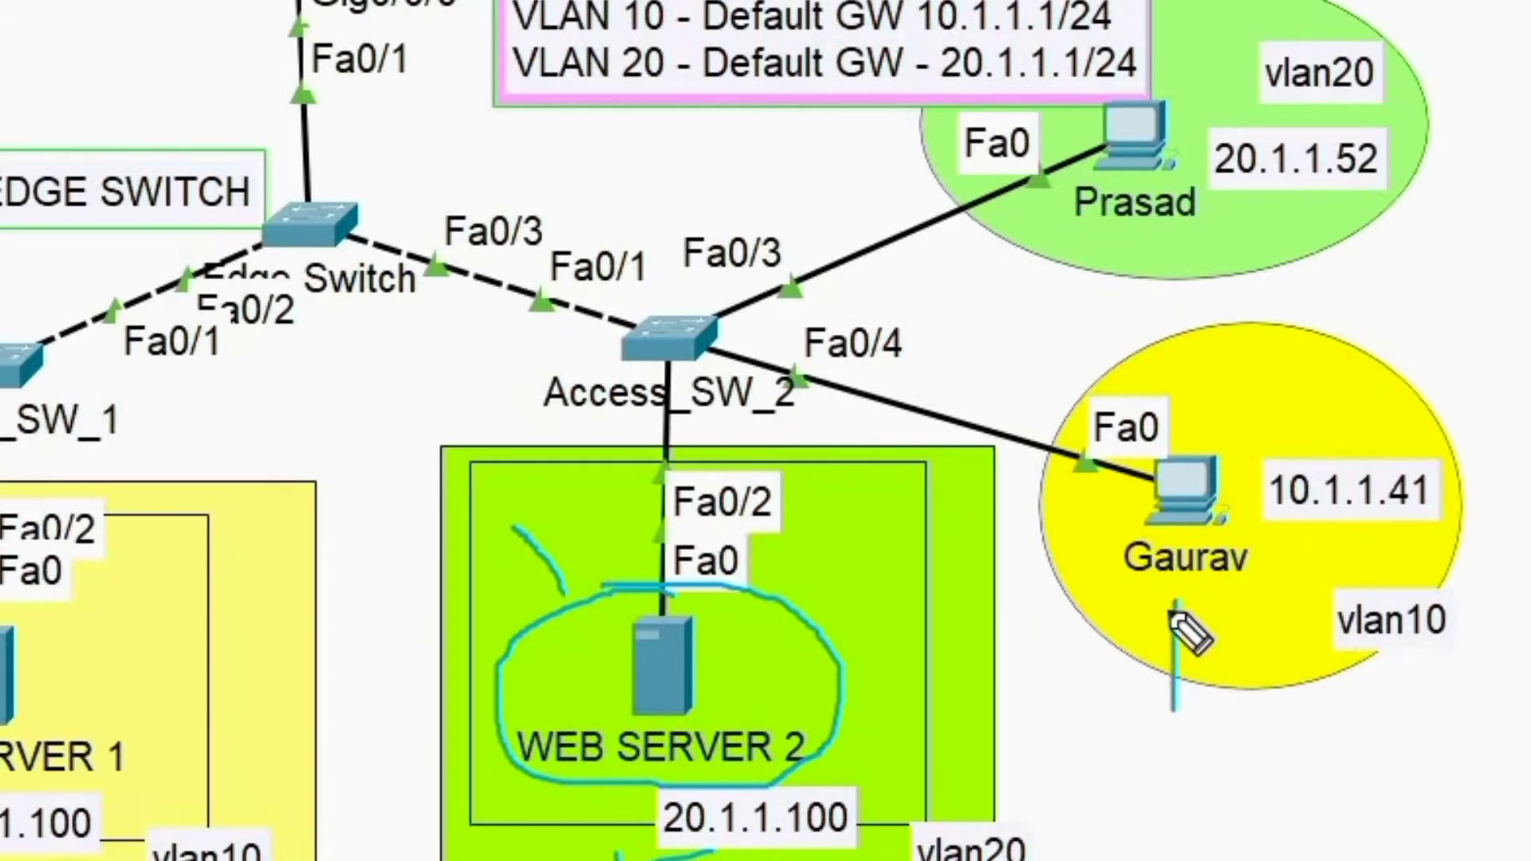
pyautogui.moveTo(1176, 604); pyautogui.dragTo(1160, 622)
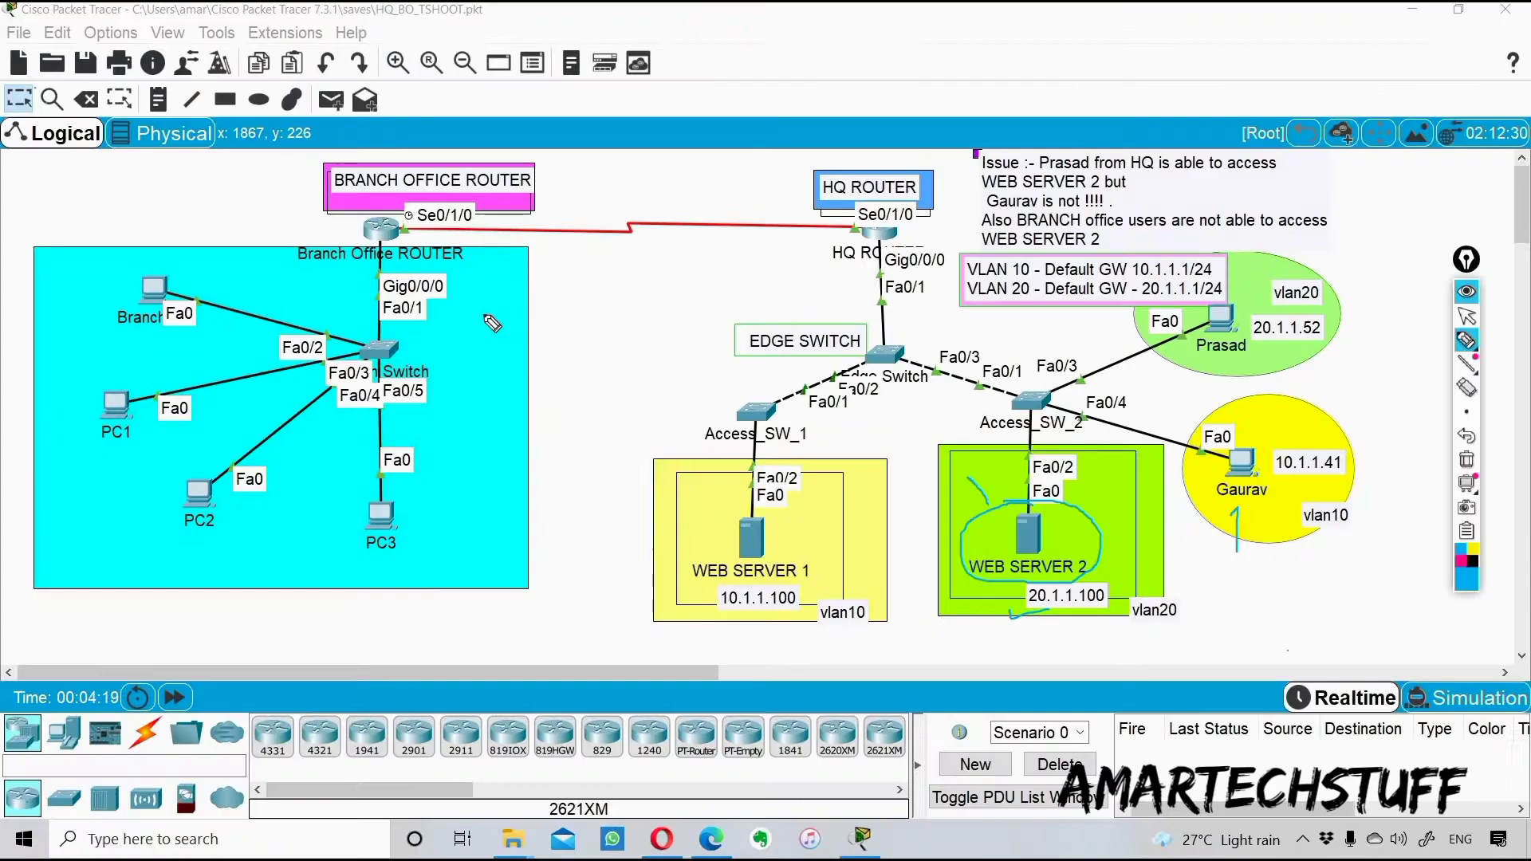
# Draw an ink divider between the branch and HQ sides and label them BO and HQ.
pyautogui.moveTo(483, 317); pyautogui.dragTo(557, 271)
pyautogui.moveTo(719, 160)
pyautogui.mouseDown()
pyautogui.moveTo(669, 306)
pyautogui.moveTo(620, 558)
pyautogui.moveTo(694, 630)
pyautogui.moveTo(759, 647)
pyautogui.mouseUp()
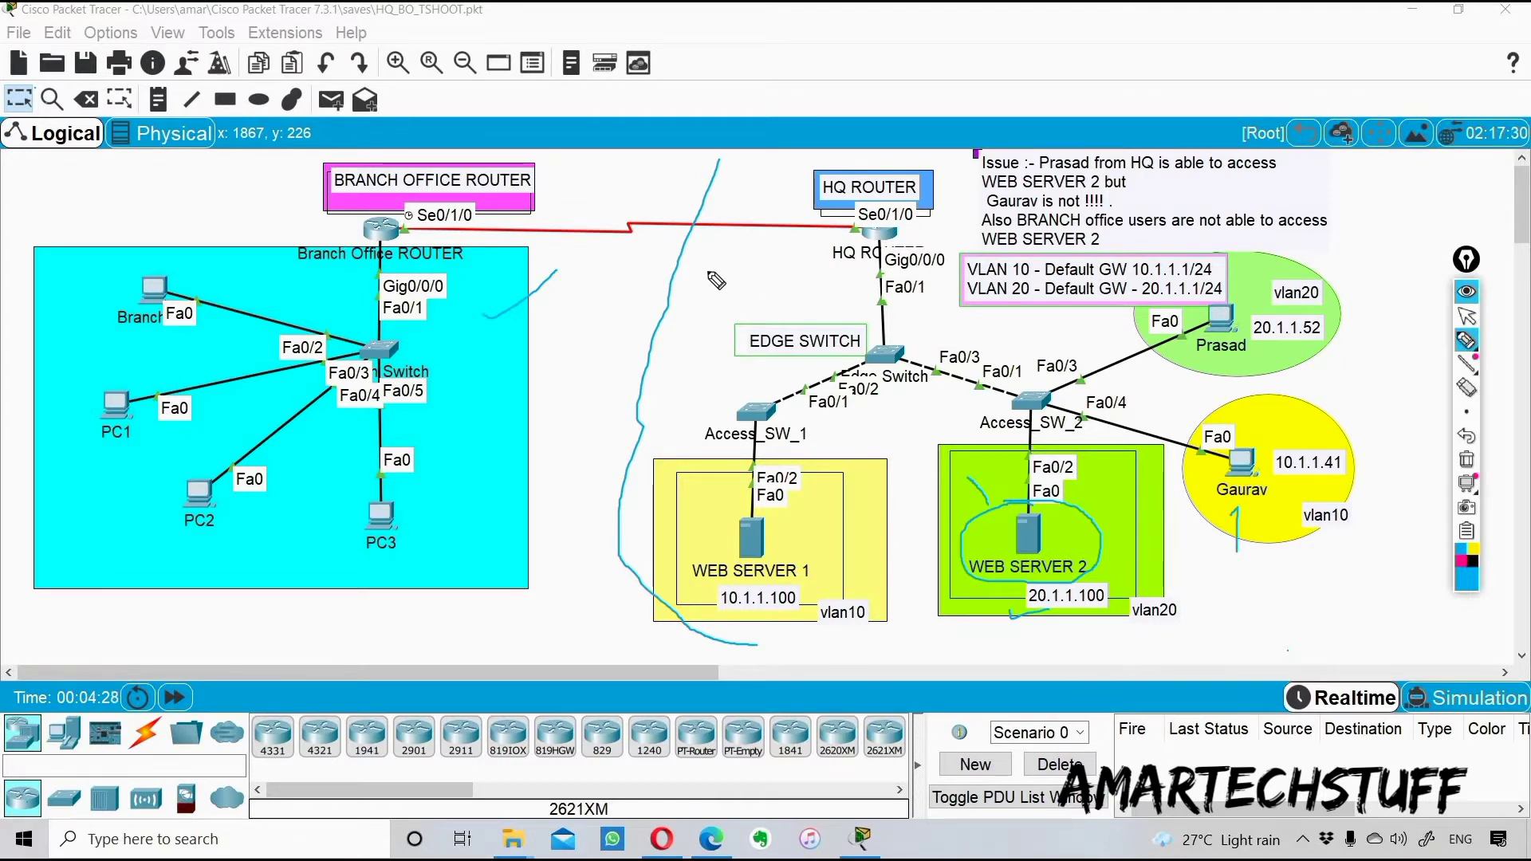
pyautogui.moveTo(707, 271)
pyautogui.mouseDown()
pyautogui.moveTo(707, 298)
pyautogui.moveTo(726, 279)
pyautogui.moveTo(723, 299)
pyautogui.moveTo(735, 283)
pyautogui.moveTo(758, 292)
pyautogui.mouseUp()
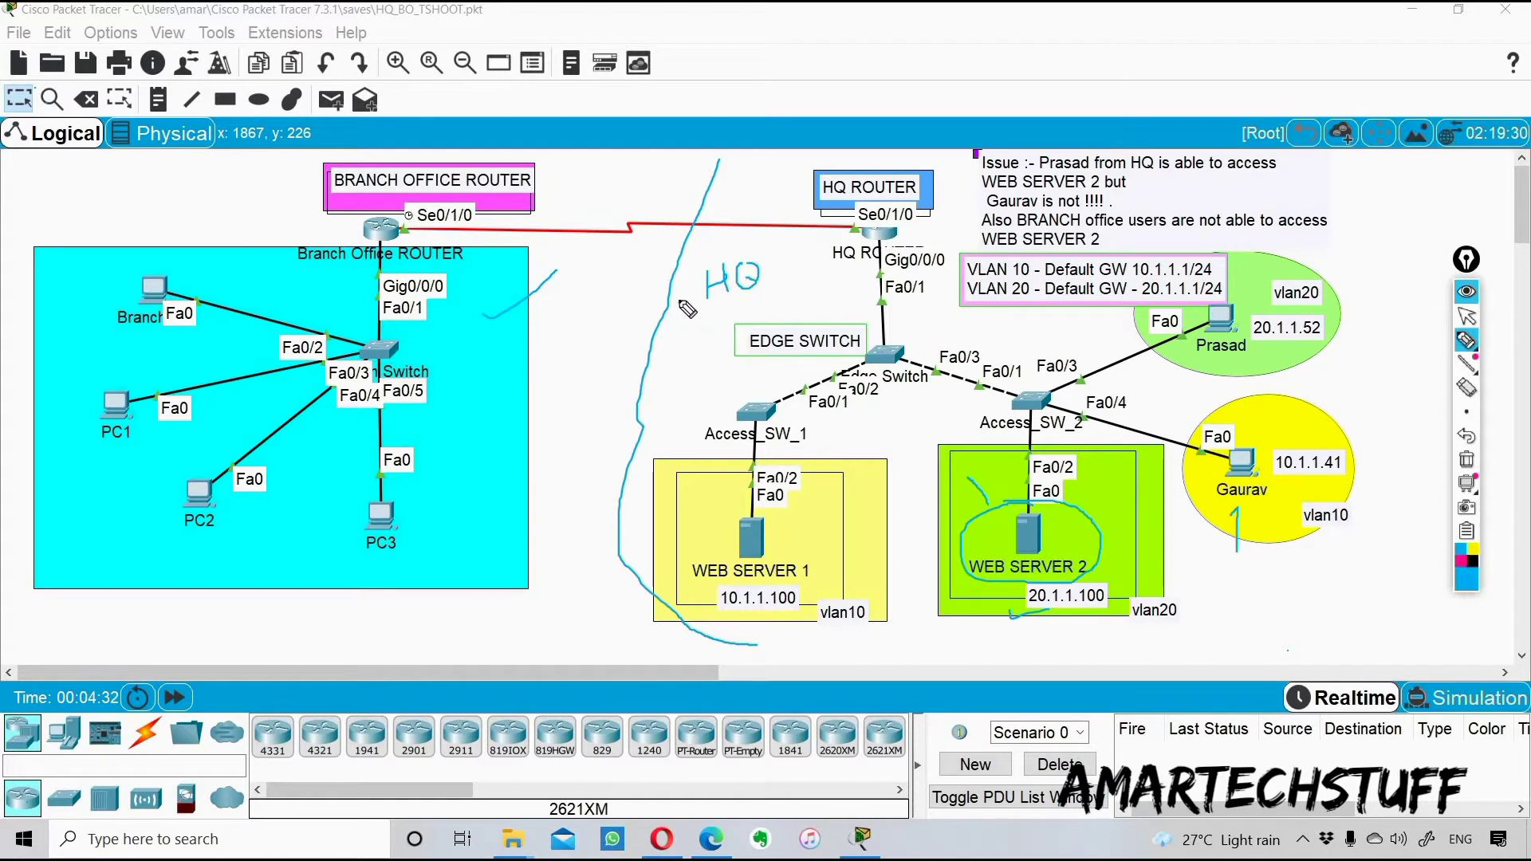
pyautogui.moveTo(547, 326)
pyautogui.mouseDown()
pyautogui.moveTo(547, 344)
pyautogui.moveTo(581, 322)
pyautogui.mouseUp()
# Draw ink arrows from the vlan10 and vlan20 PCs toward WEB SERVER 2, then return to selection.
pyautogui.moveTo(1246, 490); pyautogui.dragTo(1117, 514)
pyautogui.moveTo(1200, 366); pyautogui.dragTo(1088, 488)
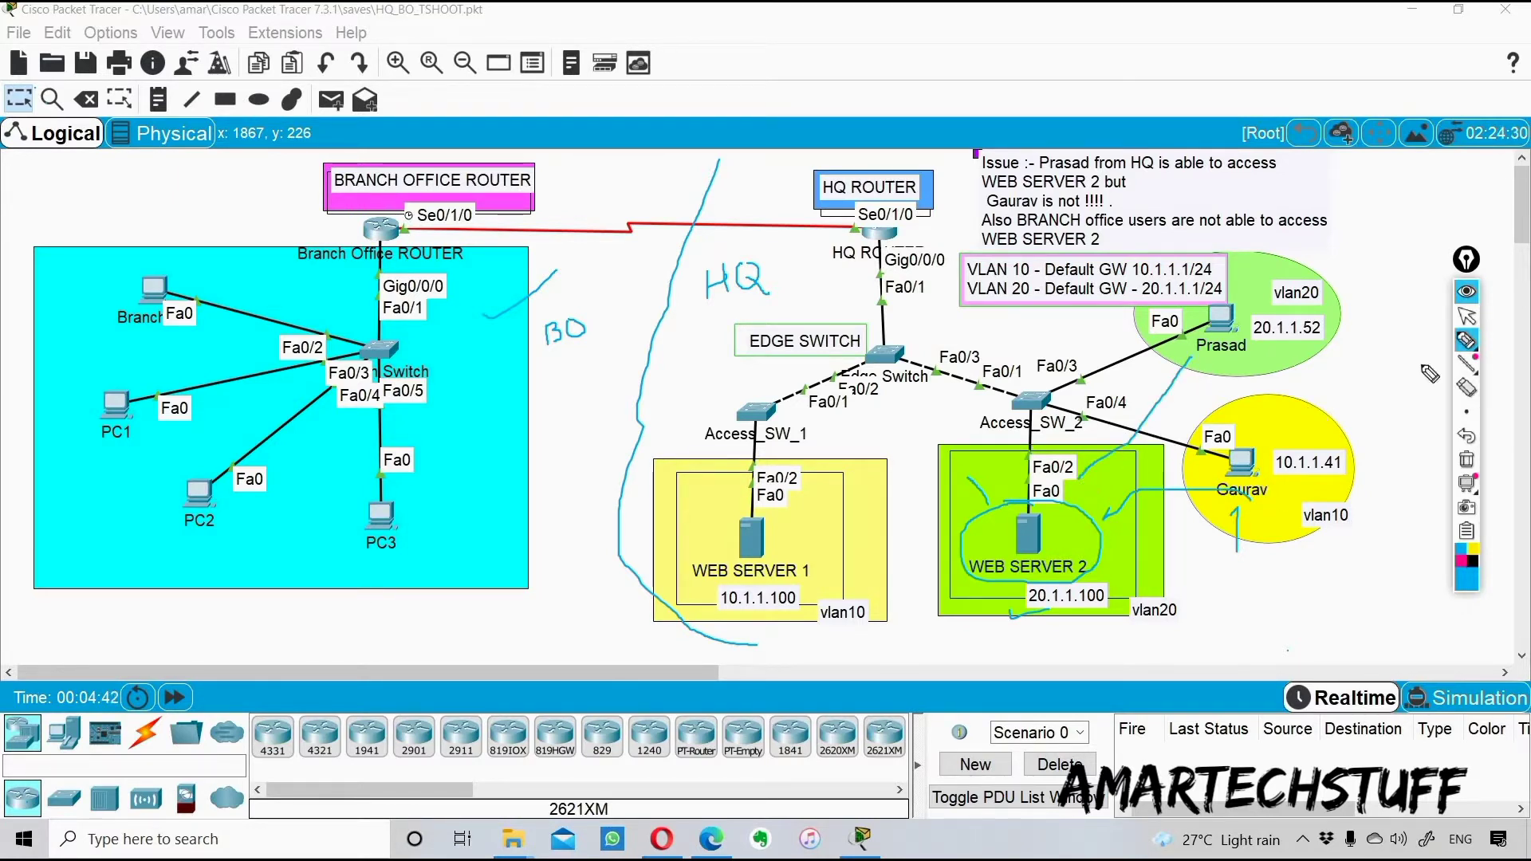
pyautogui.click(1466, 317)
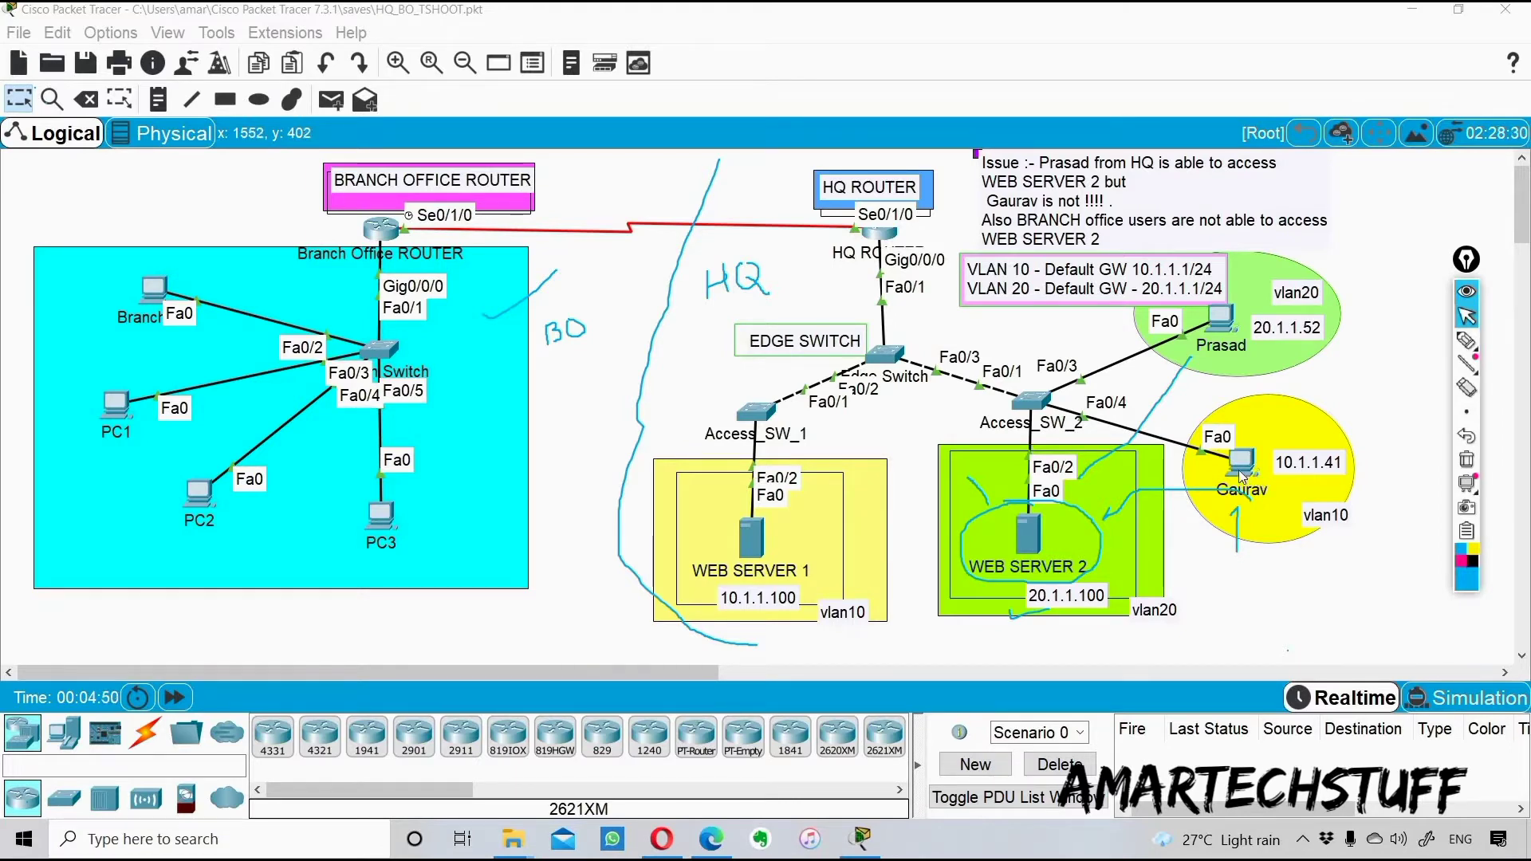
# Bring up the vlan10 PC's window and erase all ink annotations.
pyautogui.click(1242, 476)
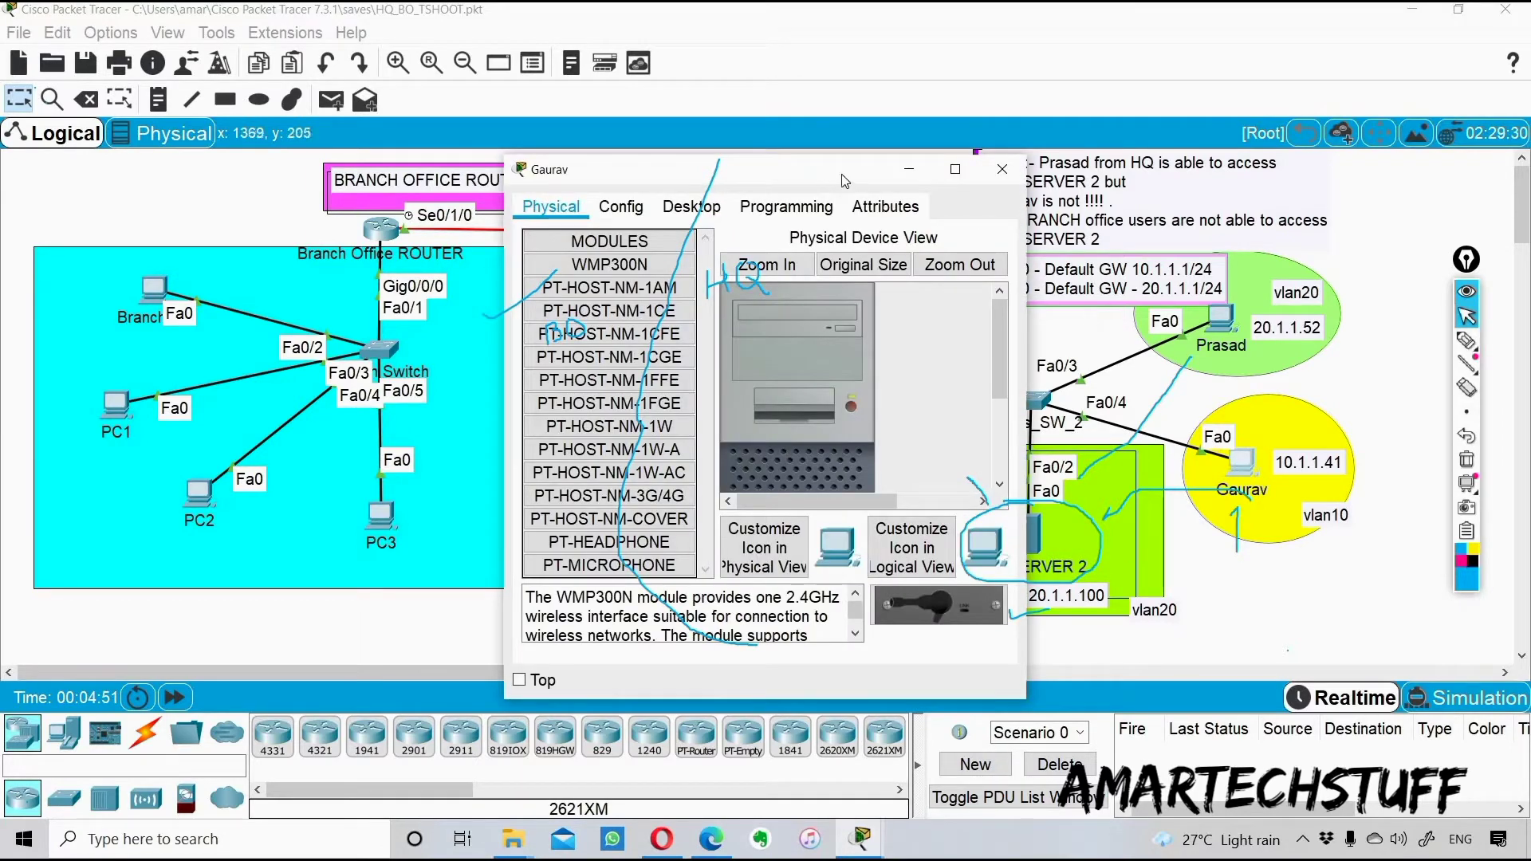
pyautogui.moveTo(877, 177); pyautogui.dragTo(978, 159)
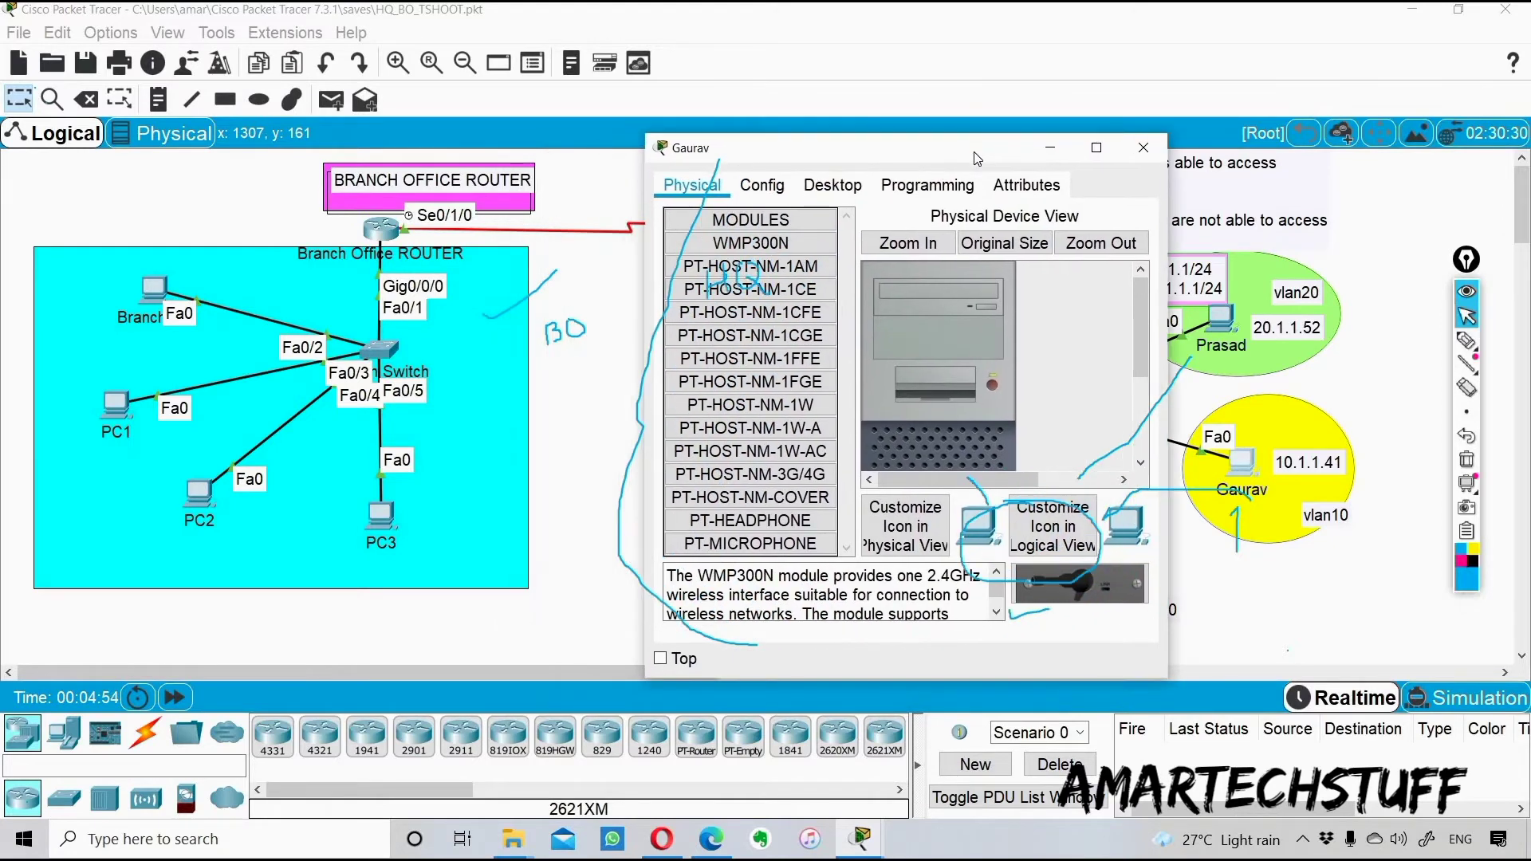
pyautogui.click(1467, 462)
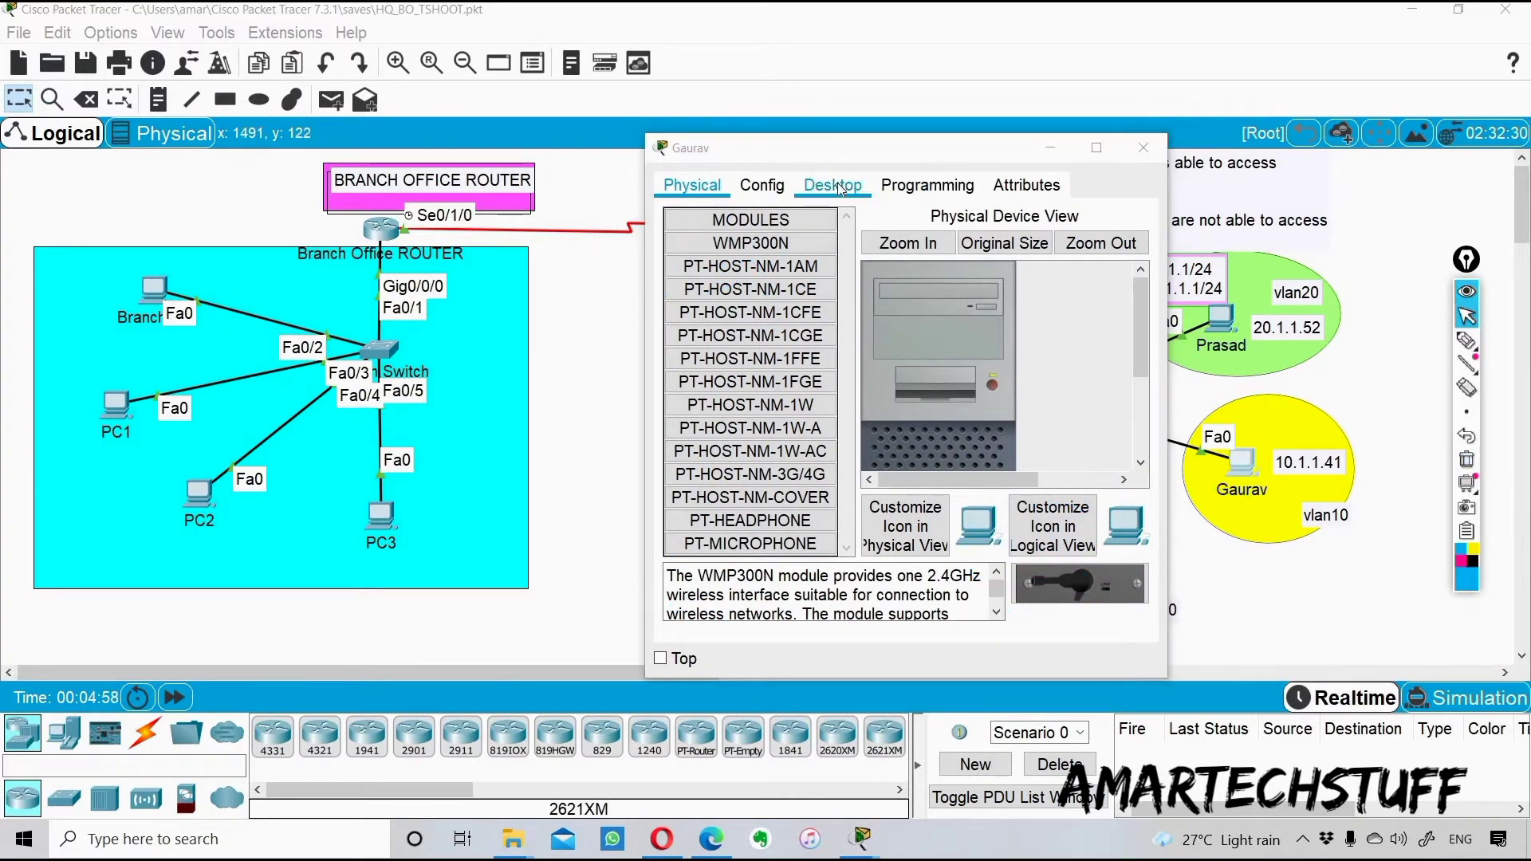
pyautogui.click(832, 185)
pyautogui.moveTo(889, 152); pyautogui.dragTo(733, 119)
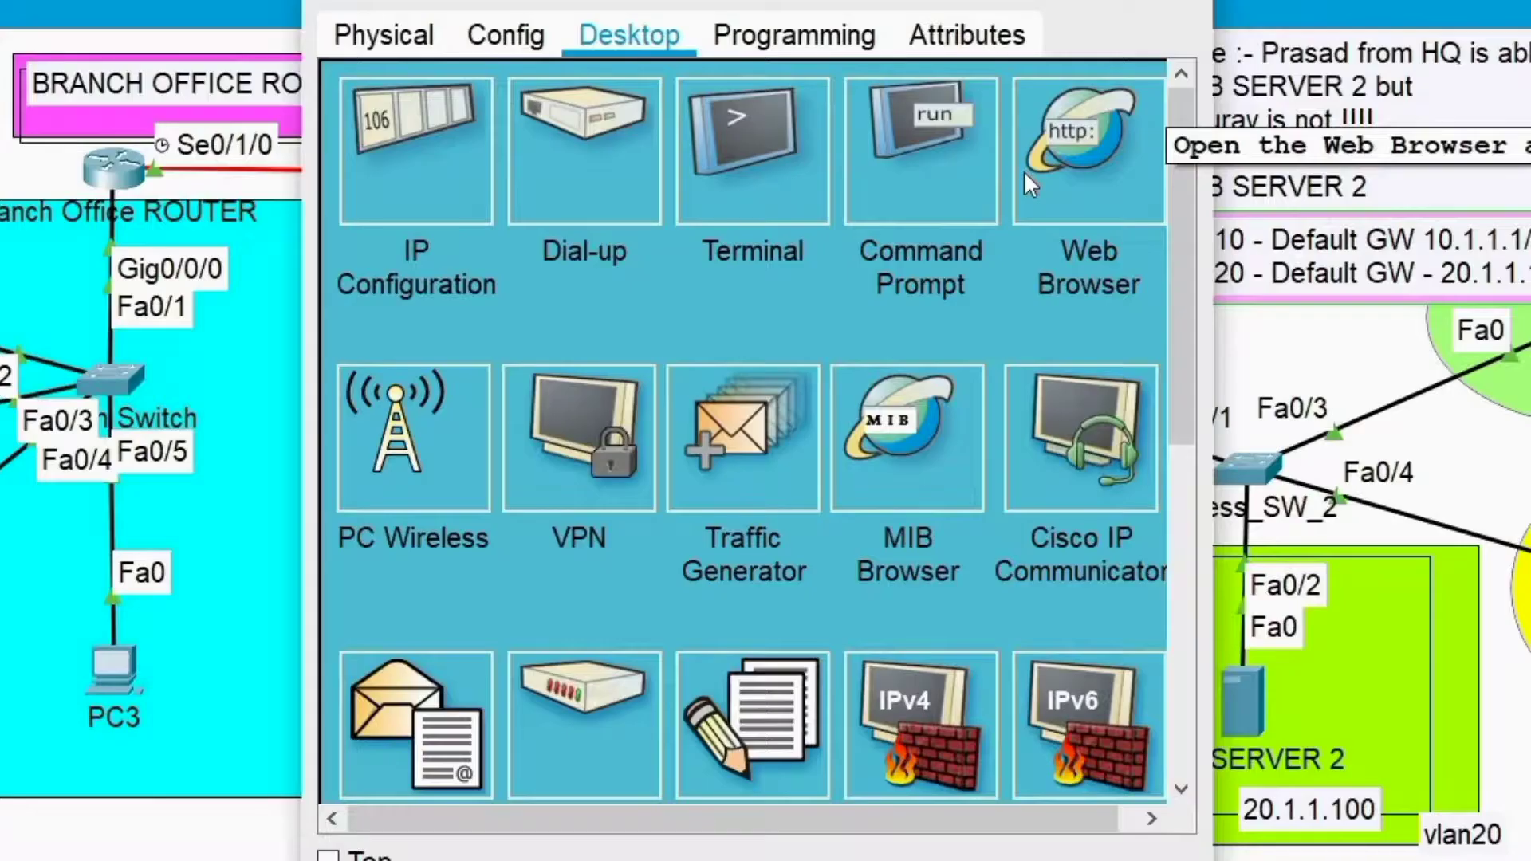
pyautogui.click(1029, 171)
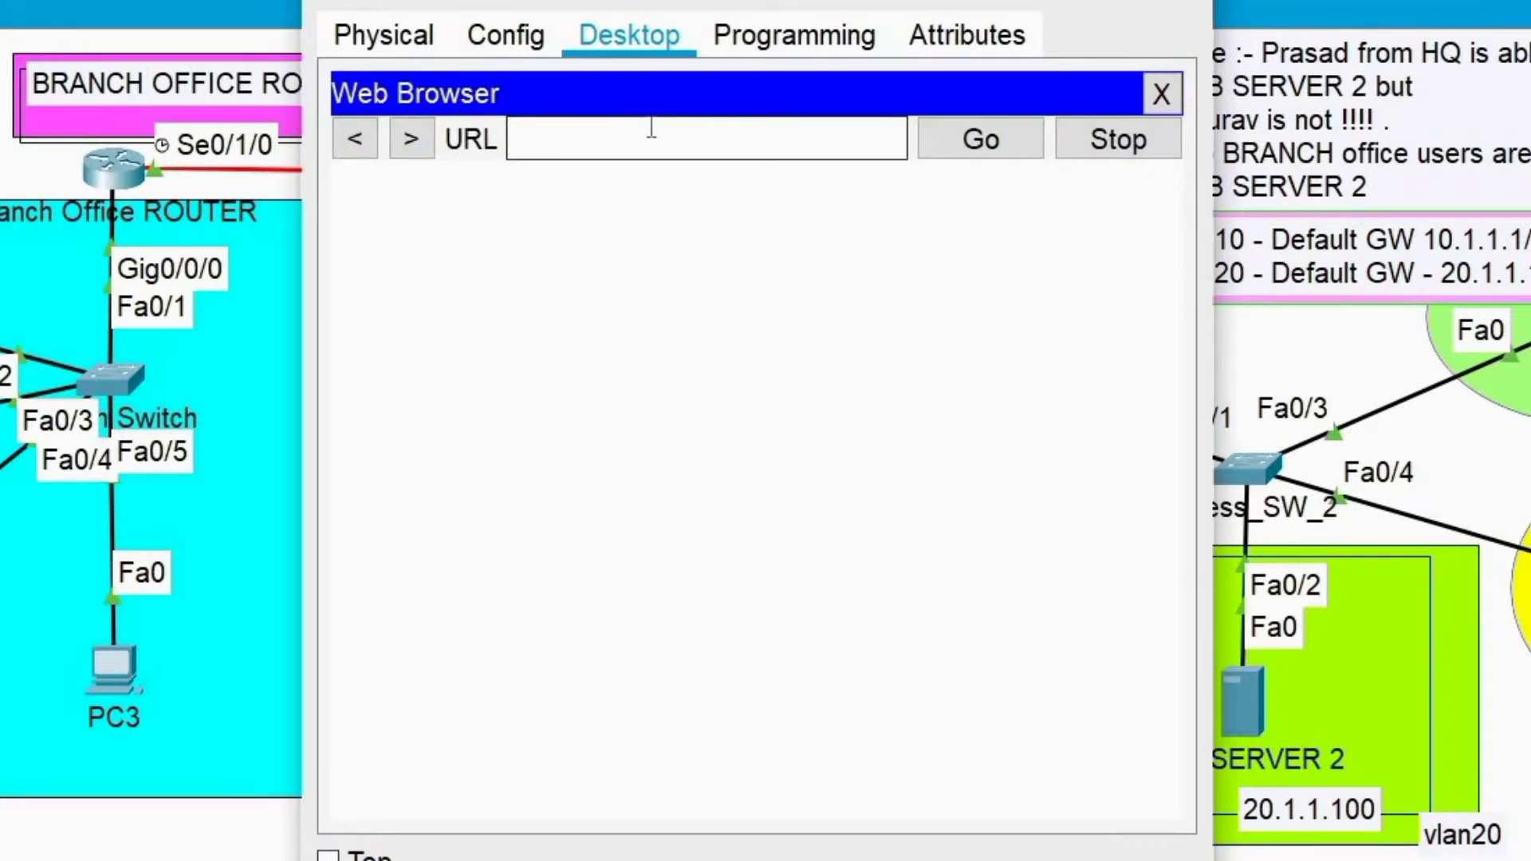
pyautogui.write('http://20.1')
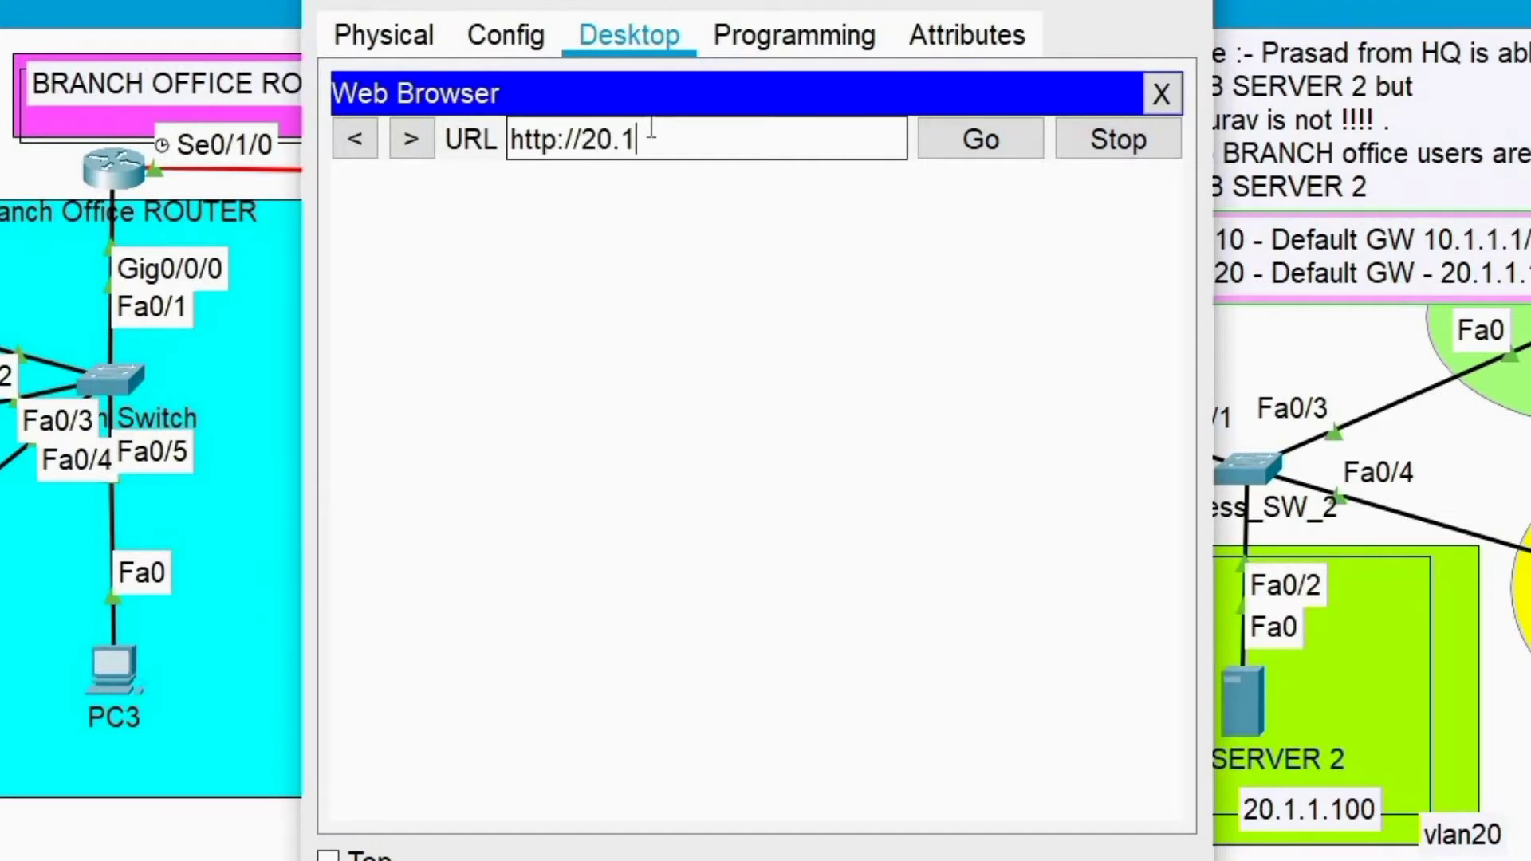
pyautogui.write('.1')
pyautogui.write('.2')
pyautogui.write('00')
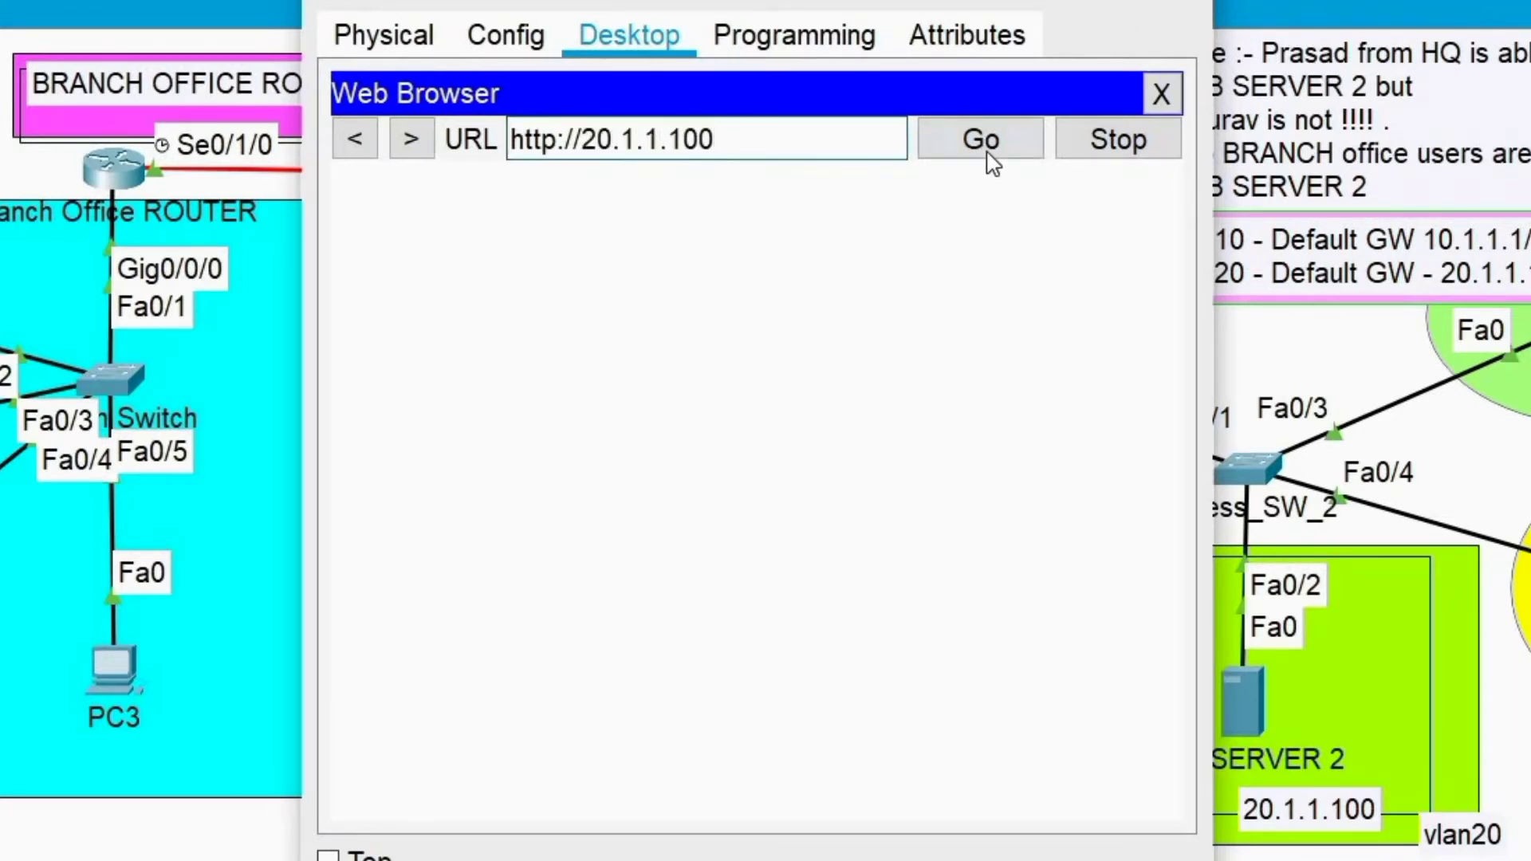
pyautogui.click(991, 161)
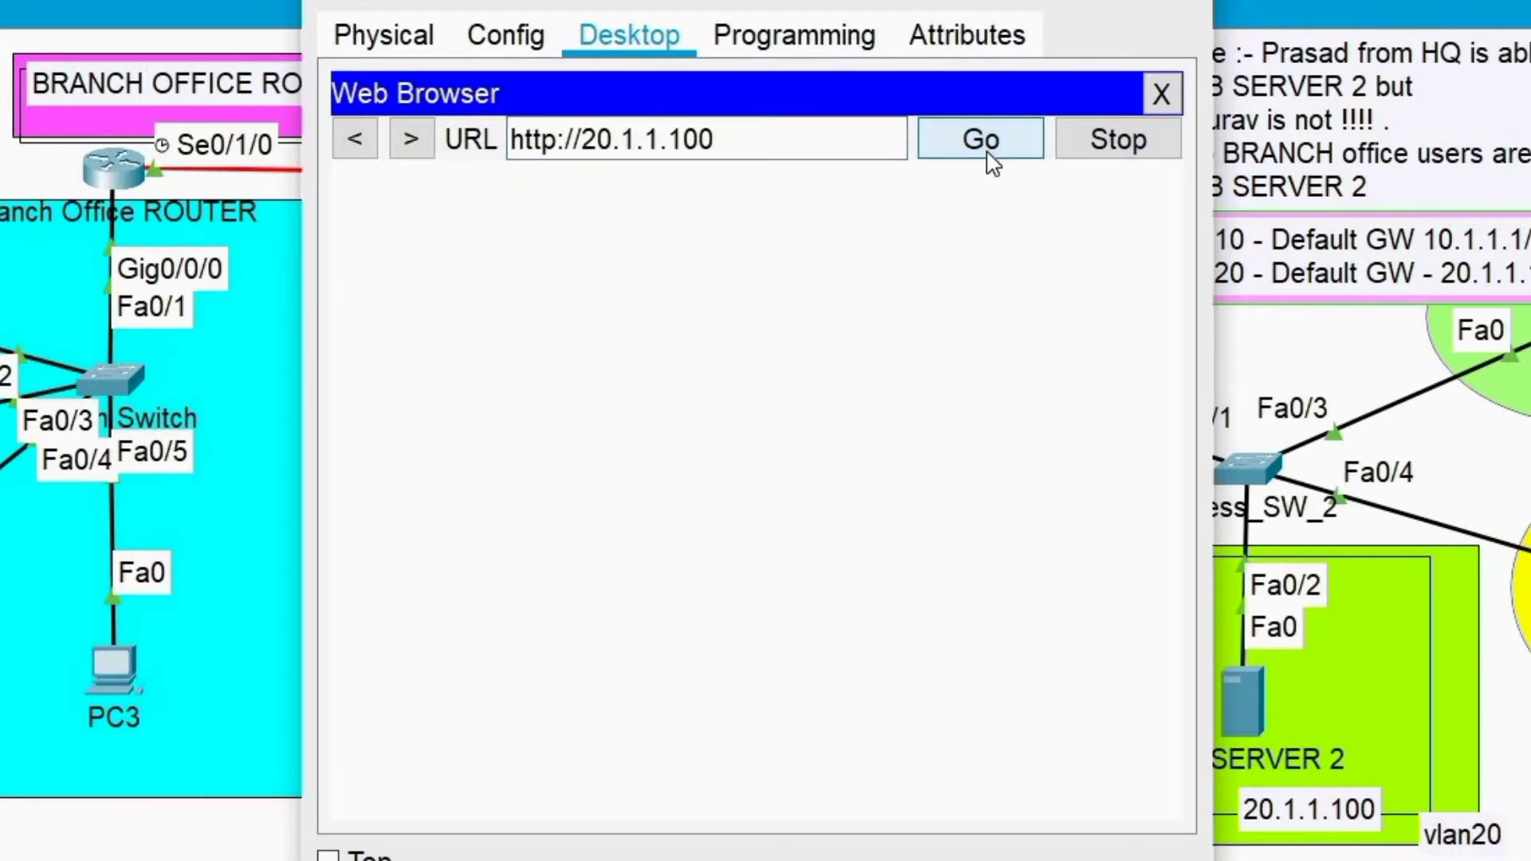
pyautogui.click(991, 162)
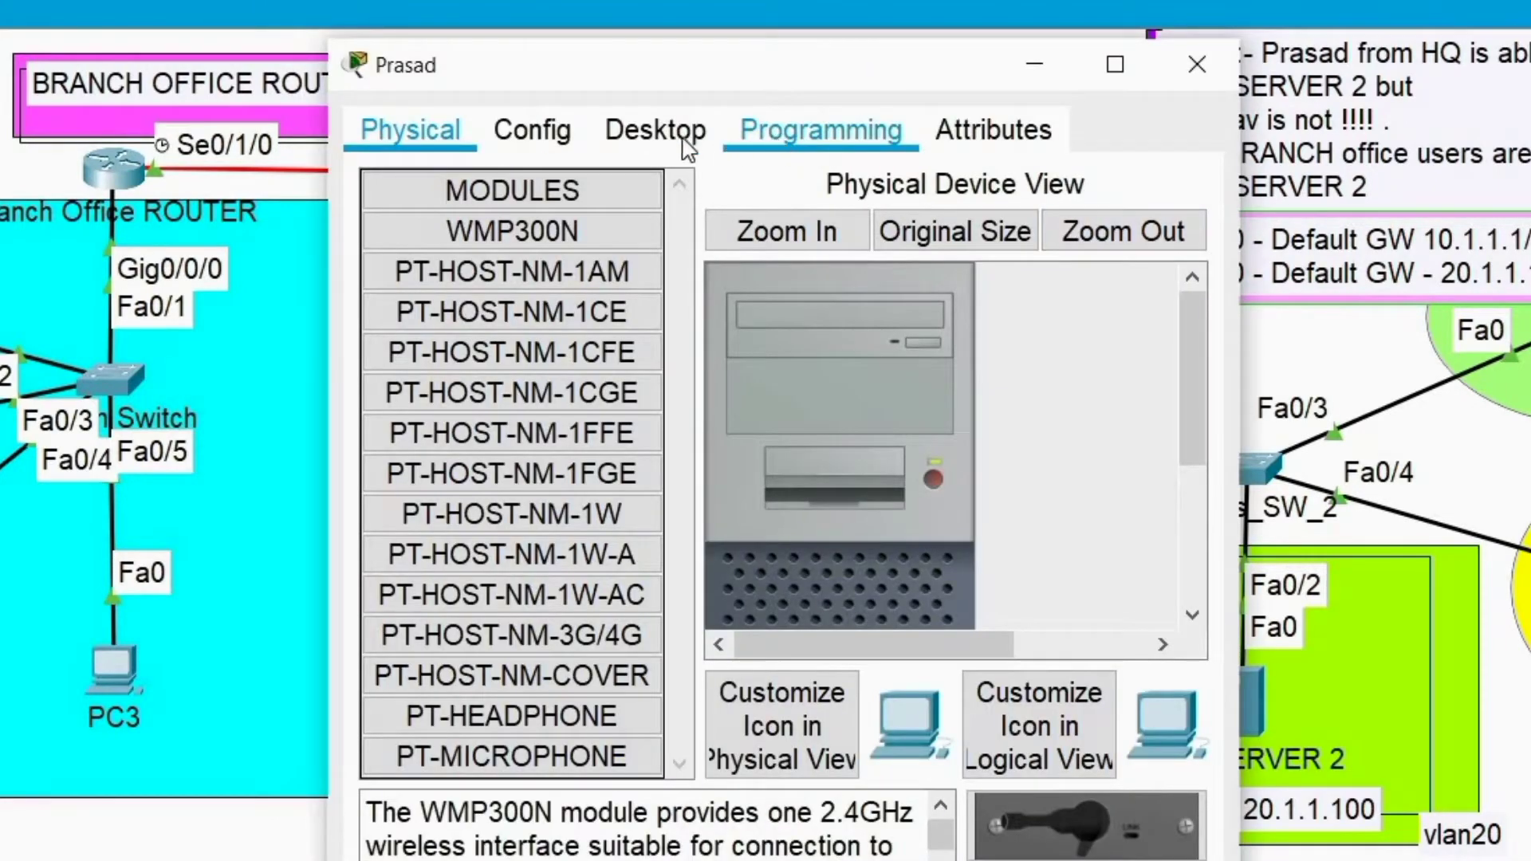
pyautogui.click(685, 142)
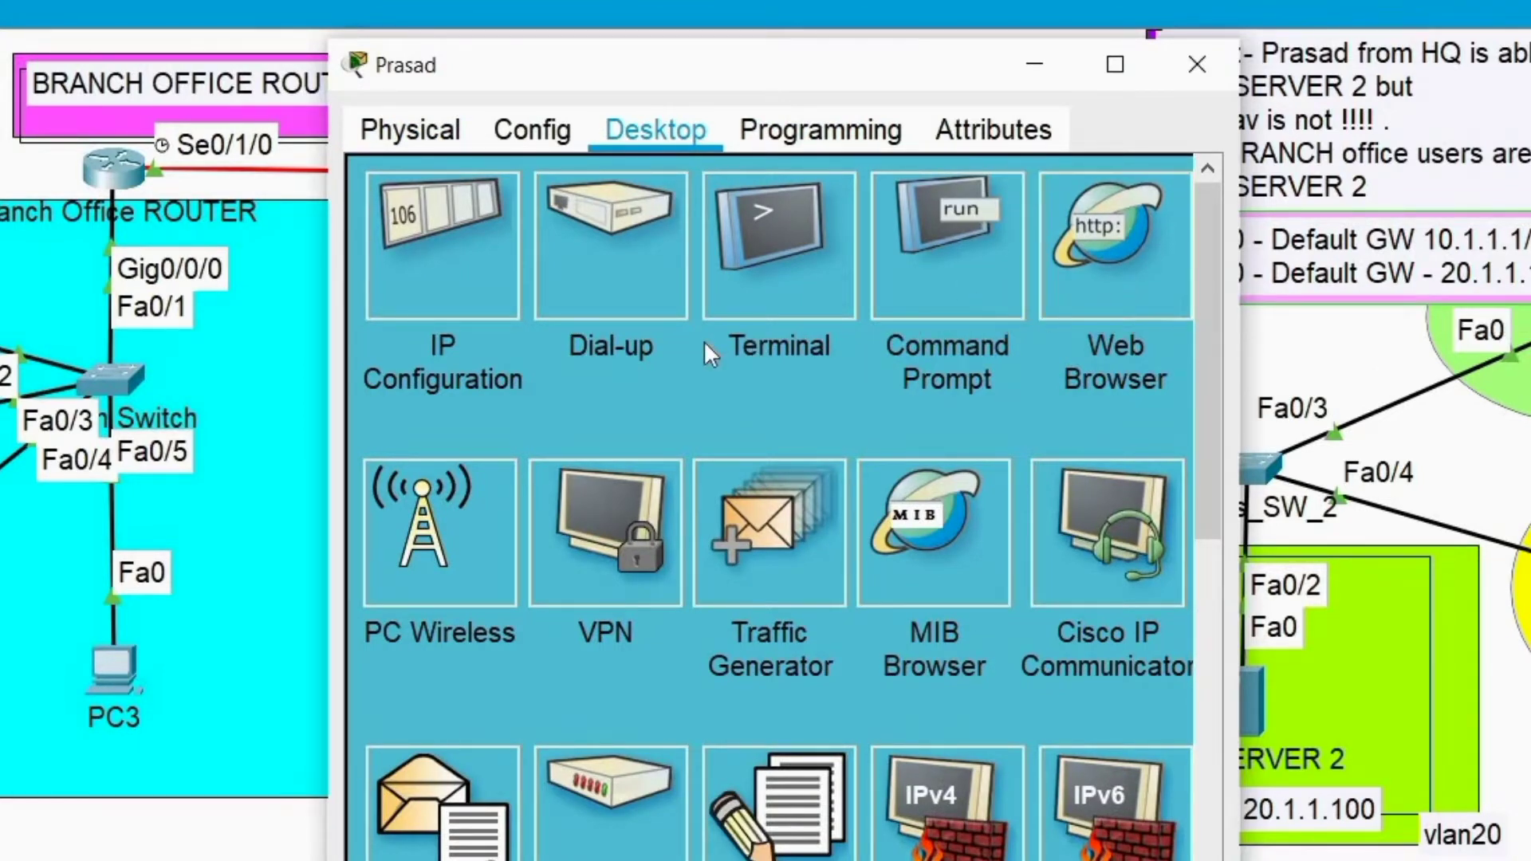
pyautogui.click(1116, 247)
pyautogui.click(587, 236)
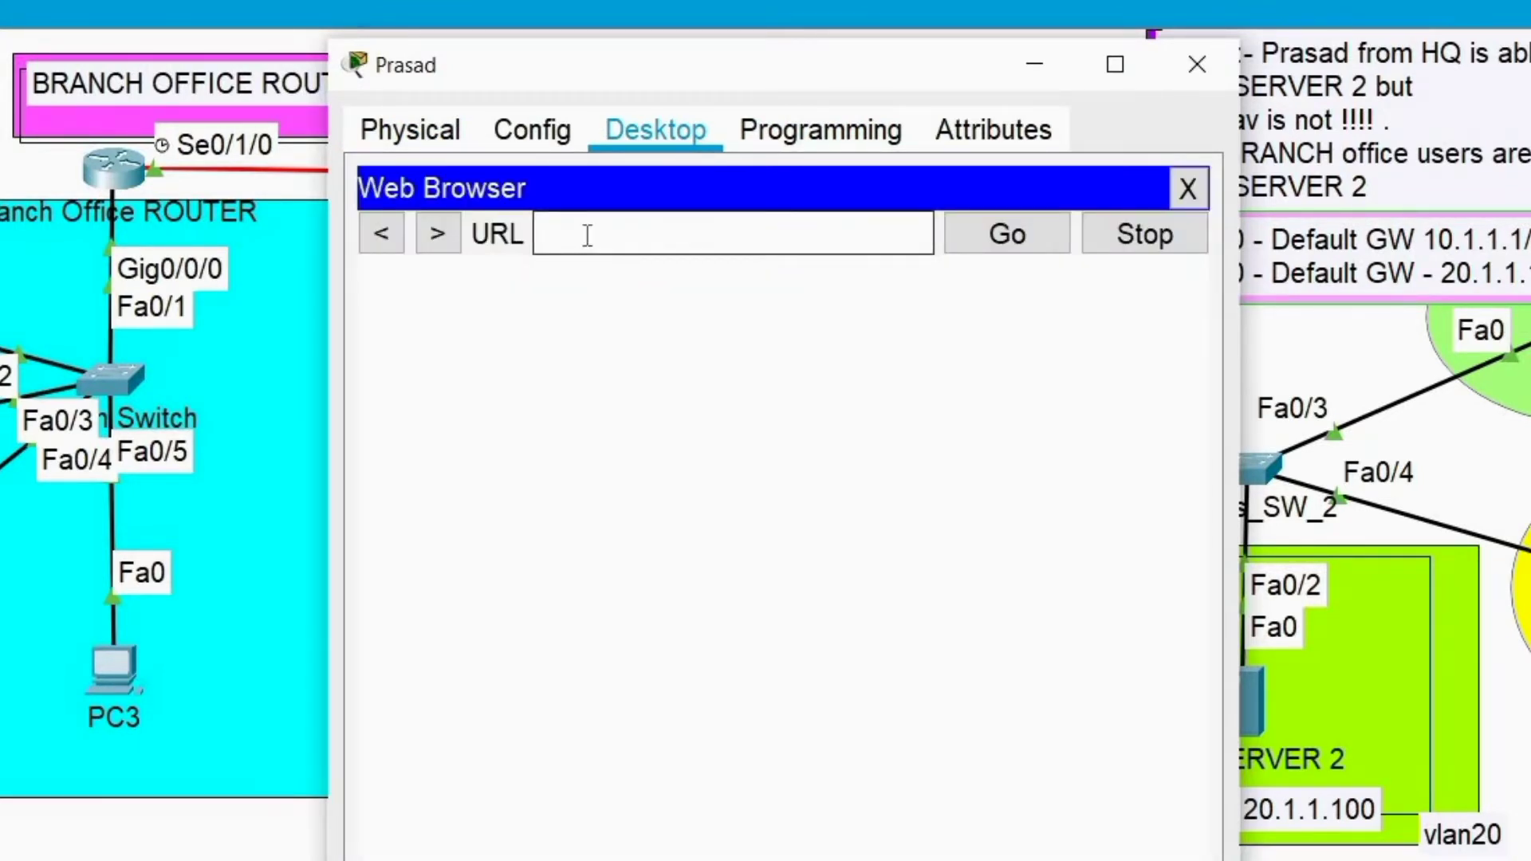
pyautogui.write('http://20.1')
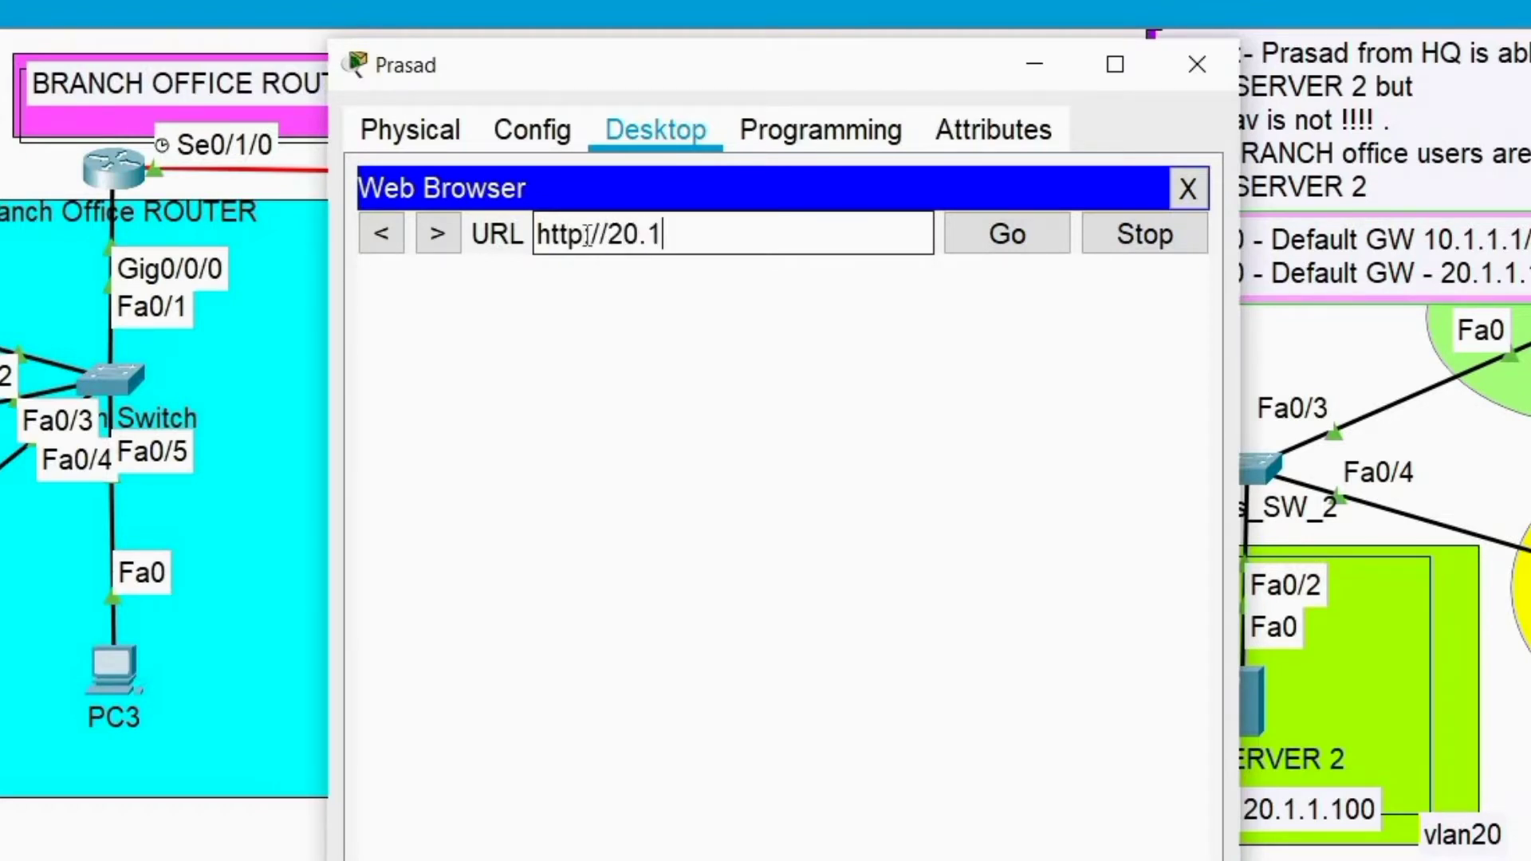
pyautogui.write('.1.100')
pyautogui.click(993, 252)
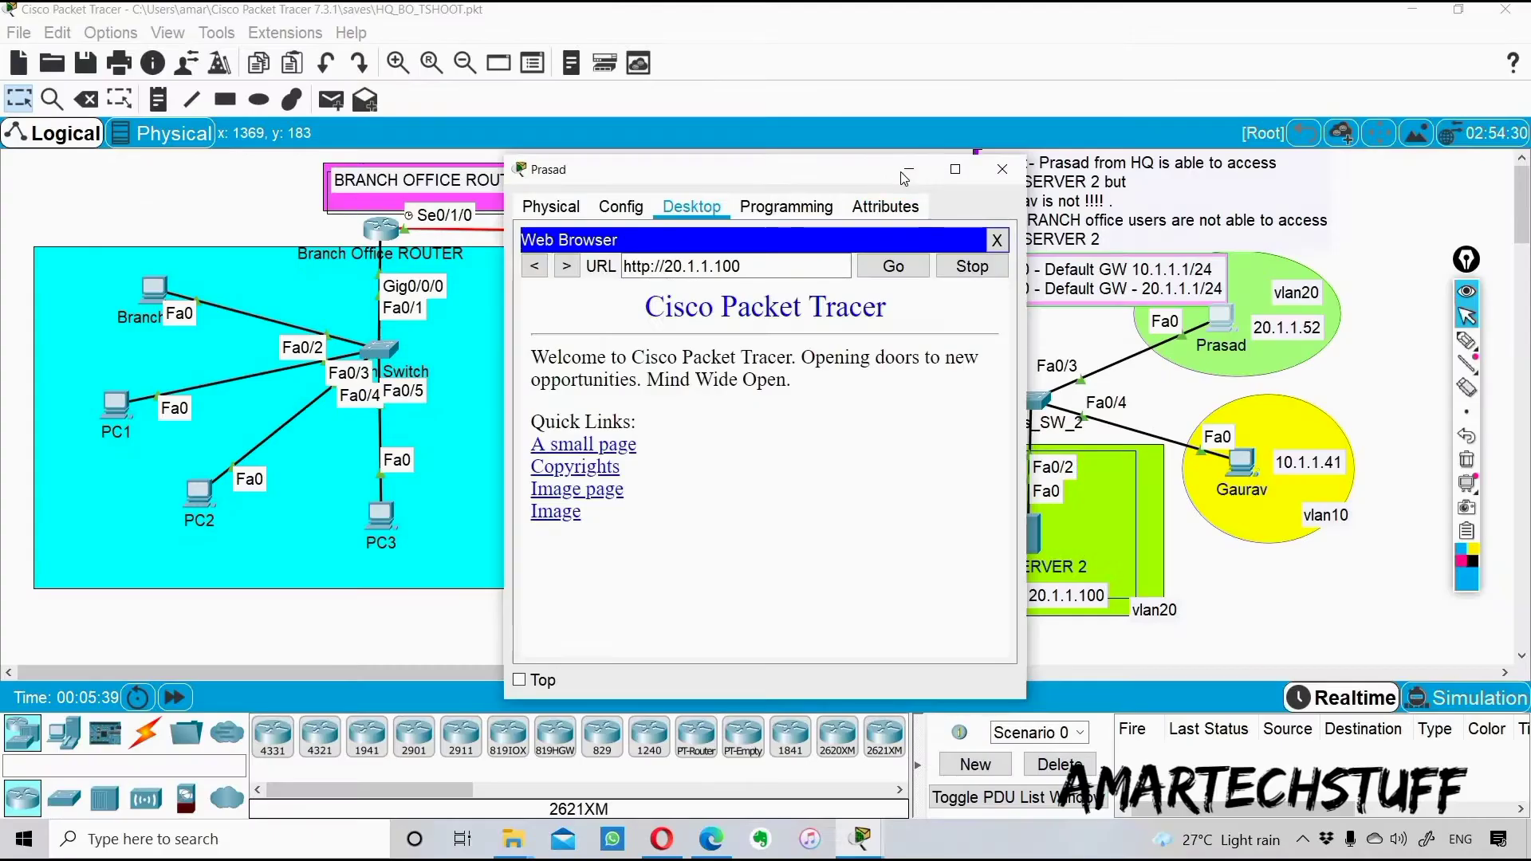
pyautogui.click(905, 177)
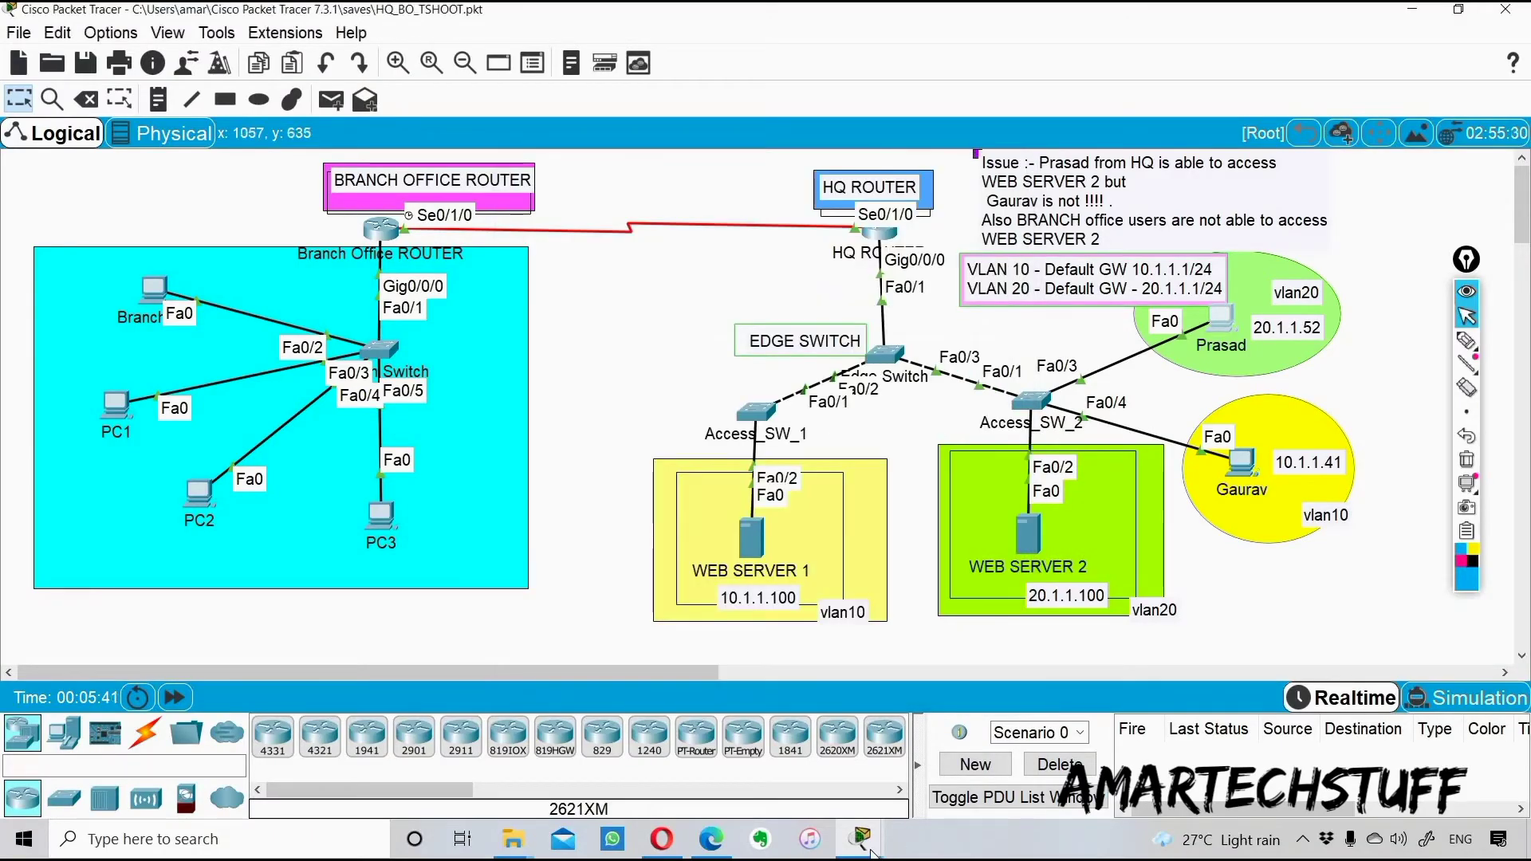
# Ping 20.1.1.100 from the vlan10 PC's command prompt, losing all 4 packets, then minimize it.
pyautogui.moveTo(871, 850)
pyautogui.click(906, 742)
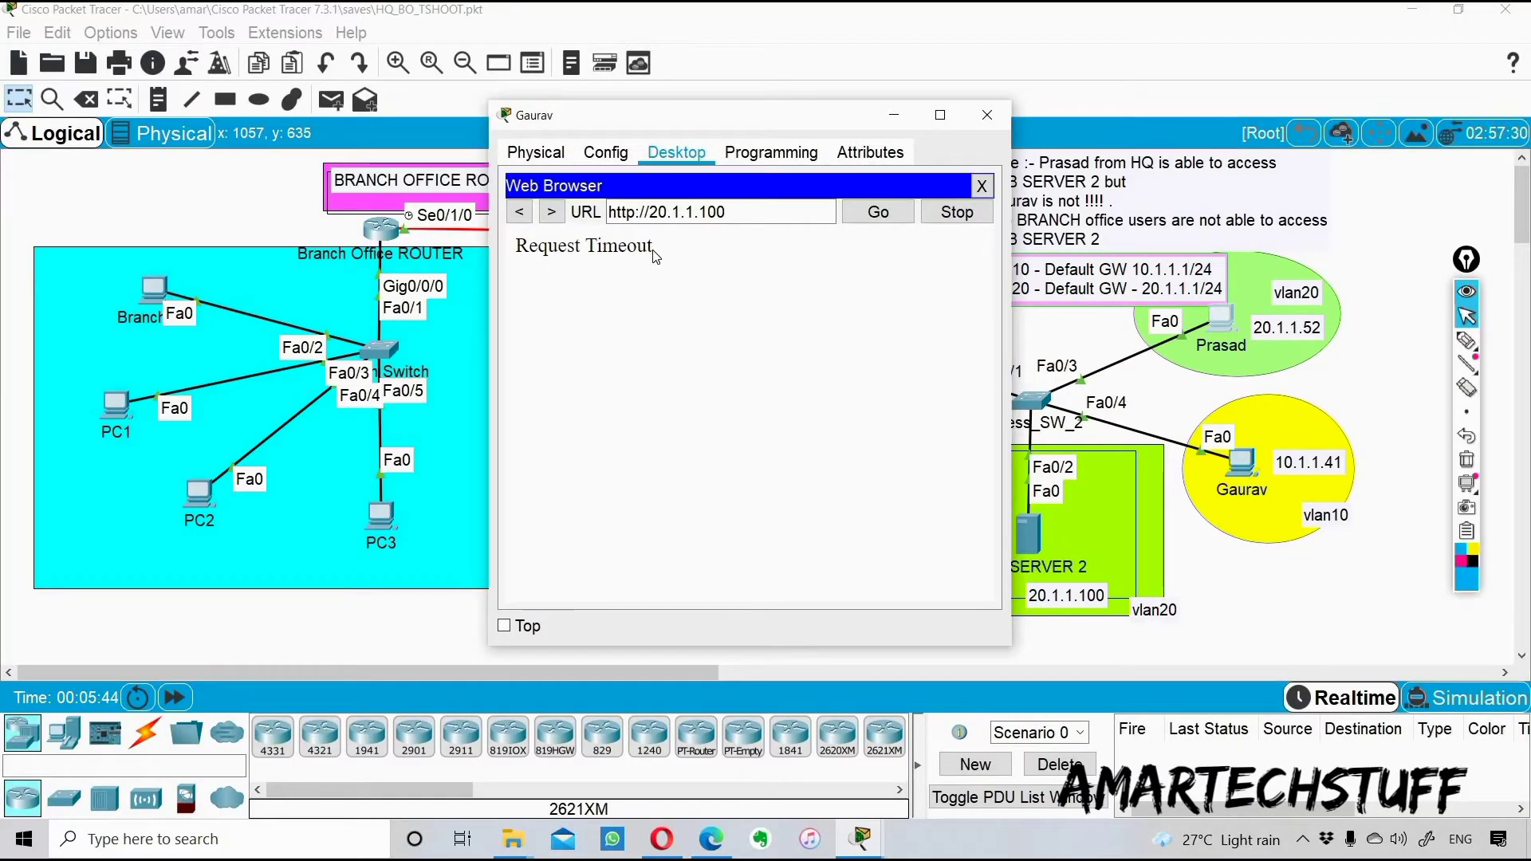
pyautogui.click(982, 185)
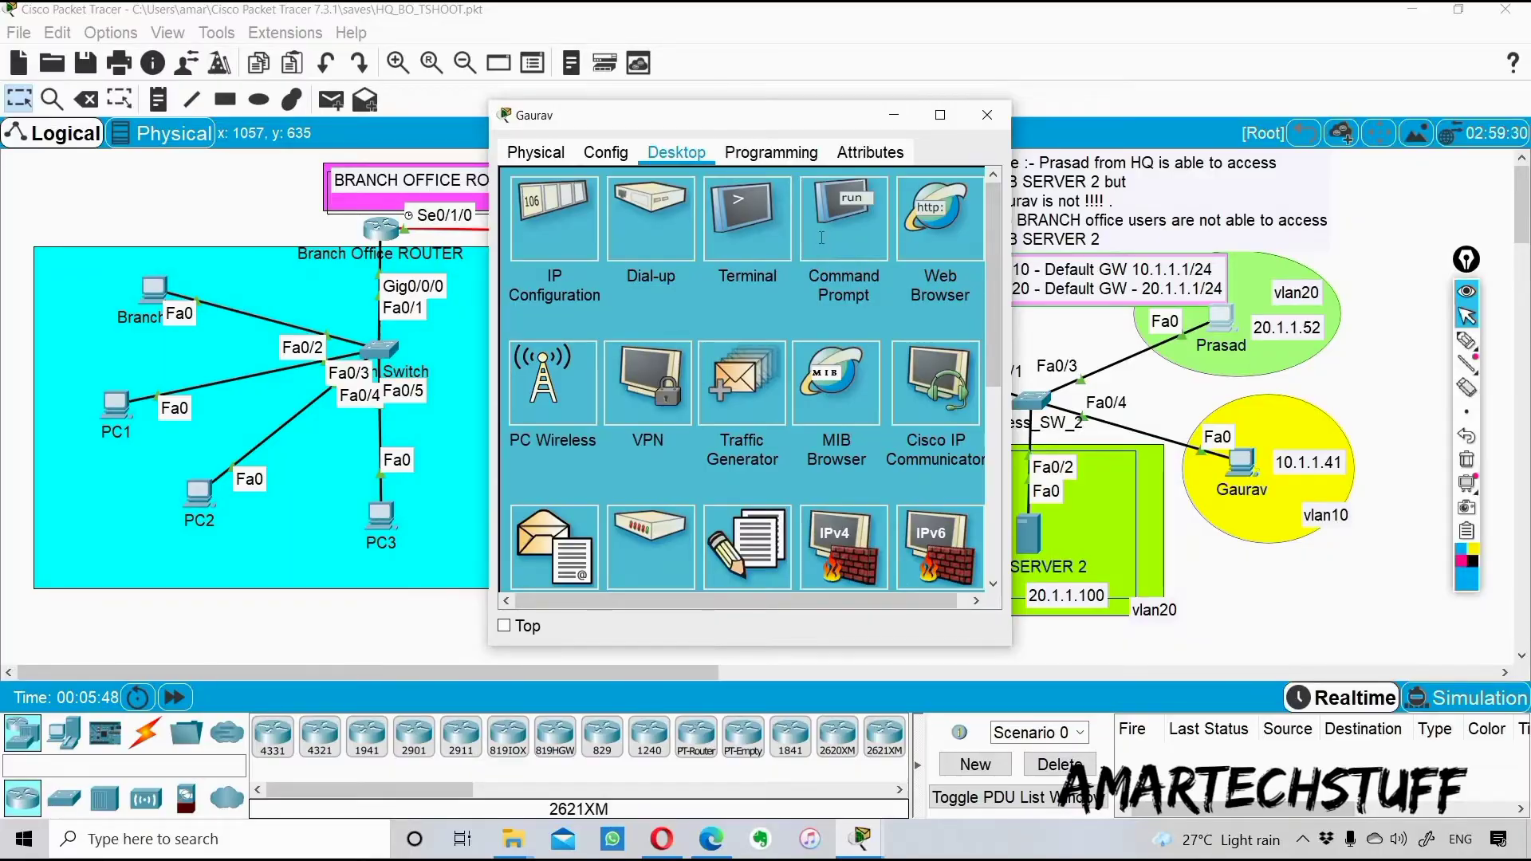
pyautogui.click(817, 239)
pyautogui.write('p')
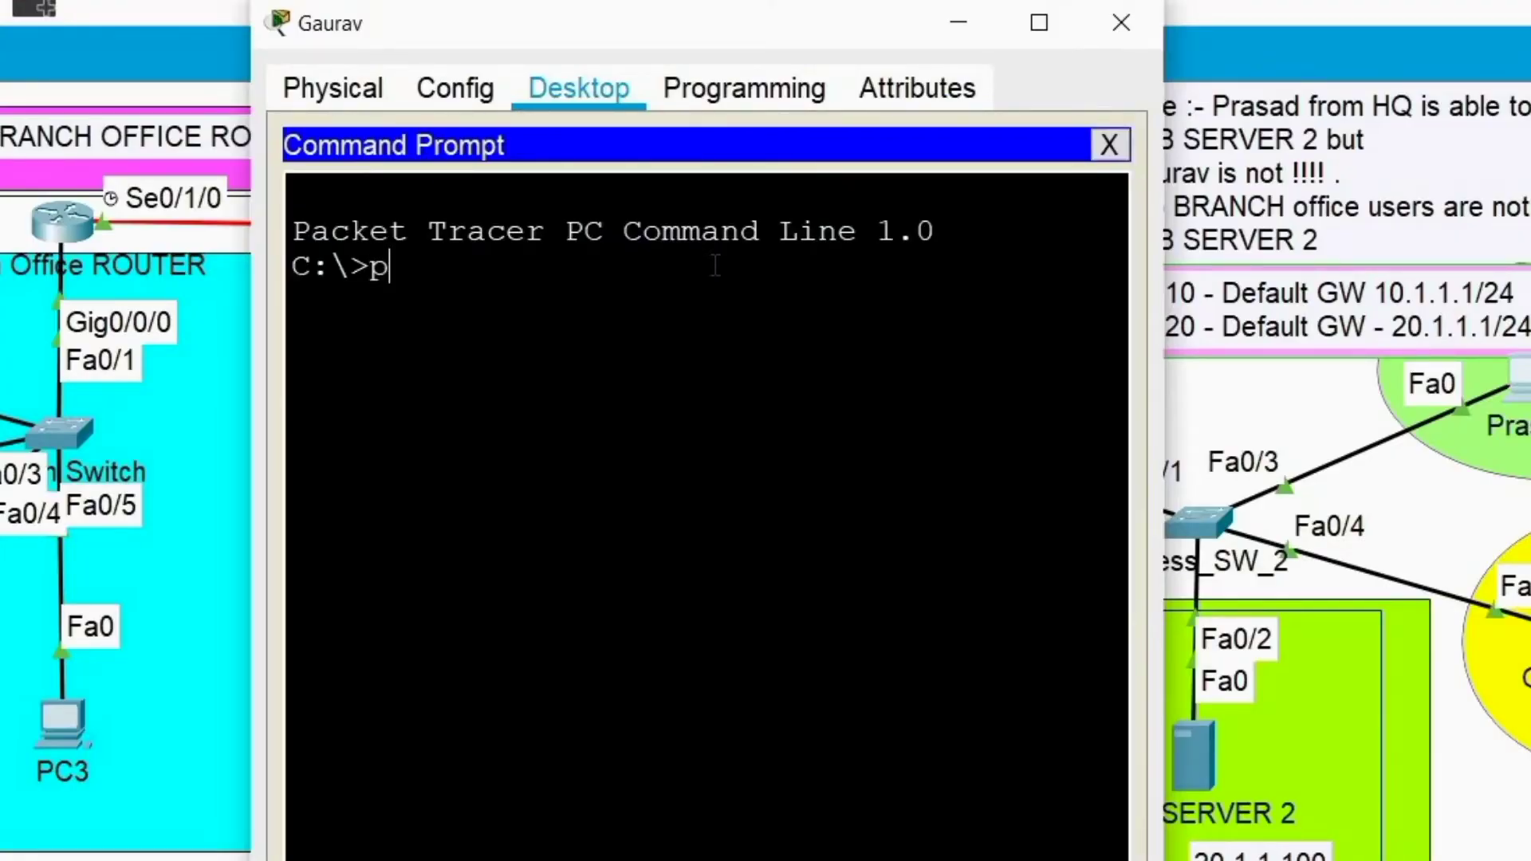
pyautogui.write('ing 20.1.1.100')
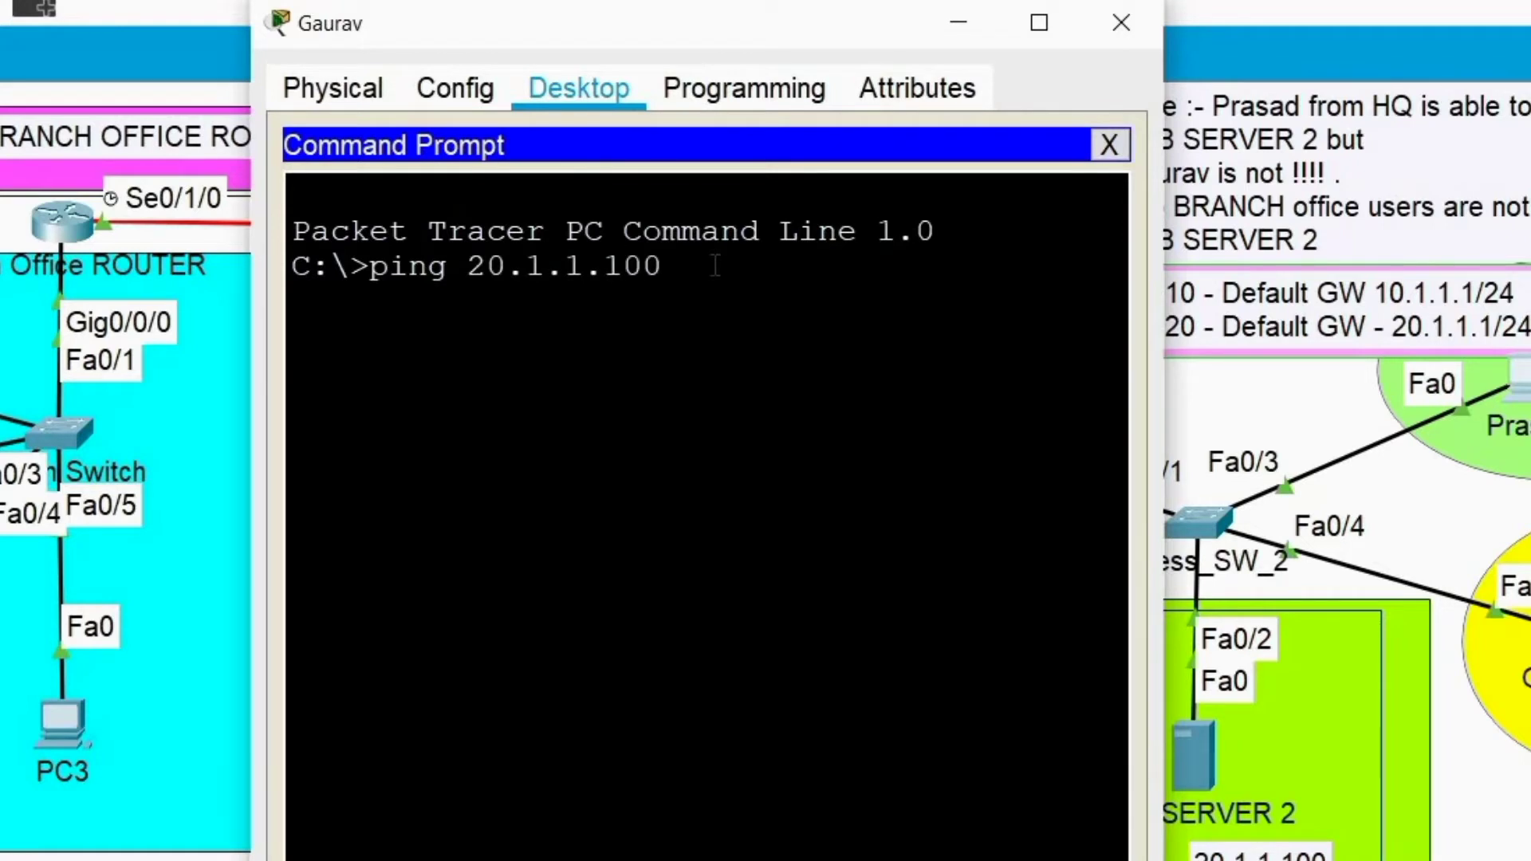
pyautogui.press('Return')
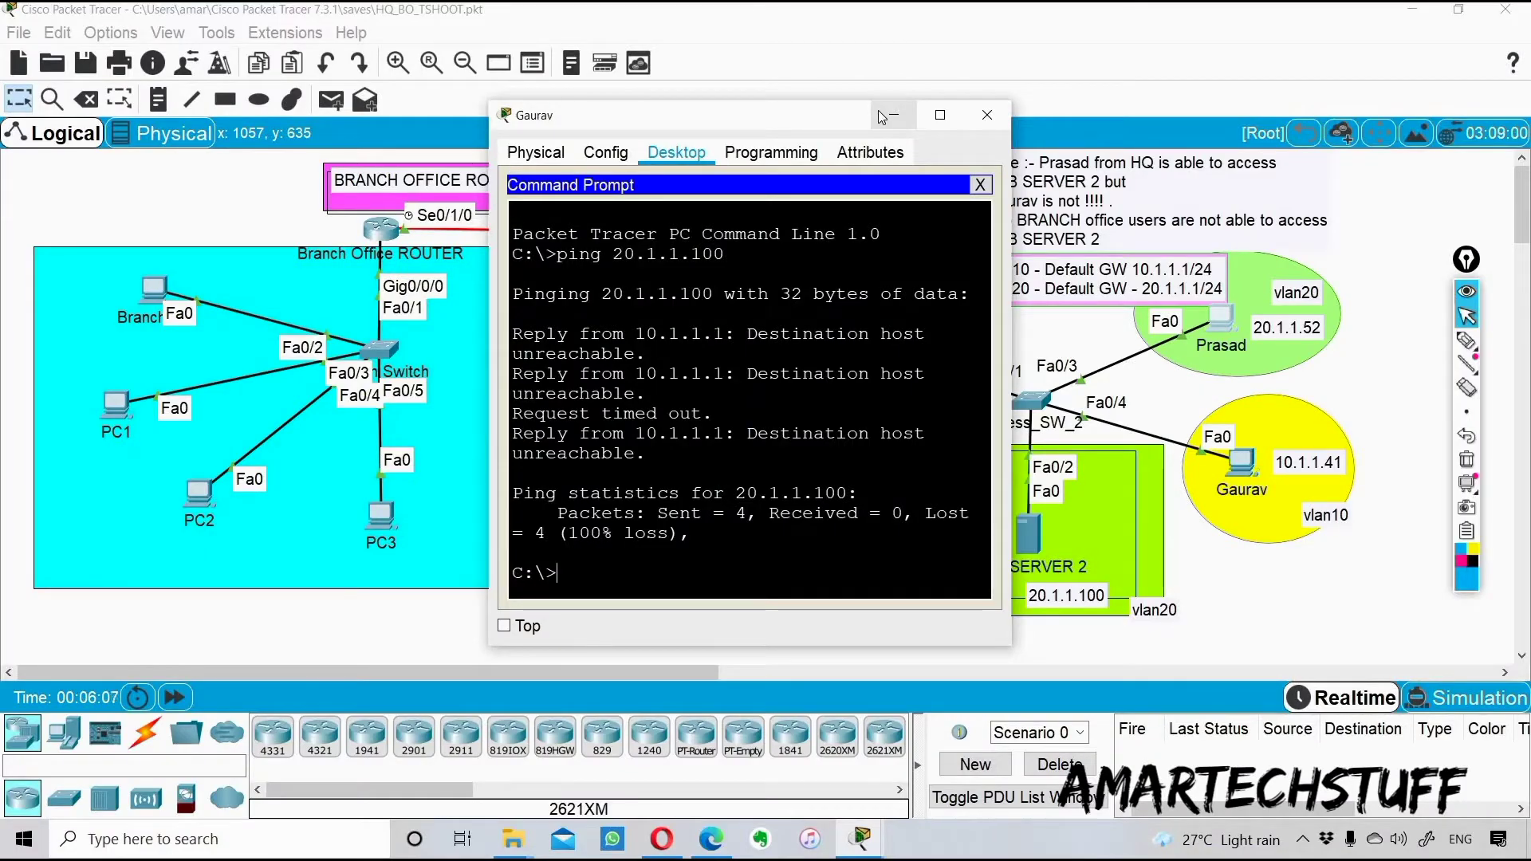
pyautogui.click(883, 116)
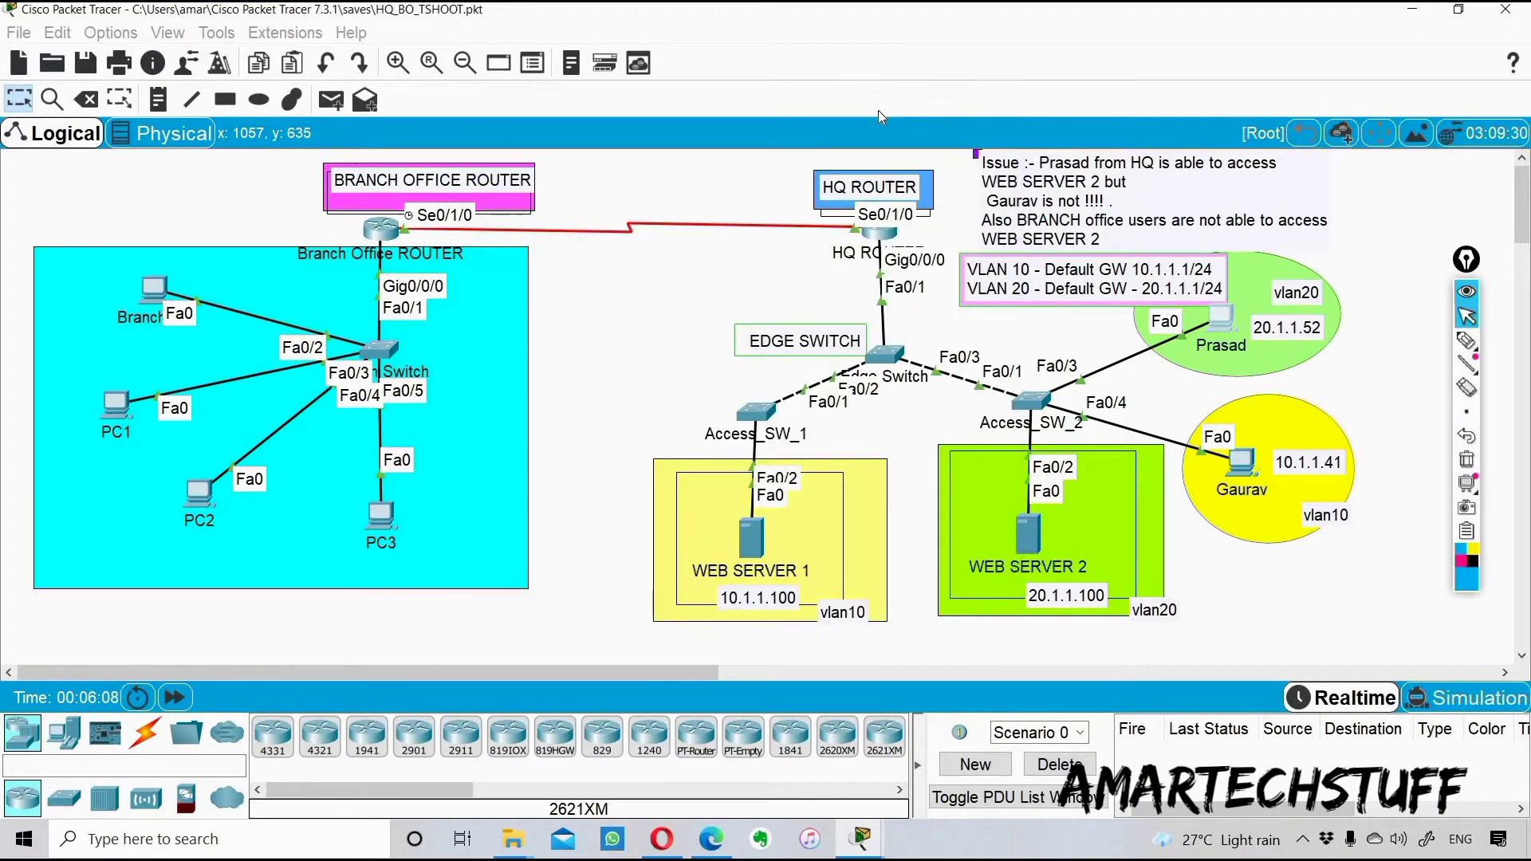
pyautogui.click(155, 288)
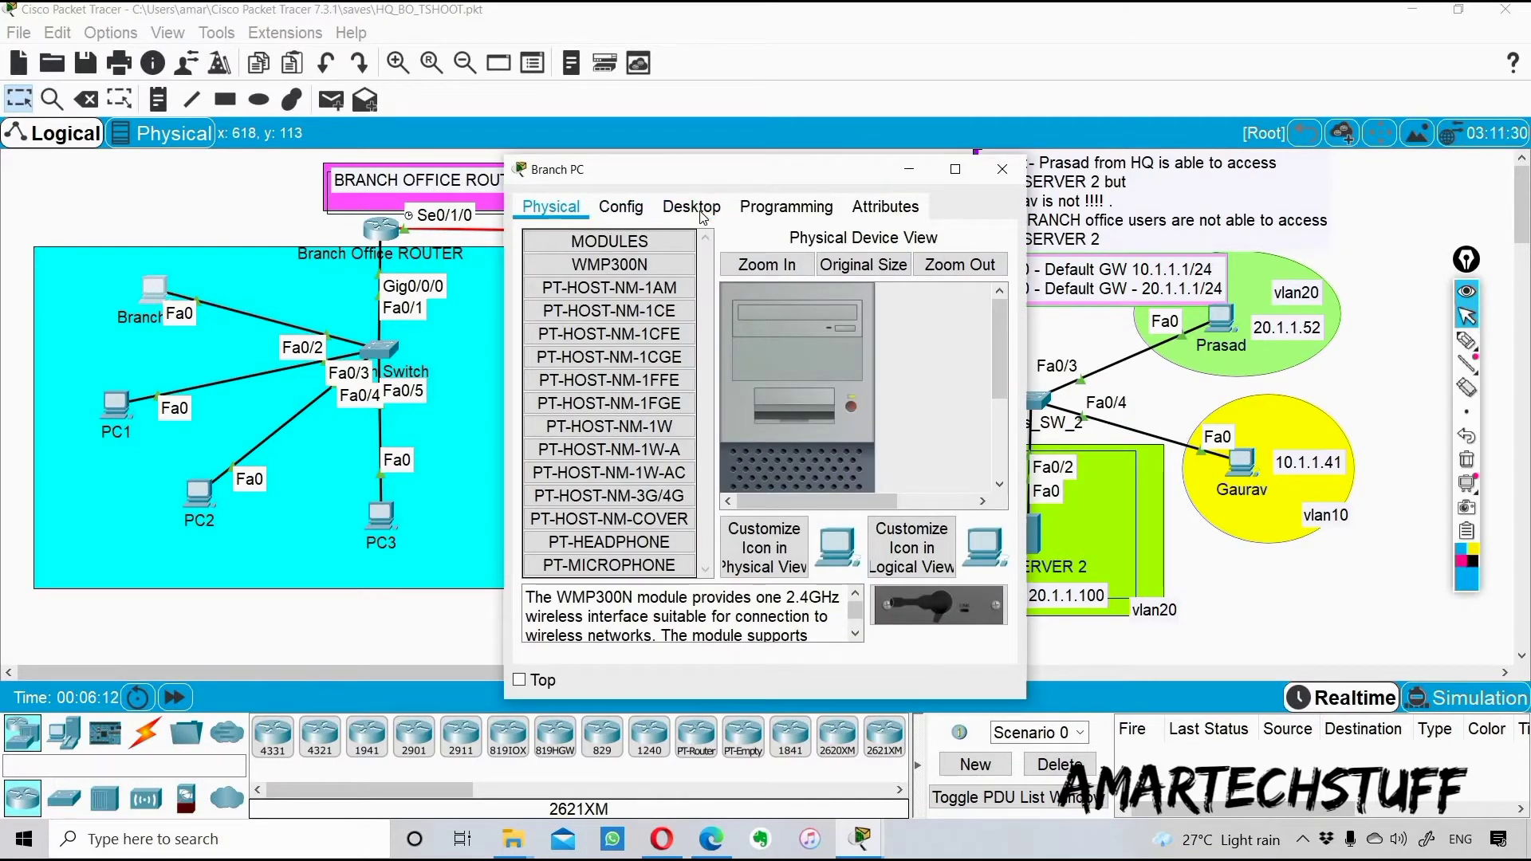
pyautogui.click(692, 206)
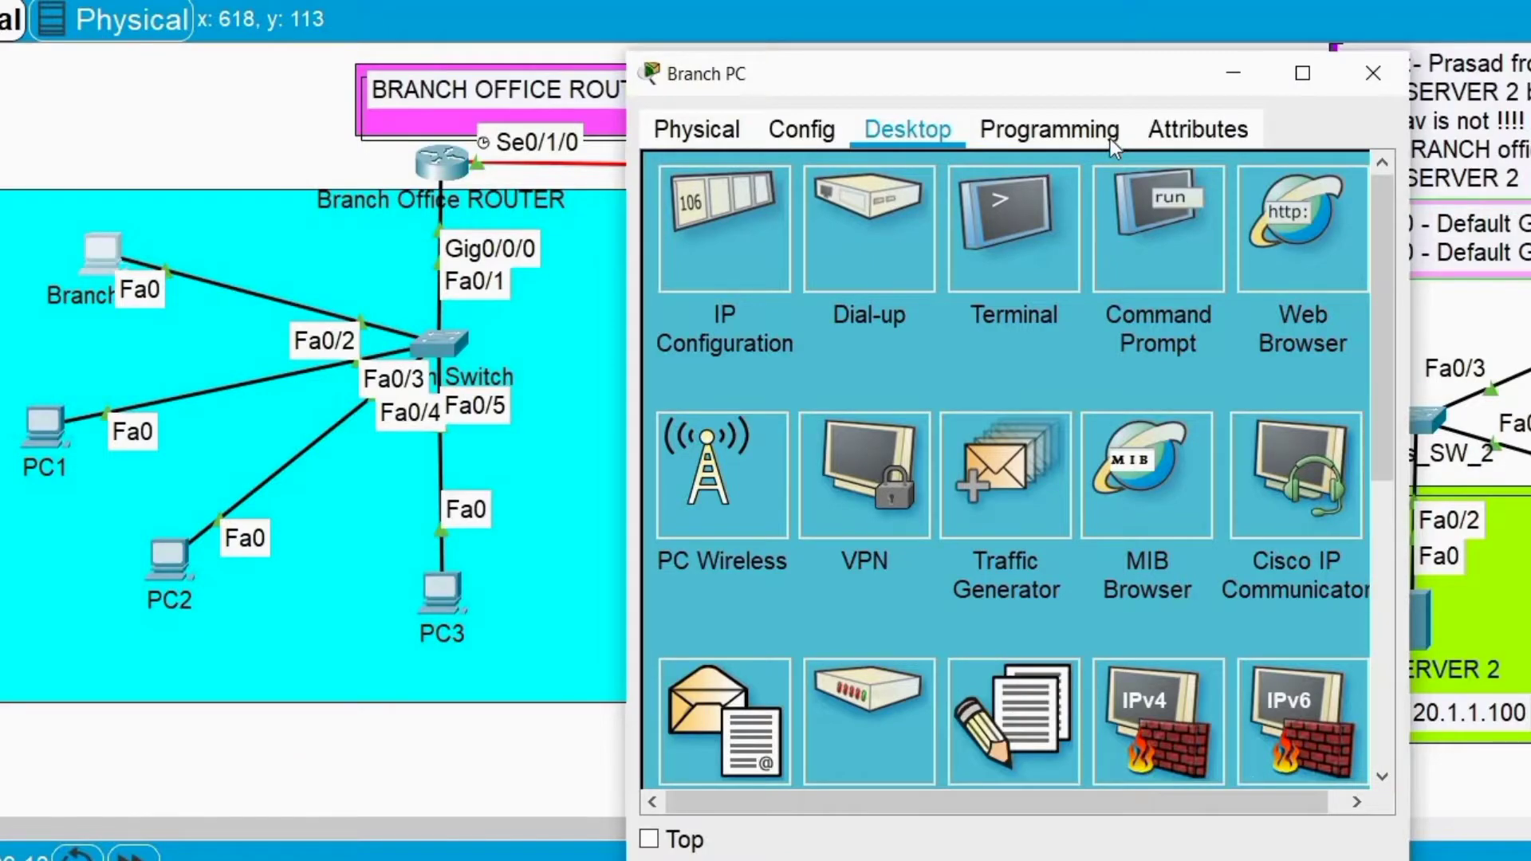
pyautogui.click(1110, 139)
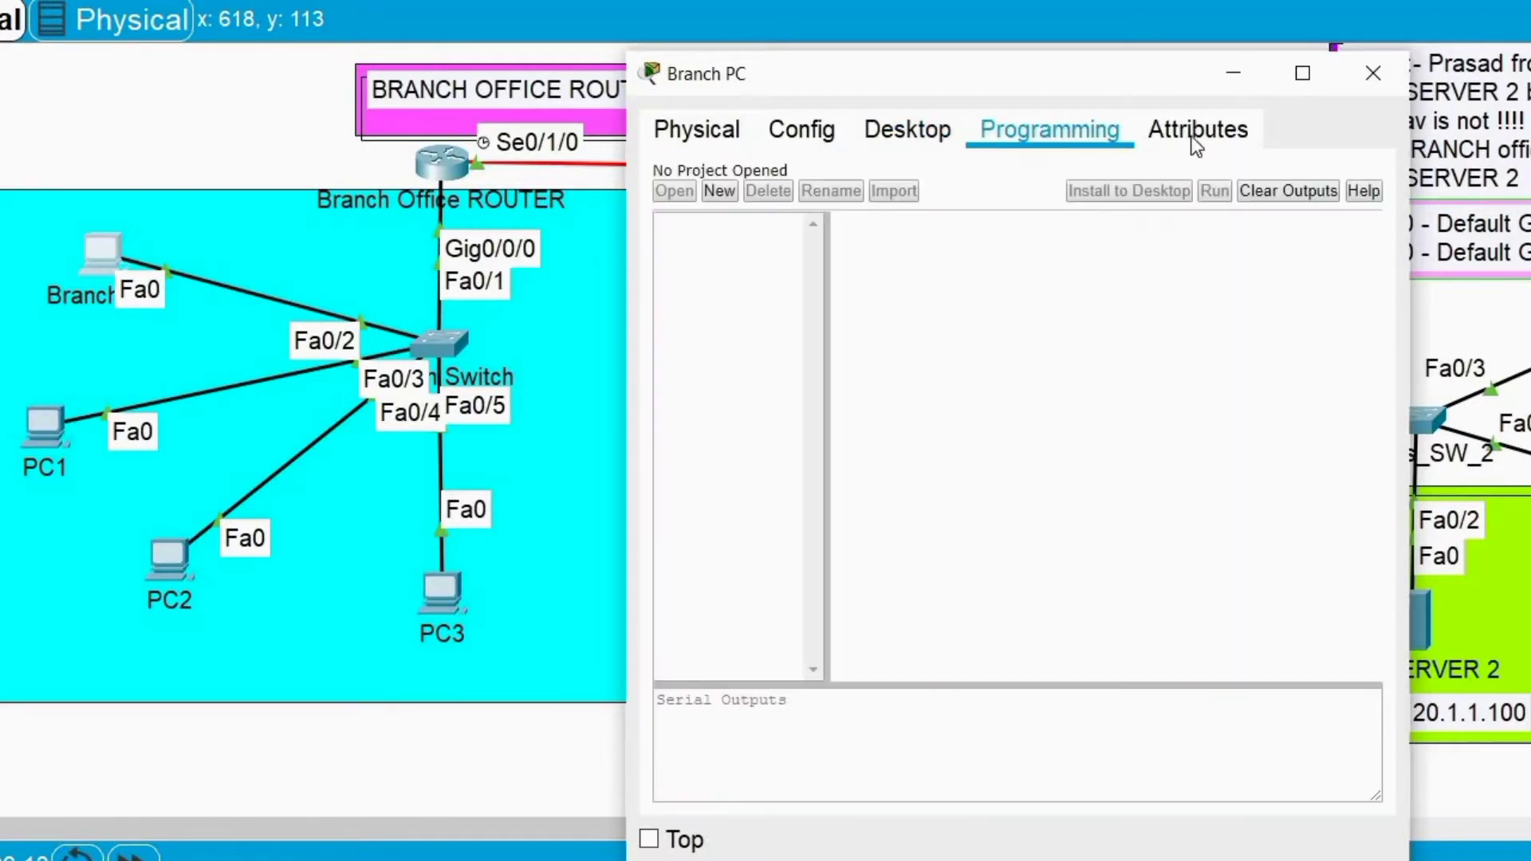
pyautogui.click(891, 136)
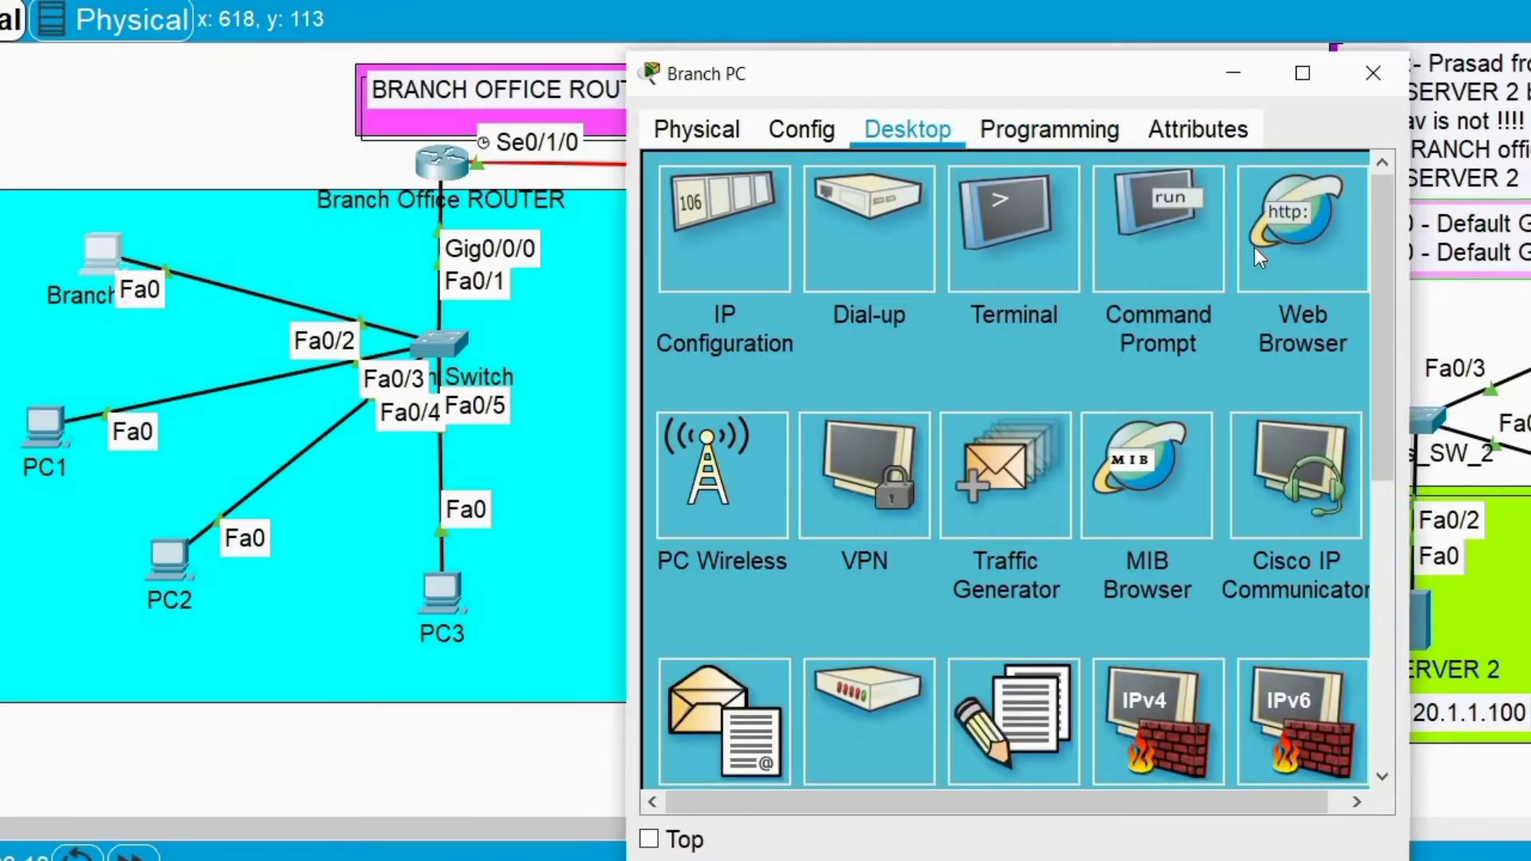
pyautogui.click(1255, 247)
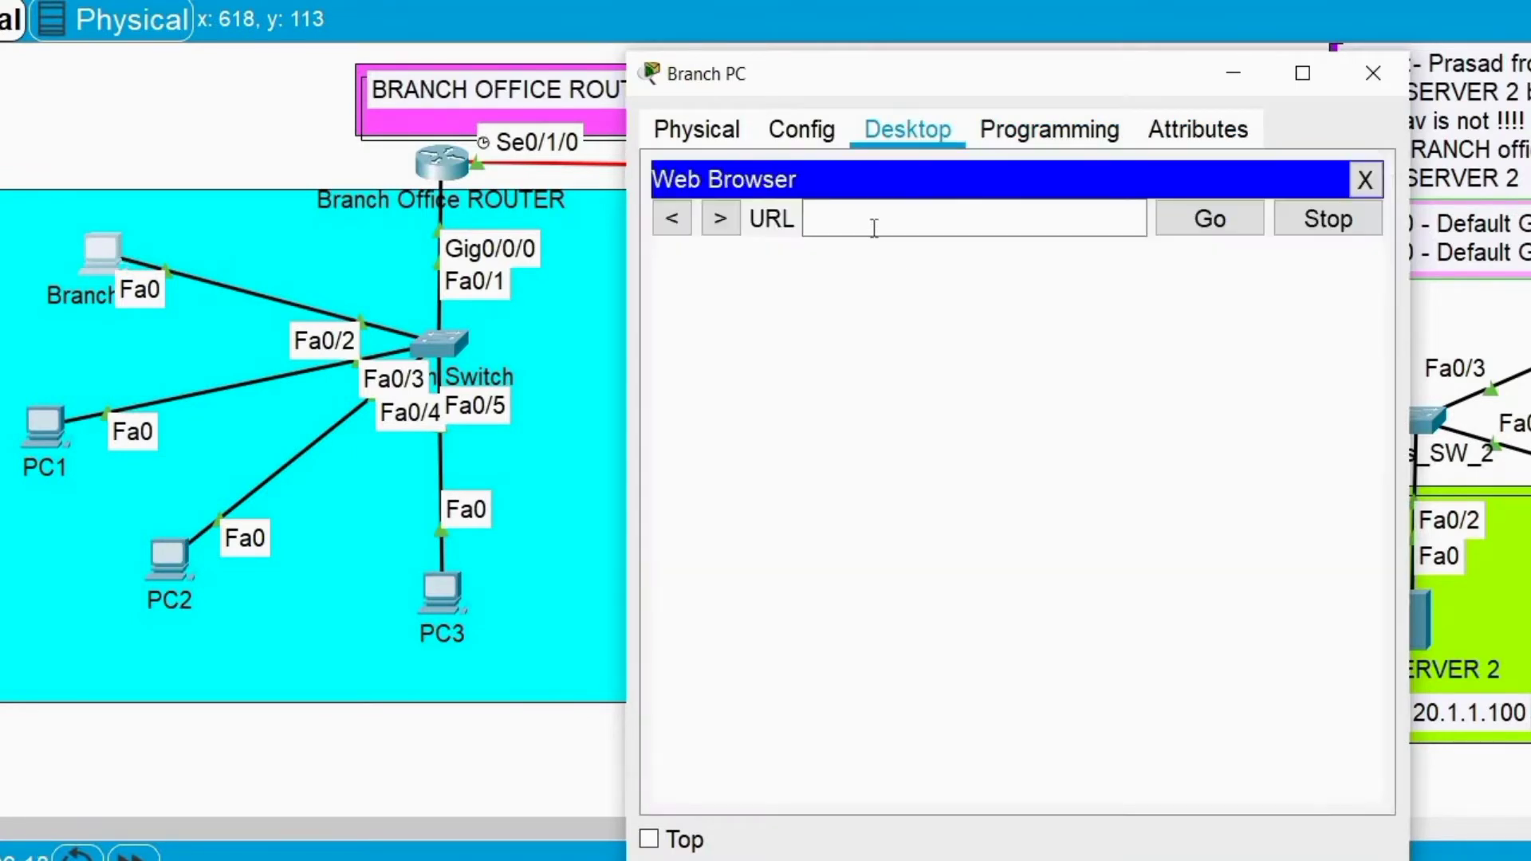
pyautogui.click(874, 229)
pyautogui.write('http')
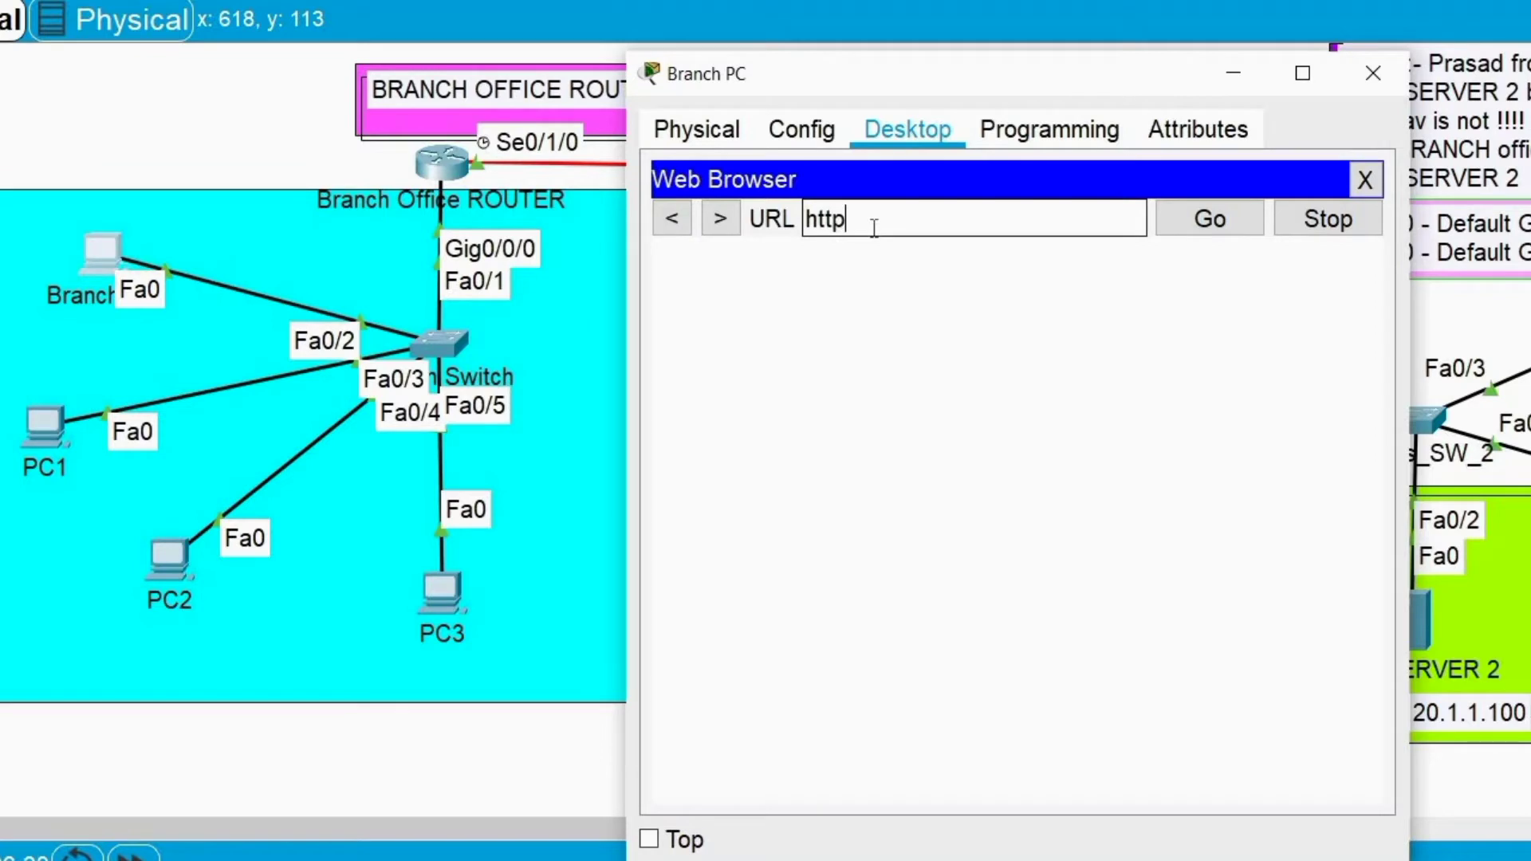
pyautogui.write('://20.1.1.')
pyautogui.write('190')
pyautogui.press('BackSpace')
pyautogui.press('BackSpace')
pyautogui.write('00')
pyautogui.click(1212, 227)
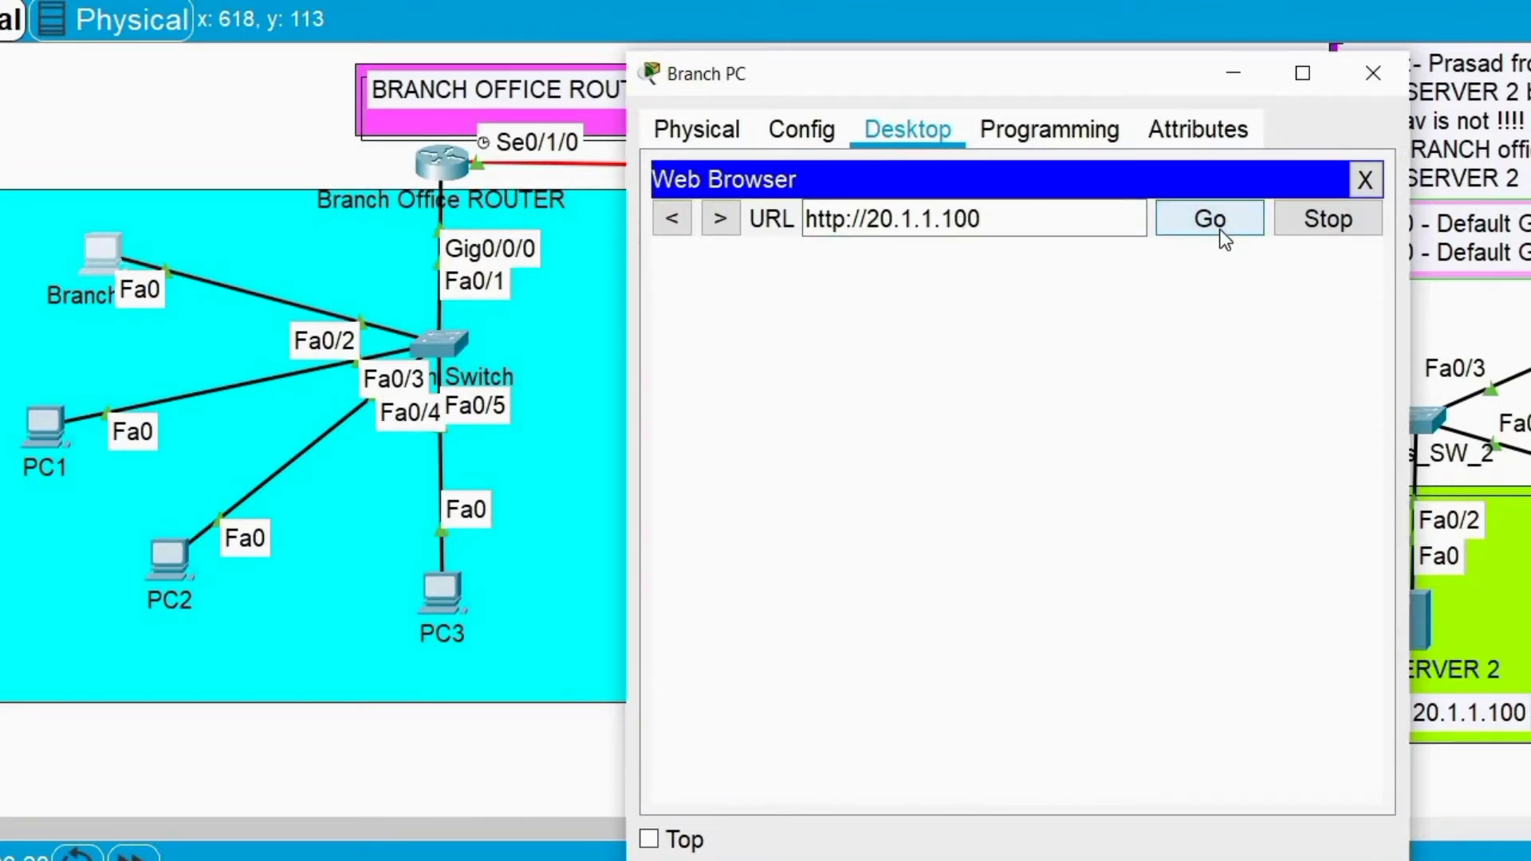
# Ping 20.1.1.100 from the Branch PC, getting destination host unreachable, then minimise it.
pyautogui.click(1373, 183)
pyautogui.click(1160, 232)
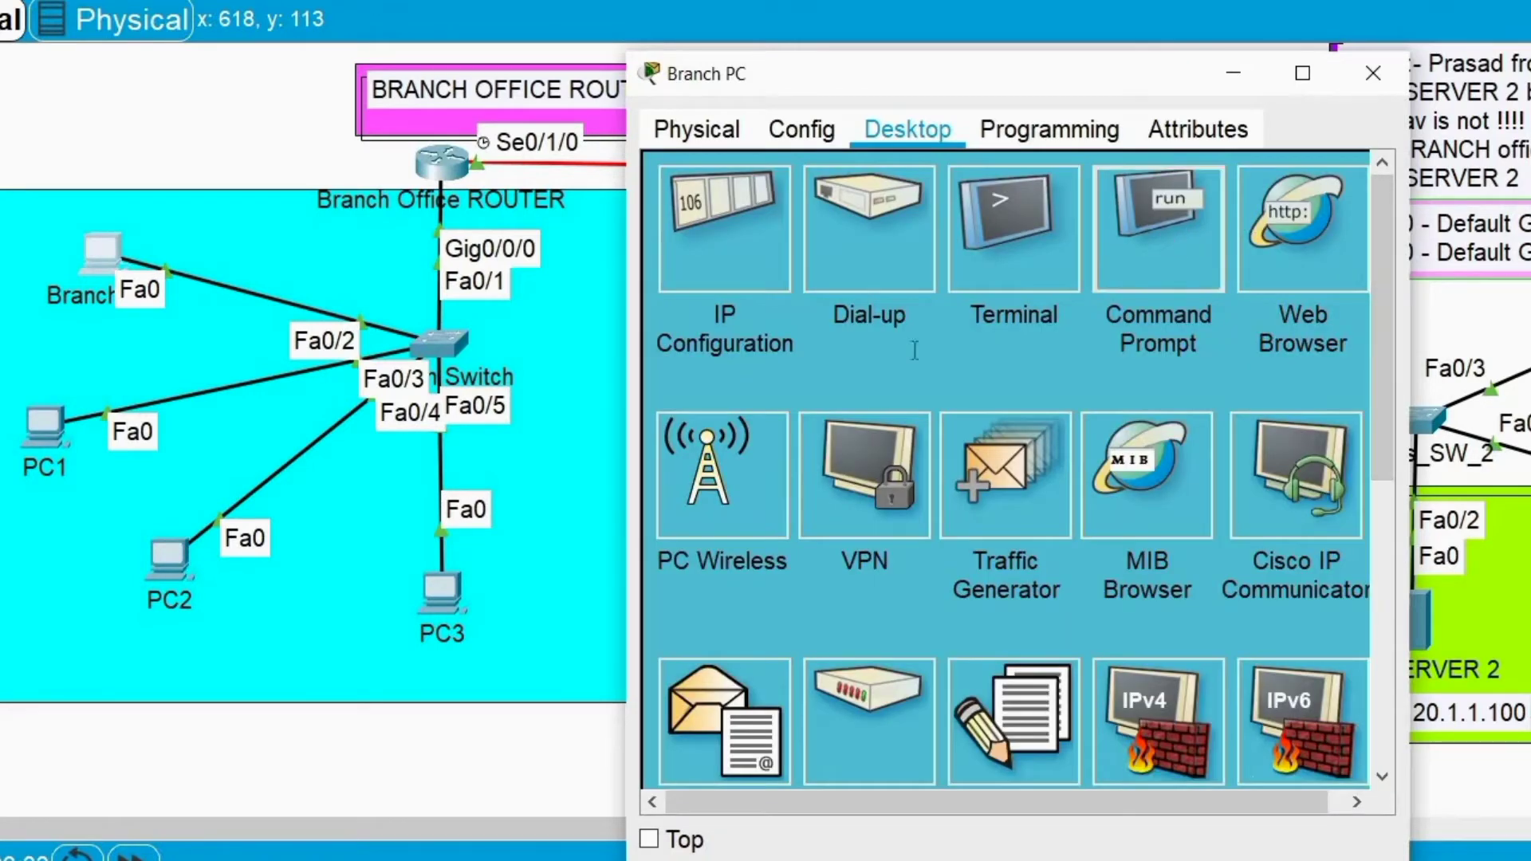
pyautogui.write('ping 20.1.1.100')
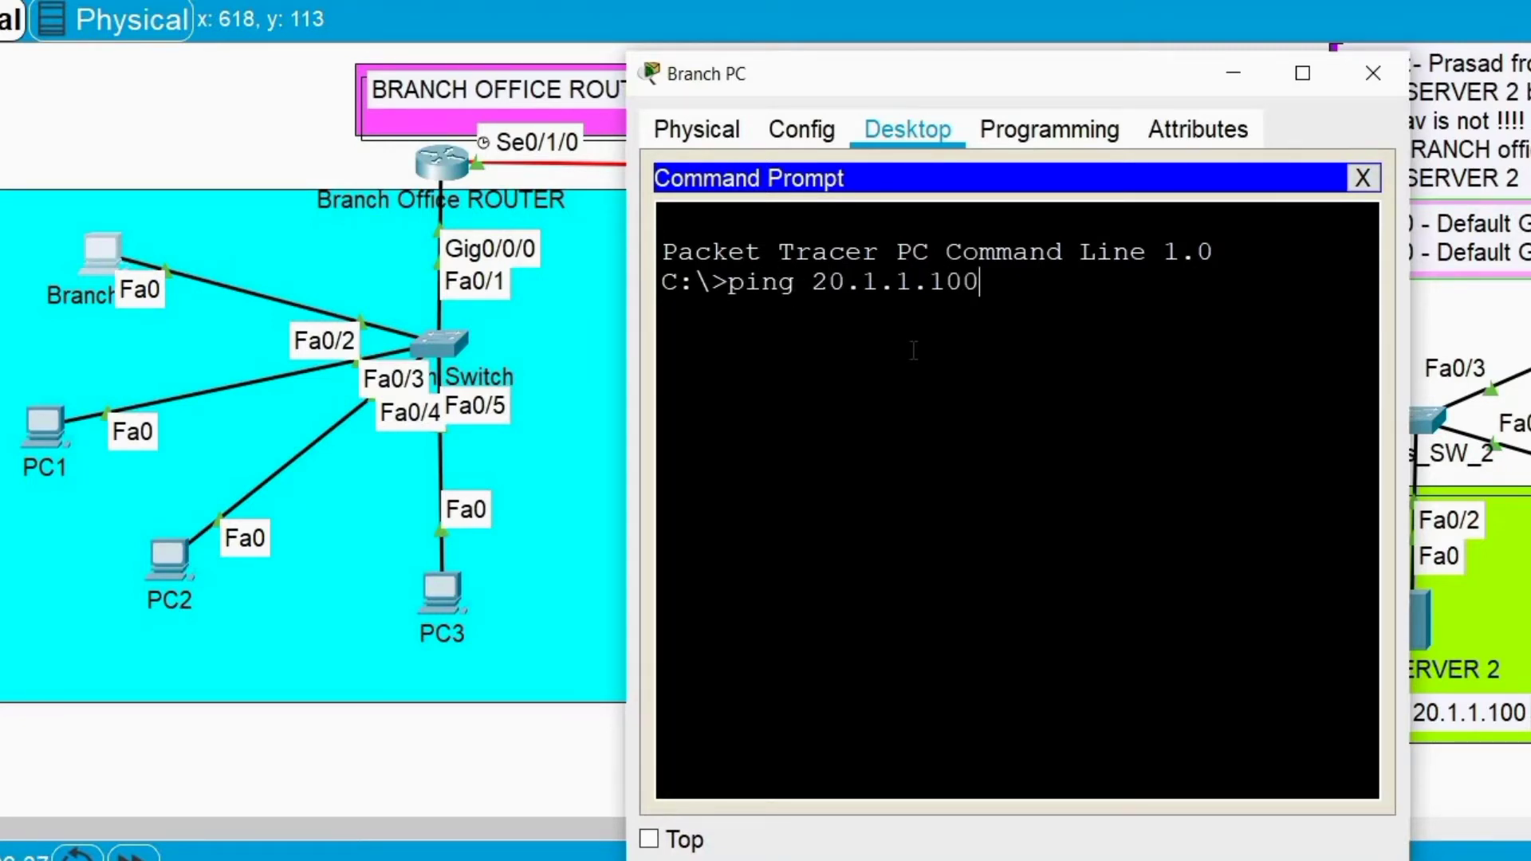
pyautogui.press('Return')
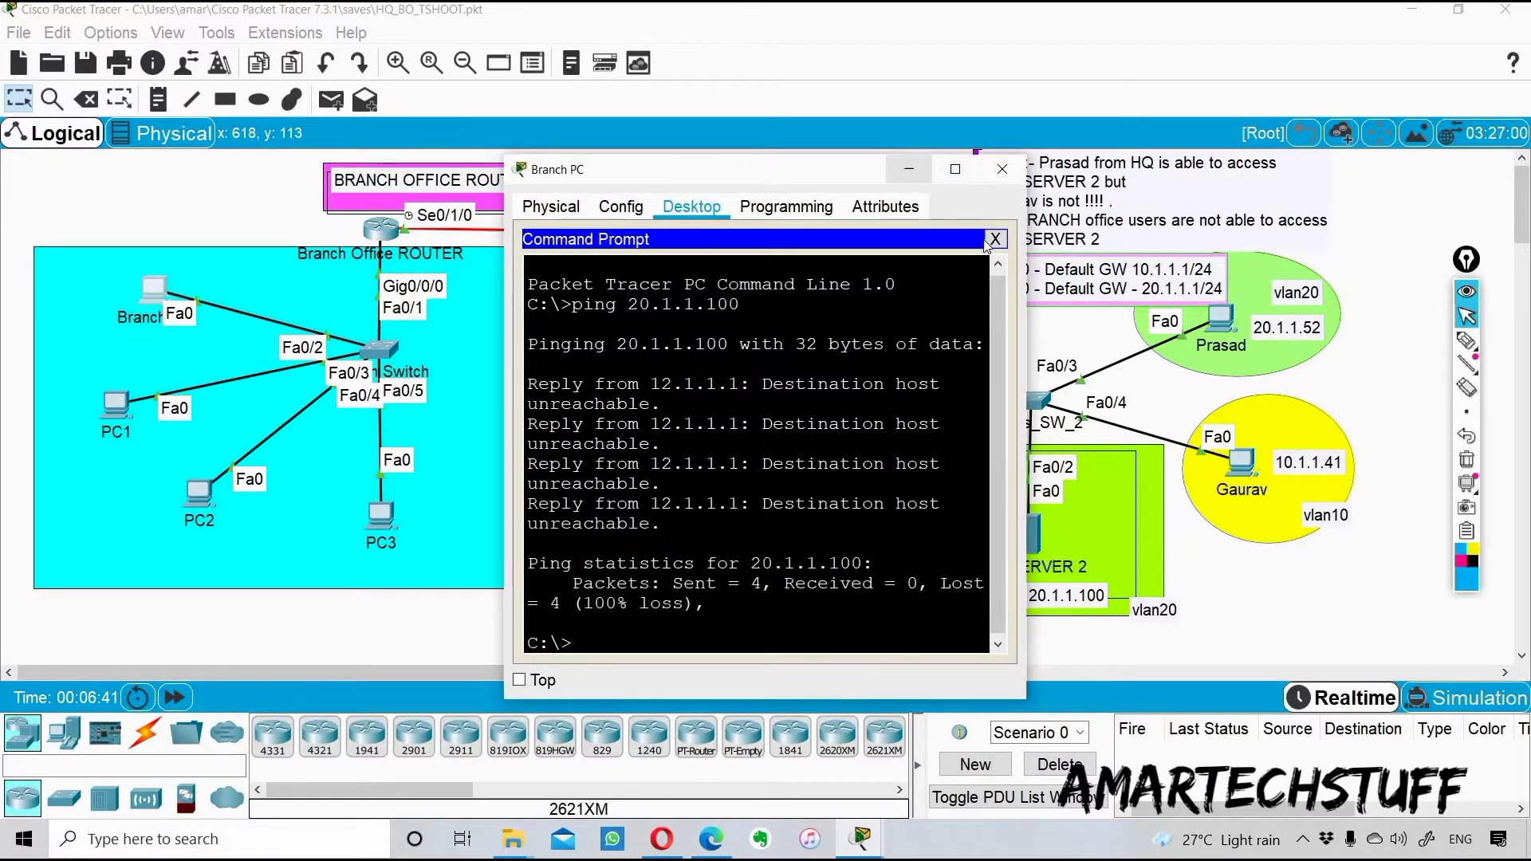
pyautogui.click(1235, 72)
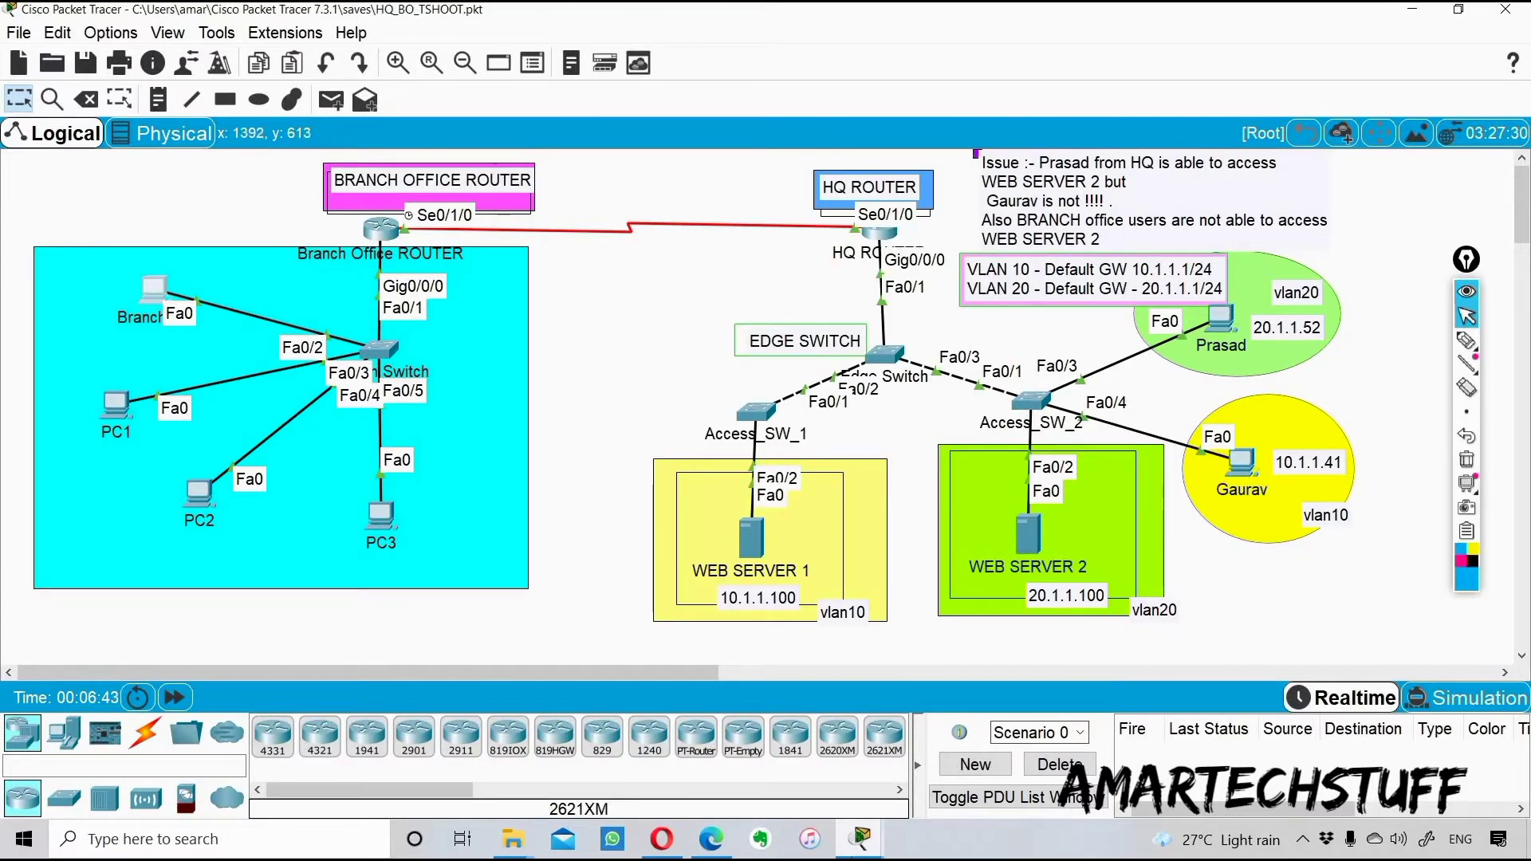
# Run ping 20.1.1.100 from the vlan20 PC at 20.1.1.52's command prompt.
pyautogui.moveTo(869, 841)
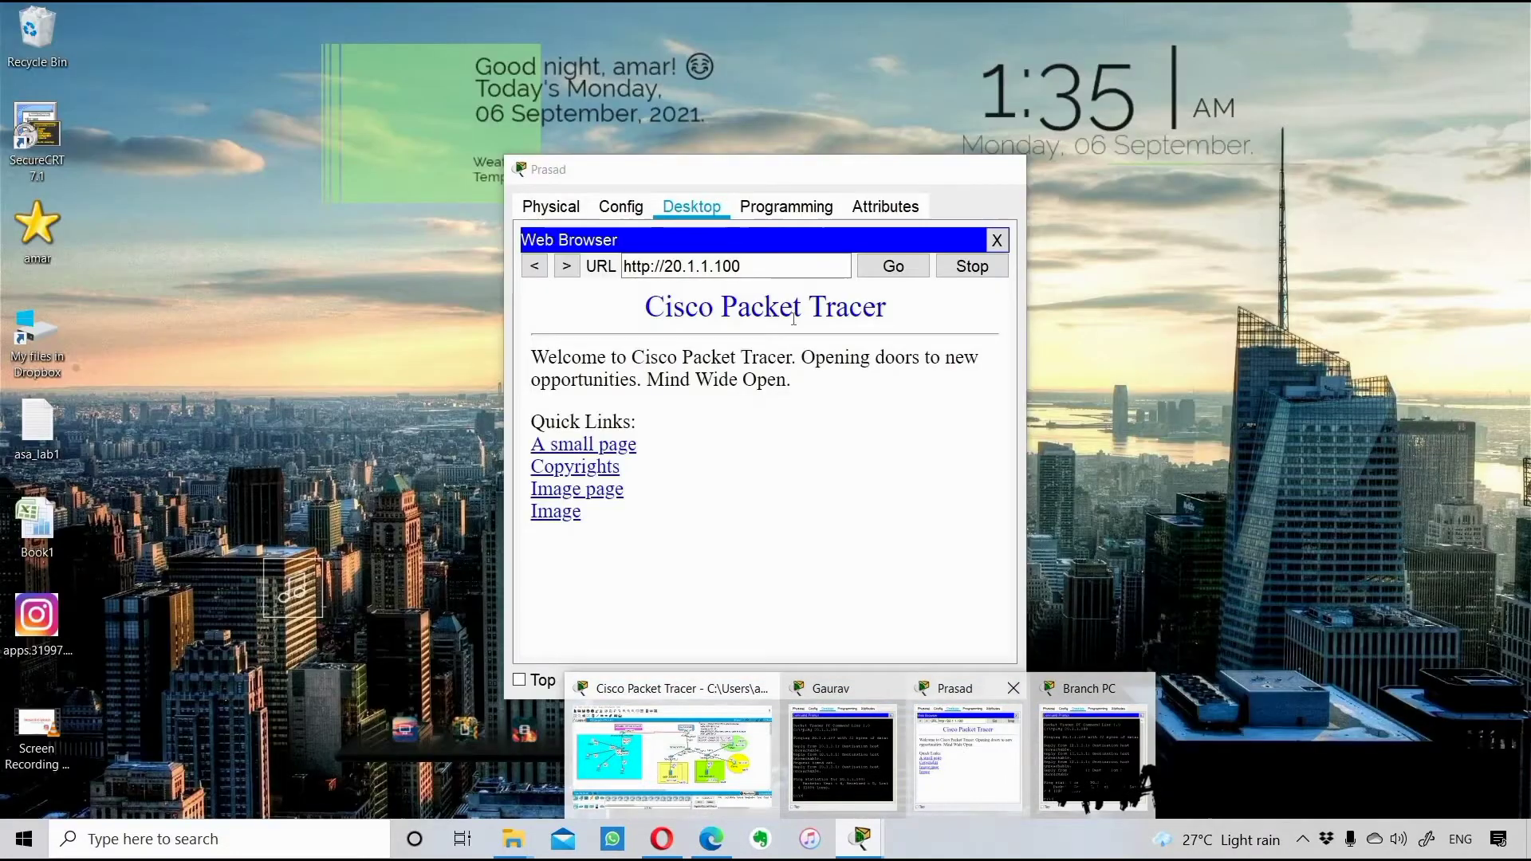
pyautogui.click(968, 755)
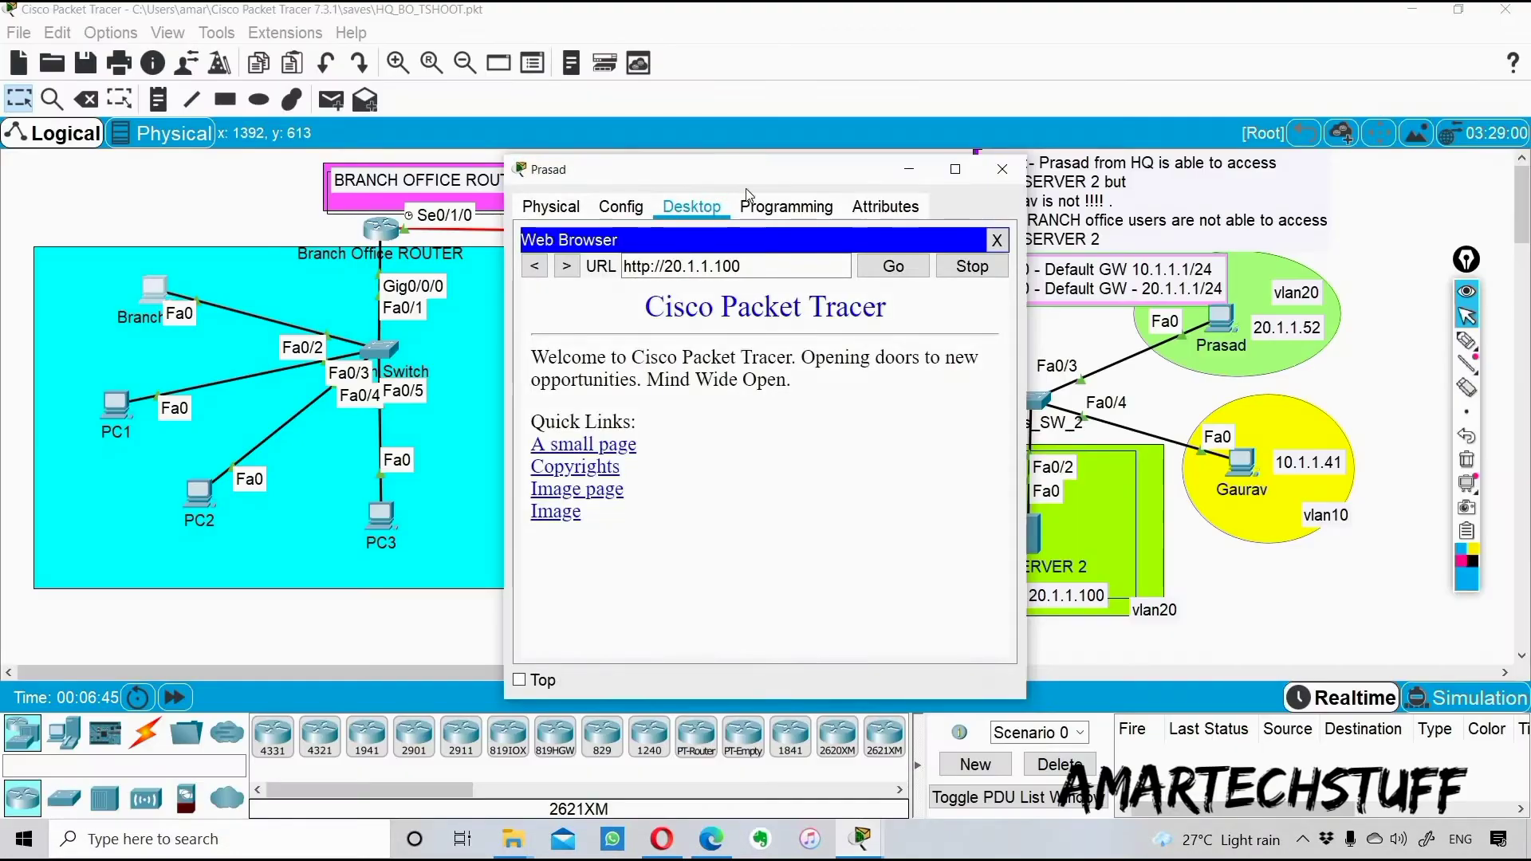
pyautogui.click(997, 240)
pyautogui.click(871, 279)
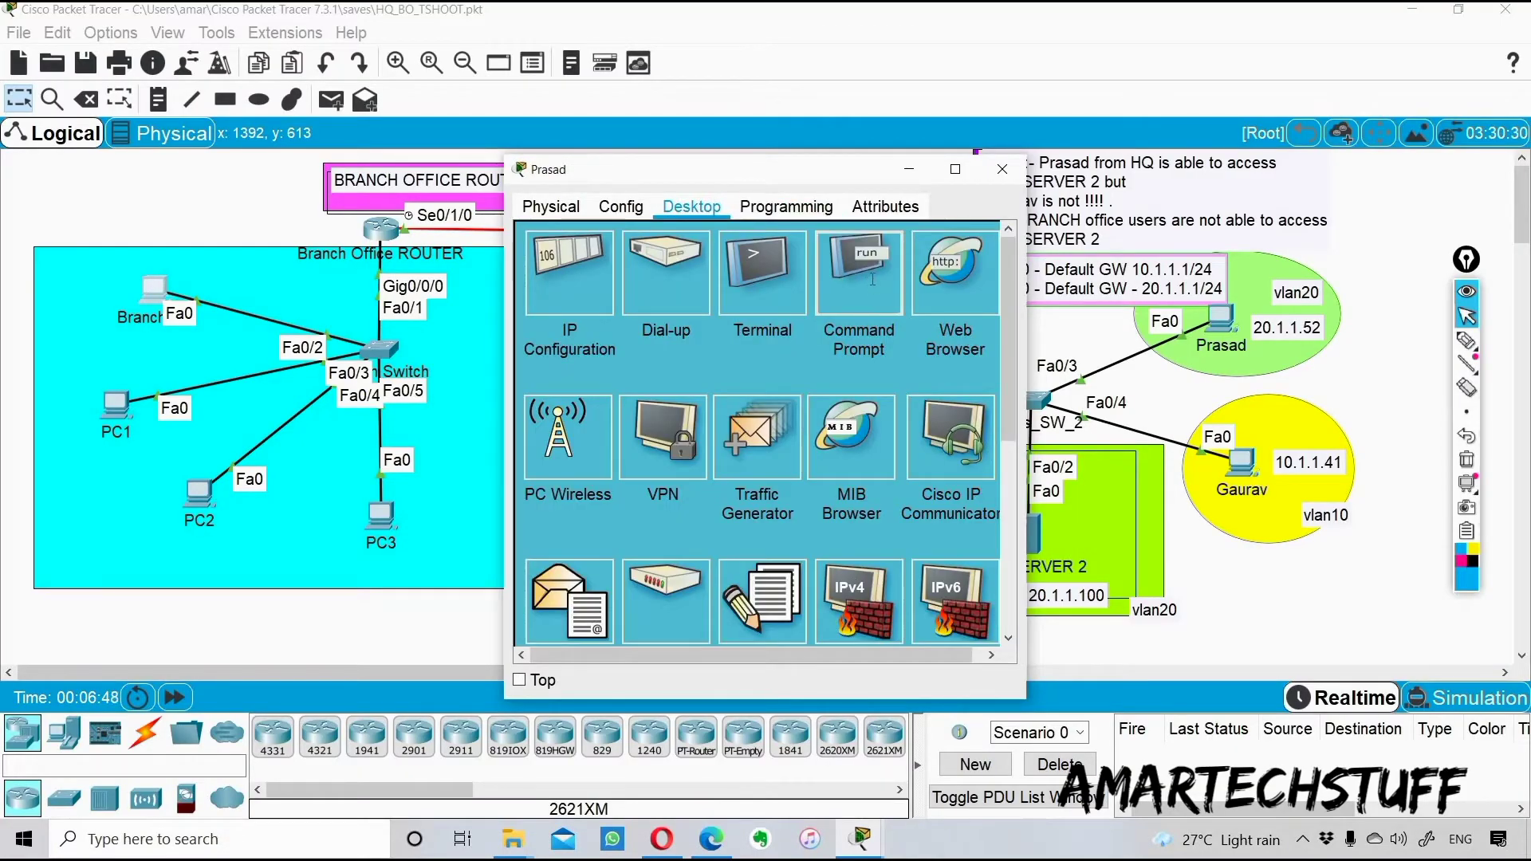
pyautogui.write('ping 20.')
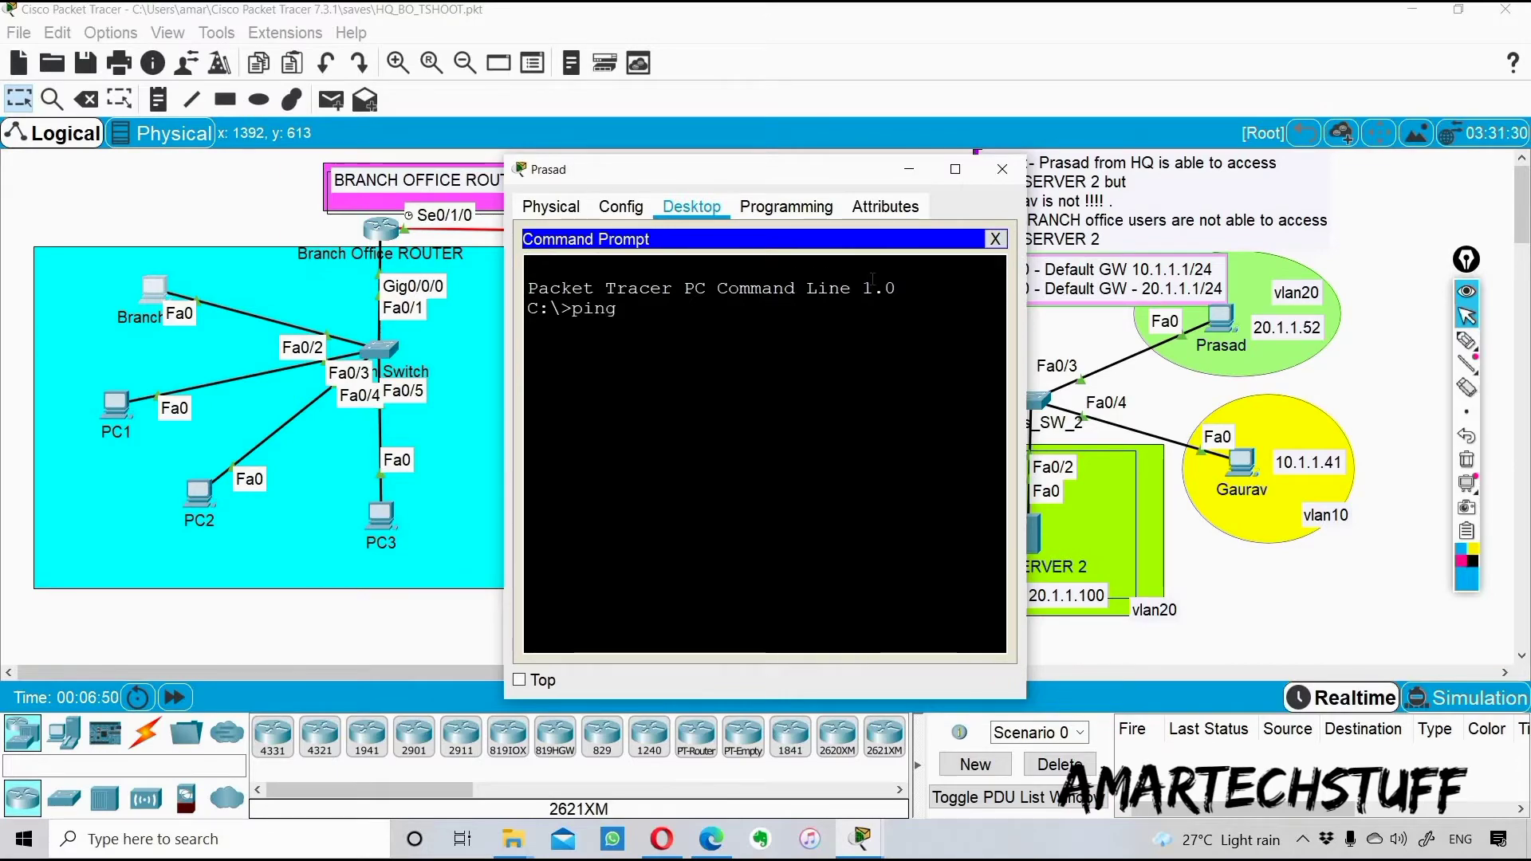
pyautogui.write('1.')
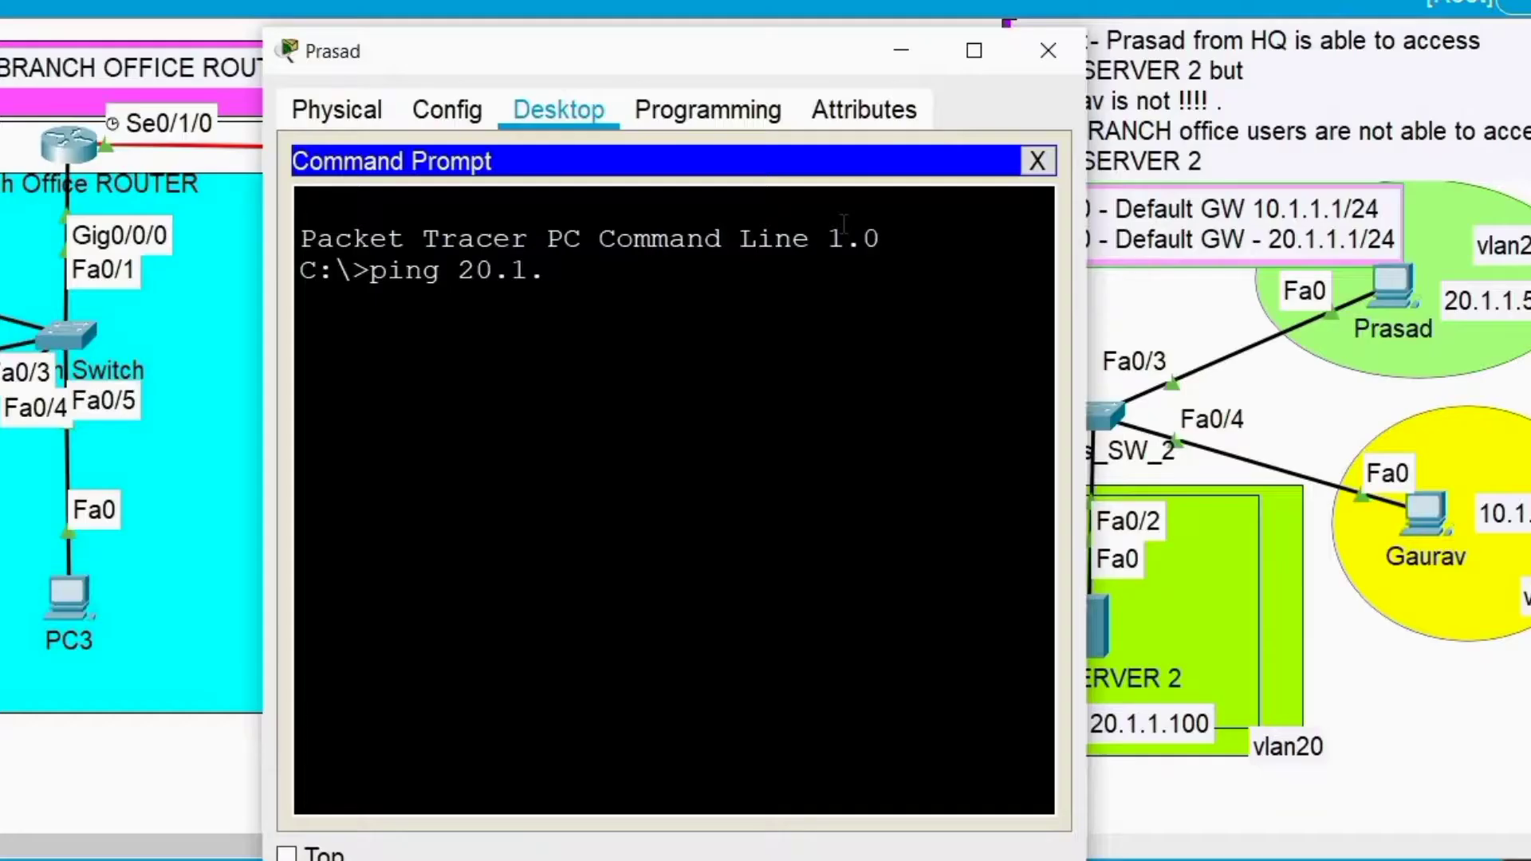
pyautogui.write('1.100')
pyautogui.press('Return')
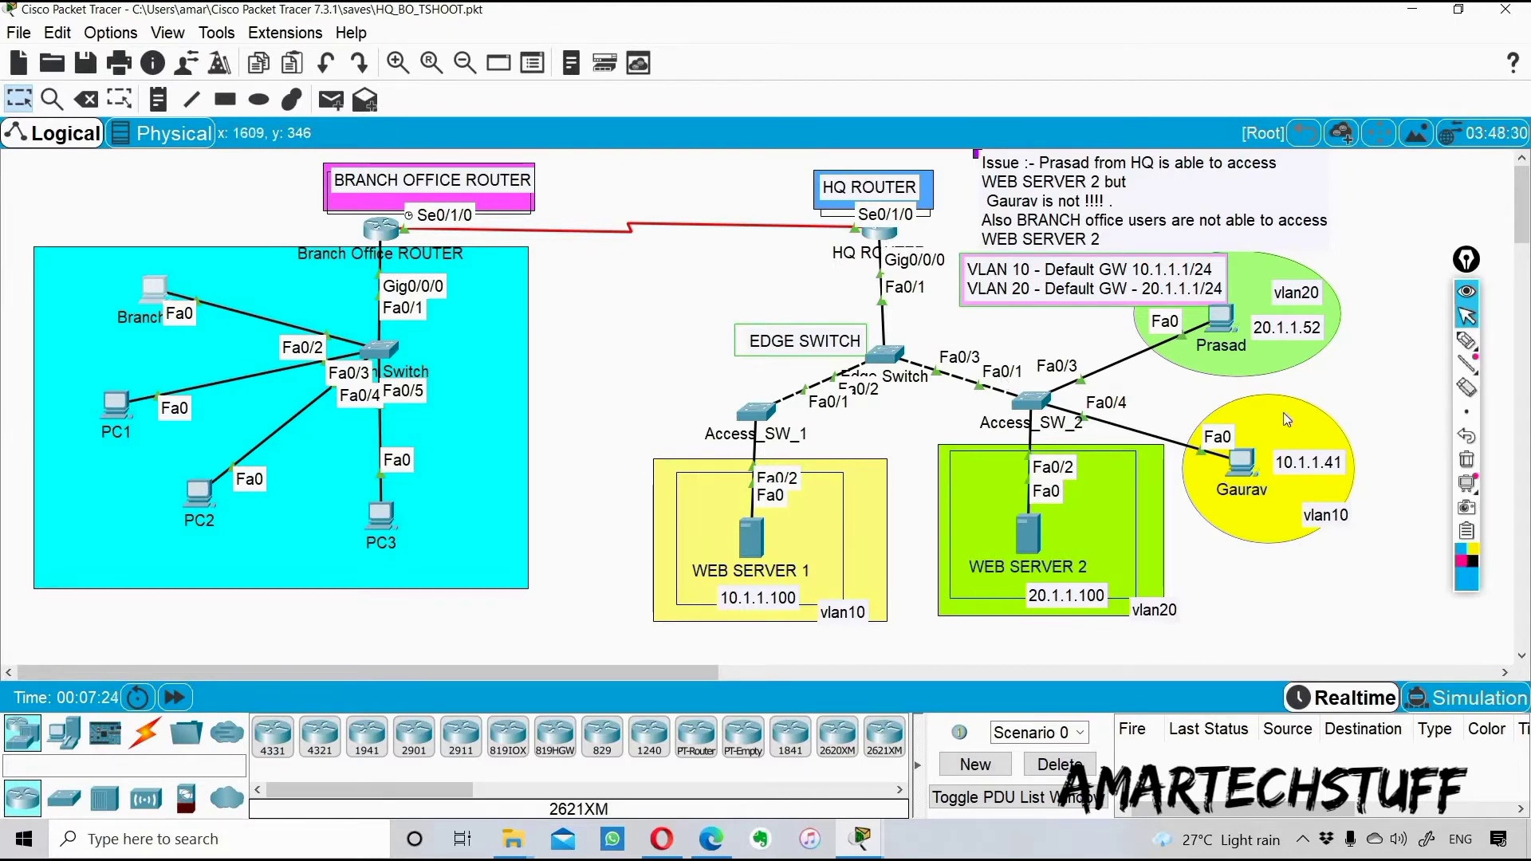
# Add freehand ink marks beside Web Server 1, inside the vlan10 ellipse and by the gateway note.
pyautogui.click(1466, 342)
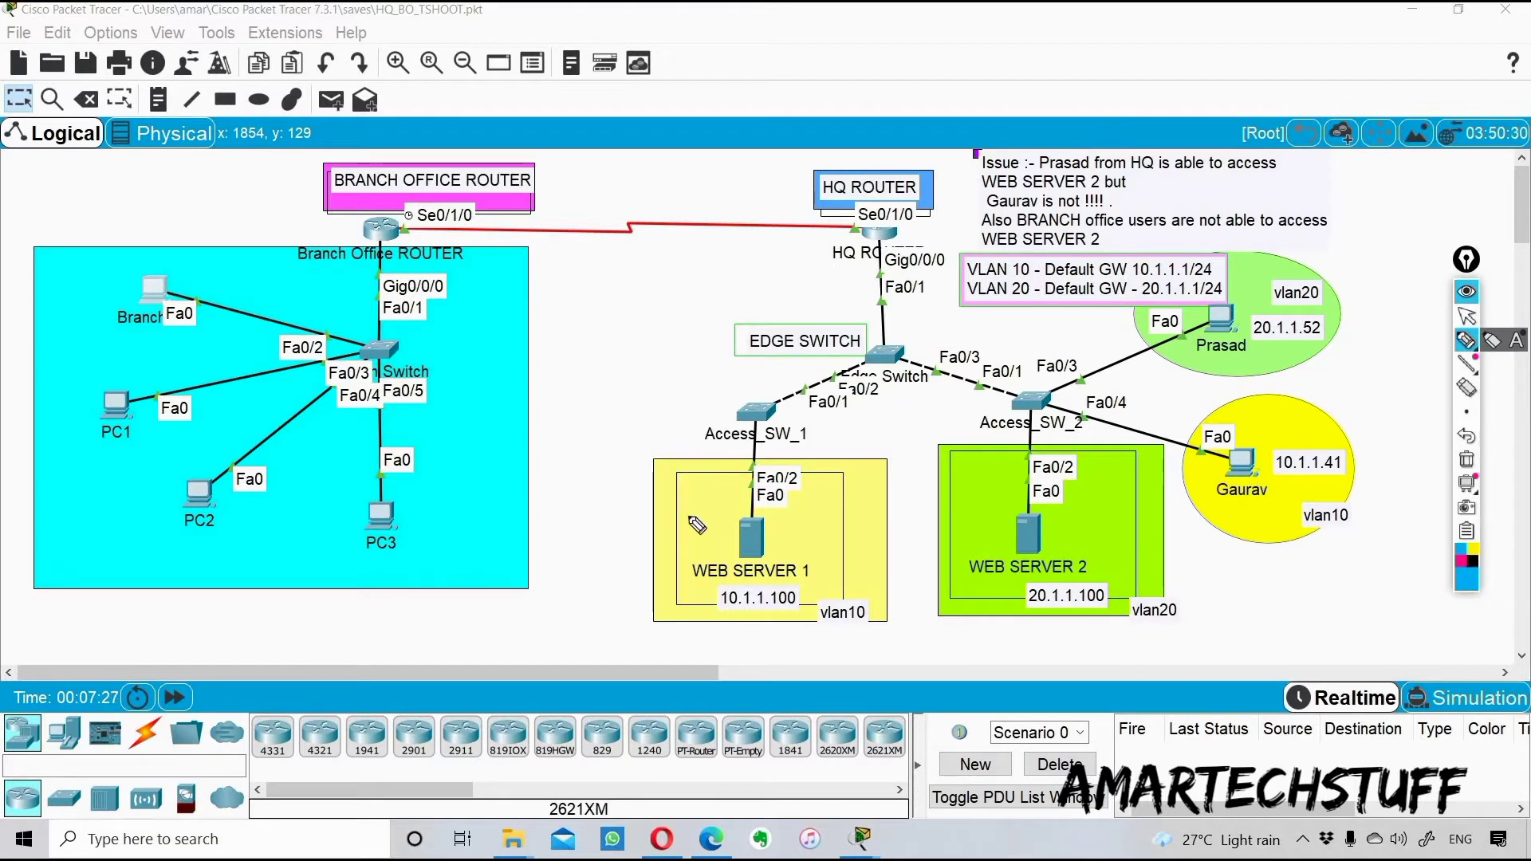
pyautogui.moveTo(613, 445); pyautogui.dragTo(670, 504)
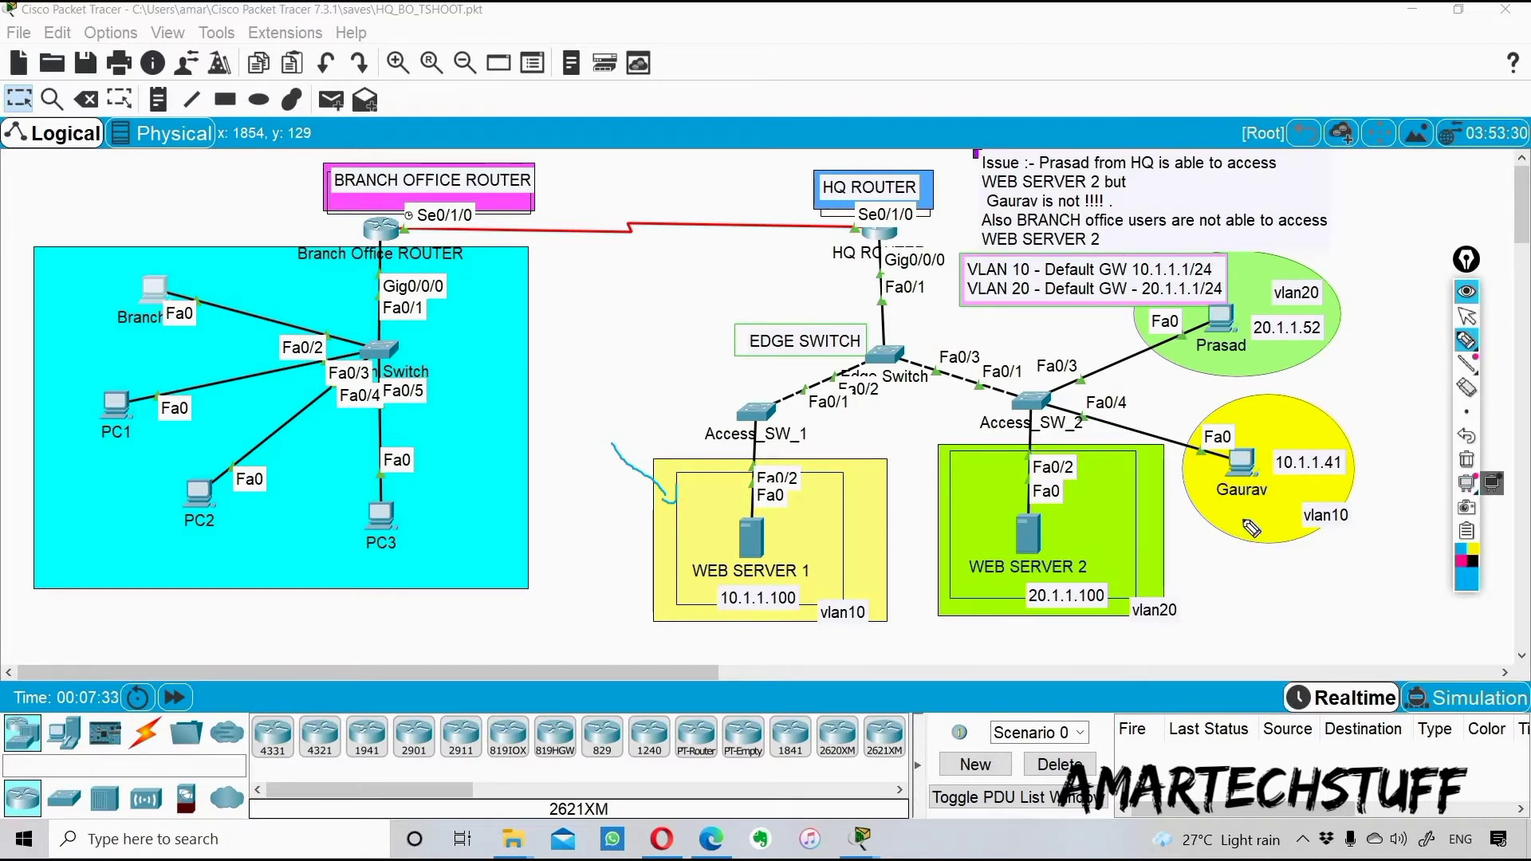
pyautogui.moveTo(1242, 520); pyautogui.dragTo(1233, 568)
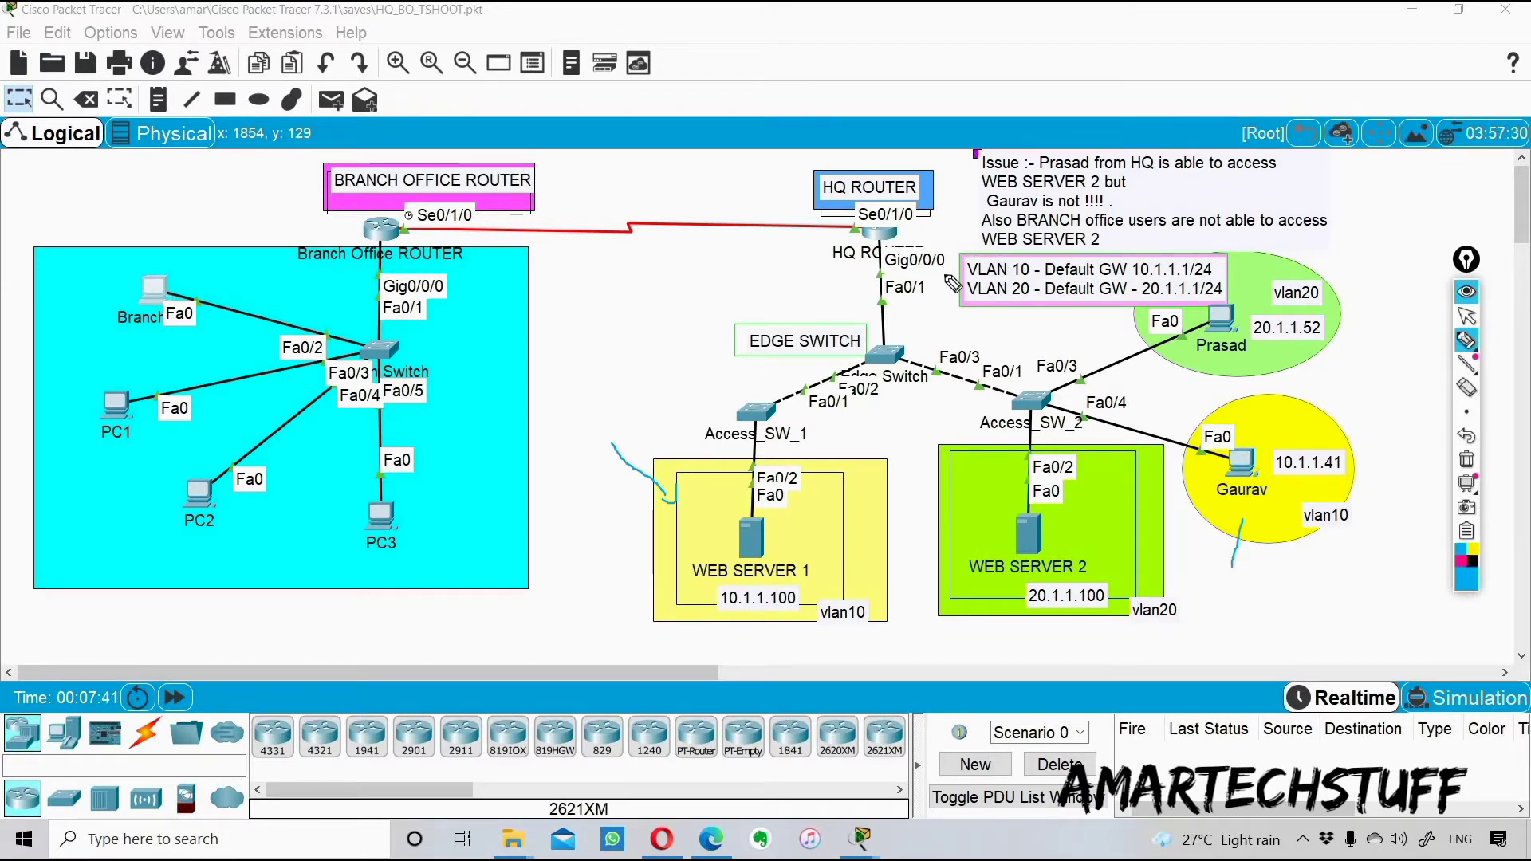
pyautogui.moveTo(946, 276); pyautogui.dragTo(974, 274)
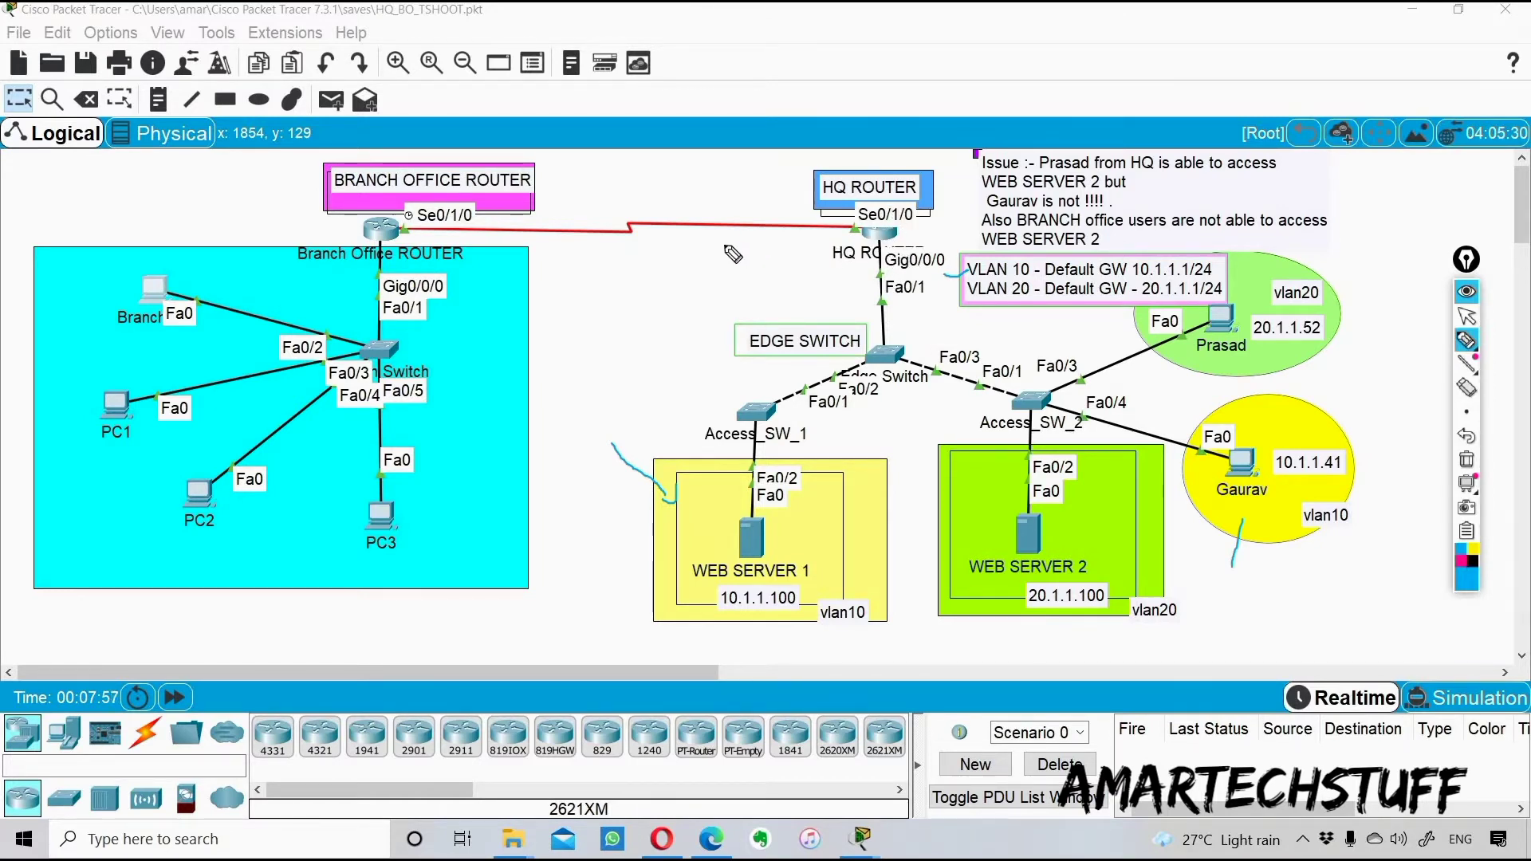
# Write ROS beside the HQ router and add strokes near the vlan20 PC and WEB SERVER 2.
pyautogui.moveTo(726, 245)
pyautogui.mouseDown()
pyautogui.moveTo(749, 248)
pyautogui.moveTo(764, 257)
pyautogui.moveTo(751, 242)
pyautogui.moveTo(775, 239)
pyautogui.moveTo(787, 254)
pyautogui.moveTo(770, 261)
pyautogui.moveTo(829, 258)
pyautogui.mouseUp()
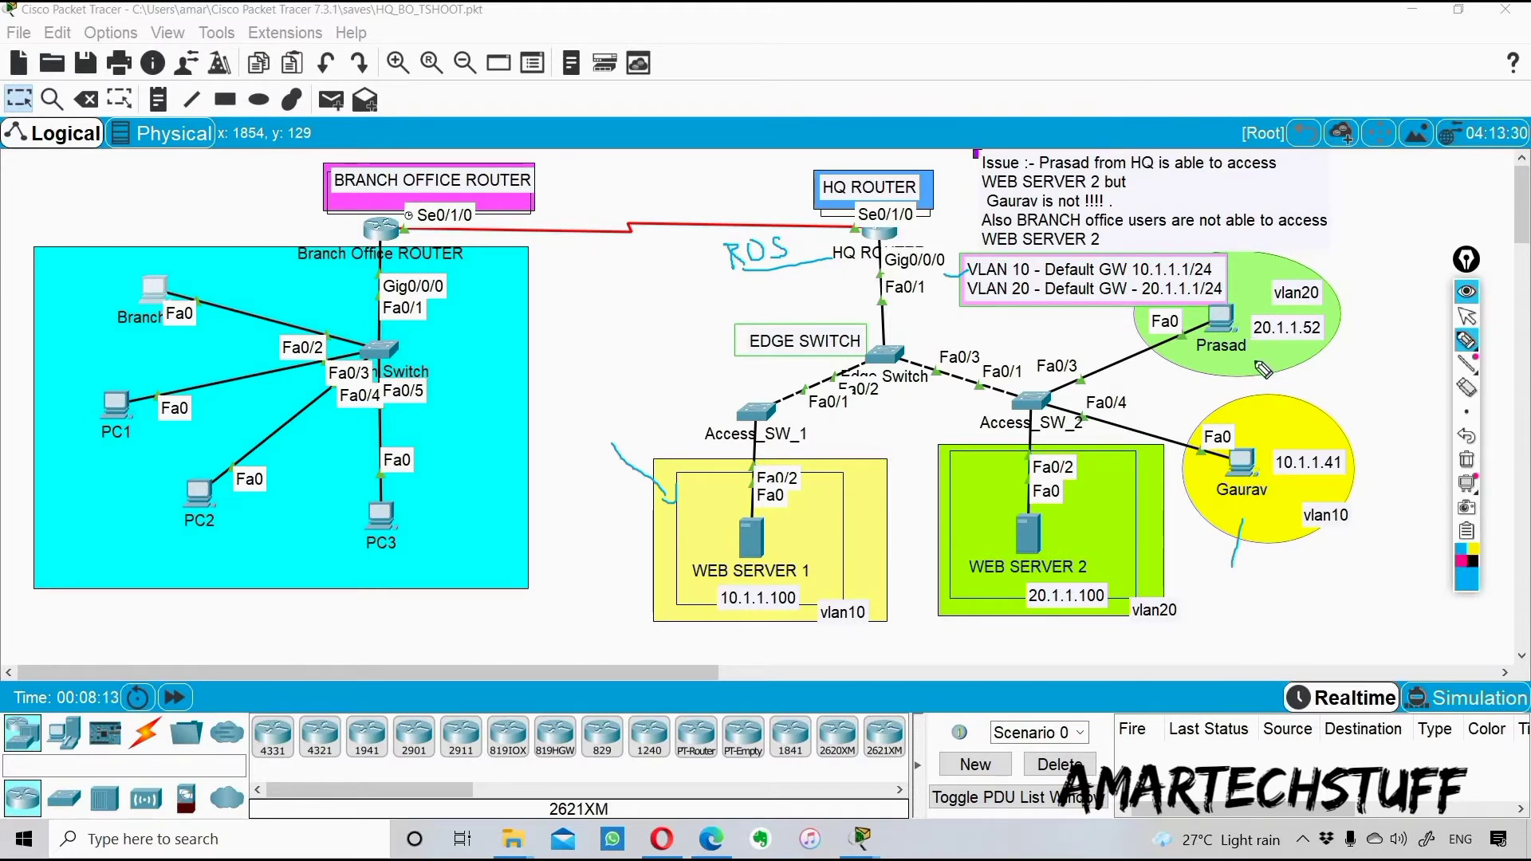
pyautogui.moveTo(1220, 363); pyautogui.dragTo(1212, 389)
pyautogui.moveTo(1136, 497); pyautogui.dragTo(1189, 545)
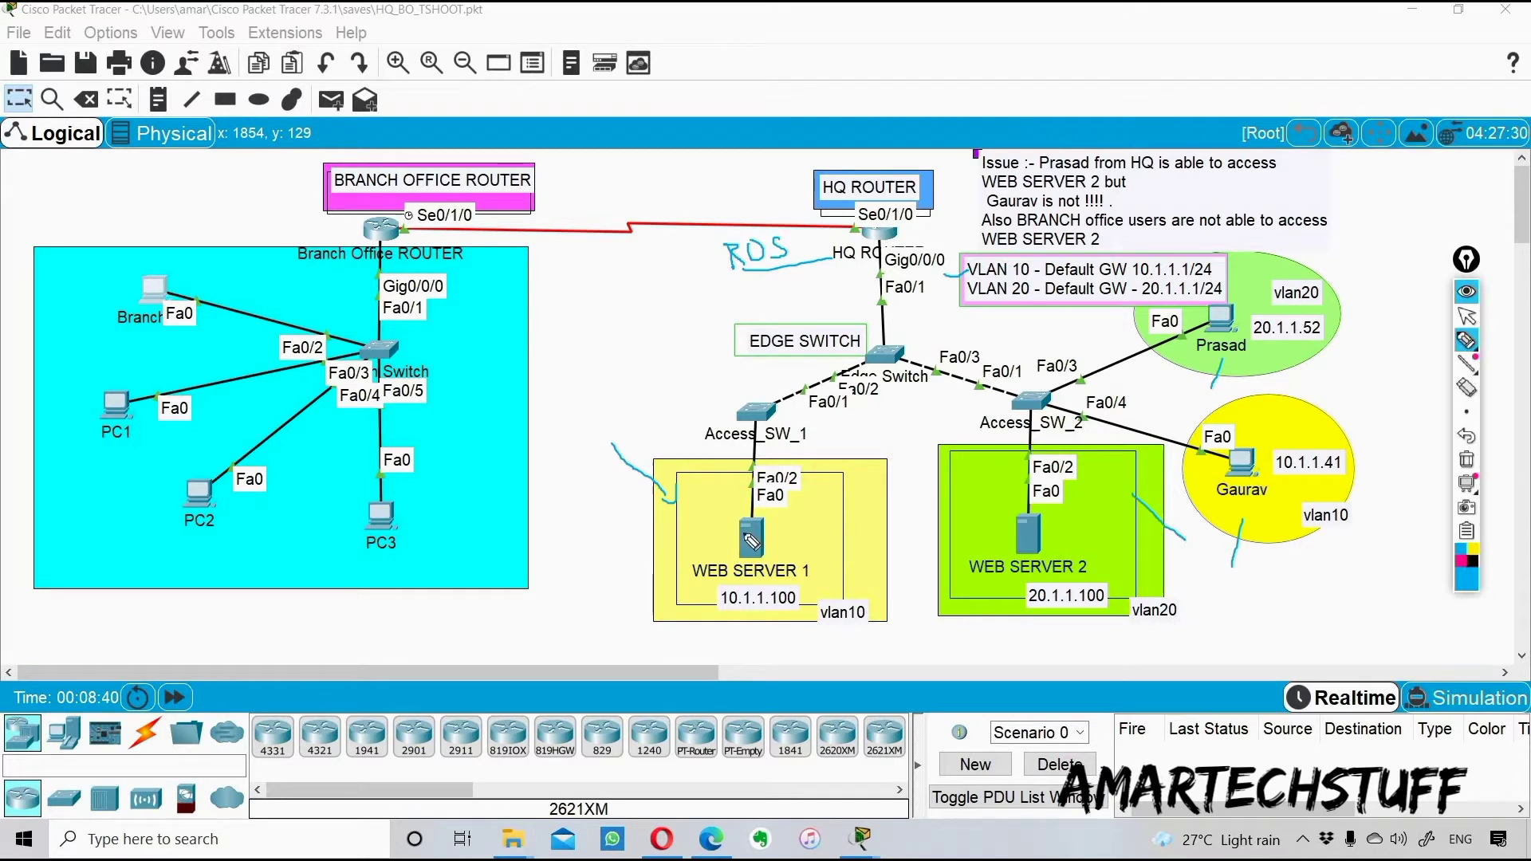
# Ping WEB SERVER 1 at 10.1.1.100 from the 10.1.1.41 PC with 0% loss, then minimise it.
pyautogui.click(1467, 316)
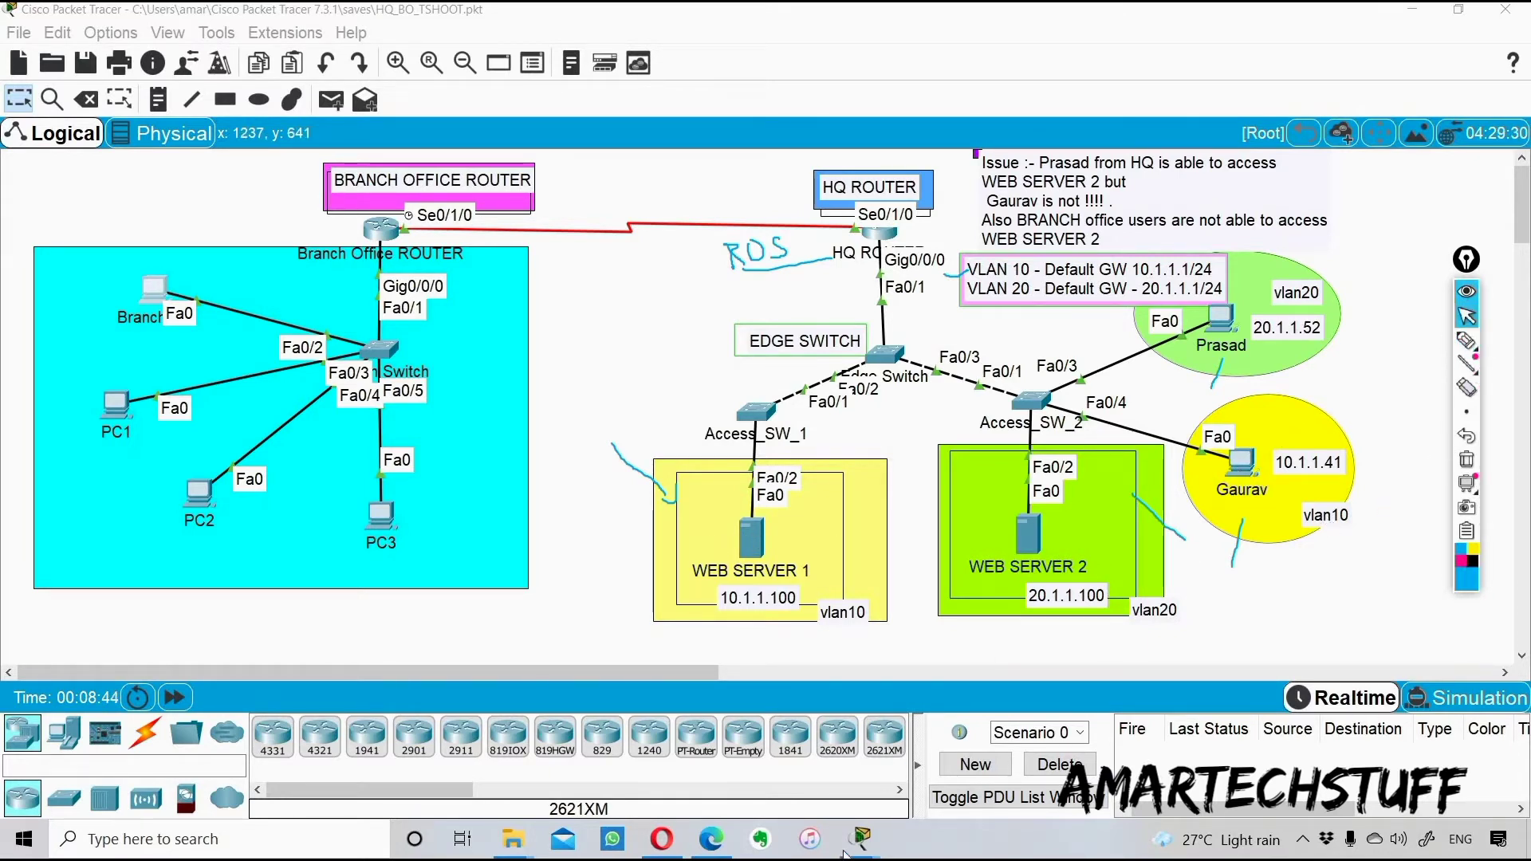
pyautogui.moveTo(852, 850)
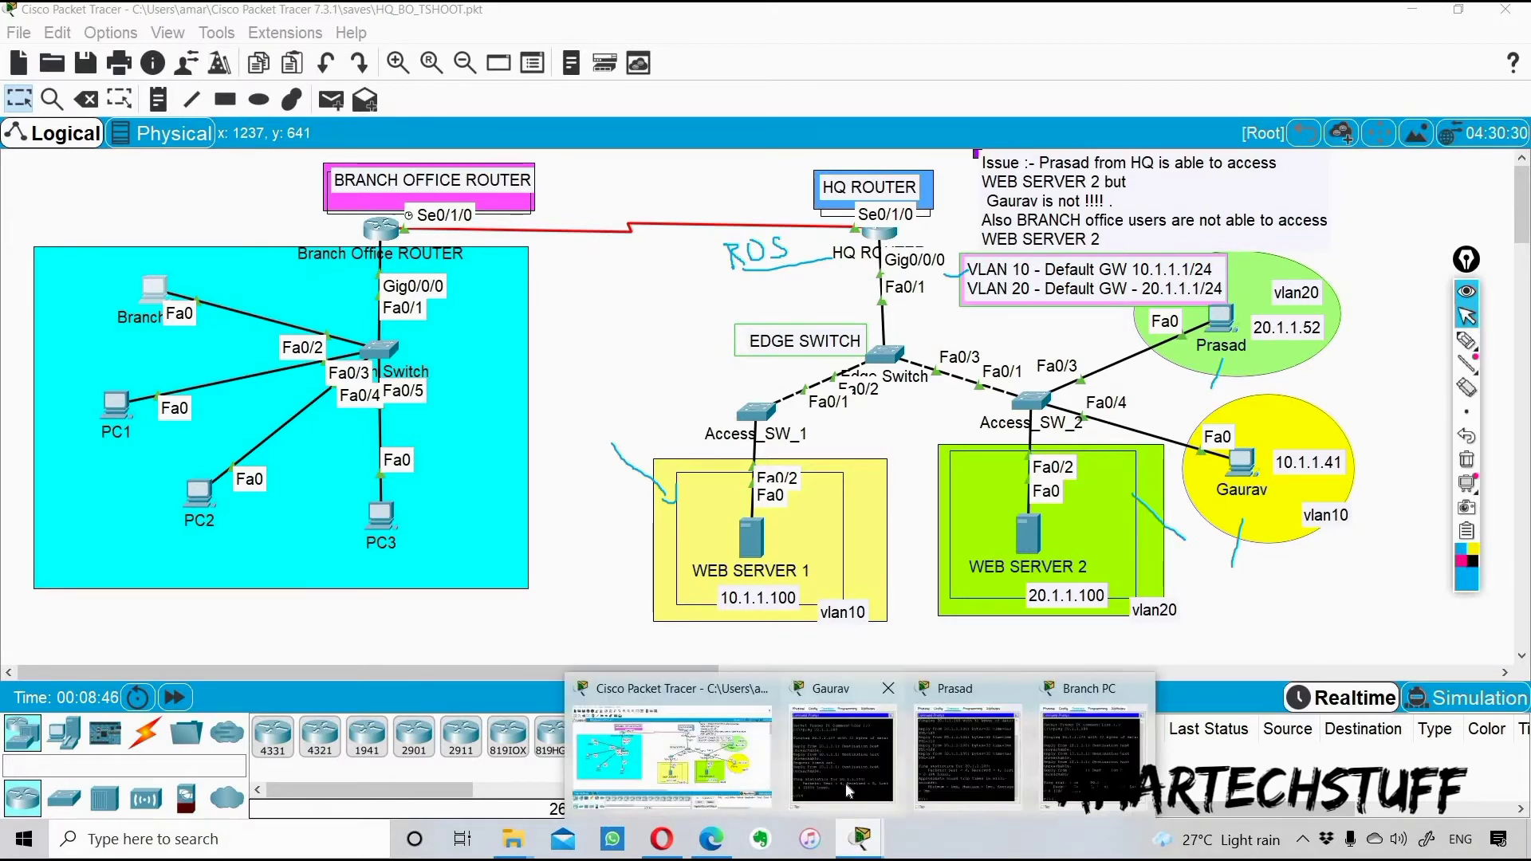
pyautogui.click(845, 782)
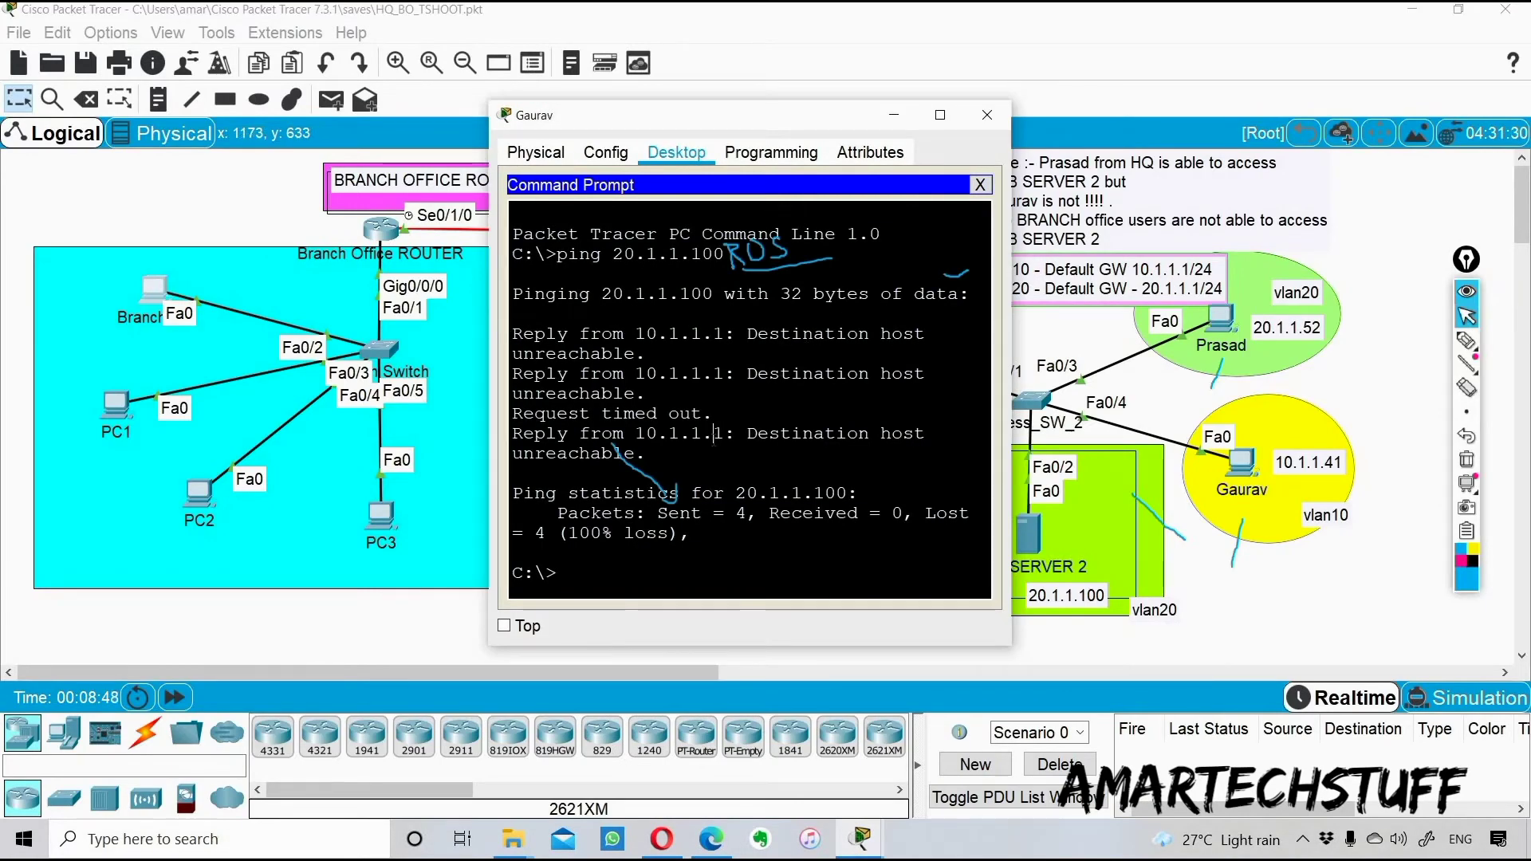
pyautogui.write('ping 20.1.1.10')
pyautogui.press('BackSpace')
pyautogui.press('BackSpace')
pyautogui.press('BackSpace')
pyautogui.press('BackSpace')
pyautogui.press('BackSpace')
pyautogui.press('BackSpace')
pyautogui.press('BackSpace')
pyautogui.press('BackSpace')
pyautogui.press('BackSpace')
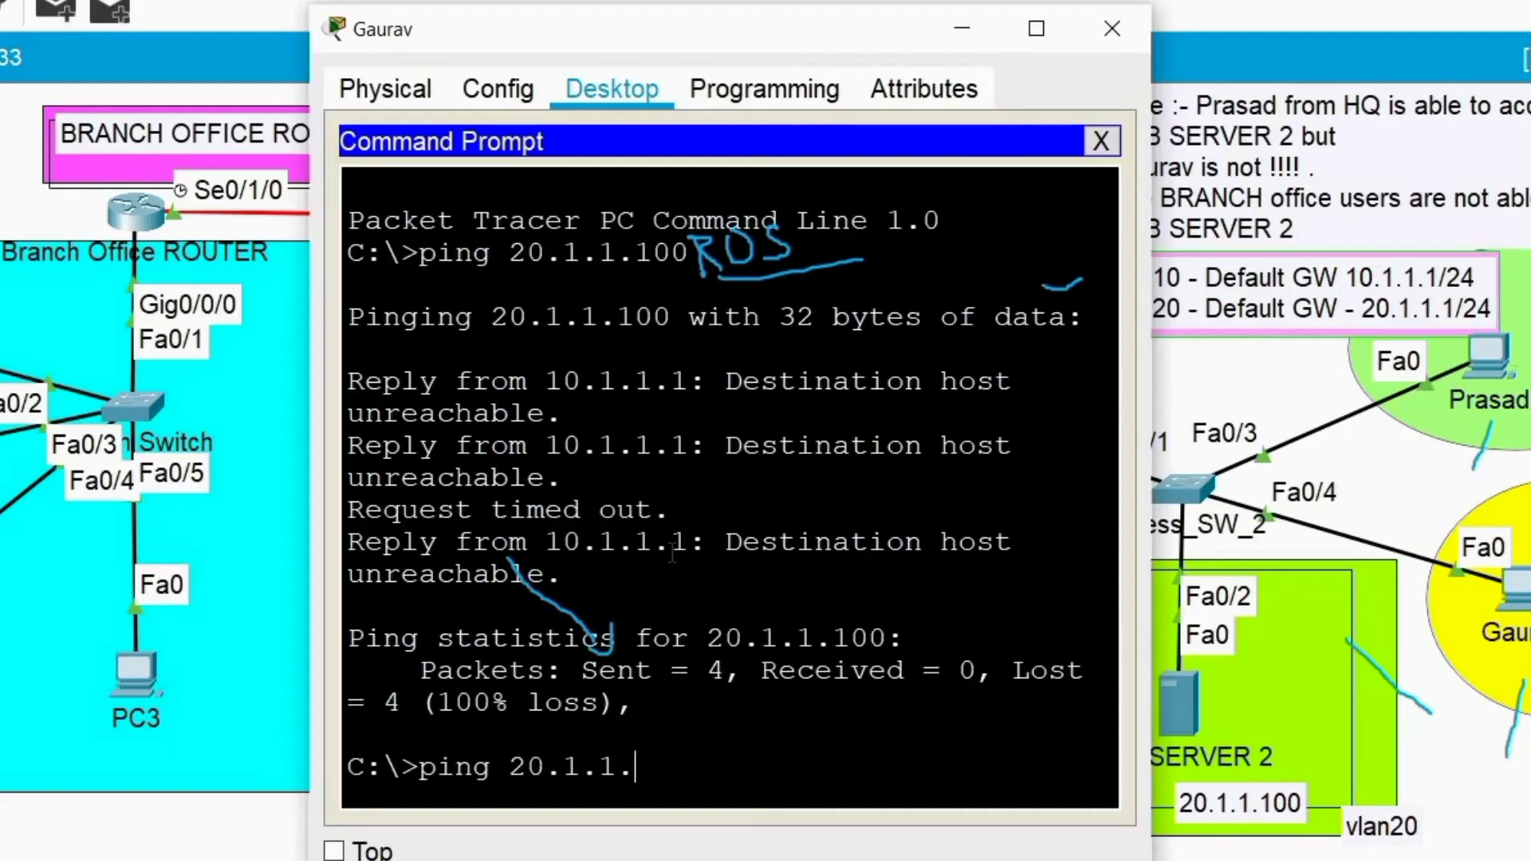
pyautogui.write('10.1.1.100')
pyautogui.press('Return')
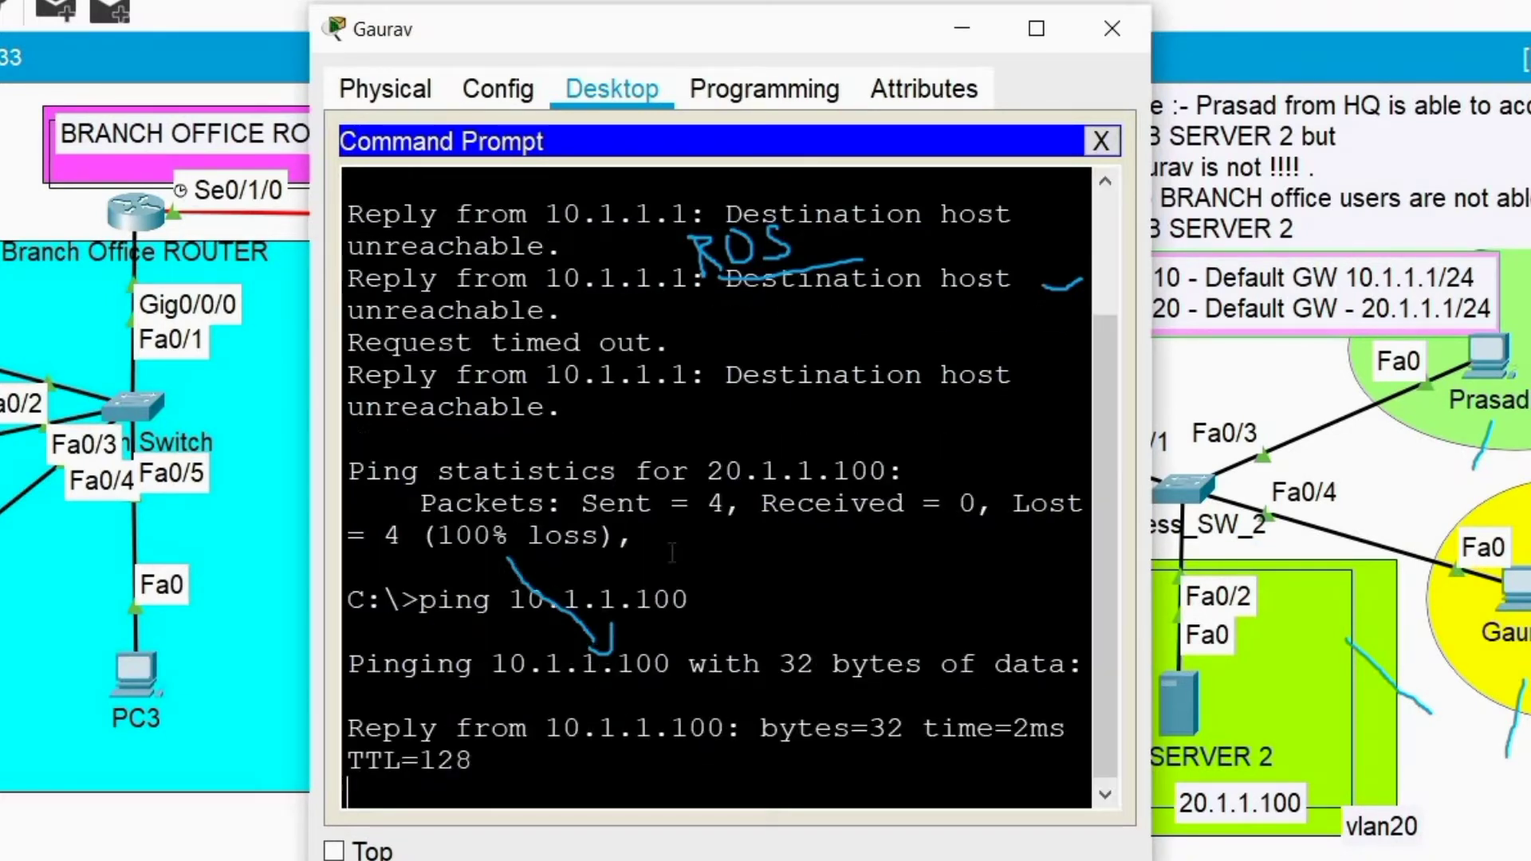
pyautogui.click(935, 45)
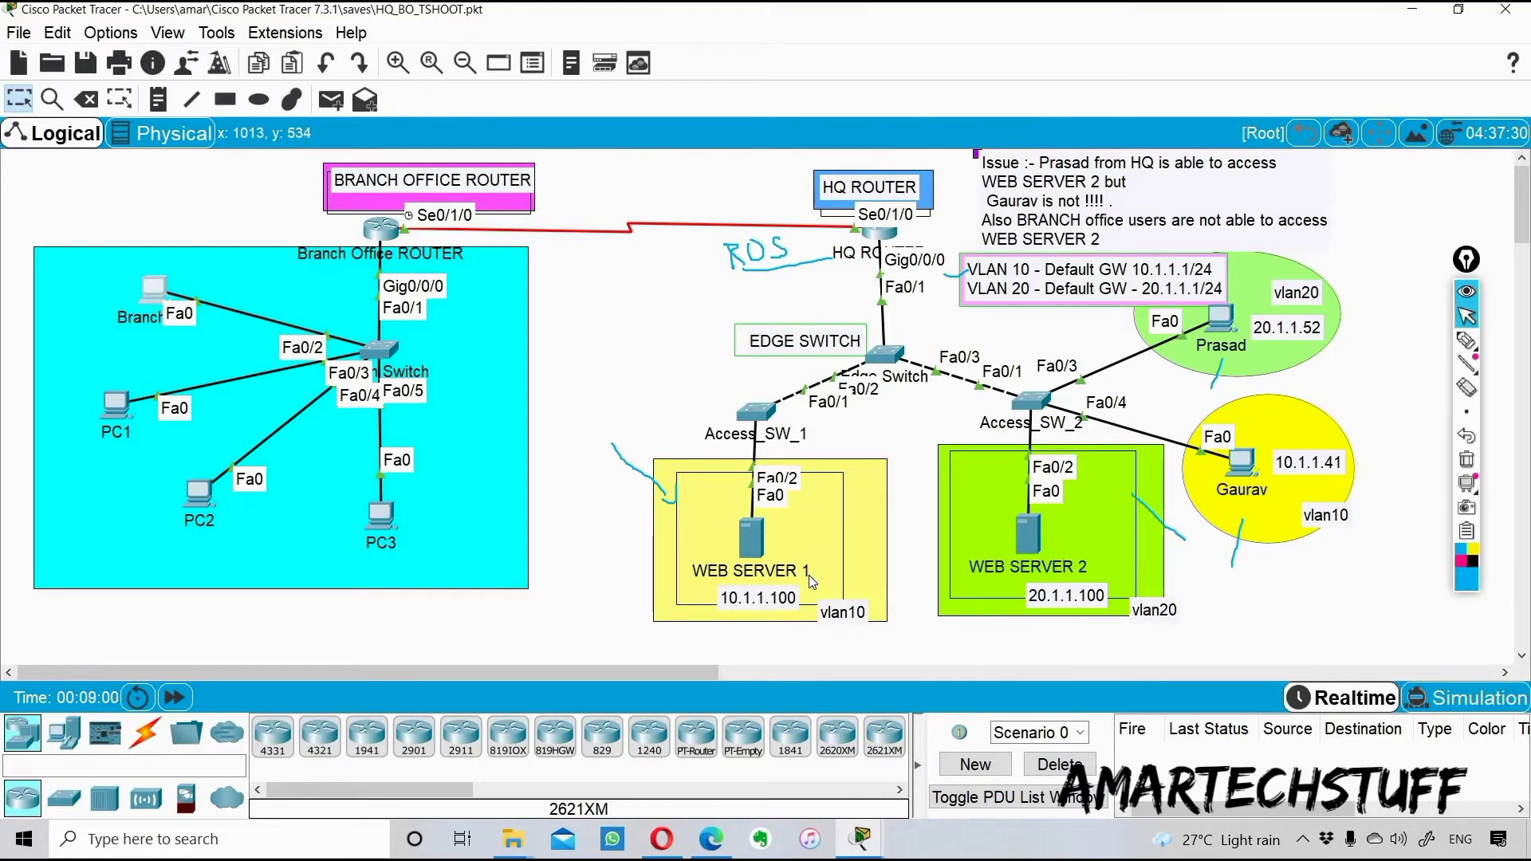
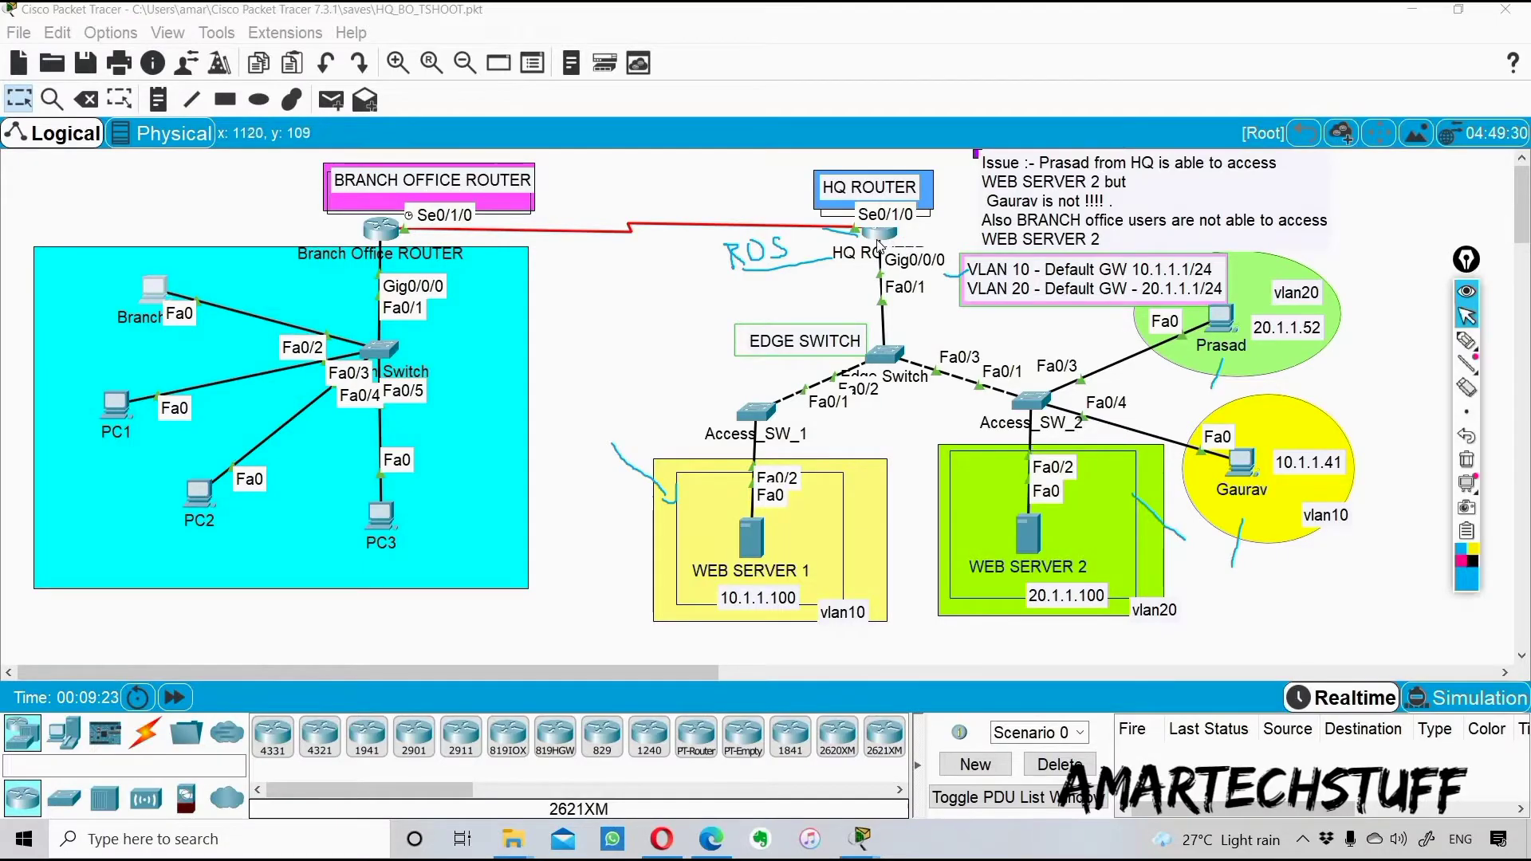
# Open the HQ ROUTER window and erase all pen annotations from the workspace.
pyautogui.click(704, 309)
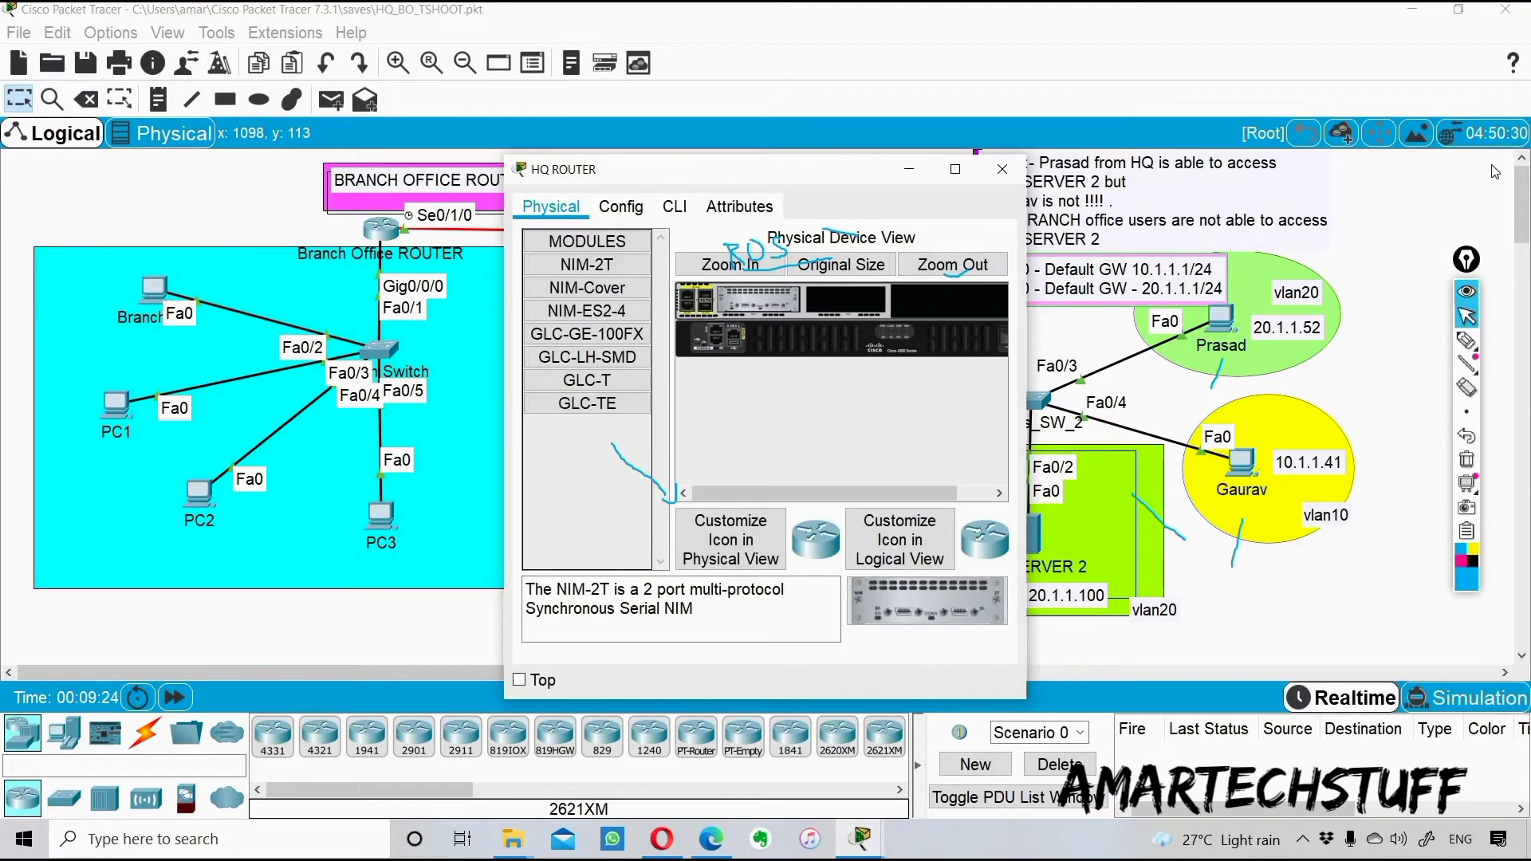
pyautogui.click(1470, 391)
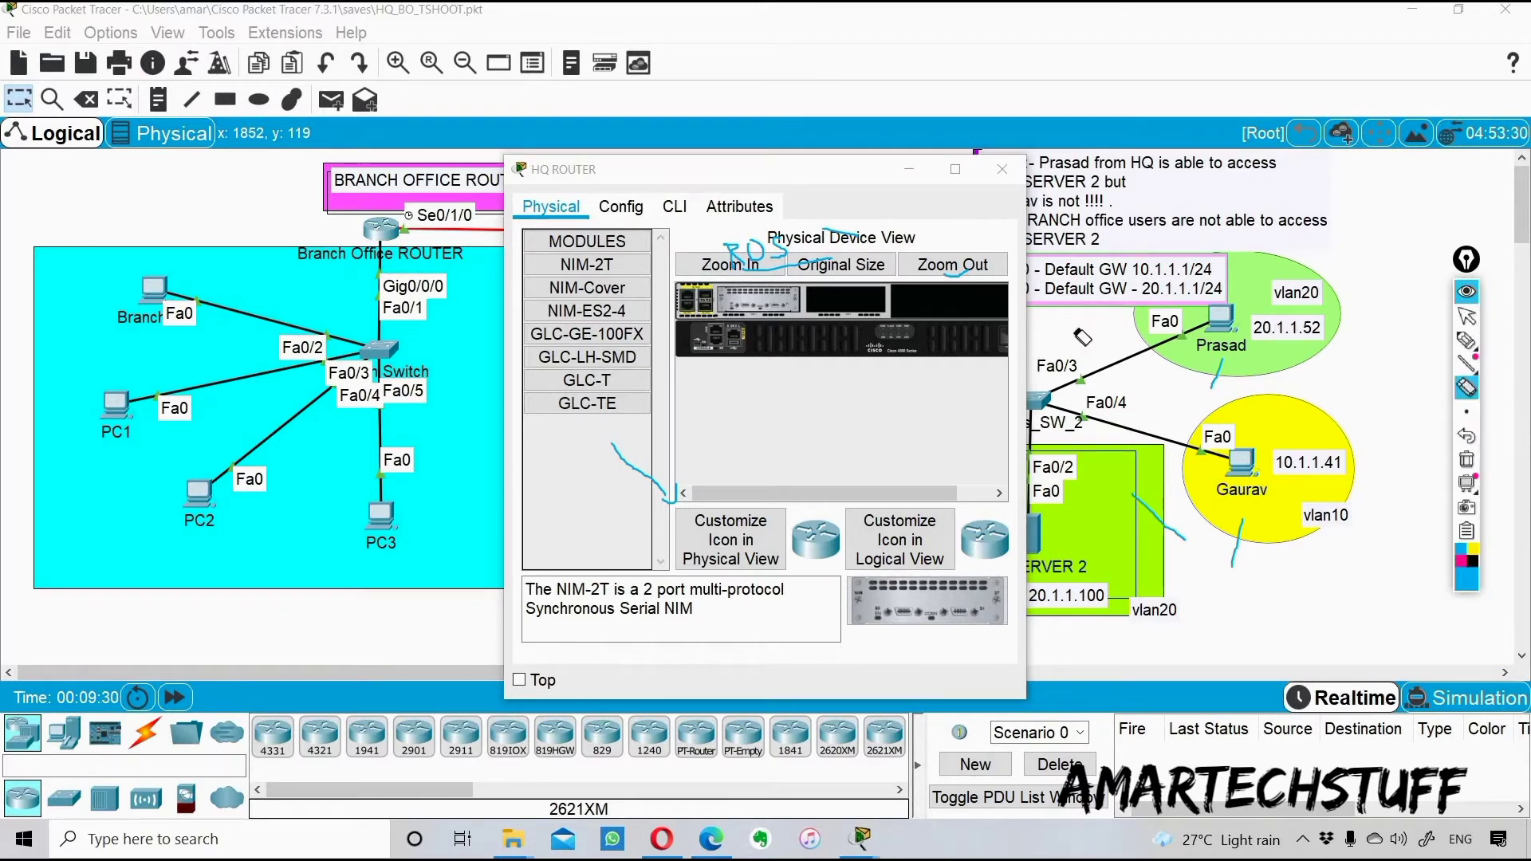
pyautogui.click(1466, 461)
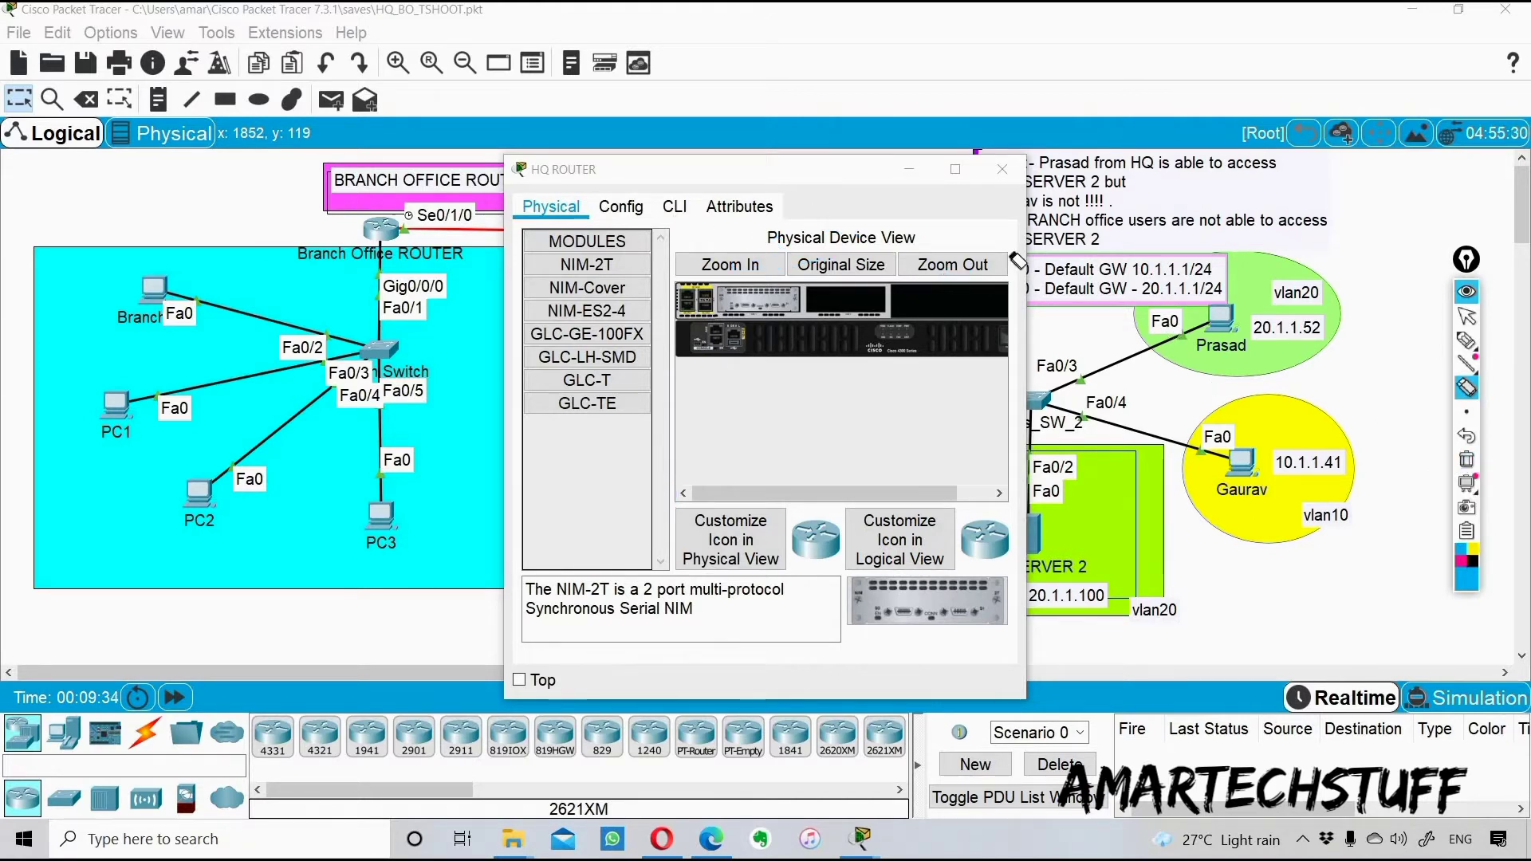
pyautogui.click(1466, 318)
# Bring up the HQ router's CLI prompt and resize the window to uncover the diagram.
pyautogui.click(677, 208)
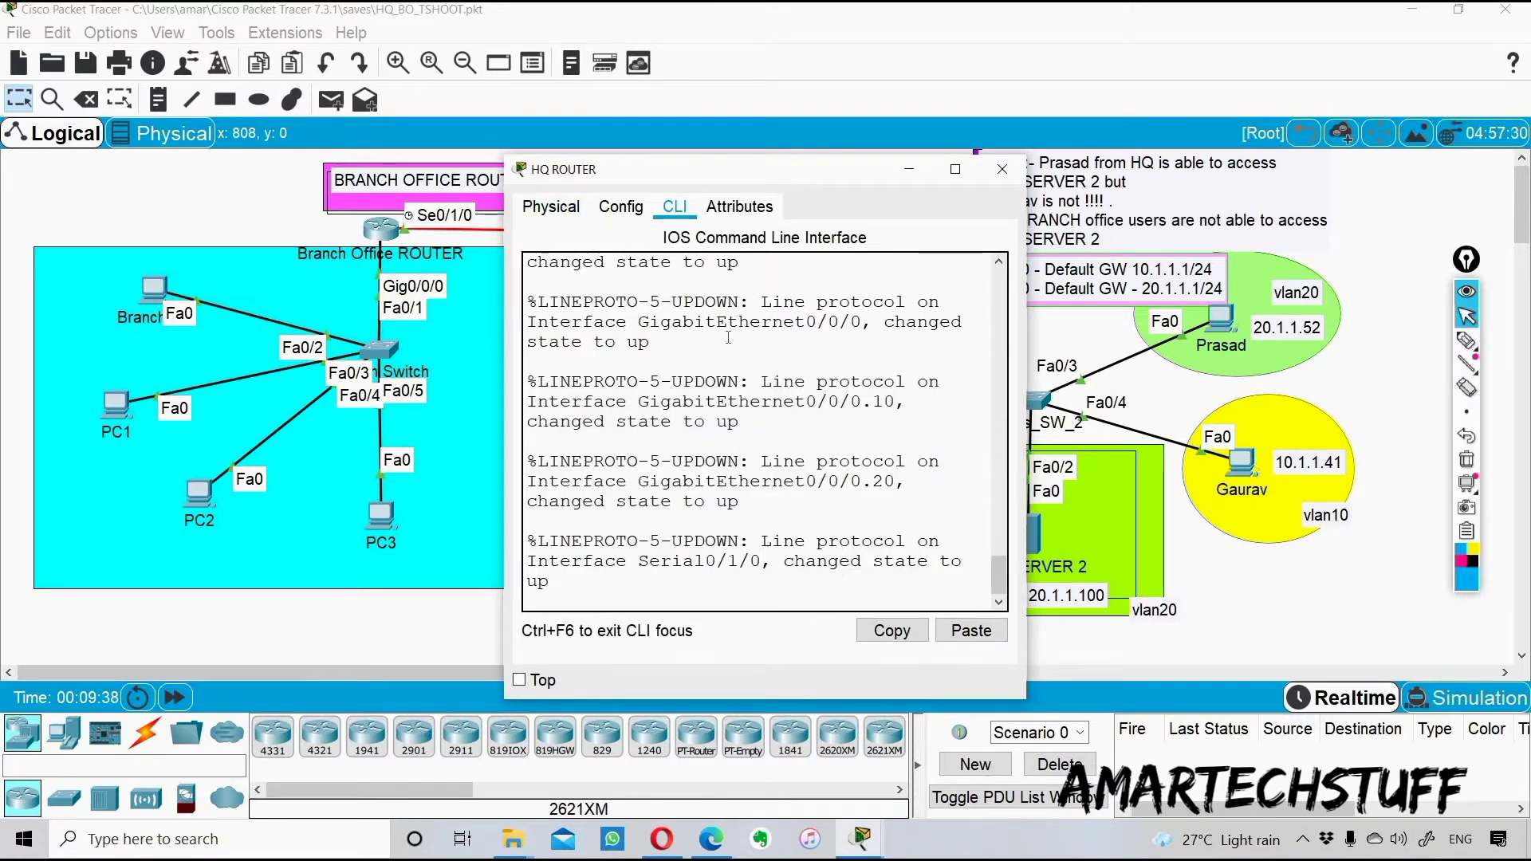
pyautogui.press('Return')
pyautogui.press('Return')
pyautogui.press('Return')
pyautogui.press('Return')
pyautogui.press('Return')
pyautogui.press('Return')
pyautogui.press('Return')
pyautogui.press('Return')
pyautogui.press('Return')
pyautogui.press('Return')
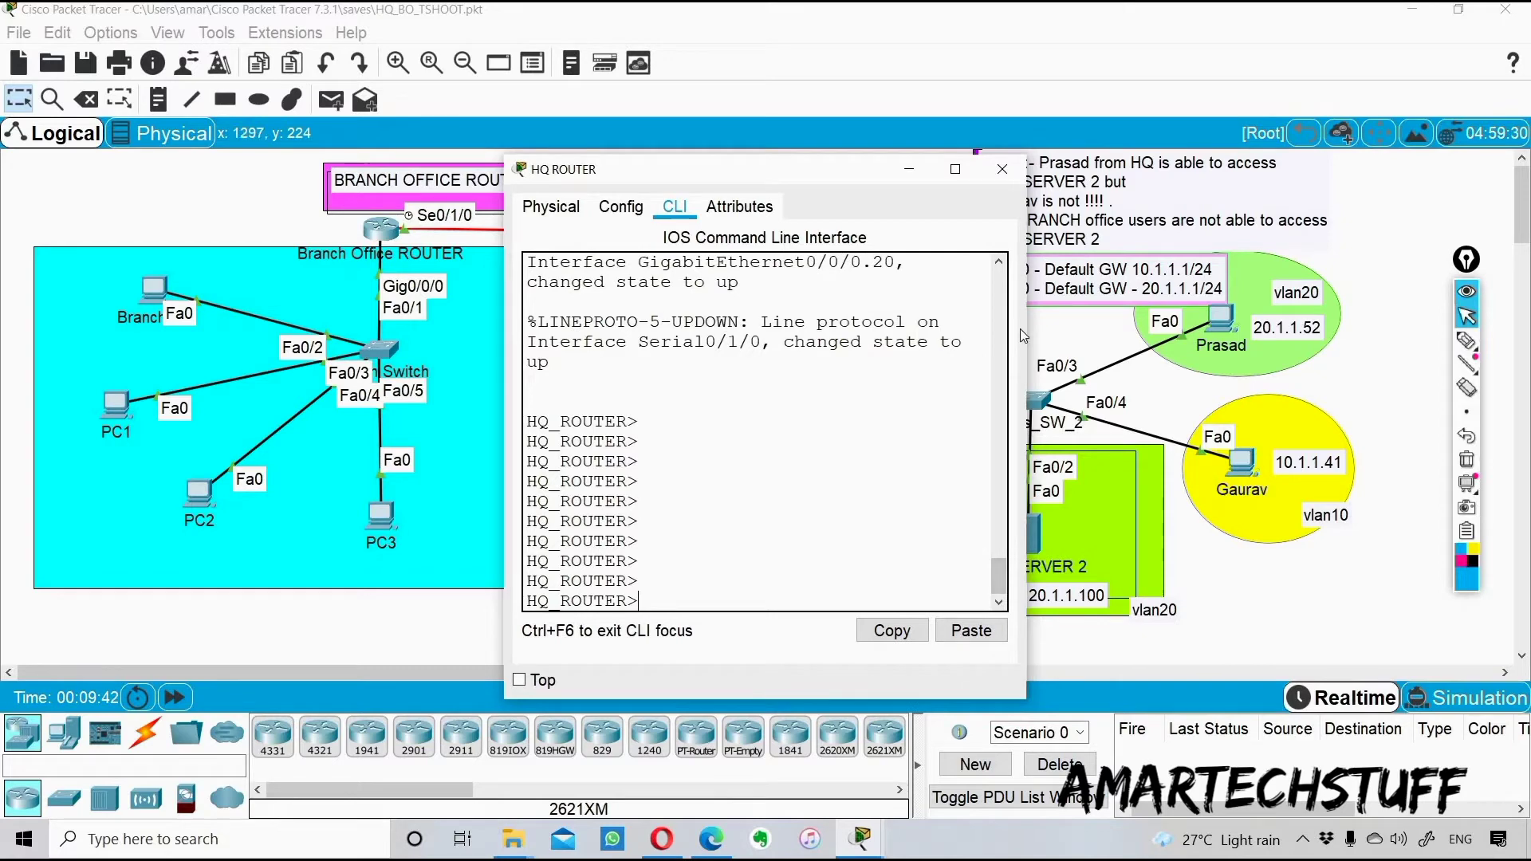
pyautogui.moveTo(1029, 328); pyautogui.dragTo(1472, 329)
pyautogui.moveTo(1080, 160); pyautogui.dragTo(1050, 353)
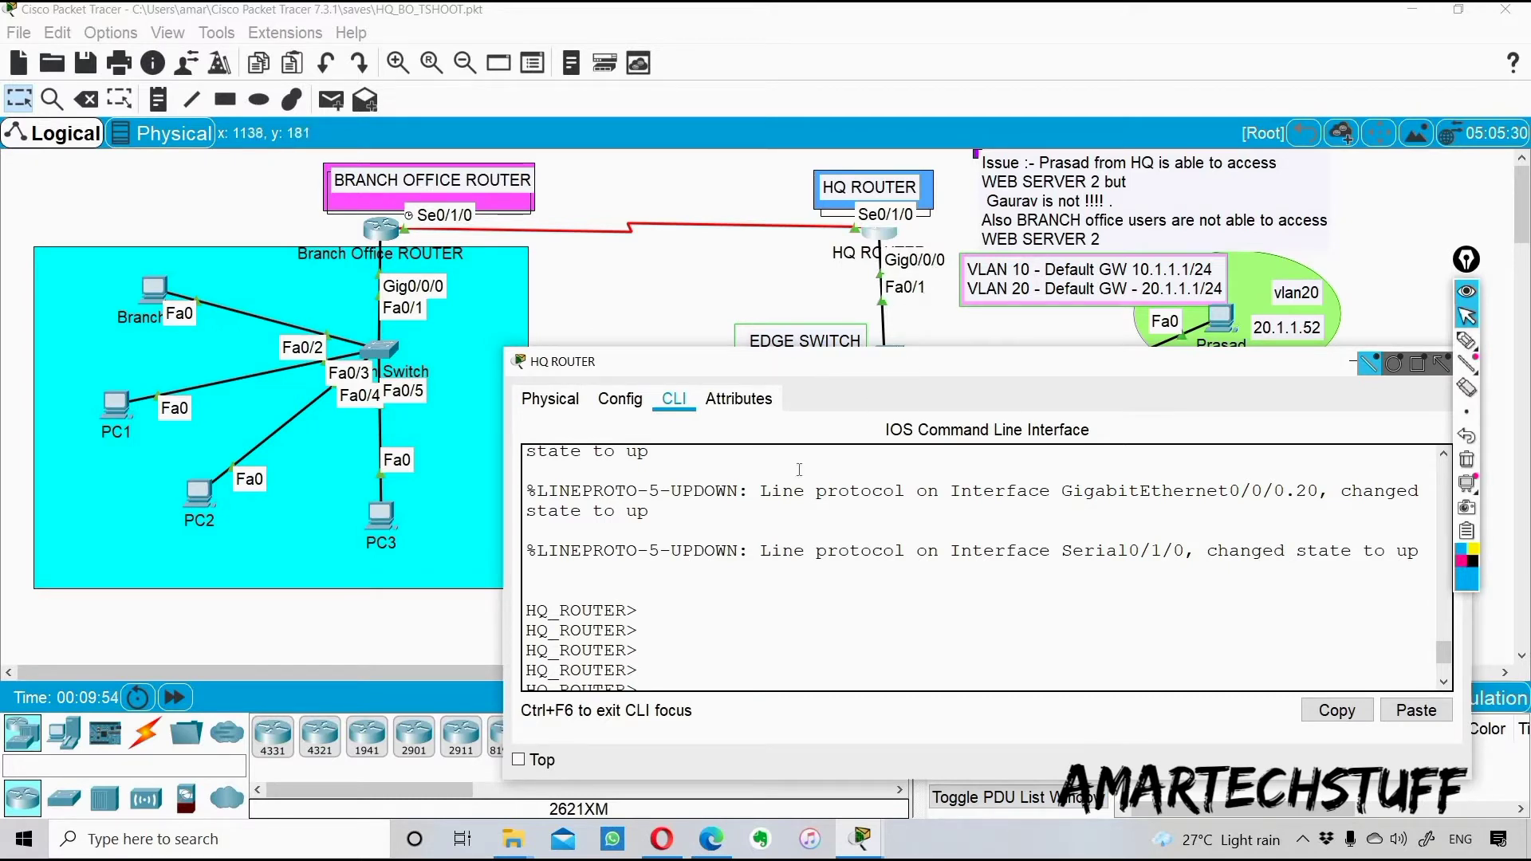
pyautogui.press('Return')
pyautogui.press('Return')
pyautogui.press('Return')
pyautogui.press('Return')
pyautogui.press('Return')
pyautogui.press('Return')
pyautogui.press('Return')
pyautogui.press('Return')
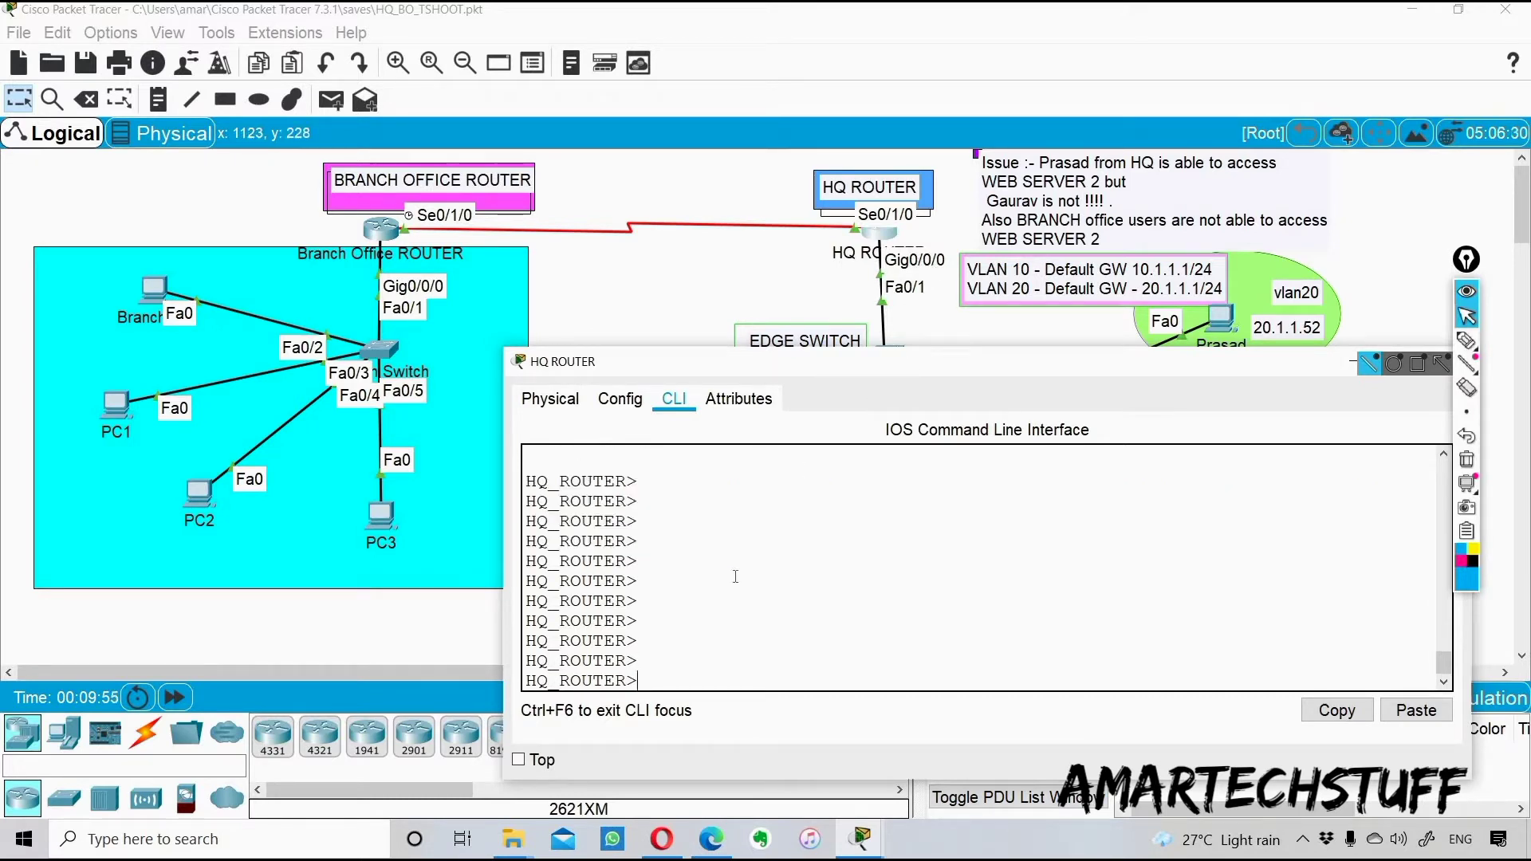
# Run sh run and page through the running-config down to the Gi0/0/0.20 subinterface.
pyautogui.press('Return')
pyautogui.press('Return')
pyautogui.press('Return')
pyautogui.press('Return')
pyautogui.press('Return')
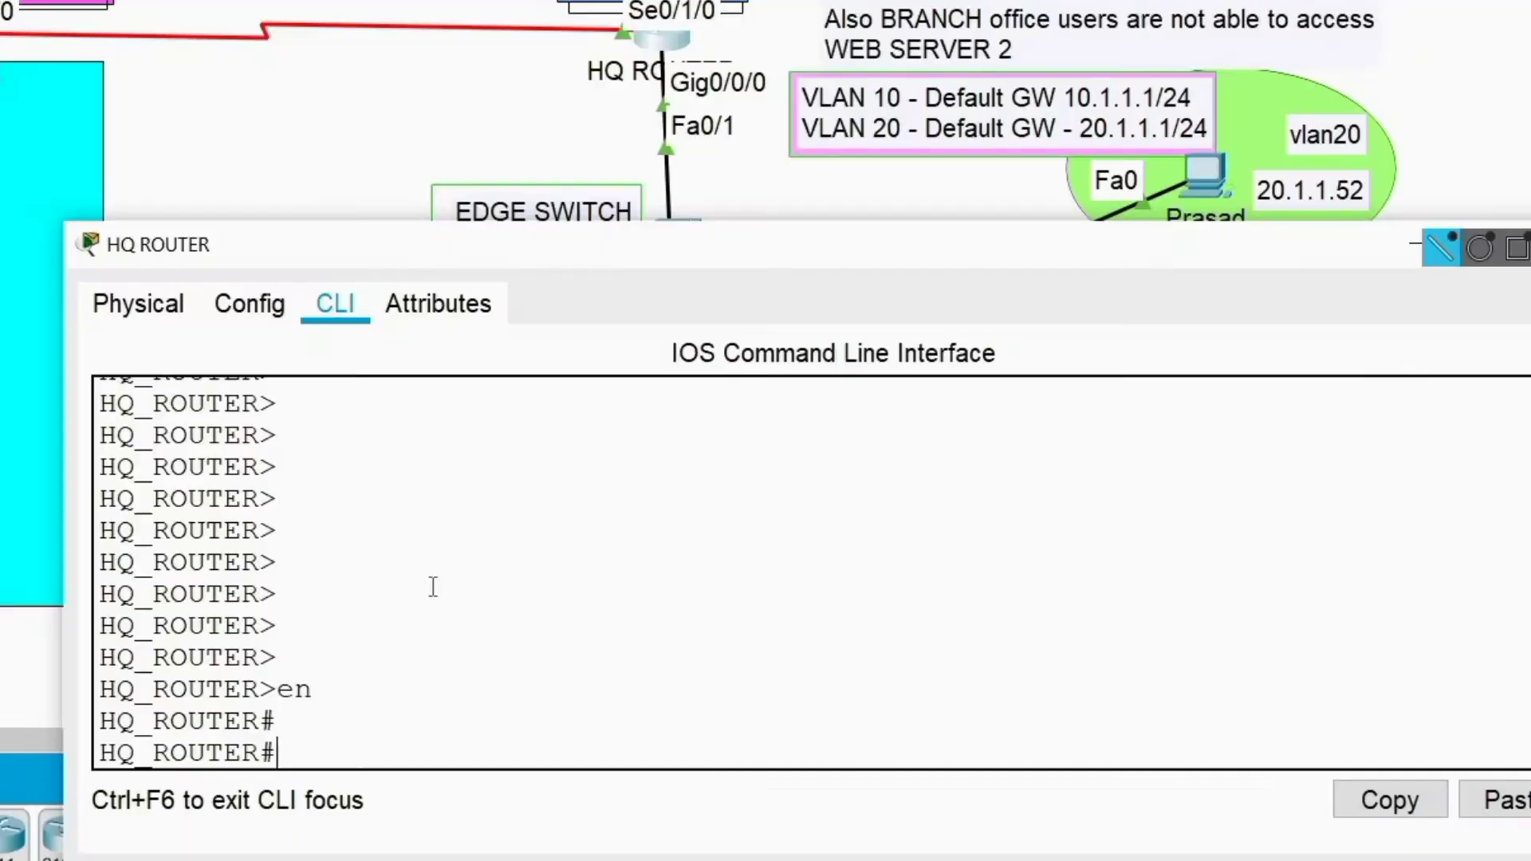
pyautogui.write('sh rn')
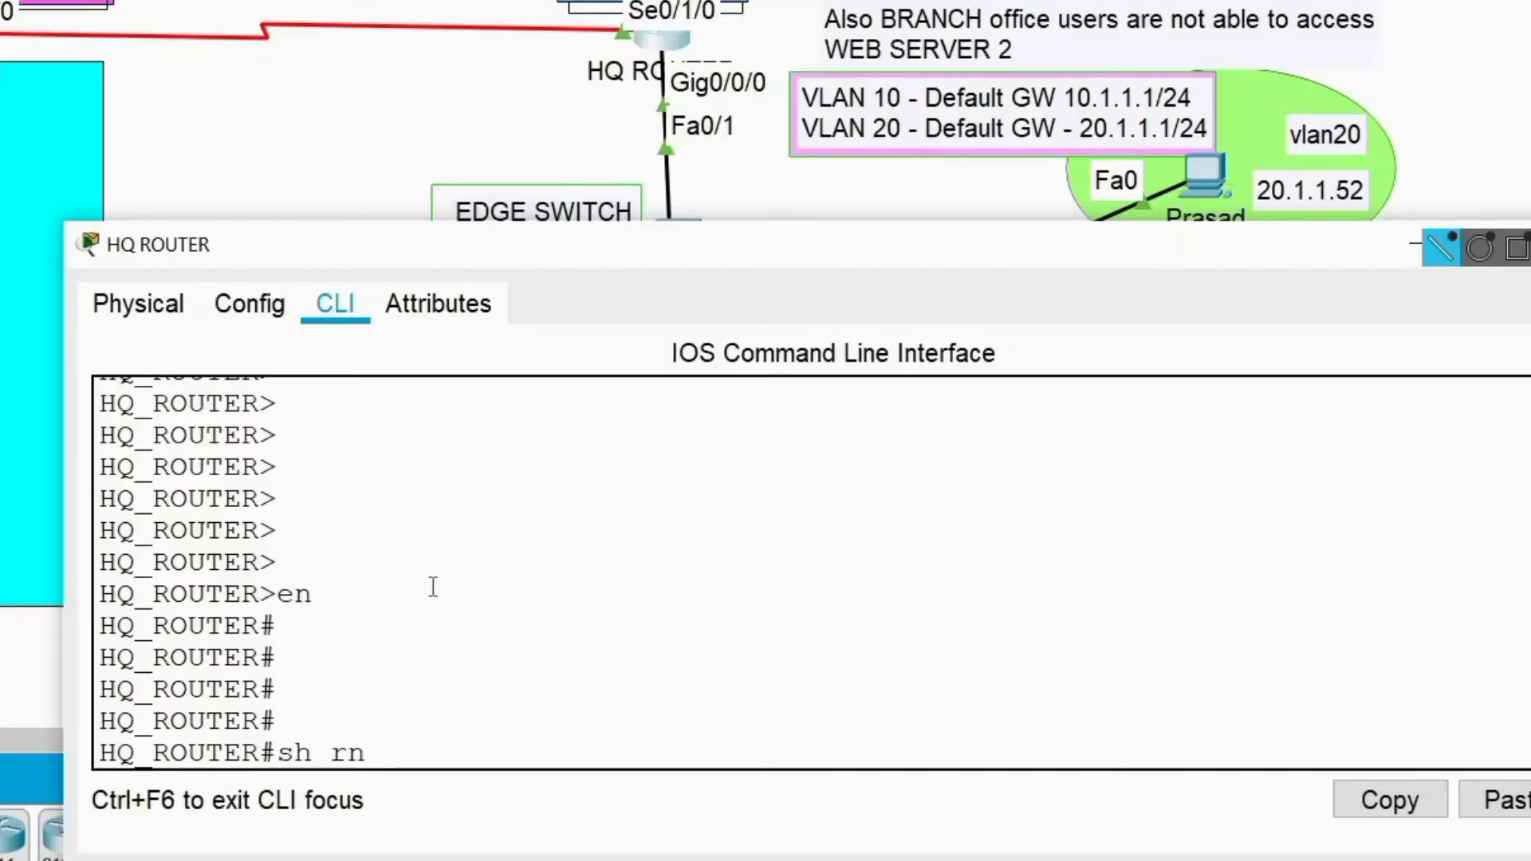
pyautogui.press('BackSpace')
pyautogui.write('un')
pyautogui.press('Return')
pyautogui.press('Return')
pyautogui.press('Return')
pyautogui.press('Return')
pyautogui.press('Return')
pyautogui.press('Return')
pyautogui.press('Return')
pyautogui.press('Return')
pyautogui.press('Return')
pyautogui.press('Return')
pyautogui.press('Return')
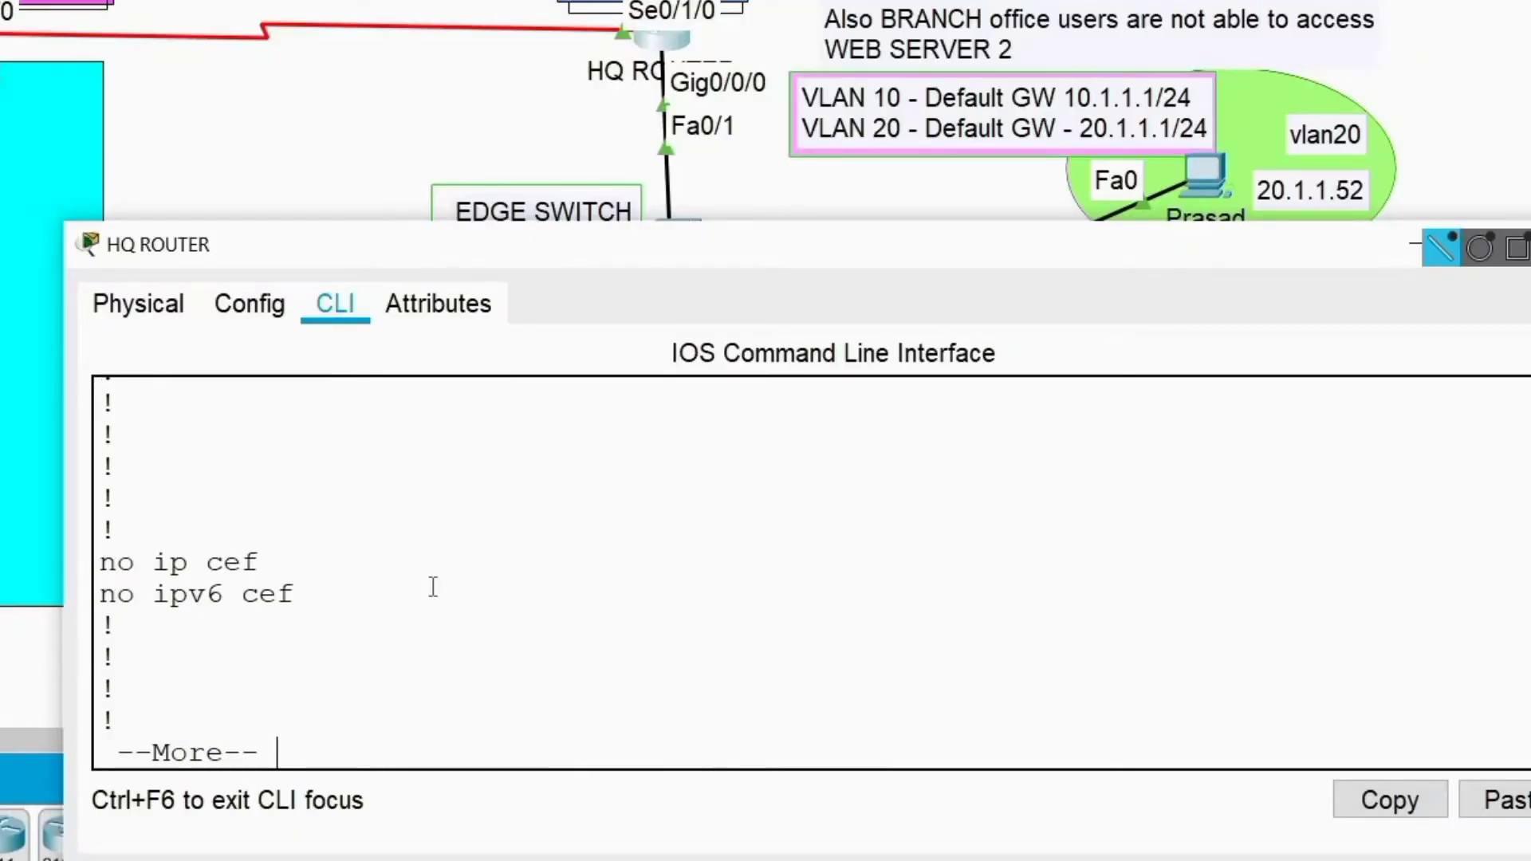
pyautogui.press('Return')
pyautogui.press('Return')
pyautogui.press('Return')
pyautogui.press('Return')
pyautogui.press('Return')
pyautogui.press('Return')
pyautogui.press('Return')
pyautogui.press('Return')
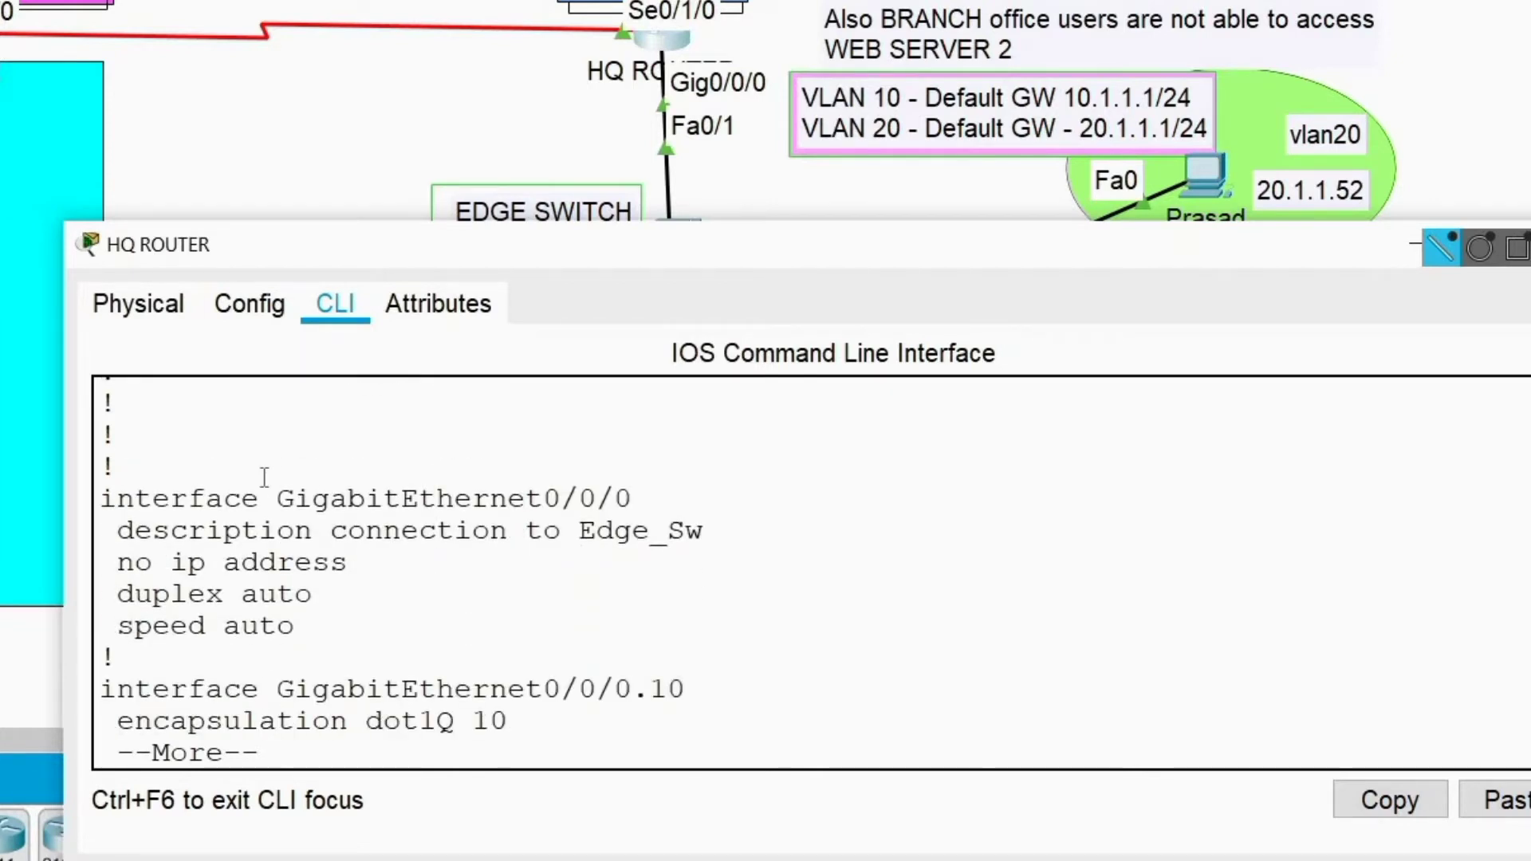
pyautogui.moveTo(492, 498); pyautogui.dragTo(703, 530)
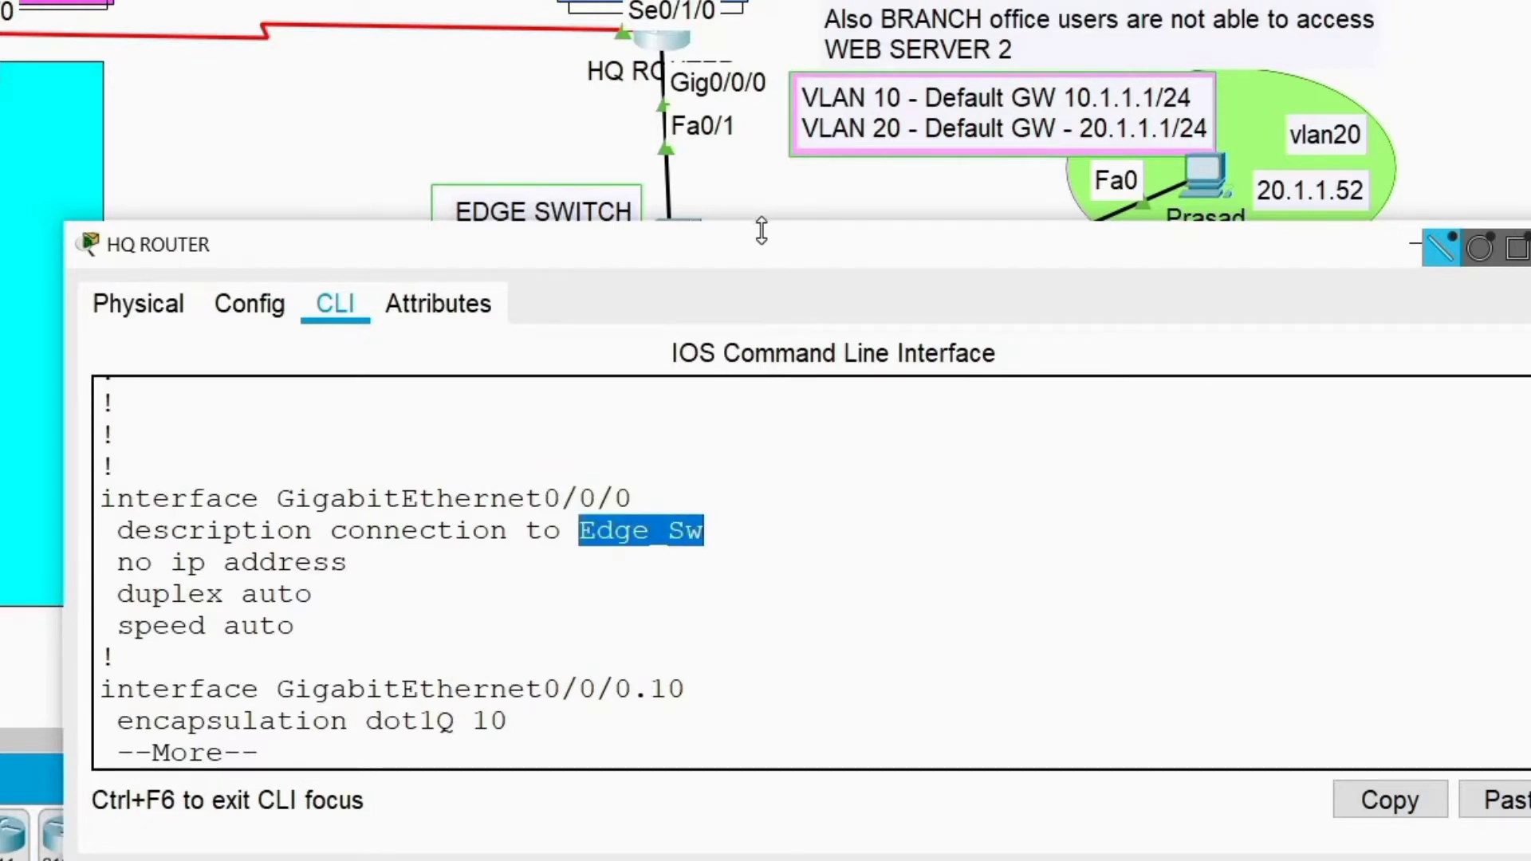
pyautogui.moveTo(762, 232); pyautogui.dragTo(734, 313)
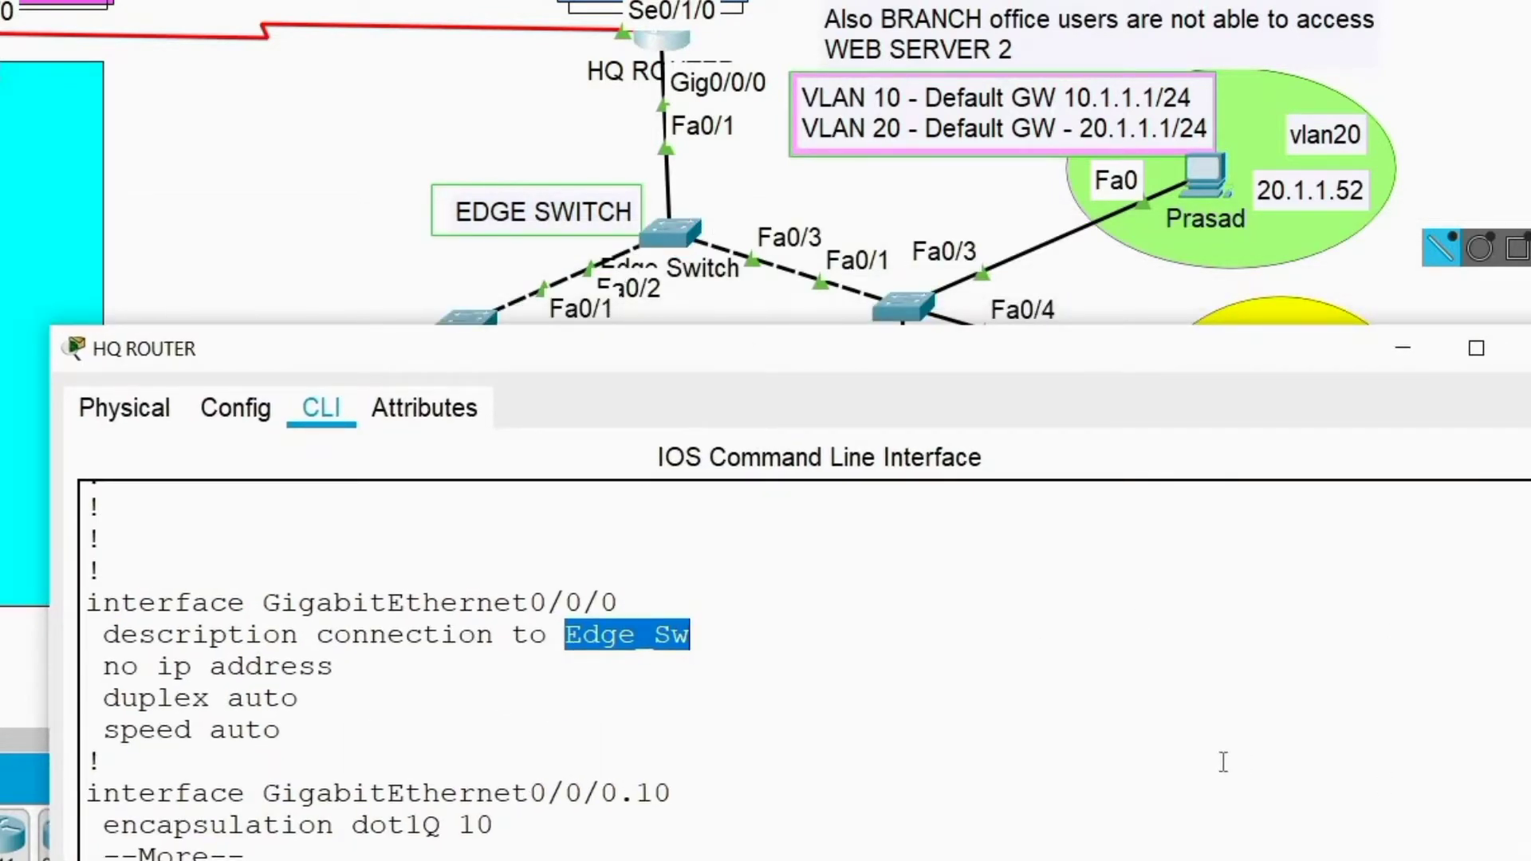
pyautogui.press('Return')
pyautogui.press('Return')
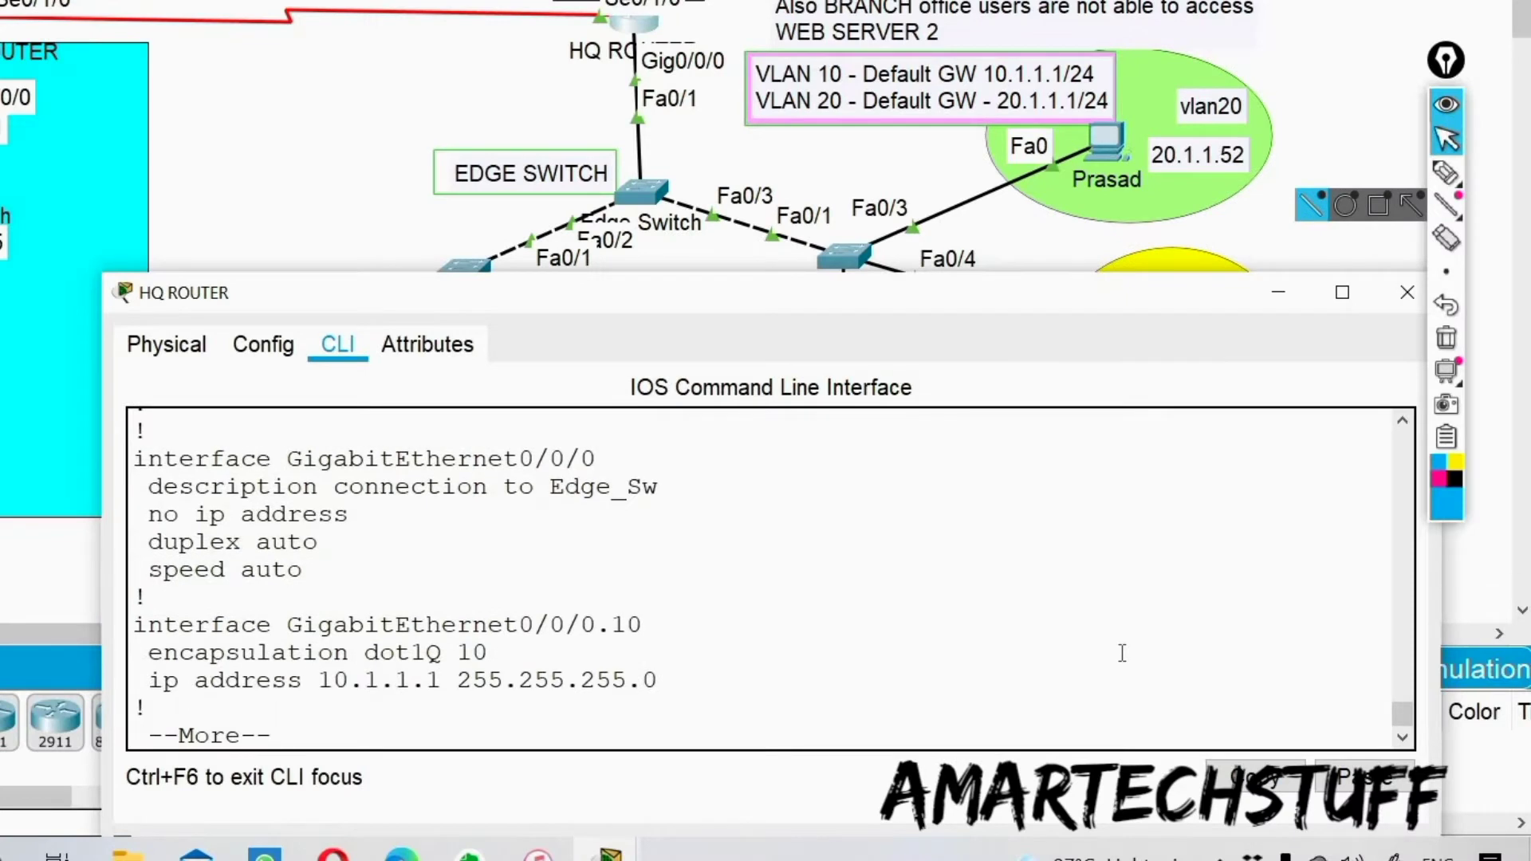
pyautogui.press('Return')
pyautogui.press('Return')
pyautogui.press('Return')
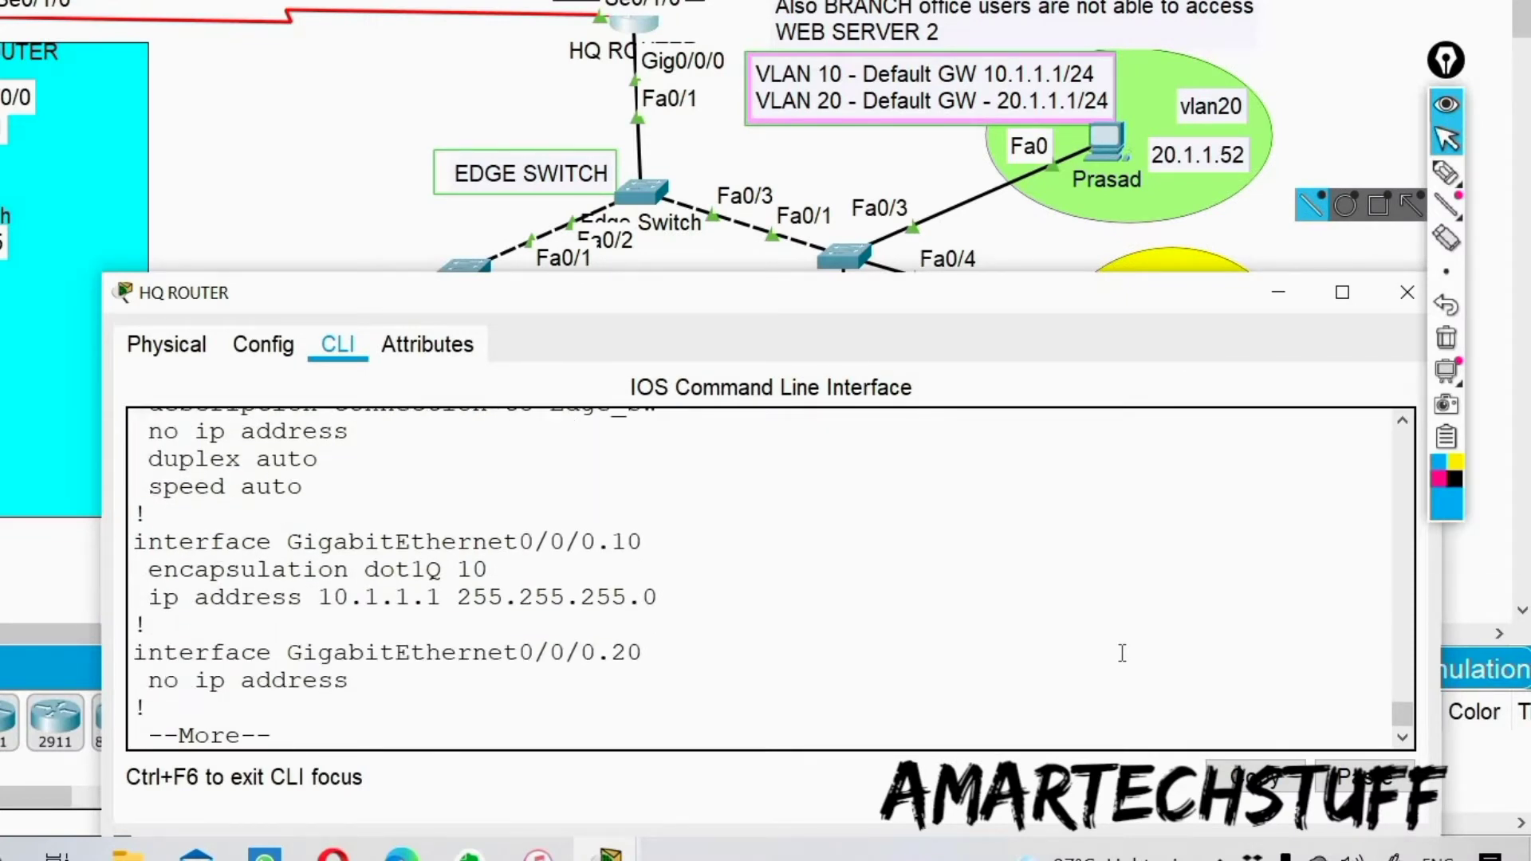
pyautogui.press('Return')
pyautogui.press('Return')
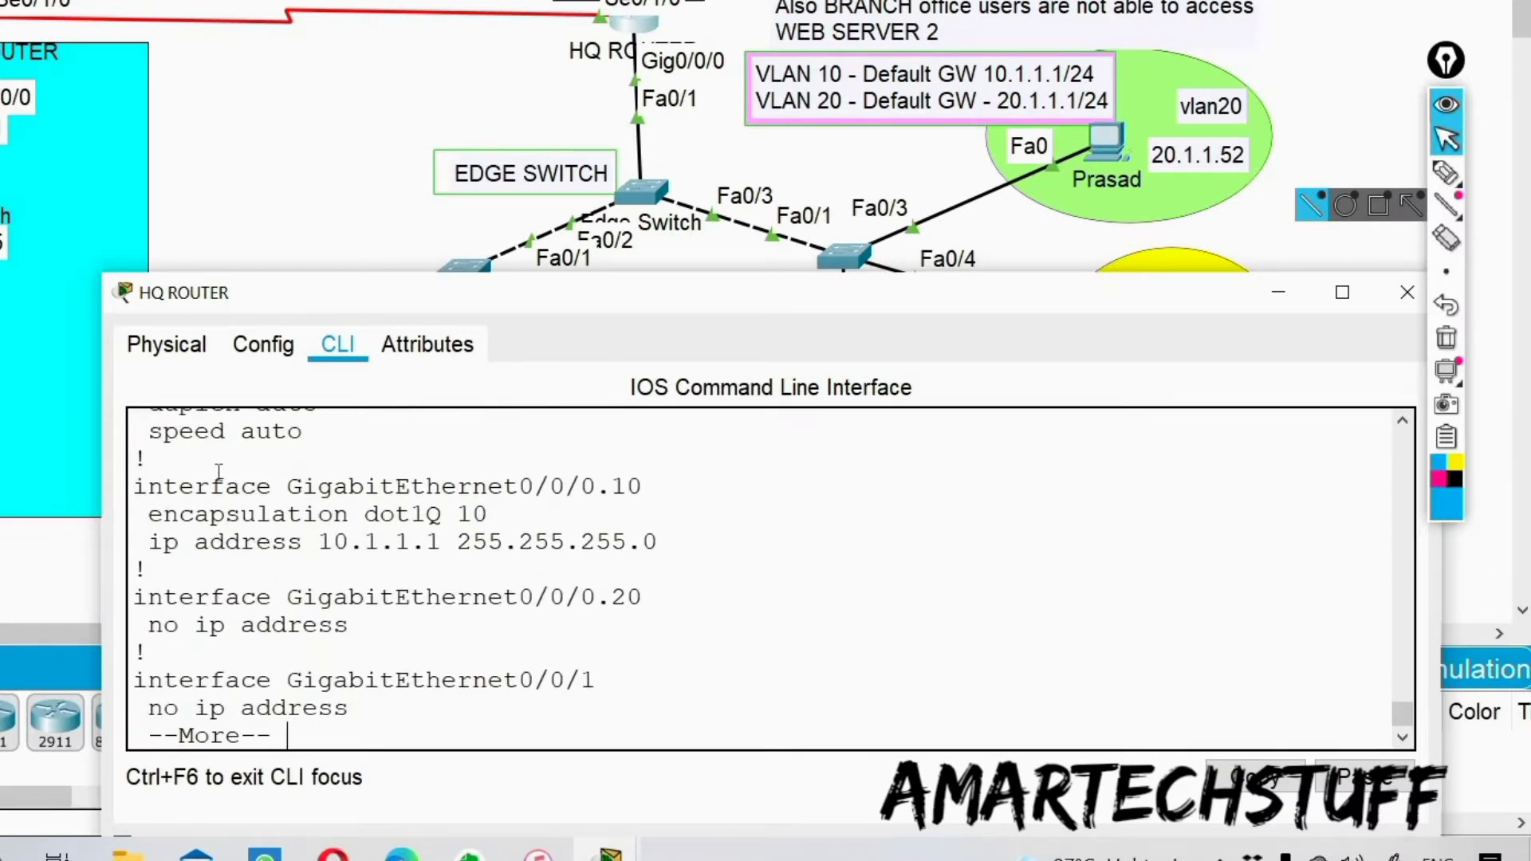
# Highlight Gi0/0/0.10's dot1Q 10 and 10.1.1.1 settings against the unconfigured Gi0/0/0.20.
pyautogui.moveTo(135, 486); pyautogui.dragTo(643, 488)
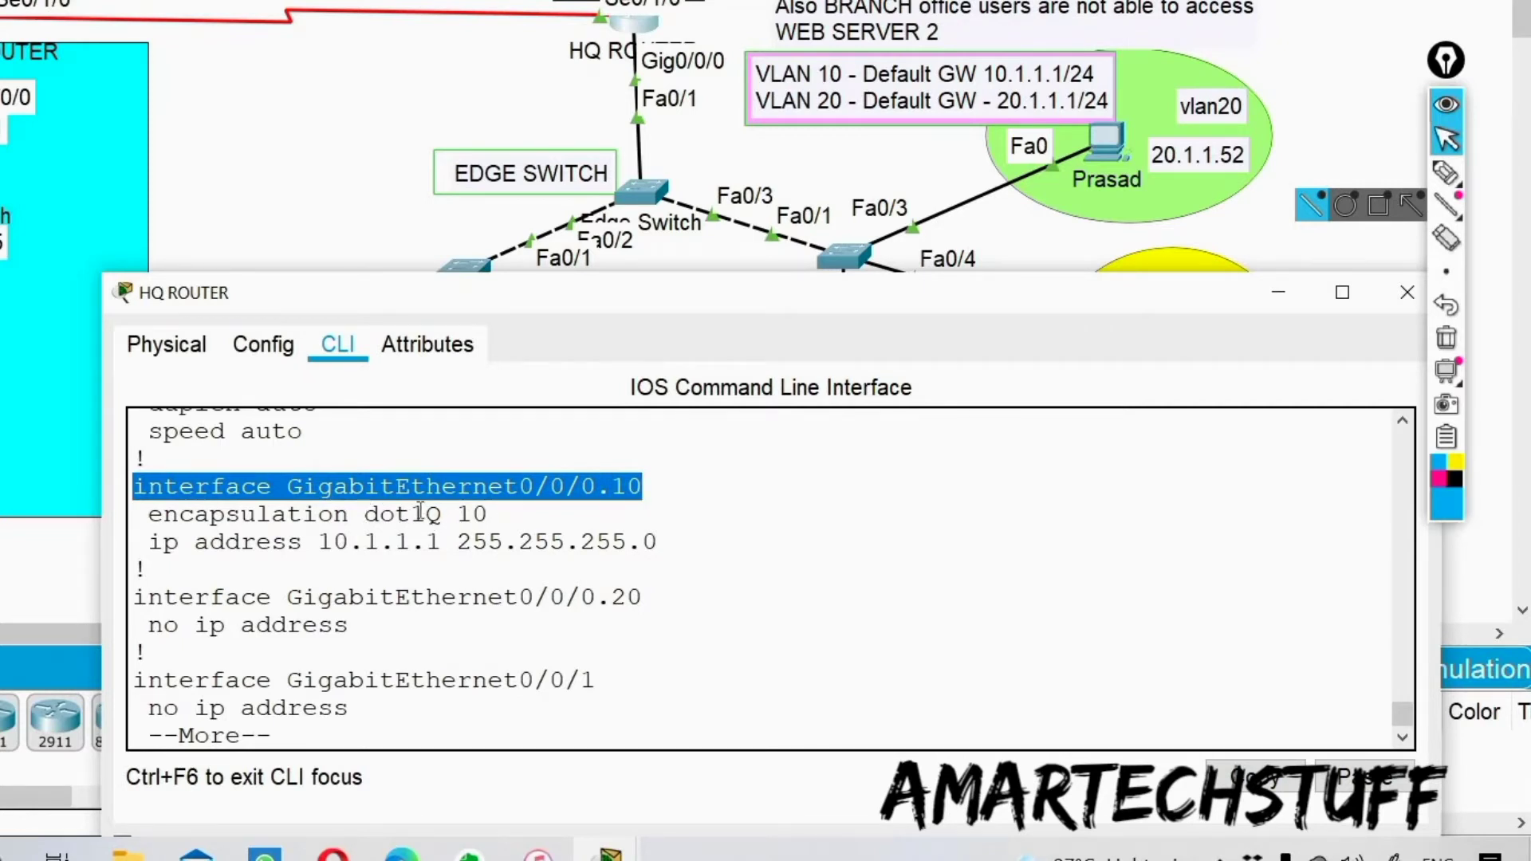
pyautogui.doubleClick(421, 513)
pyautogui.doubleClick(472, 514)
pyautogui.doubleClick(394, 543)
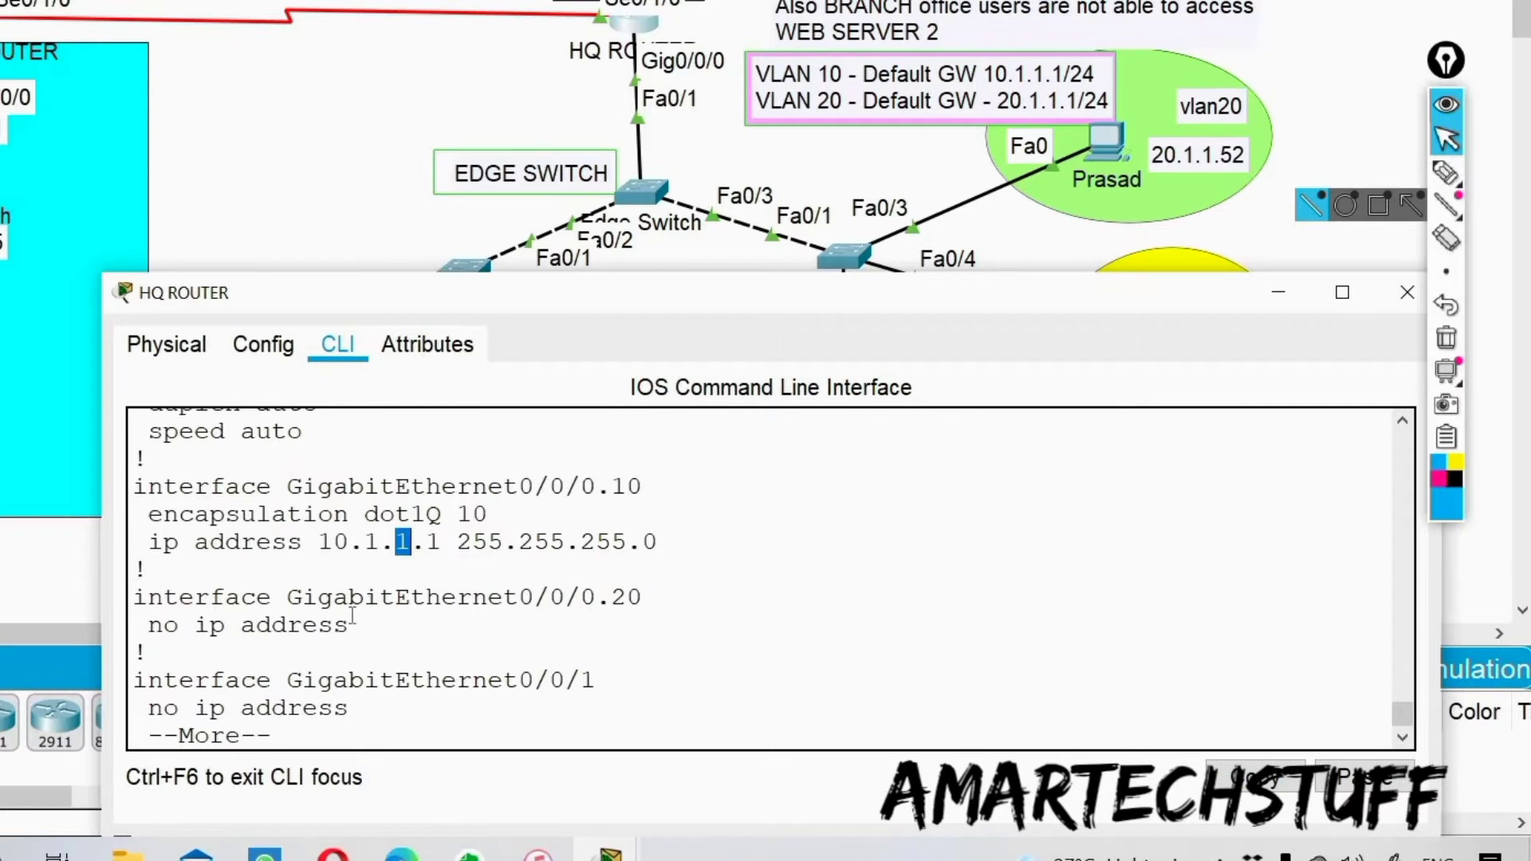
pyautogui.moveTo(352, 625); pyautogui.dragTo(121, 590)
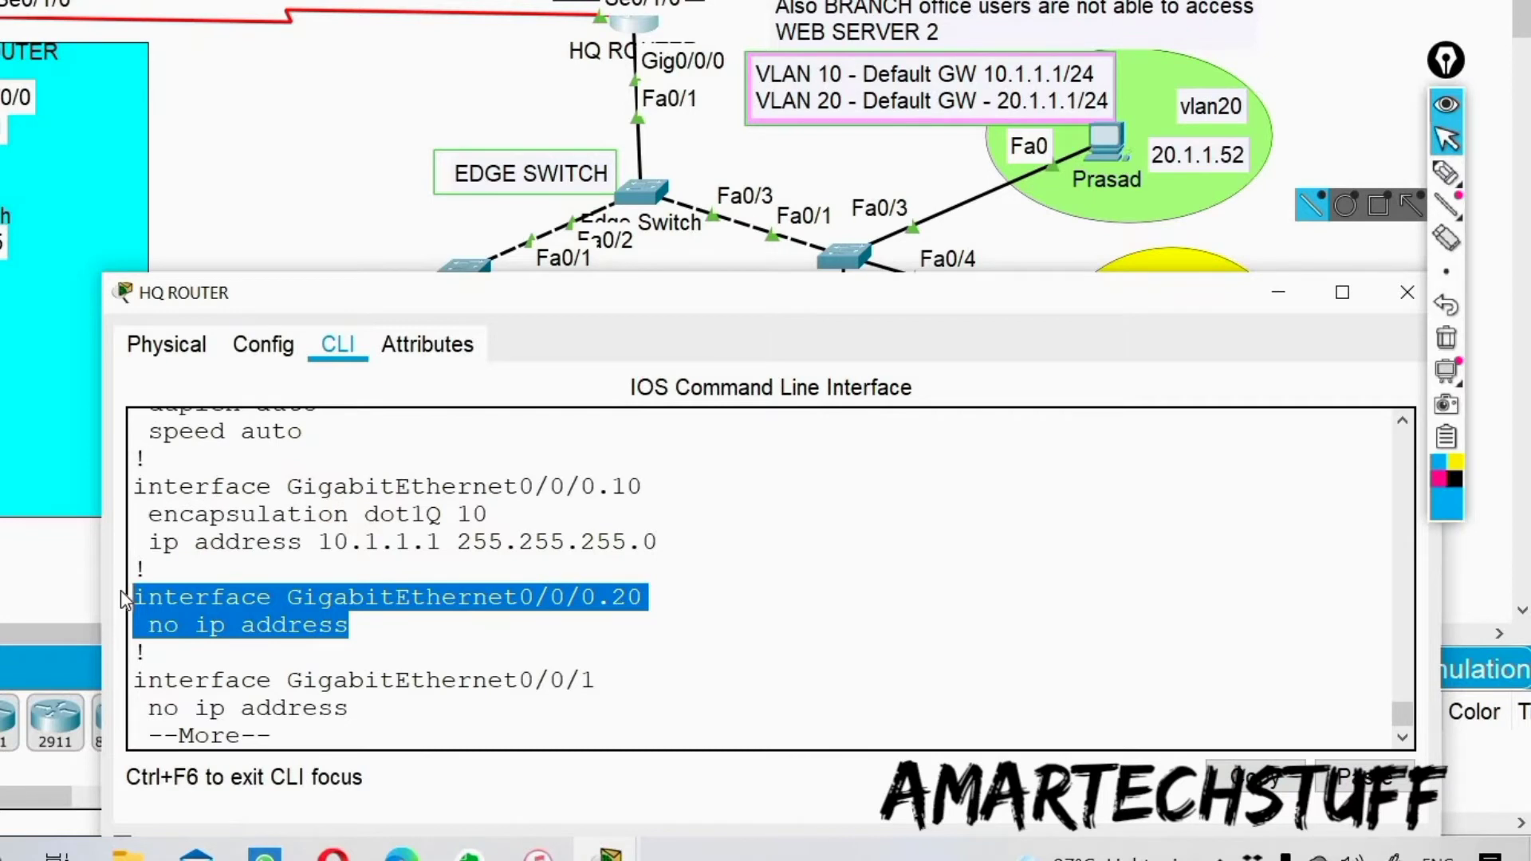
pyautogui.click(335, 565)
# Enter configuration mode on subinterface gi0/0/0.20 and set encapsulation dot1Q 20.
pyautogui.press('q')
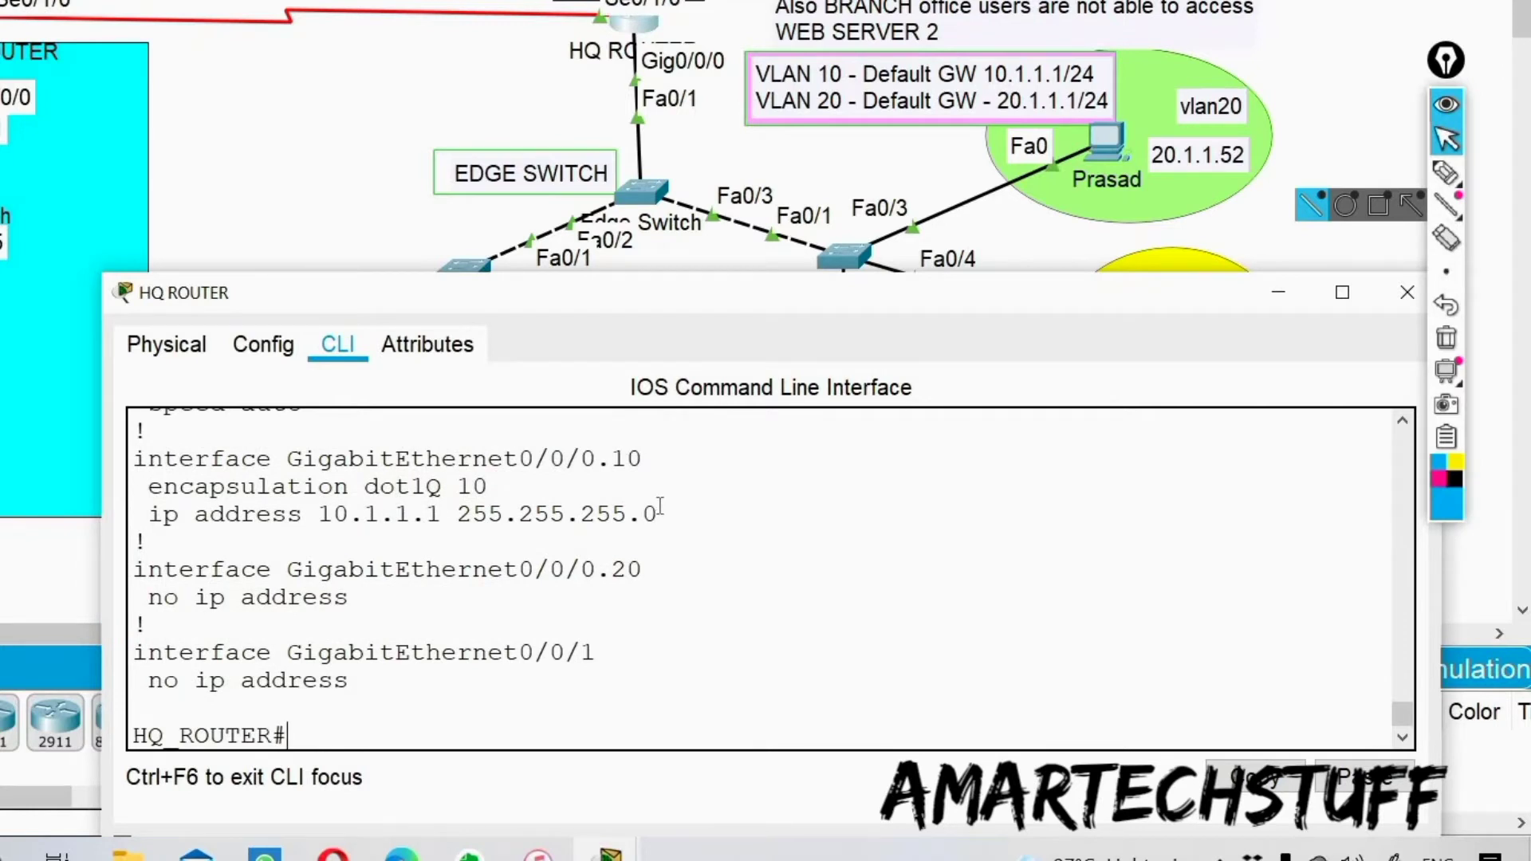
pyautogui.write('config')
pyautogui.press('Return')
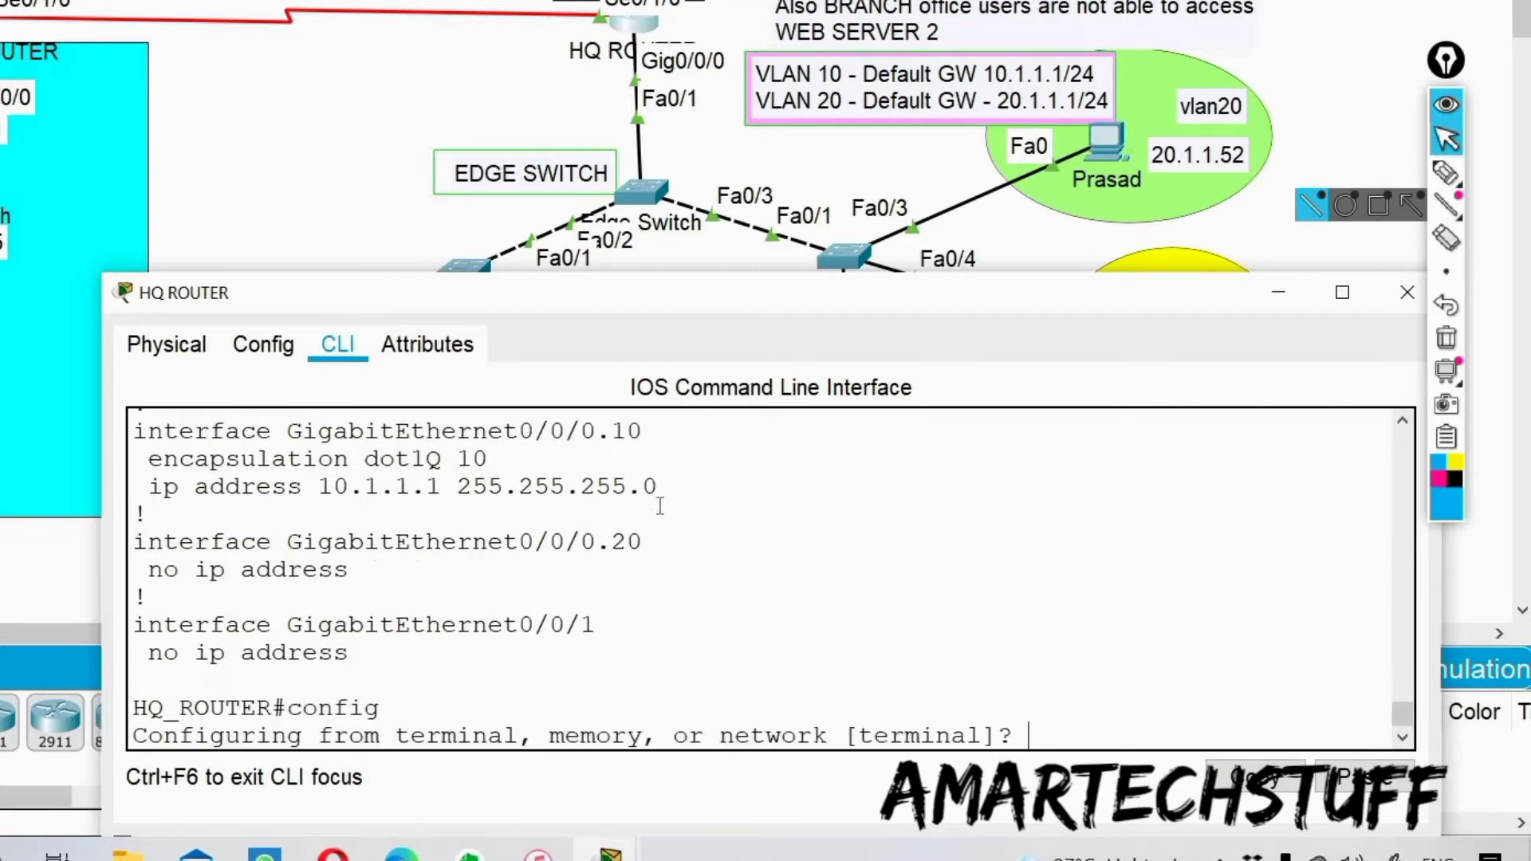
pyautogui.press('Return')
pyautogui.press('Return')
pyautogui.write('int gi')
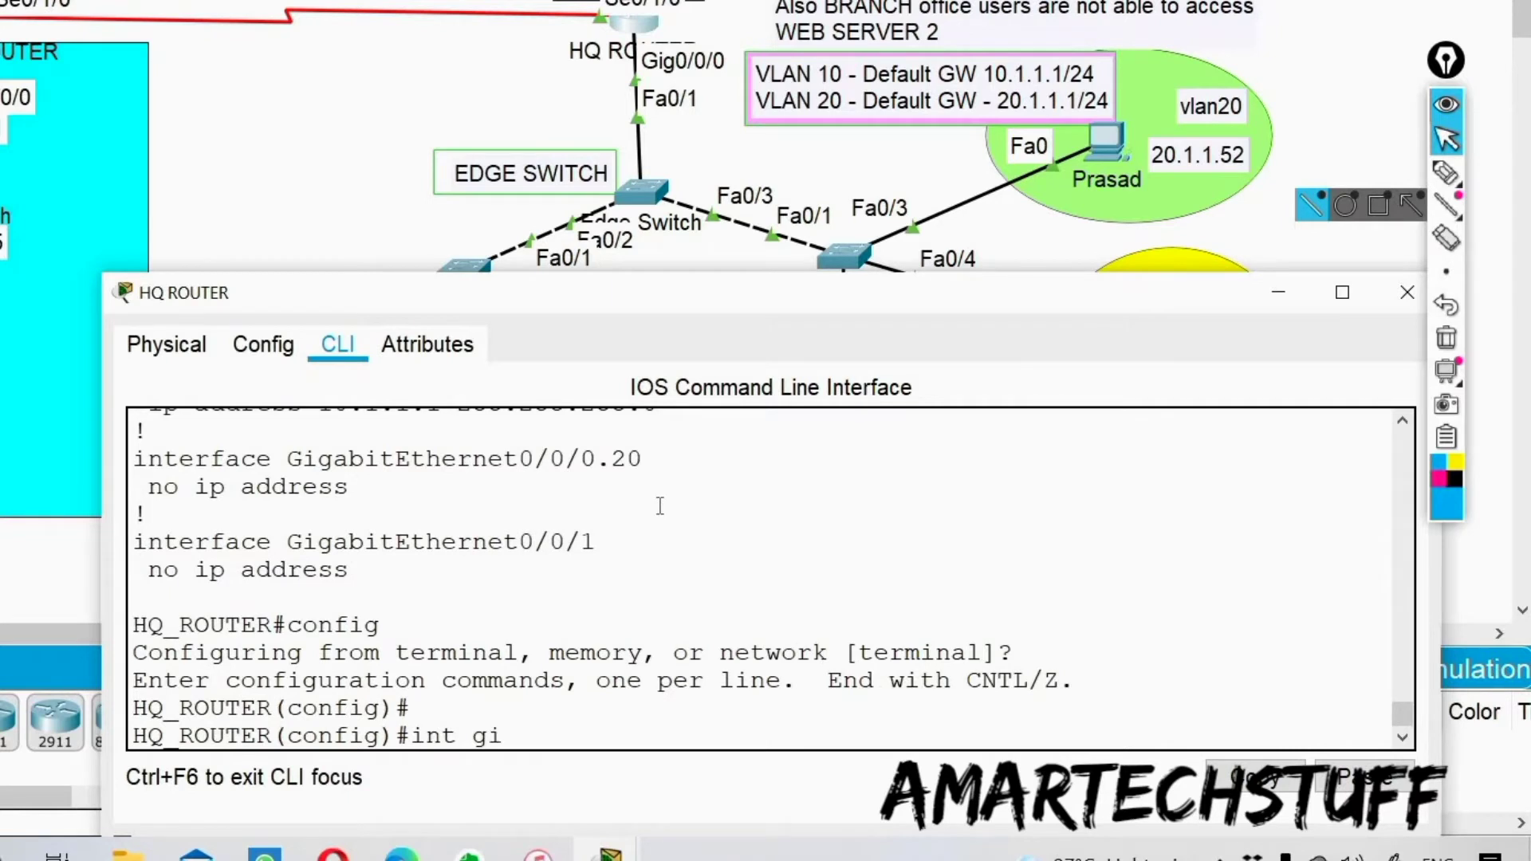
pyautogui.write('0/0/0')
pyautogui.write('/')
pyautogui.write('.20')
pyautogui.press('Return')
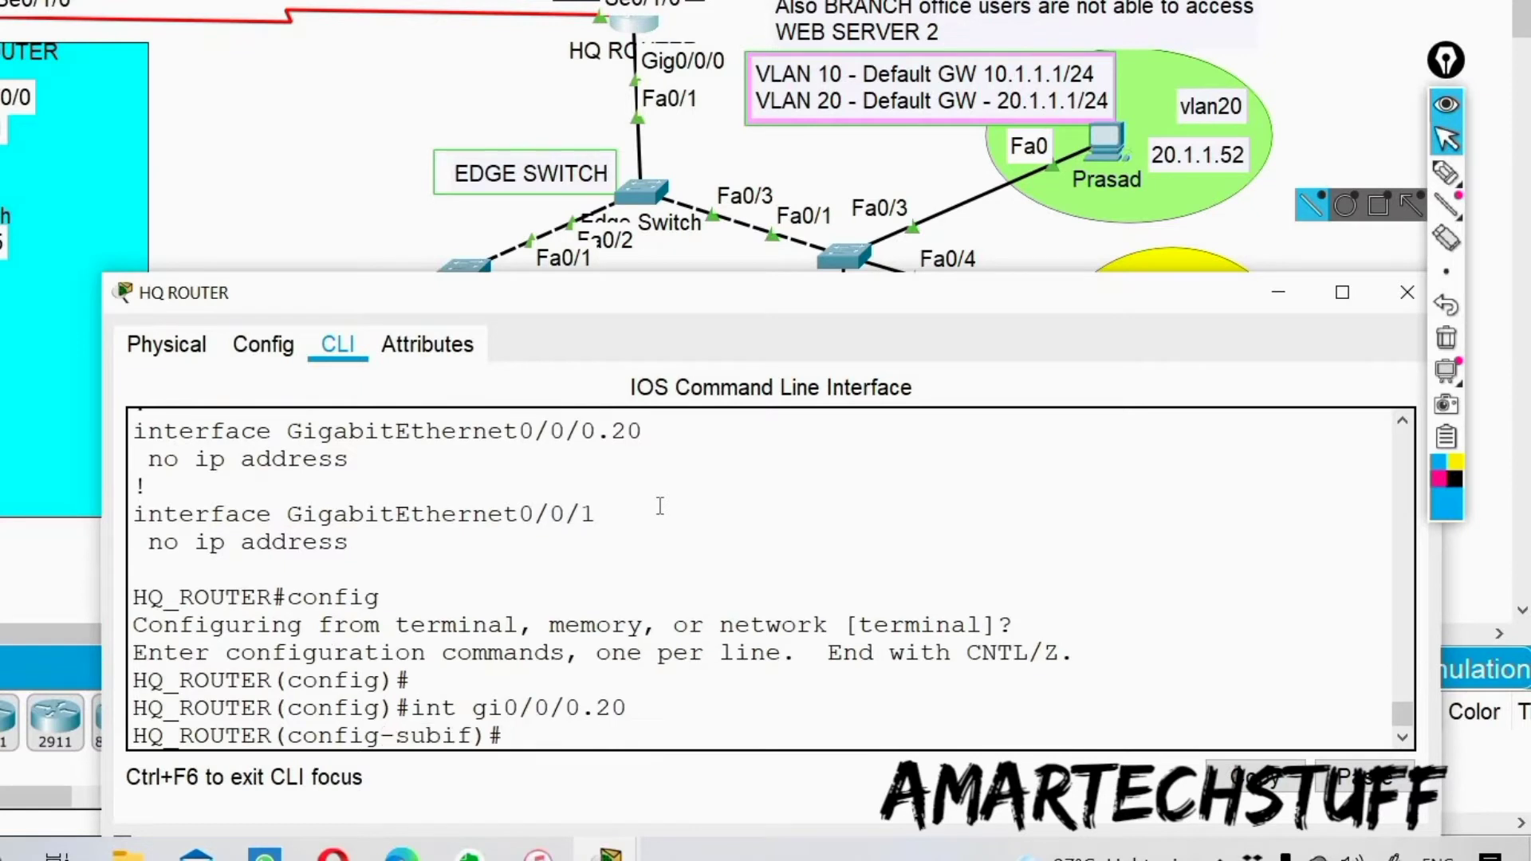
pyautogui.write('en')
pyautogui.press('Tab')
pyautogui.write('do')
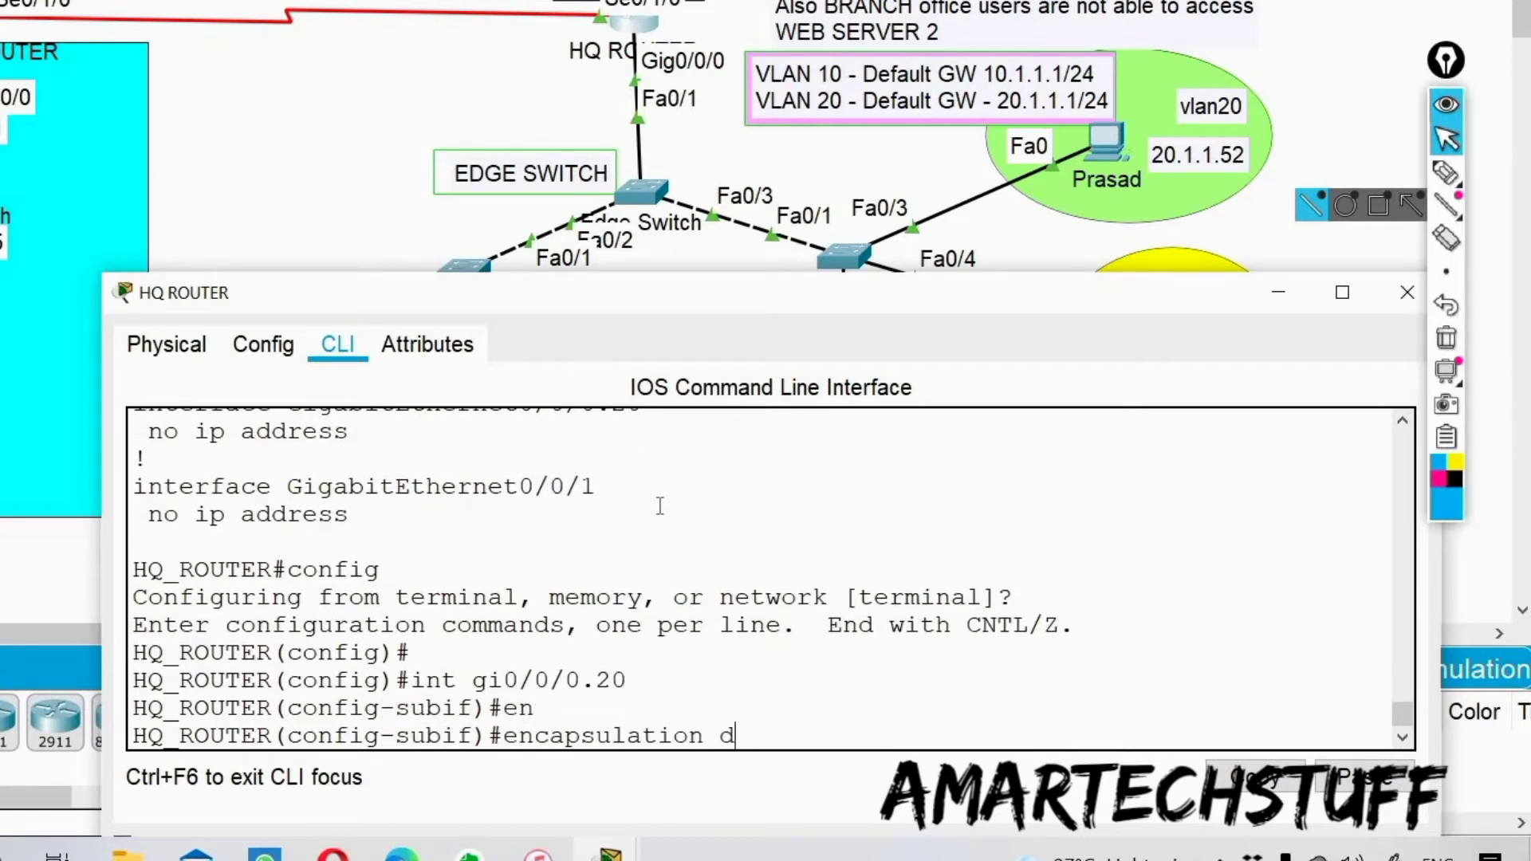
pyautogui.press('Tab')
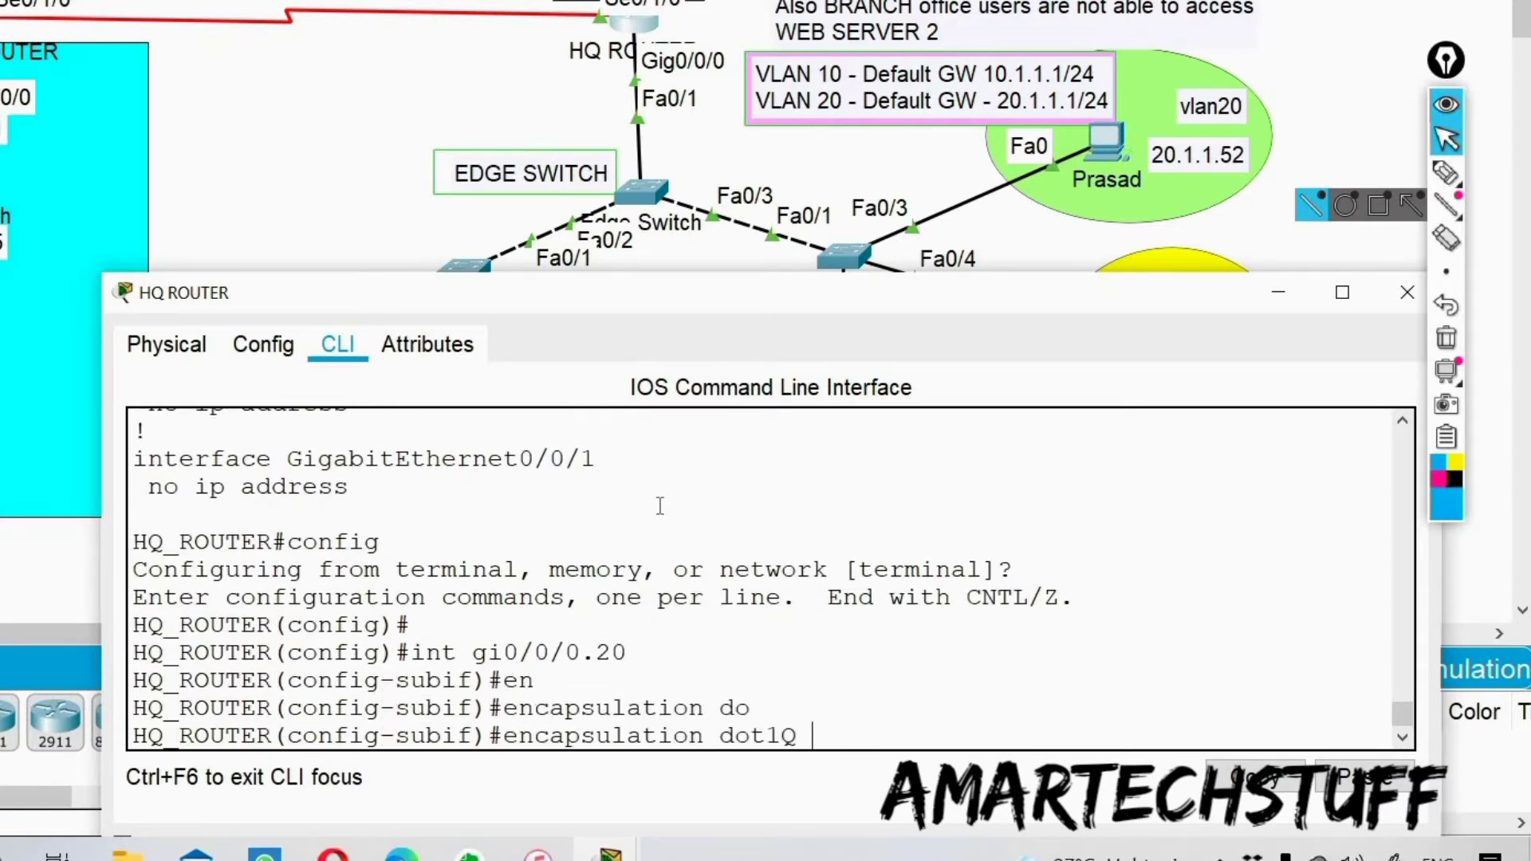
pyautogui.write('?')
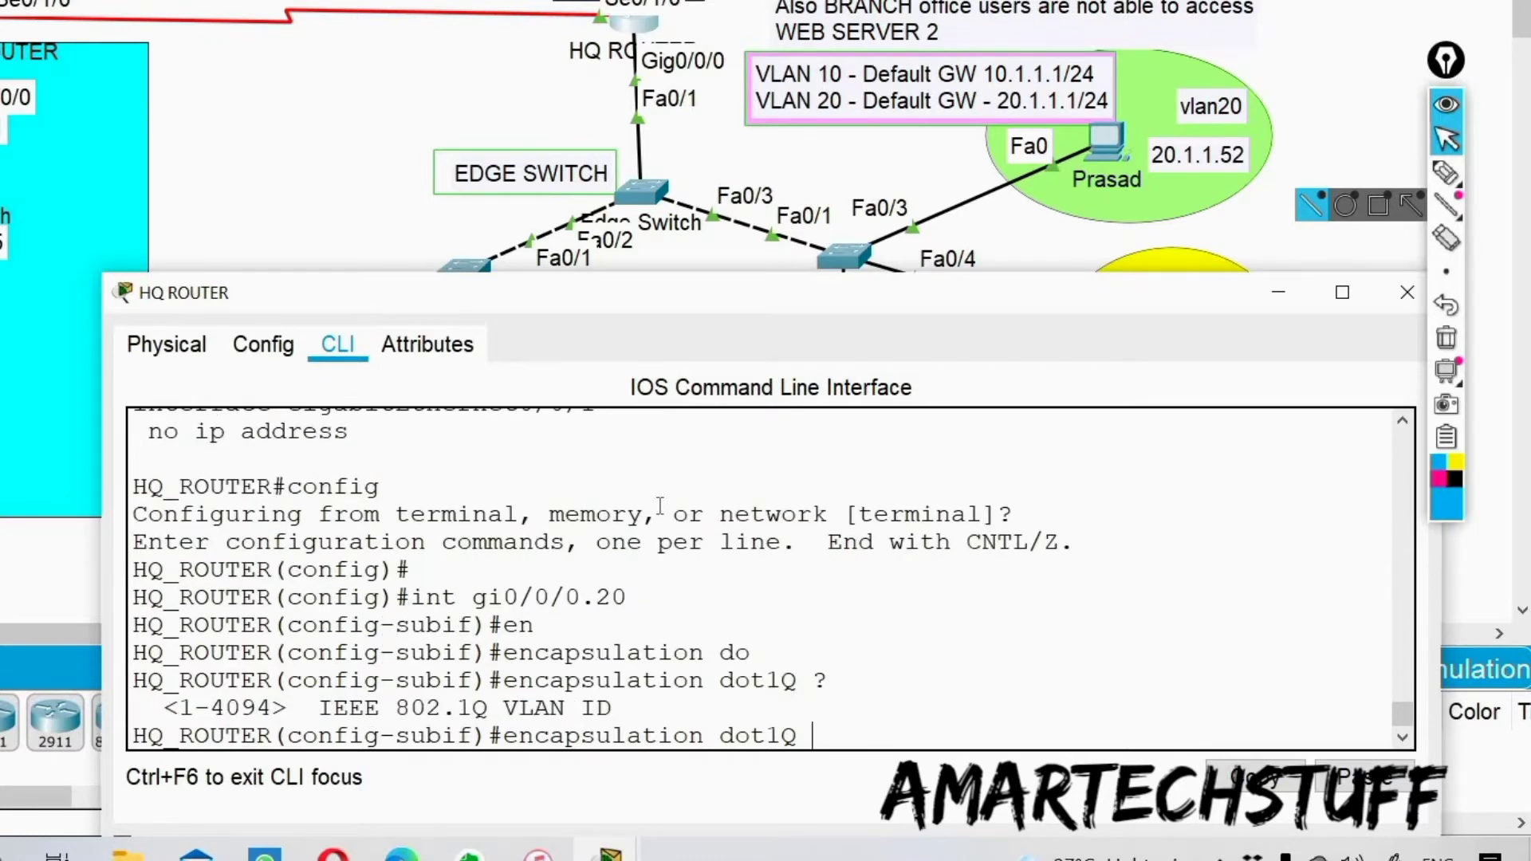
pyautogui.write('20')
pyautogui.press('Return')
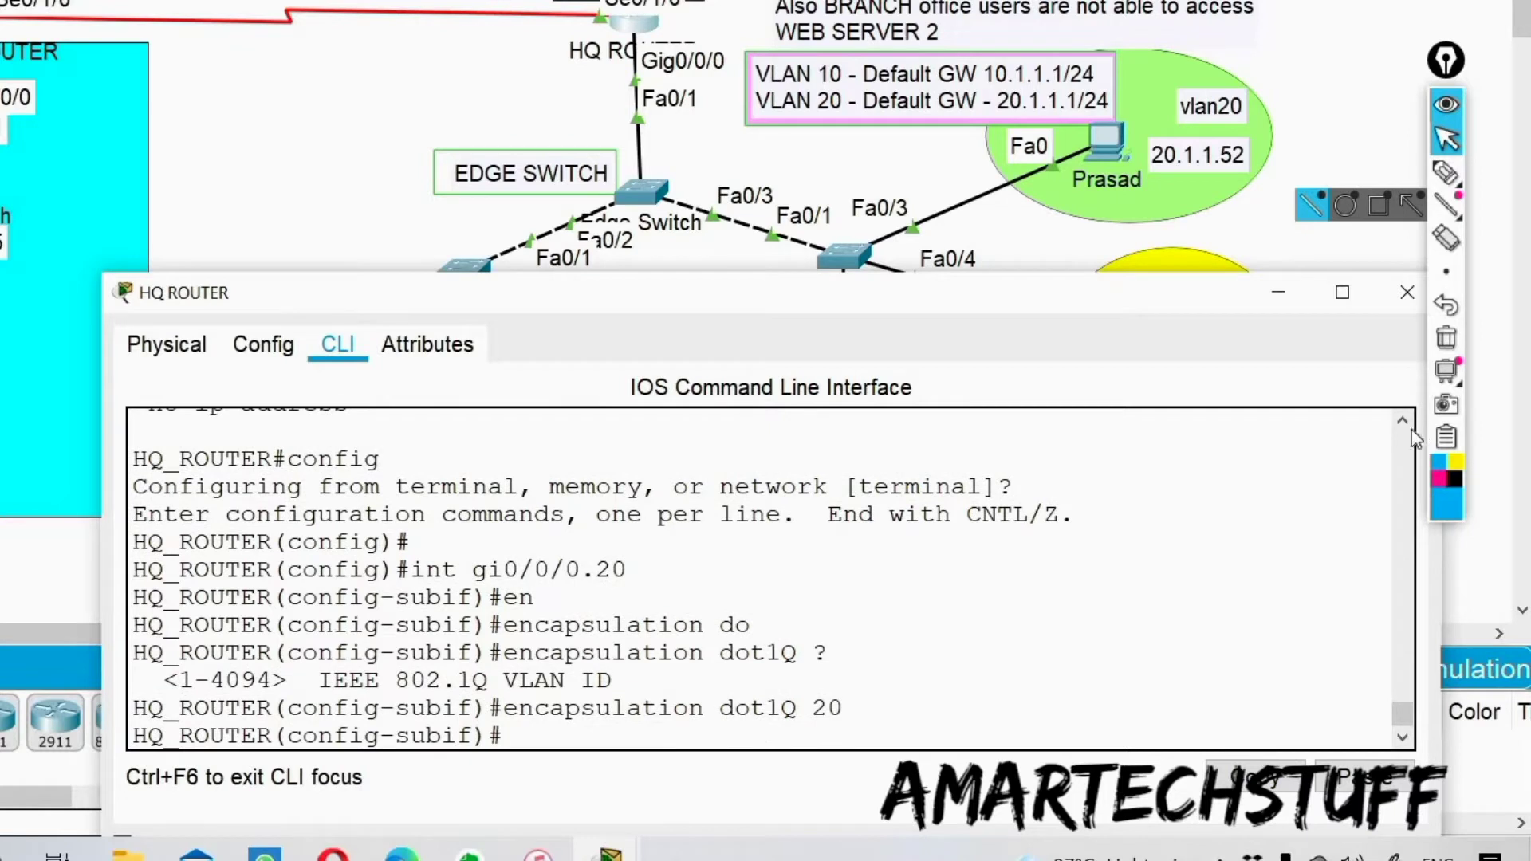
# Underline 20.1.1.1 in the VLAN 20 note on the diagram.
pyautogui.scroll(4, 1401, 437)
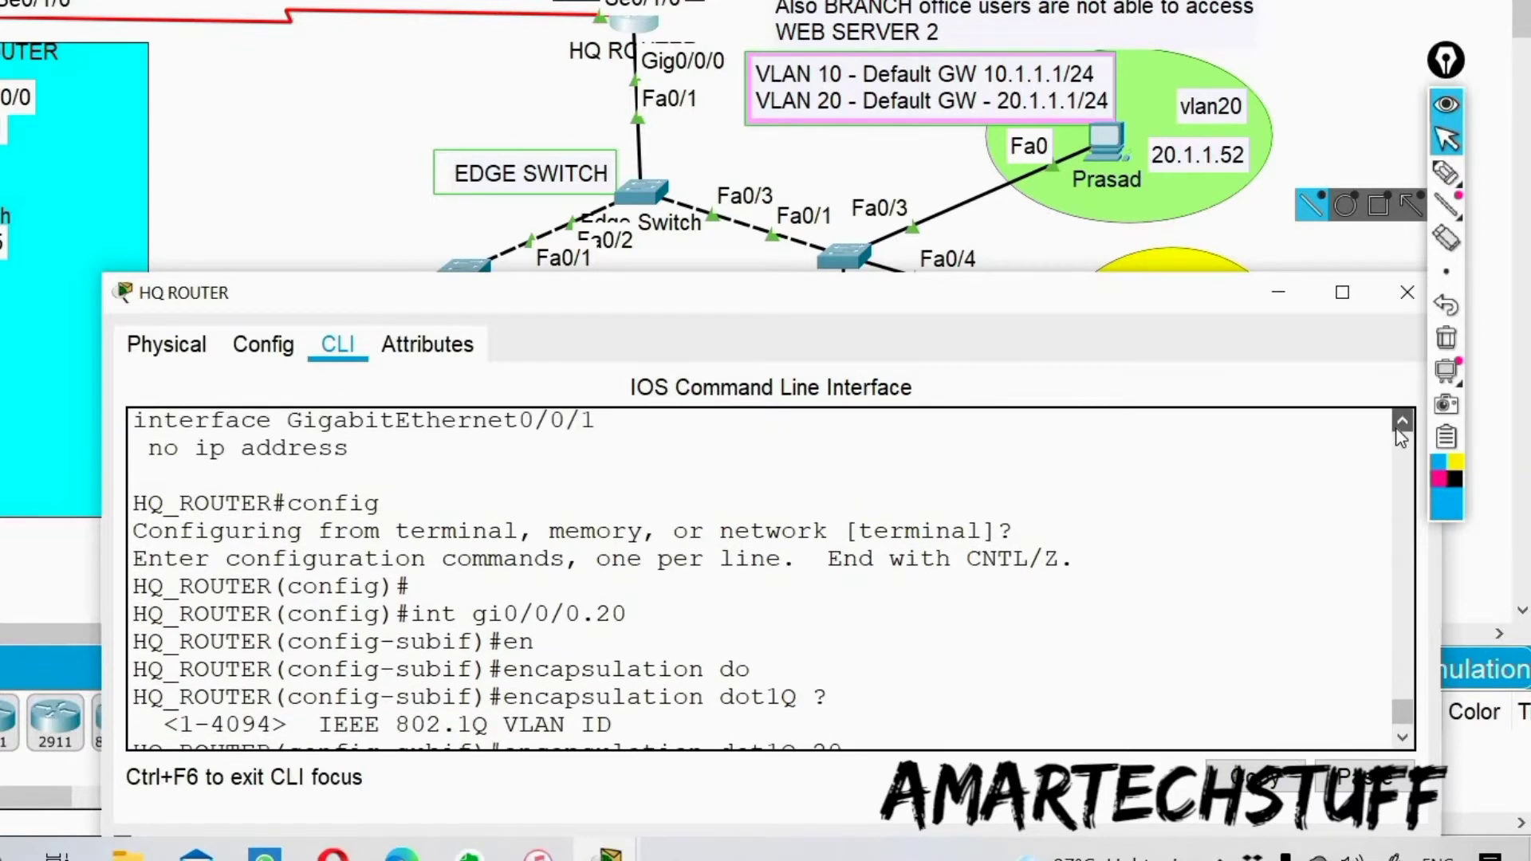
pyautogui.scroll(1, 1401, 437)
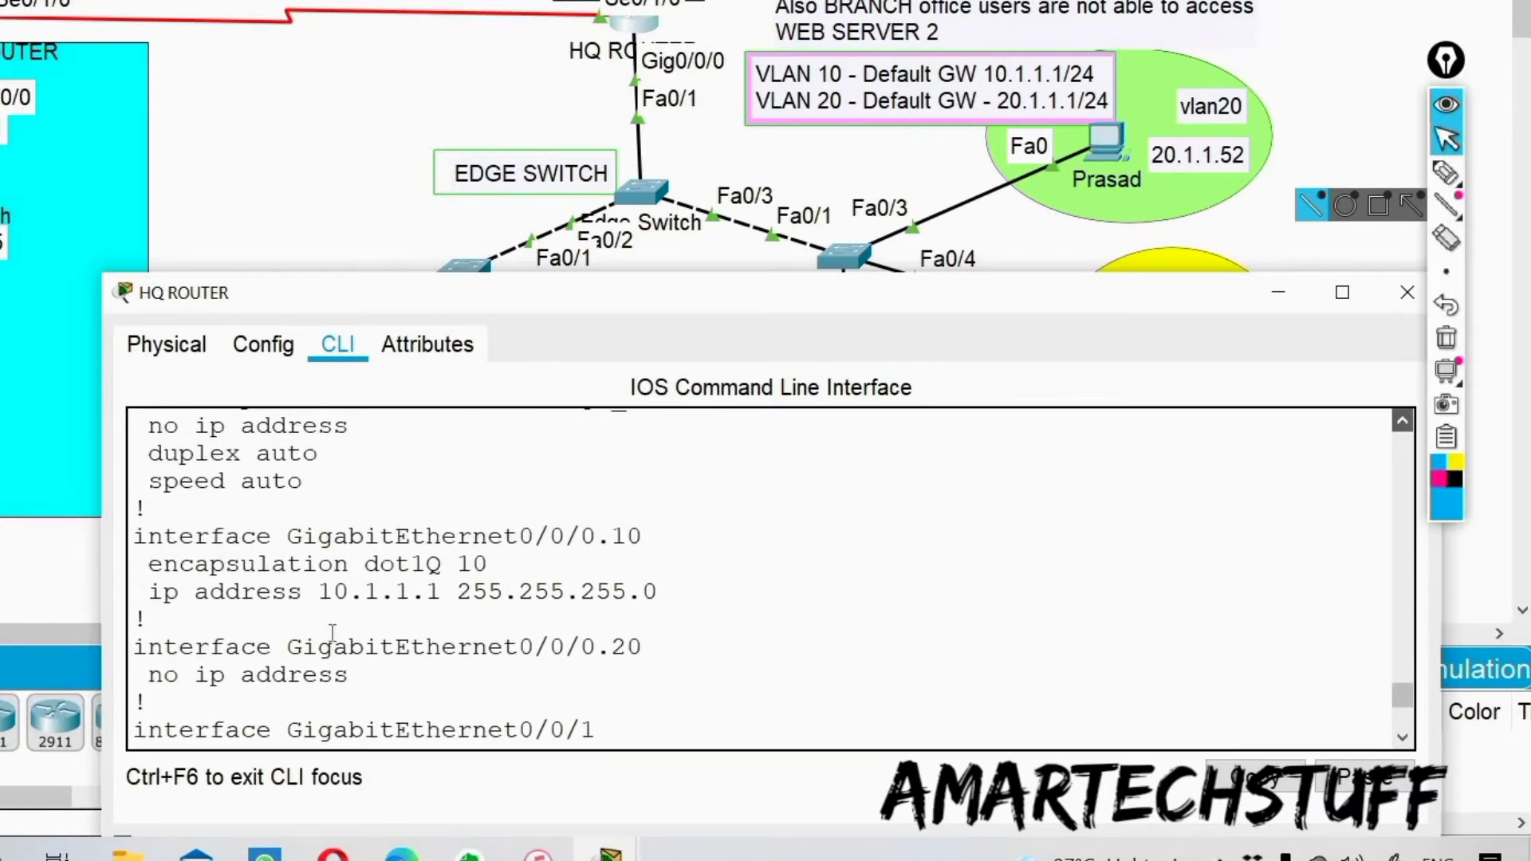
pyautogui.click(1403, 740)
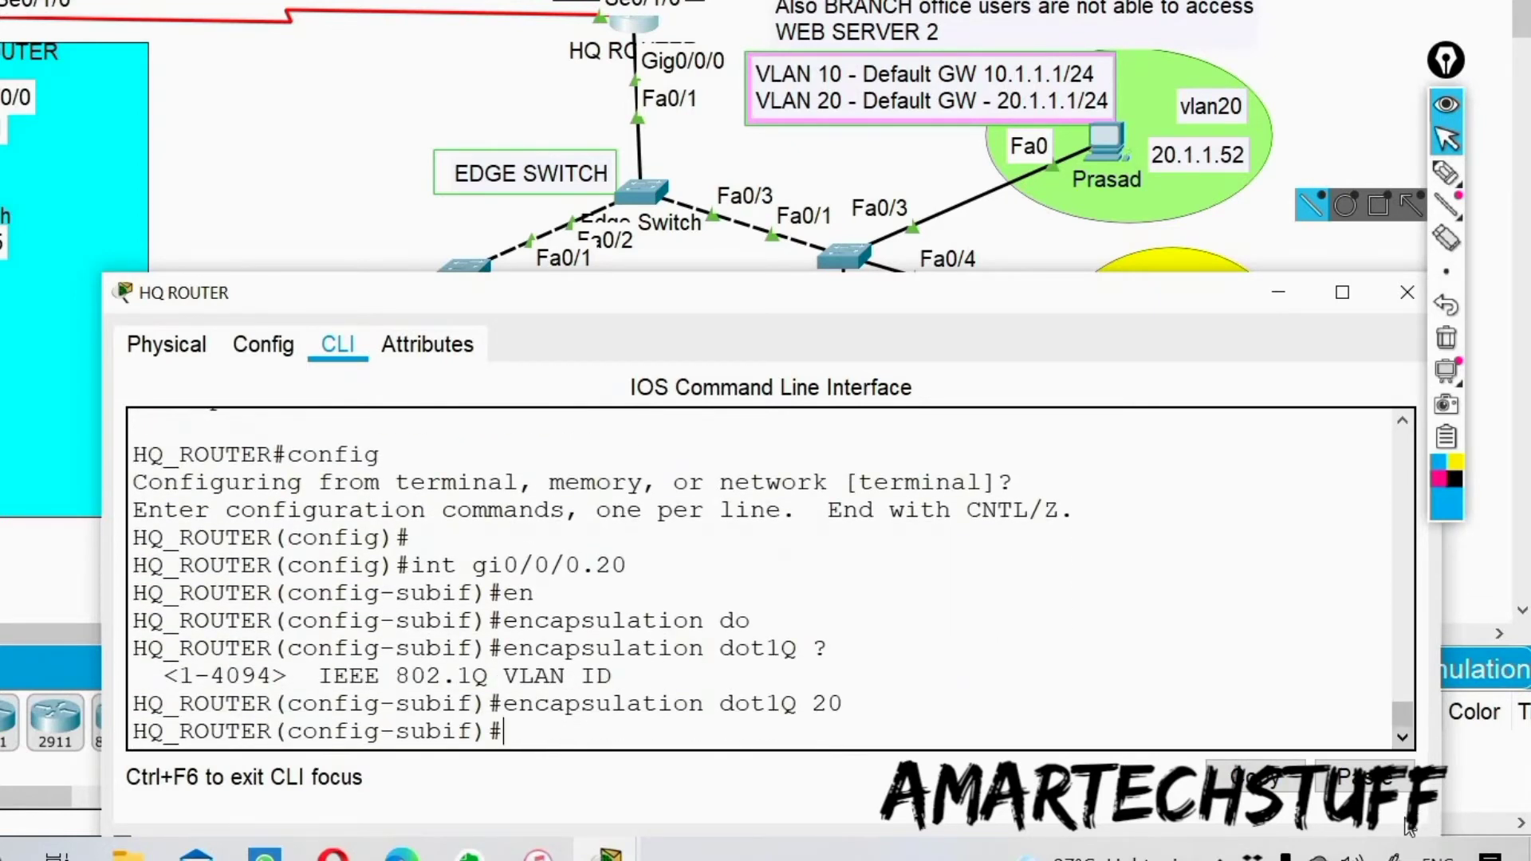
pyautogui.click(1445, 172)
pyautogui.moveTo(998, 111); pyautogui.dragTo(1083, 111)
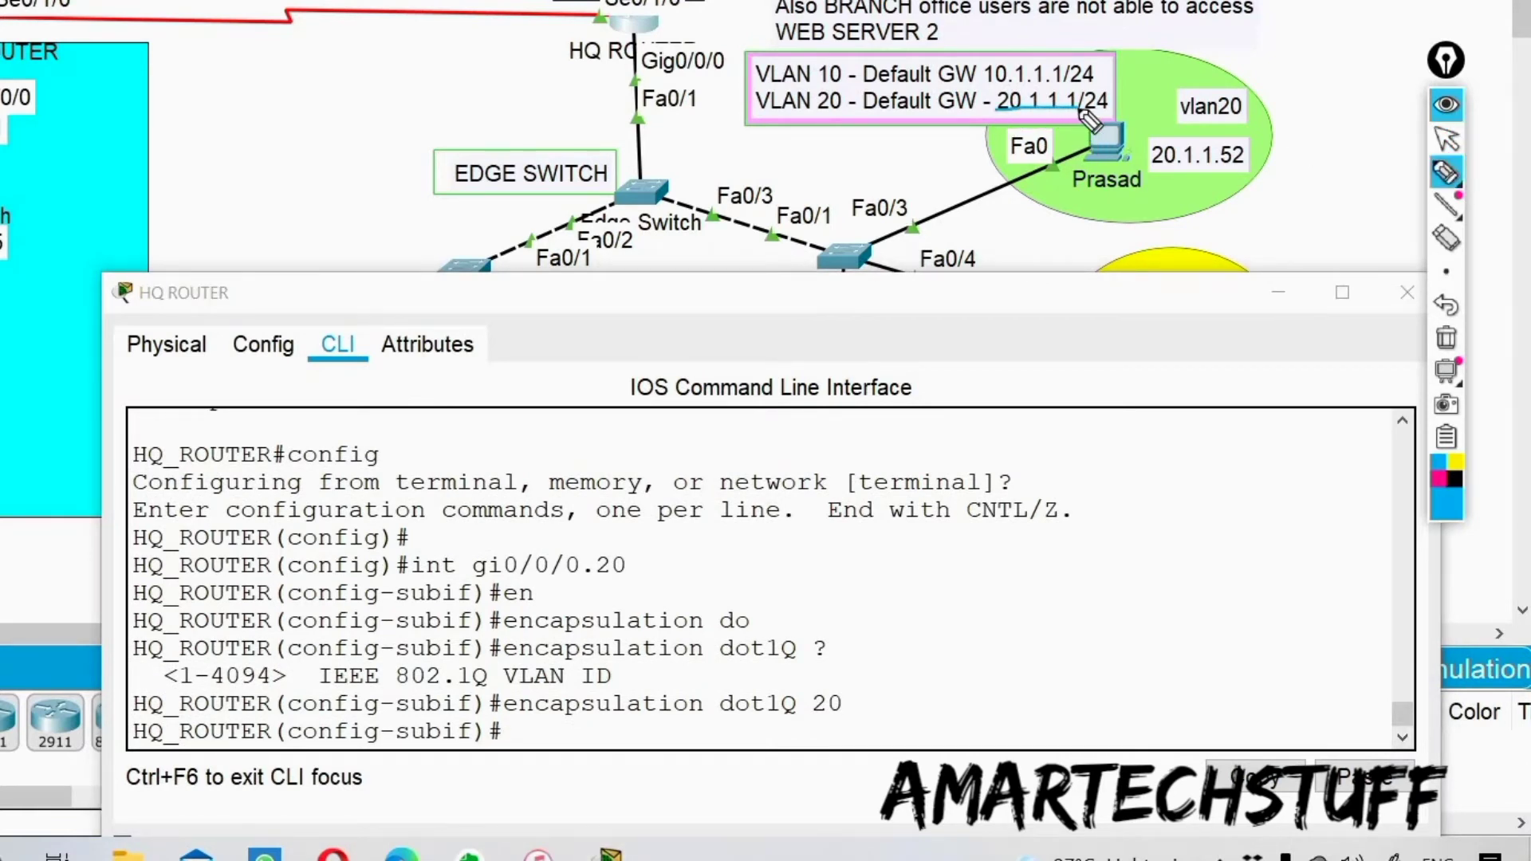
pyautogui.click(1446, 139)
# Assign IP address 20.1.1.1 255.255.255.0 to subinterface Gi0/0/0.20.
pyautogui.click(578, 730)
pyautogui.write('ip add ')
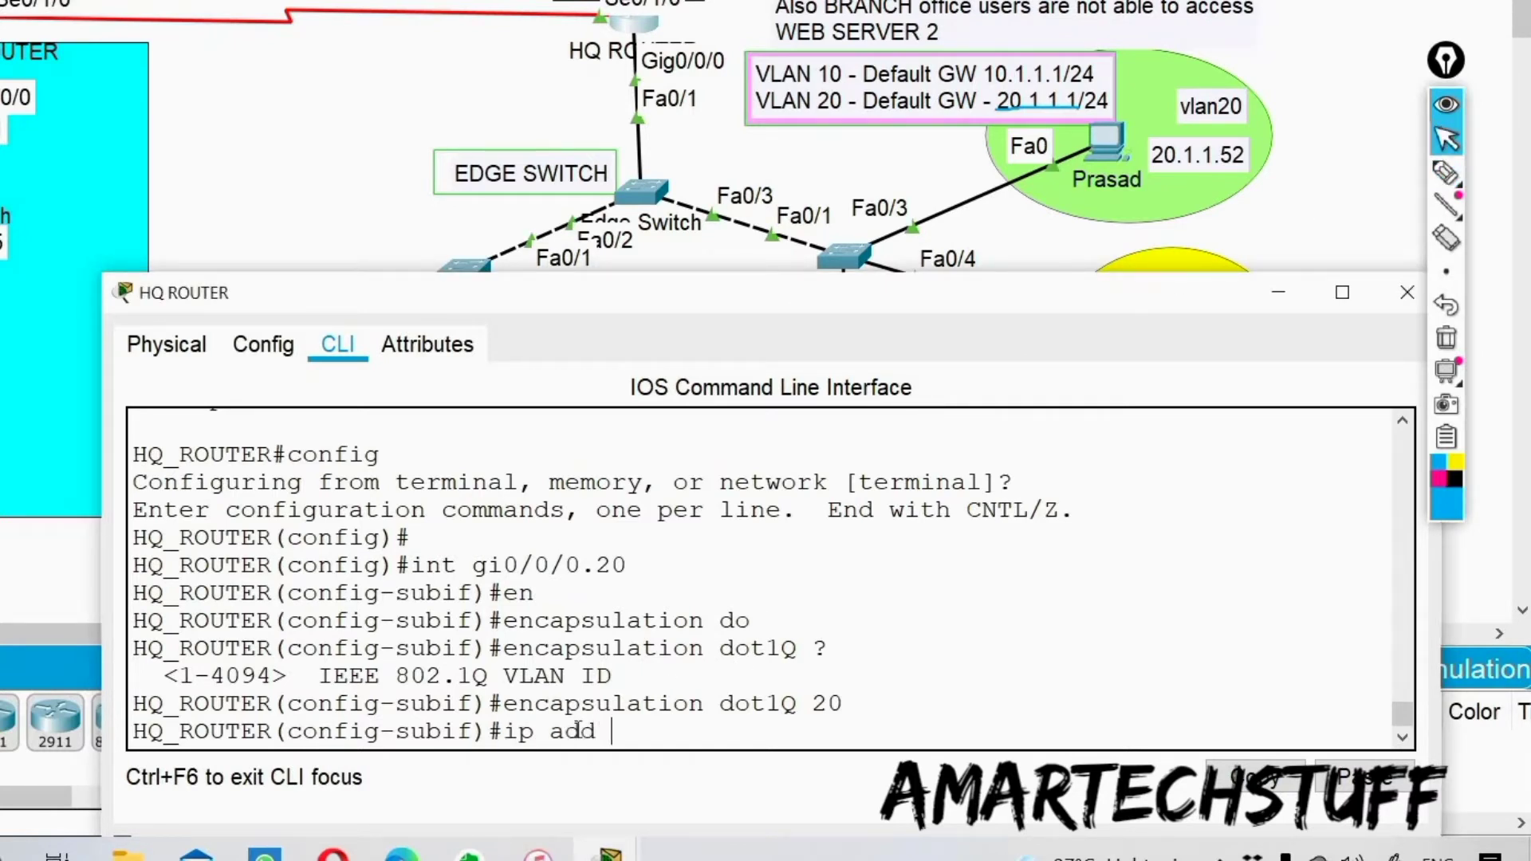
pyautogui.write('20.1.1.1')
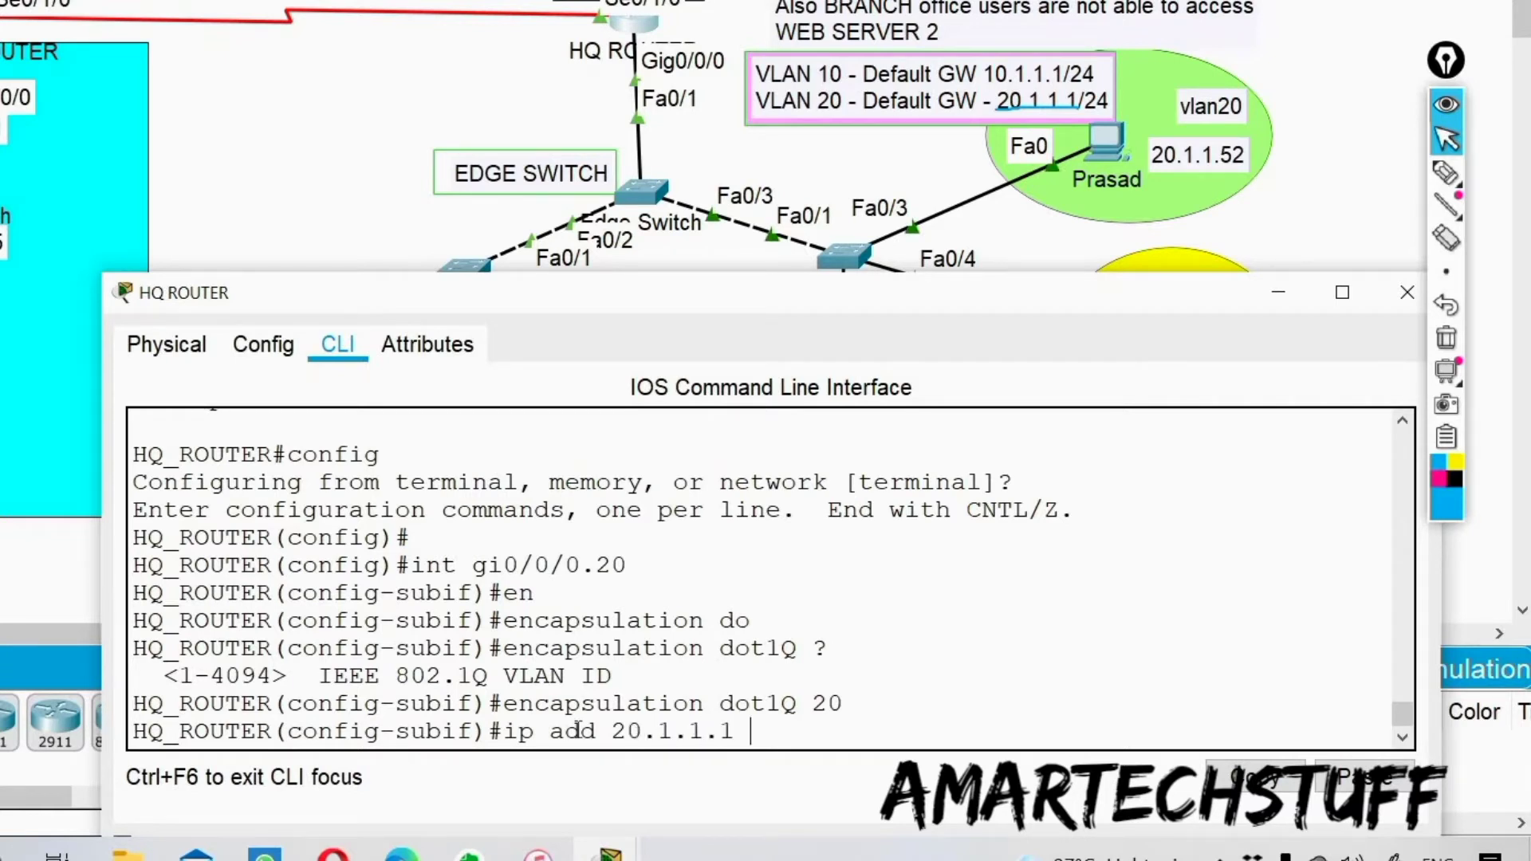
pyautogui.write(' 255.255.255.0')
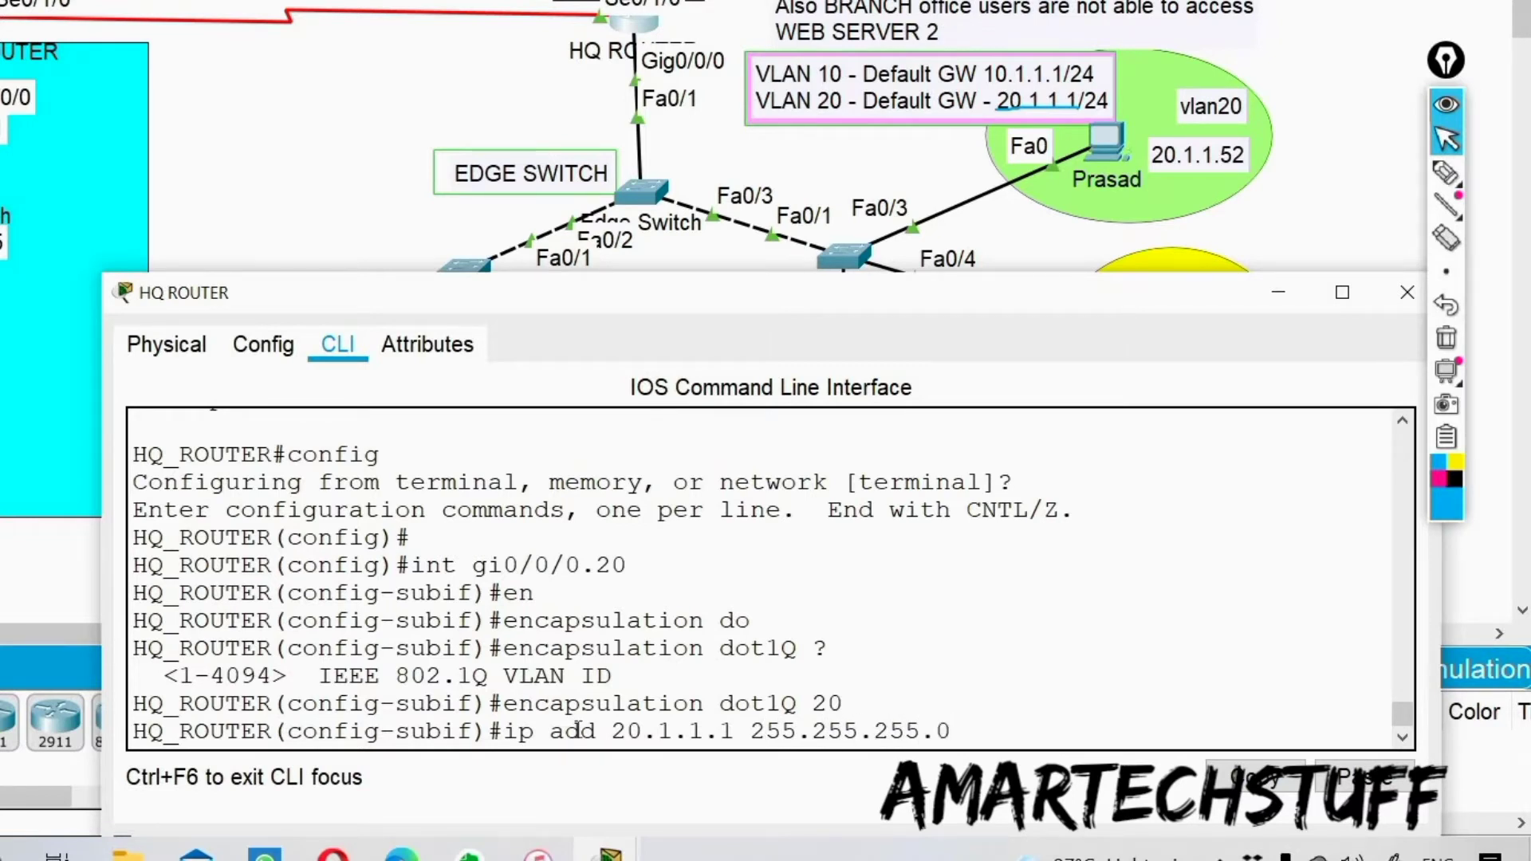
pyautogui.press('Return')
# Exit configuration mode, save with wr, and close the router window.
pyautogui.press('Return')
pyautogui.write('en')
pyautogui.write('d')
pyautogui.press('Return')
pyautogui.press('Return')
pyautogui.press('Return')
pyautogui.write('wr')
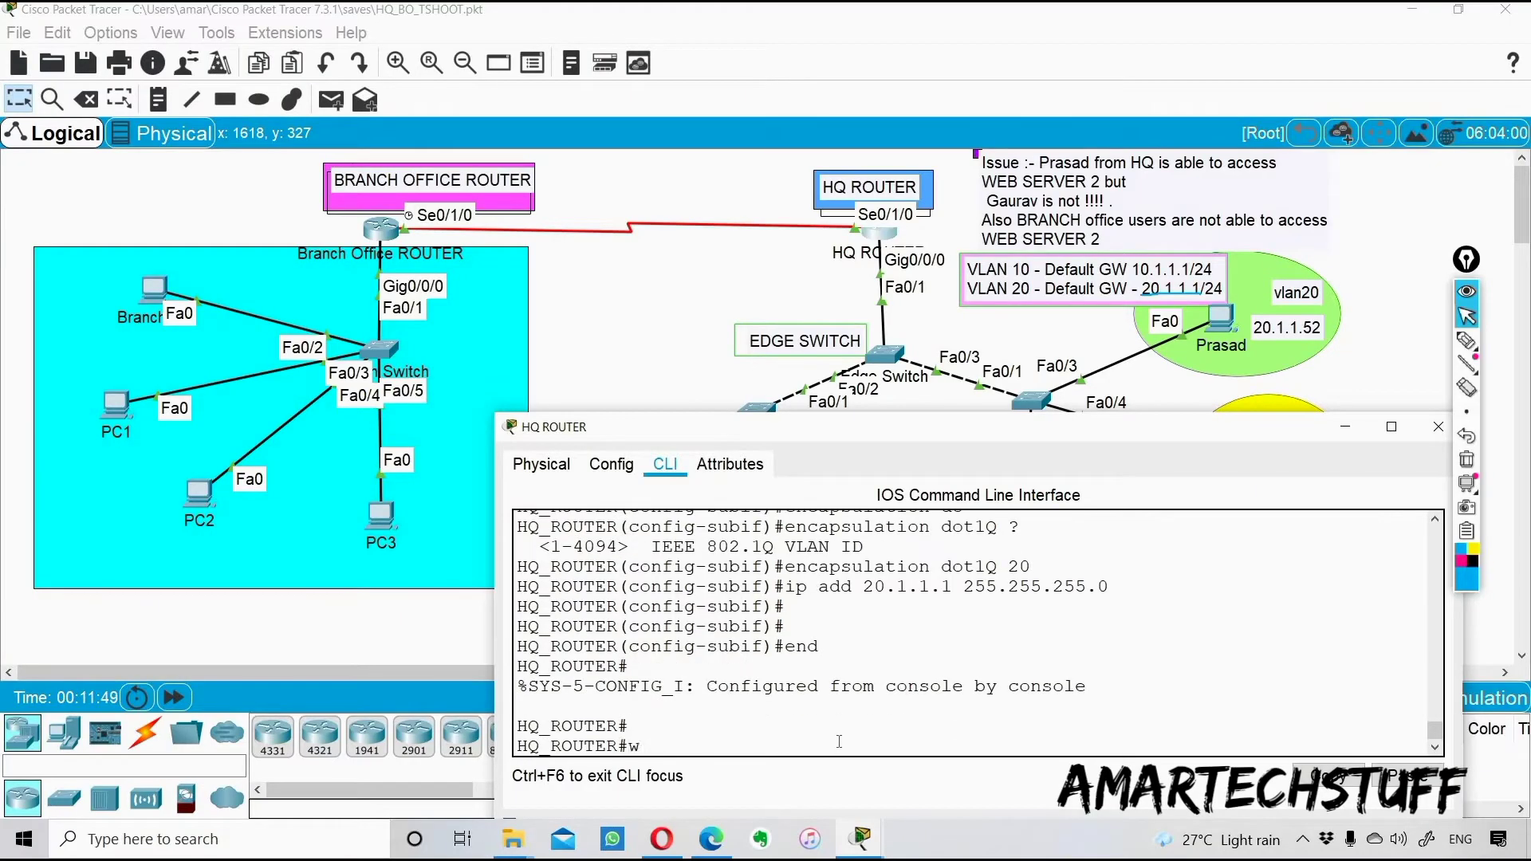
pyautogui.press('Return')
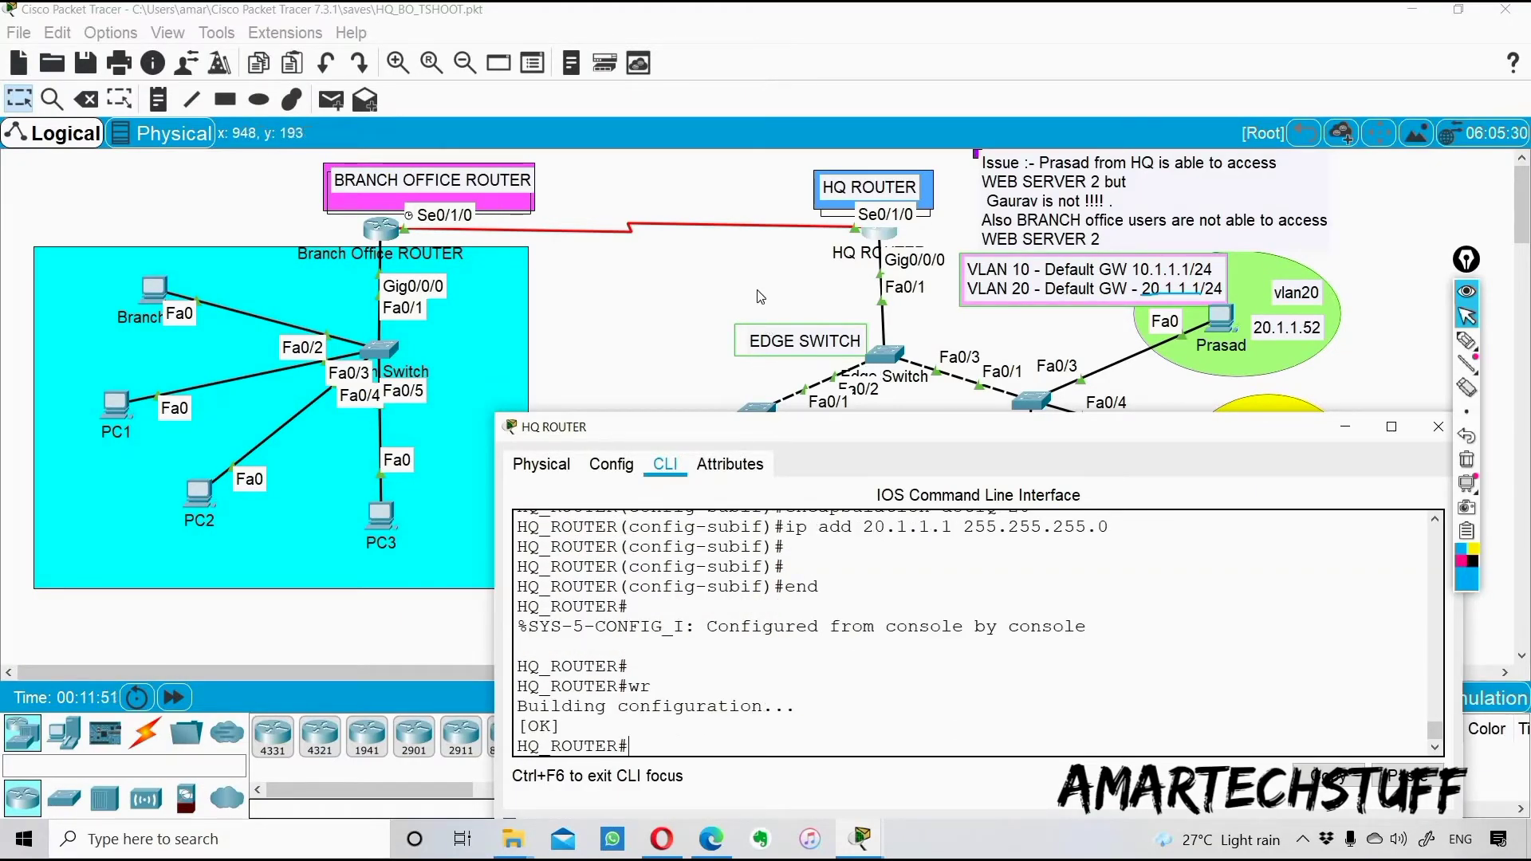
pyautogui.click(1438, 426)
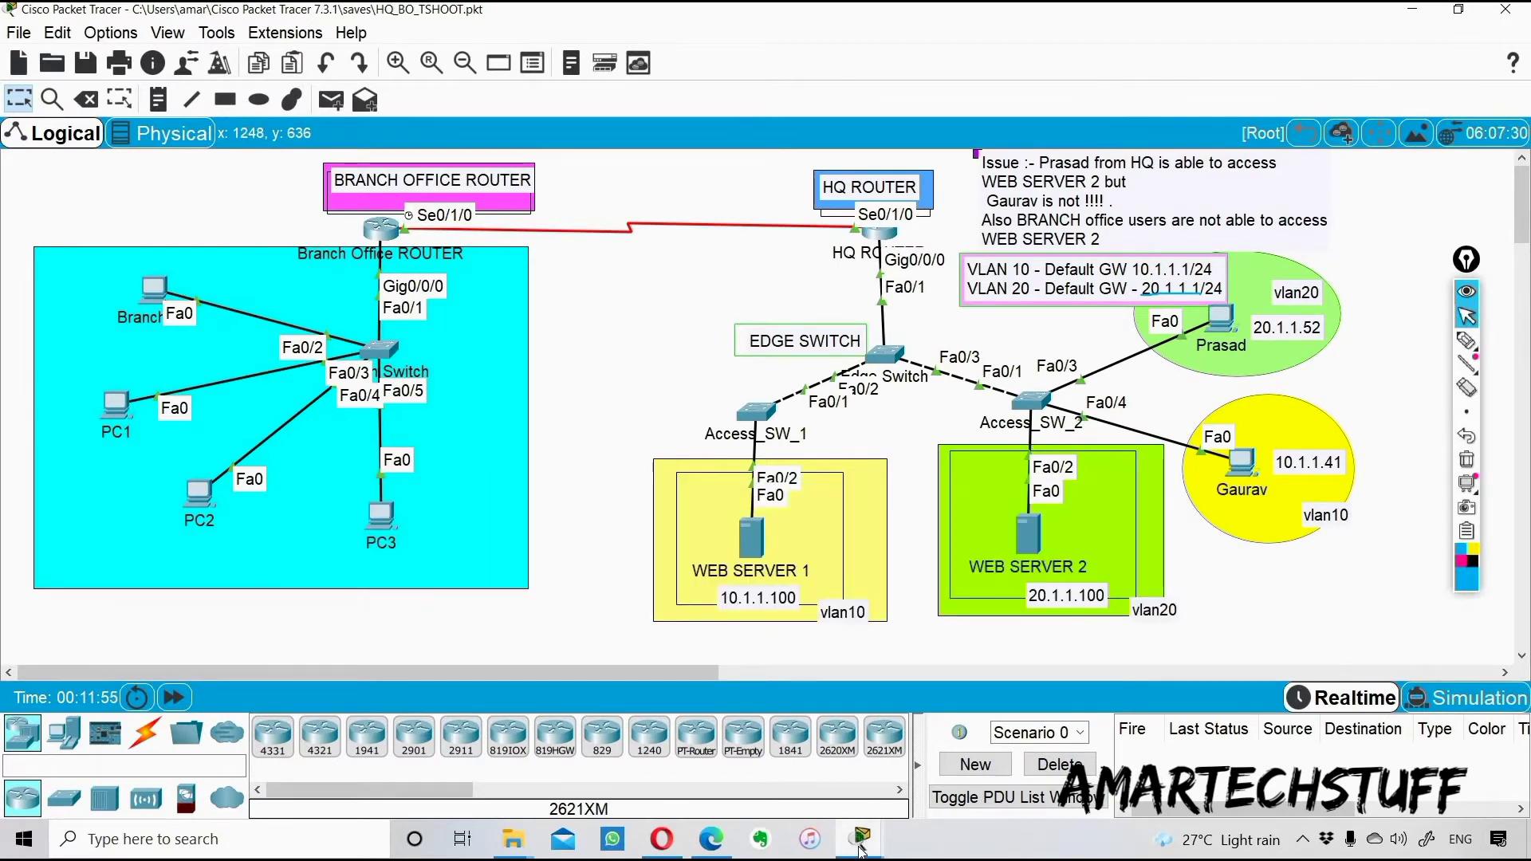
# On the VLAN 10 PC's widened command prompt, re-run the ping to 20.1.1.100.
pyautogui.moveTo(861, 850)
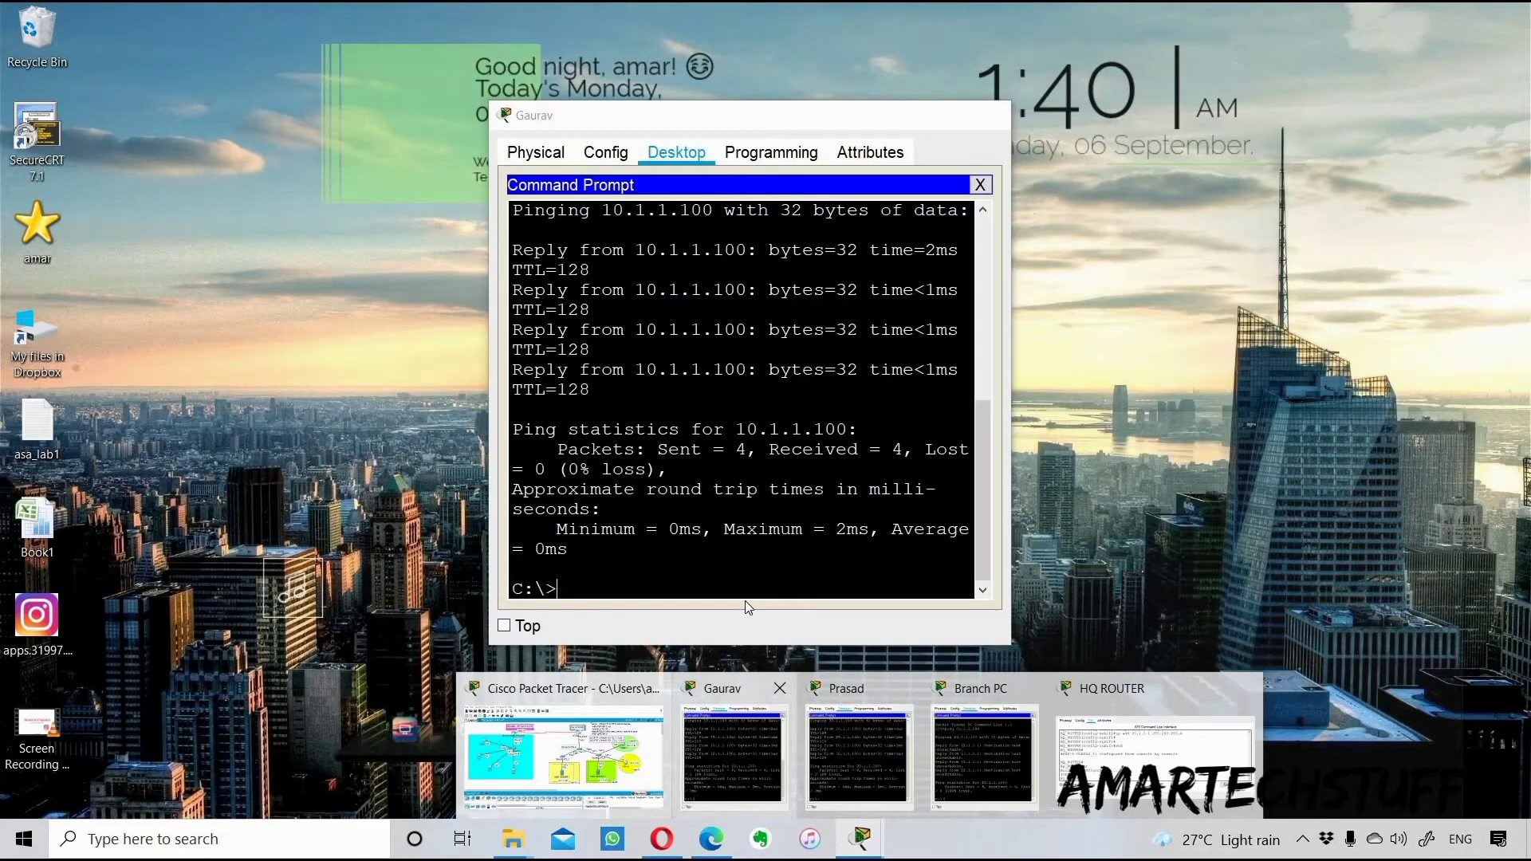
pyautogui.click(740, 758)
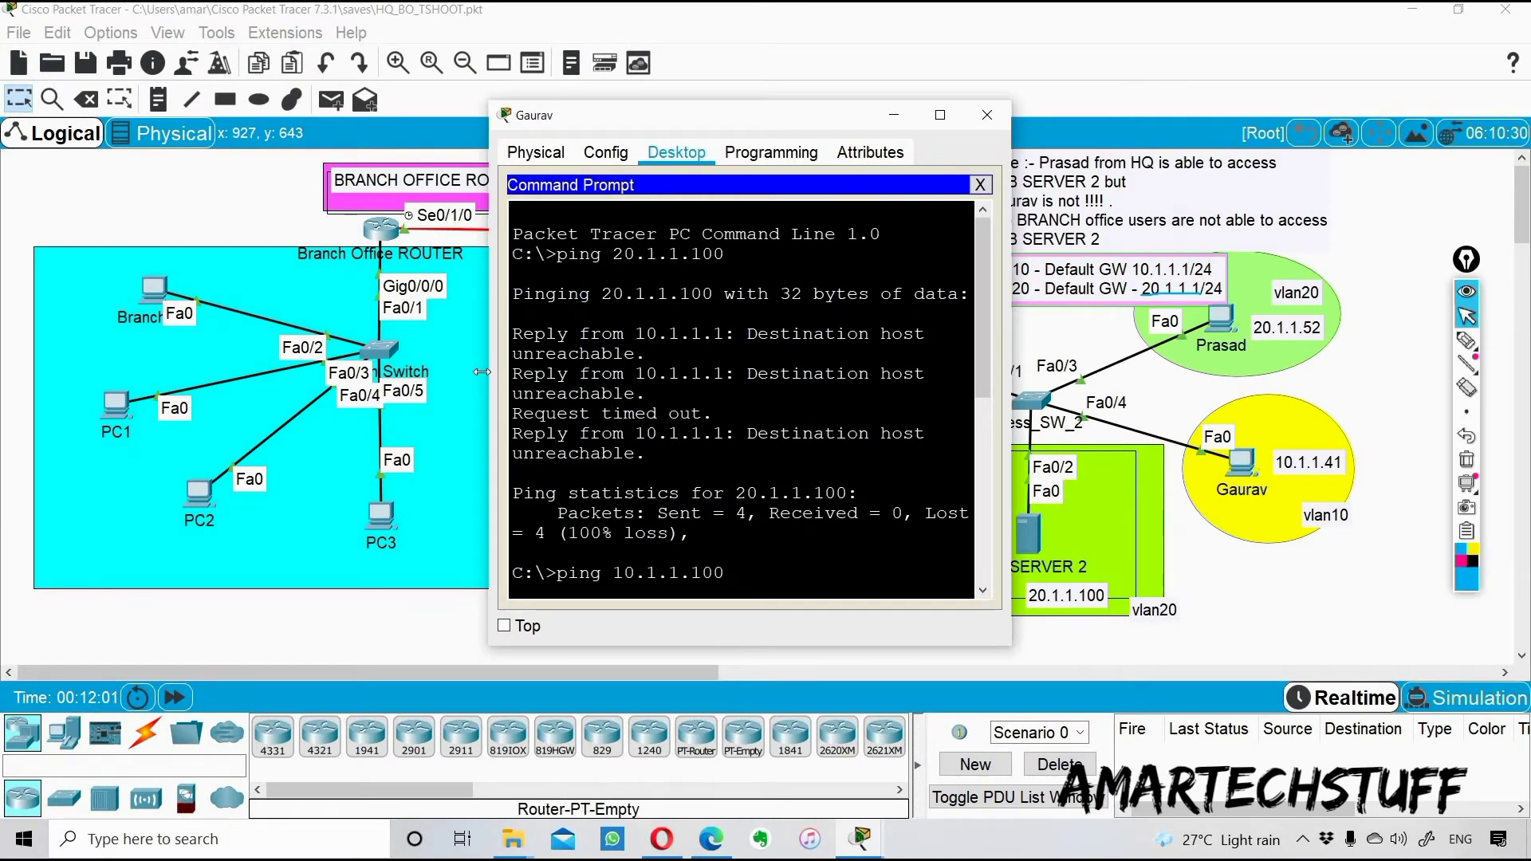
pyautogui.moveTo(481, 372); pyautogui.dragTo(135, 356)
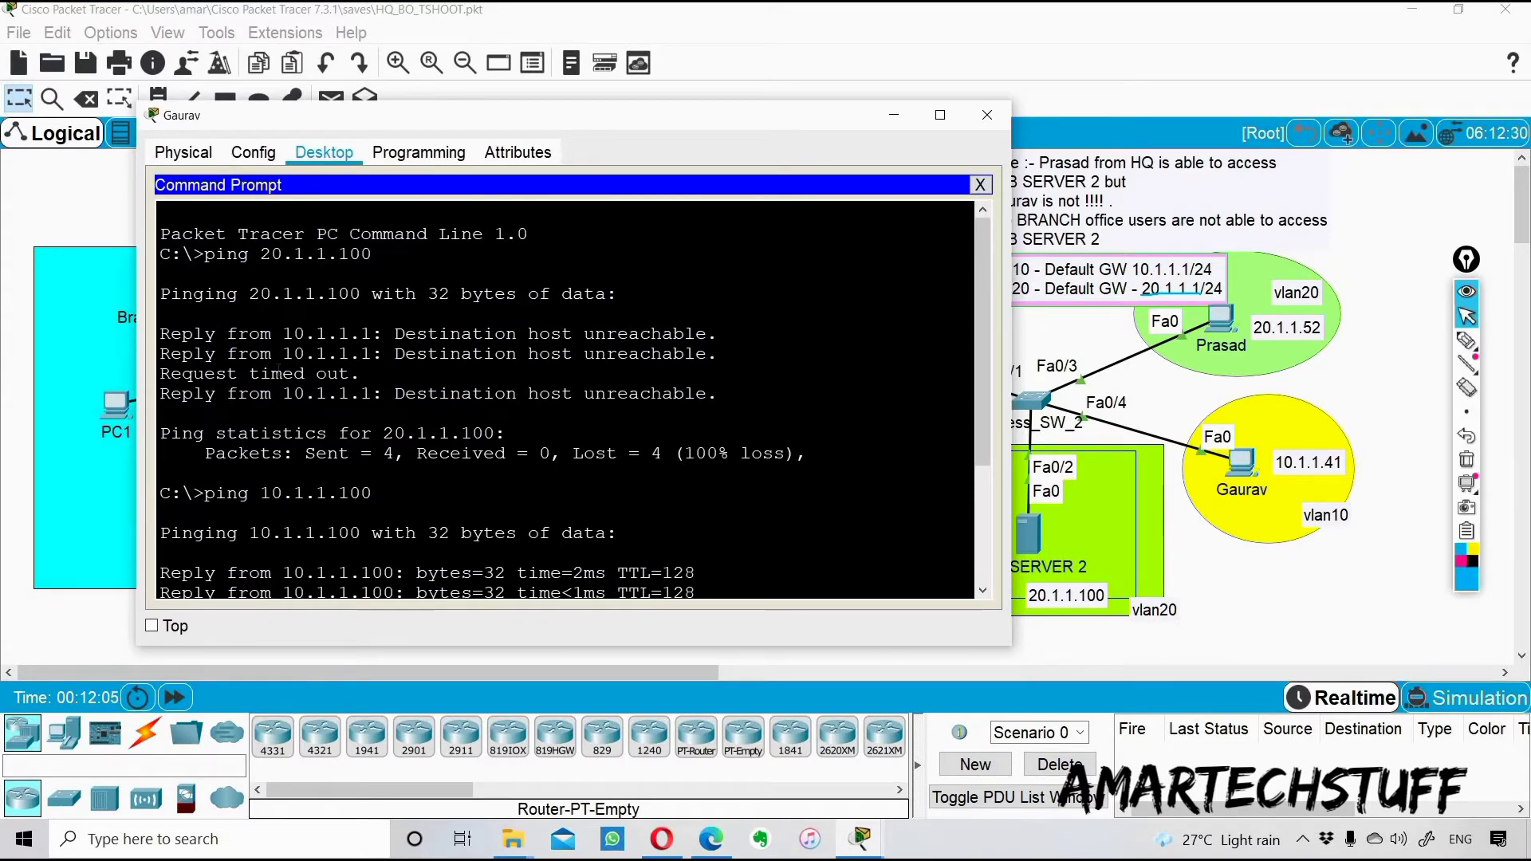
pyautogui.press('Return')
pyautogui.press('Return')
pyautogui.press('Return')
pyautogui.press('Return')
pyautogui.press('Return')
pyautogui.press('Return')
pyautogui.press('Return')
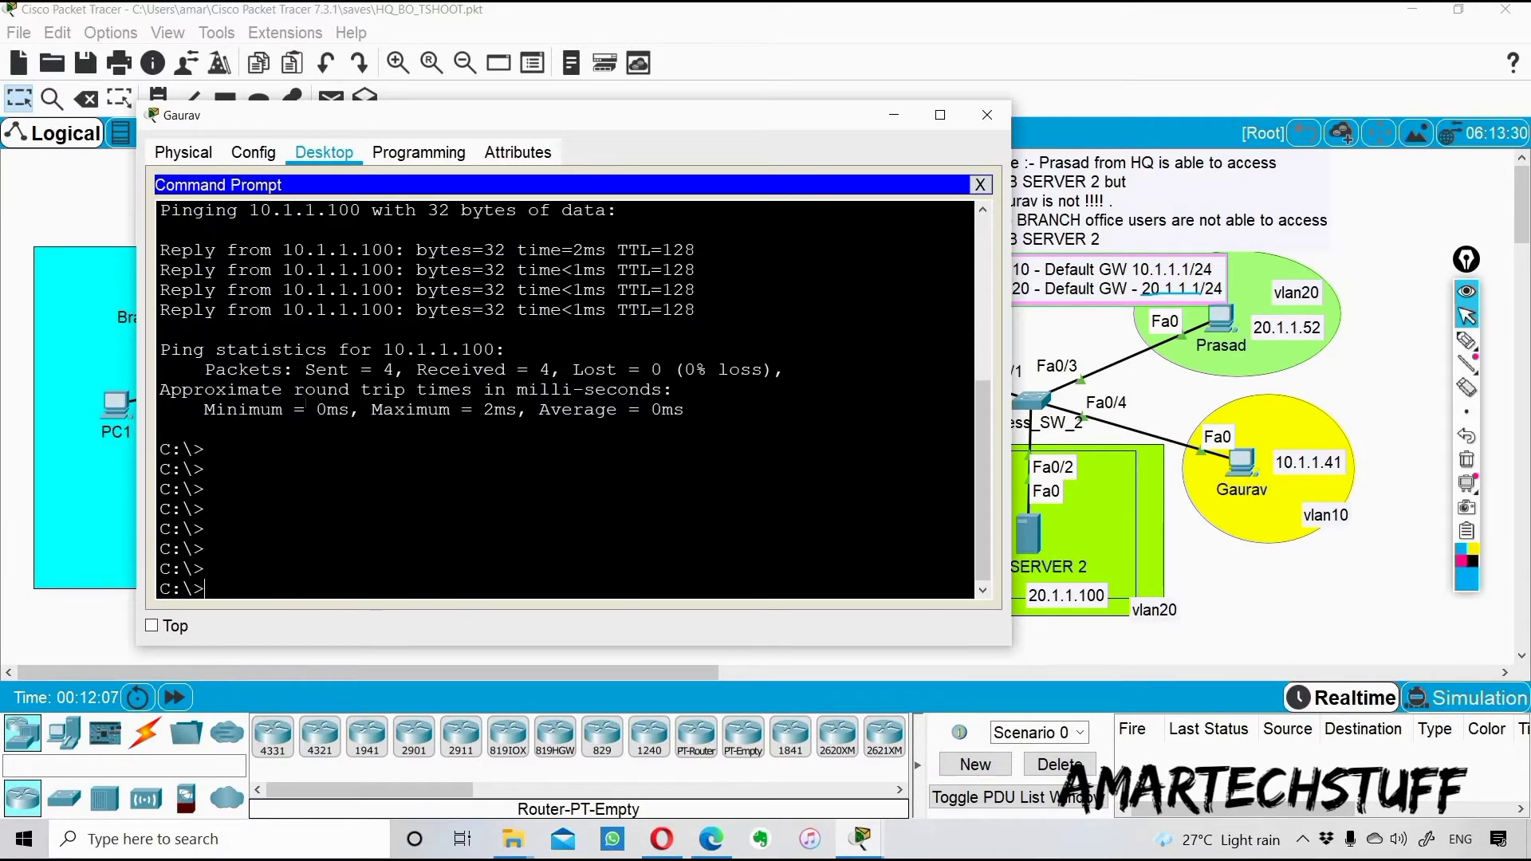
pyautogui.press('Return')
pyautogui.press('Up')
pyautogui.press('Return')
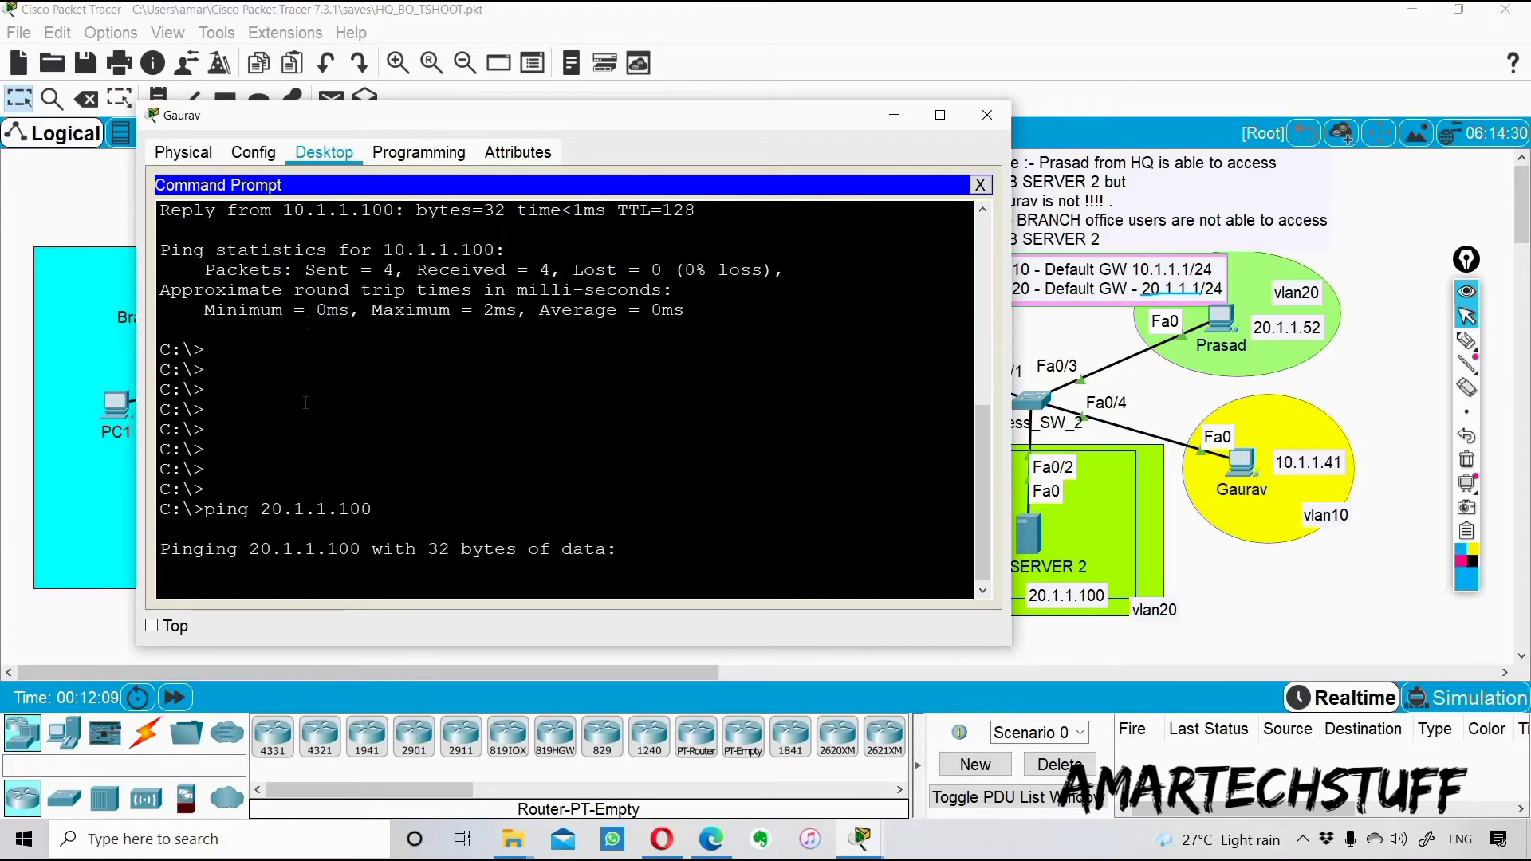
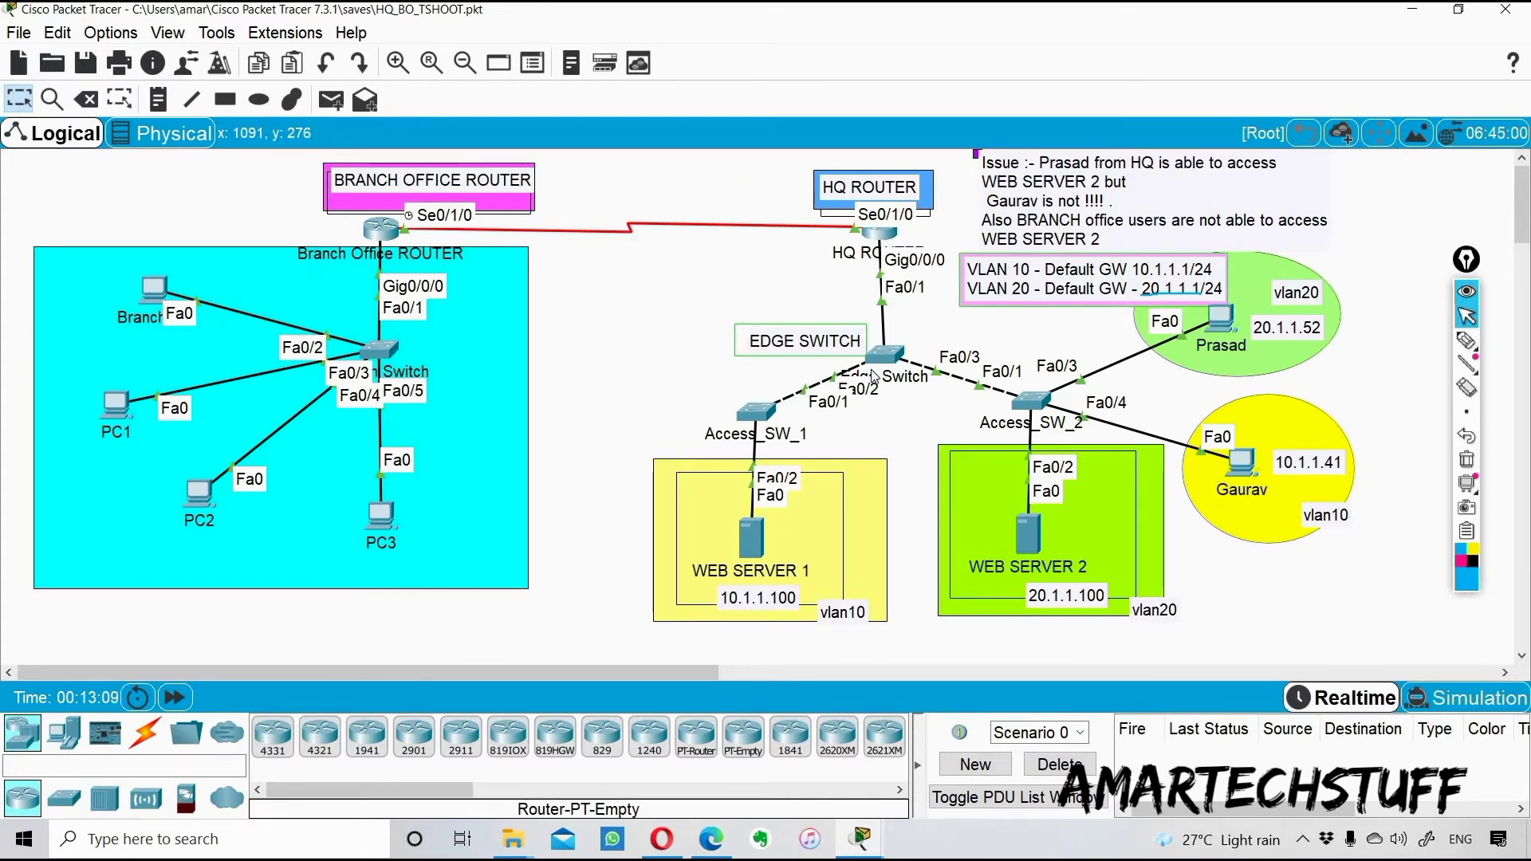
# Review the HQ_BO_TSHOOT topology: WEB SERVER 1 in VLAN 10, WEB SERVER 2 in VLAN 20, and the issue note.
pyautogui.moveTo(874, 375)
# Sketch ink lines from the VLAN 10 PC and WEB SERVER 2 up to Access_SW_2.
pyautogui.moveTo(762, 418)
pyautogui.click(1466, 342)
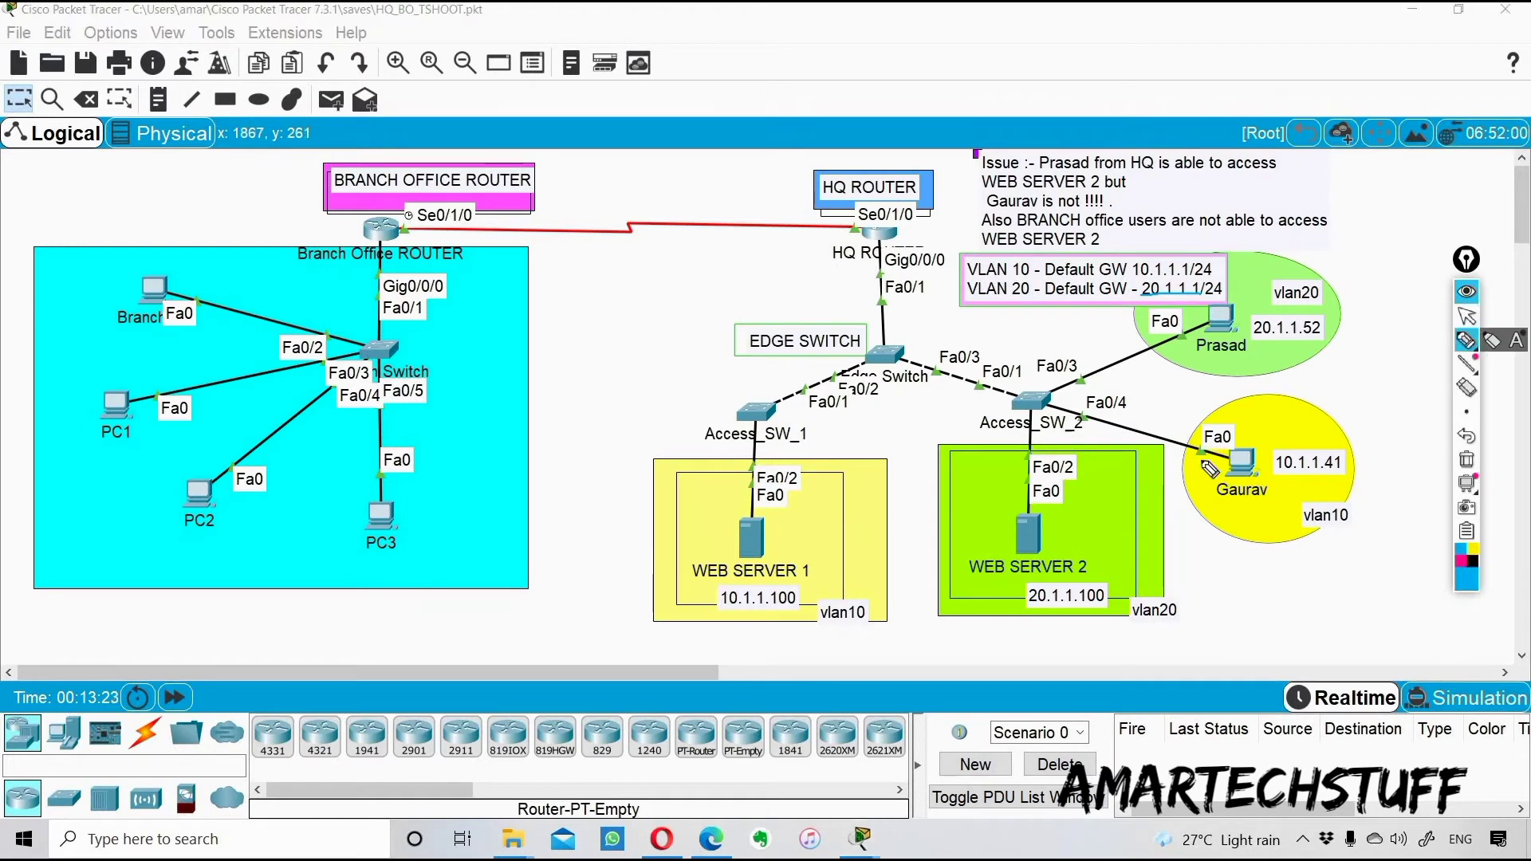
pyautogui.moveTo(1210, 477); pyautogui.dragTo(1053, 407)
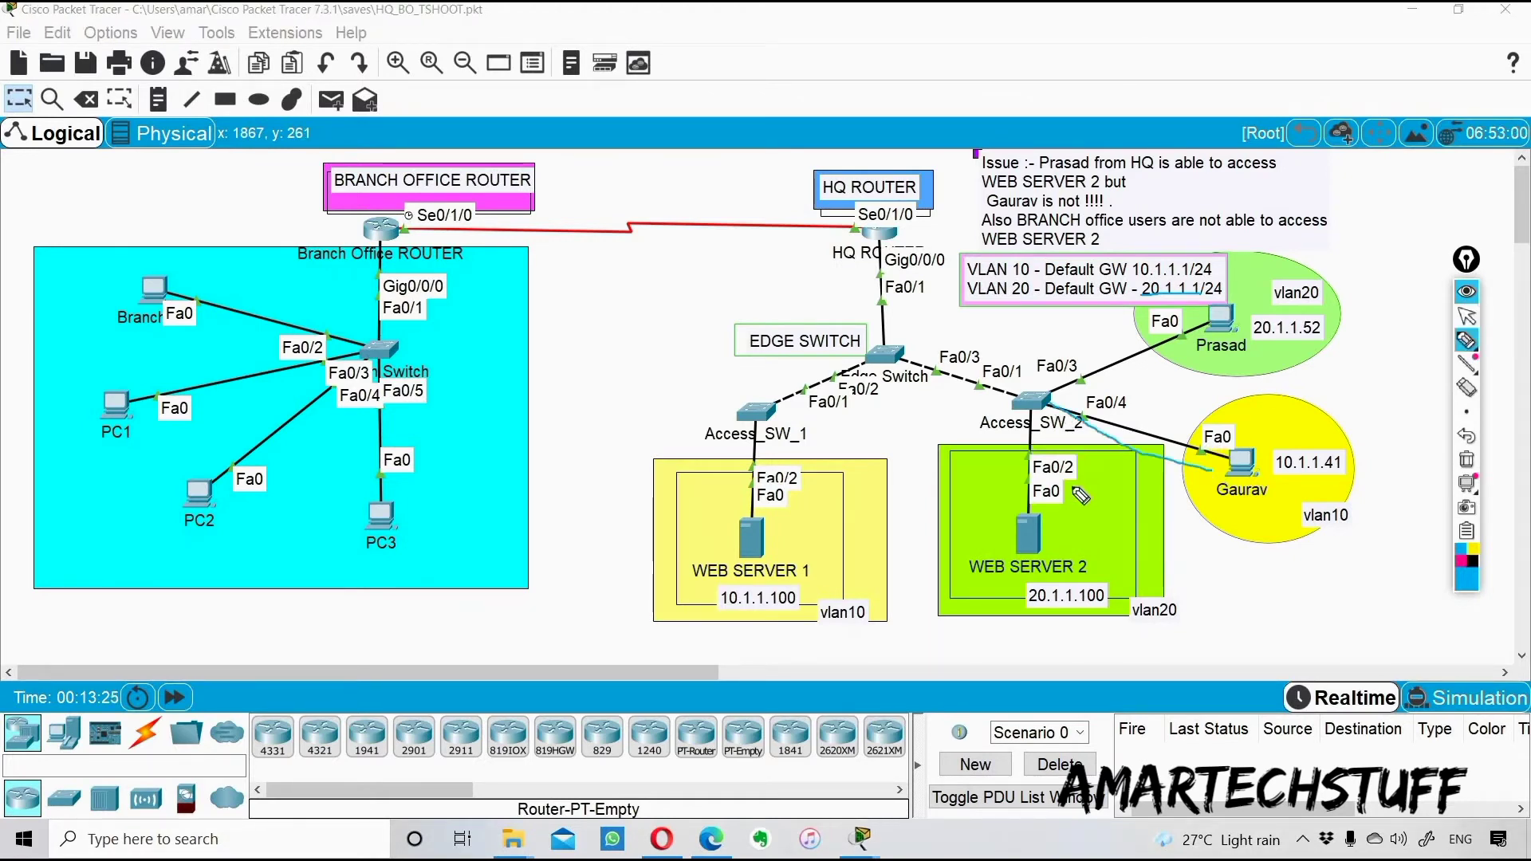
pyautogui.moveTo(1065, 519)
pyautogui.mouseDown()
pyautogui.moveTo(1044, 394)
pyautogui.moveTo(1032, 378)
pyautogui.moveTo(1013, 391)
pyautogui.moveTo(1030, 422)
pyautogui.moveTo(1056, 420)
pyautogui.moveTo(1056, 394)
pyautogui.moveTo(1025, 381)
pyautogui.mouseUp()
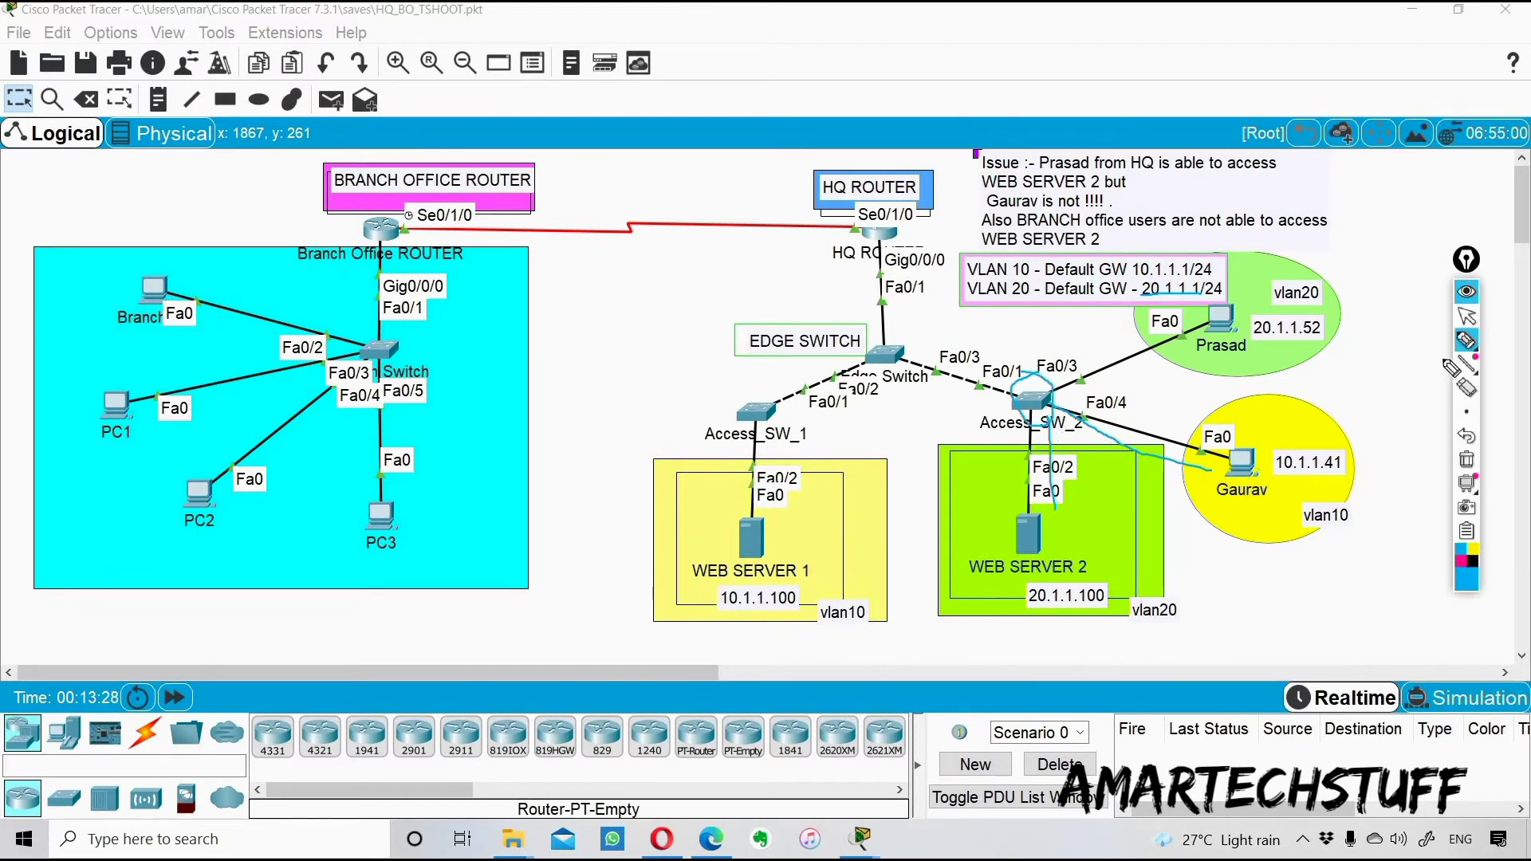
pyautogui.click(1467, 317)
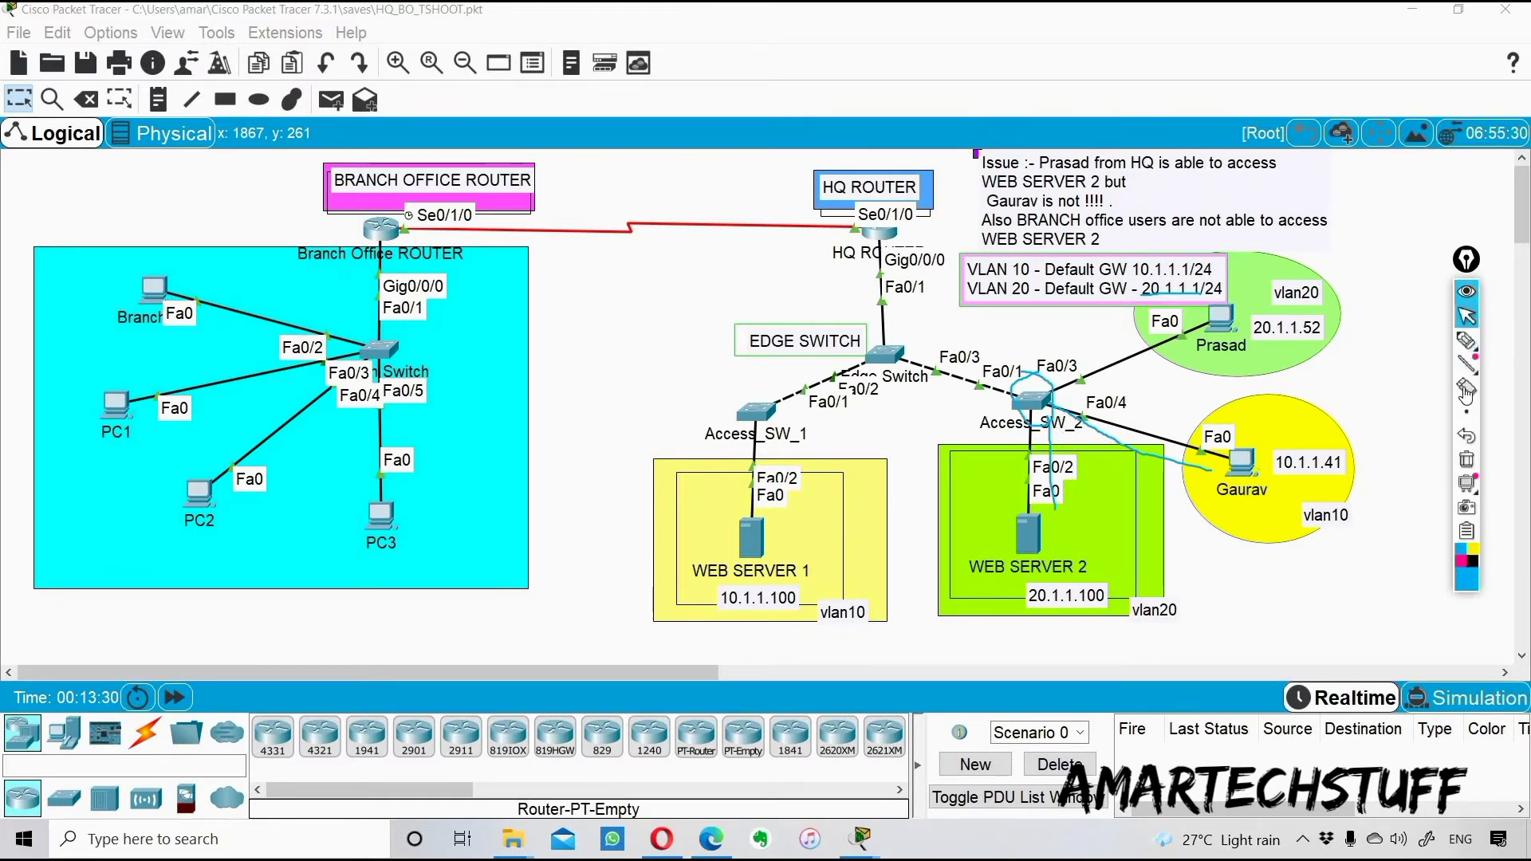
# Clear the ink and bring up Access_SW_2's CLI.
pyautogui.click(1467, 460)
pyautogui.click(1035, 397)
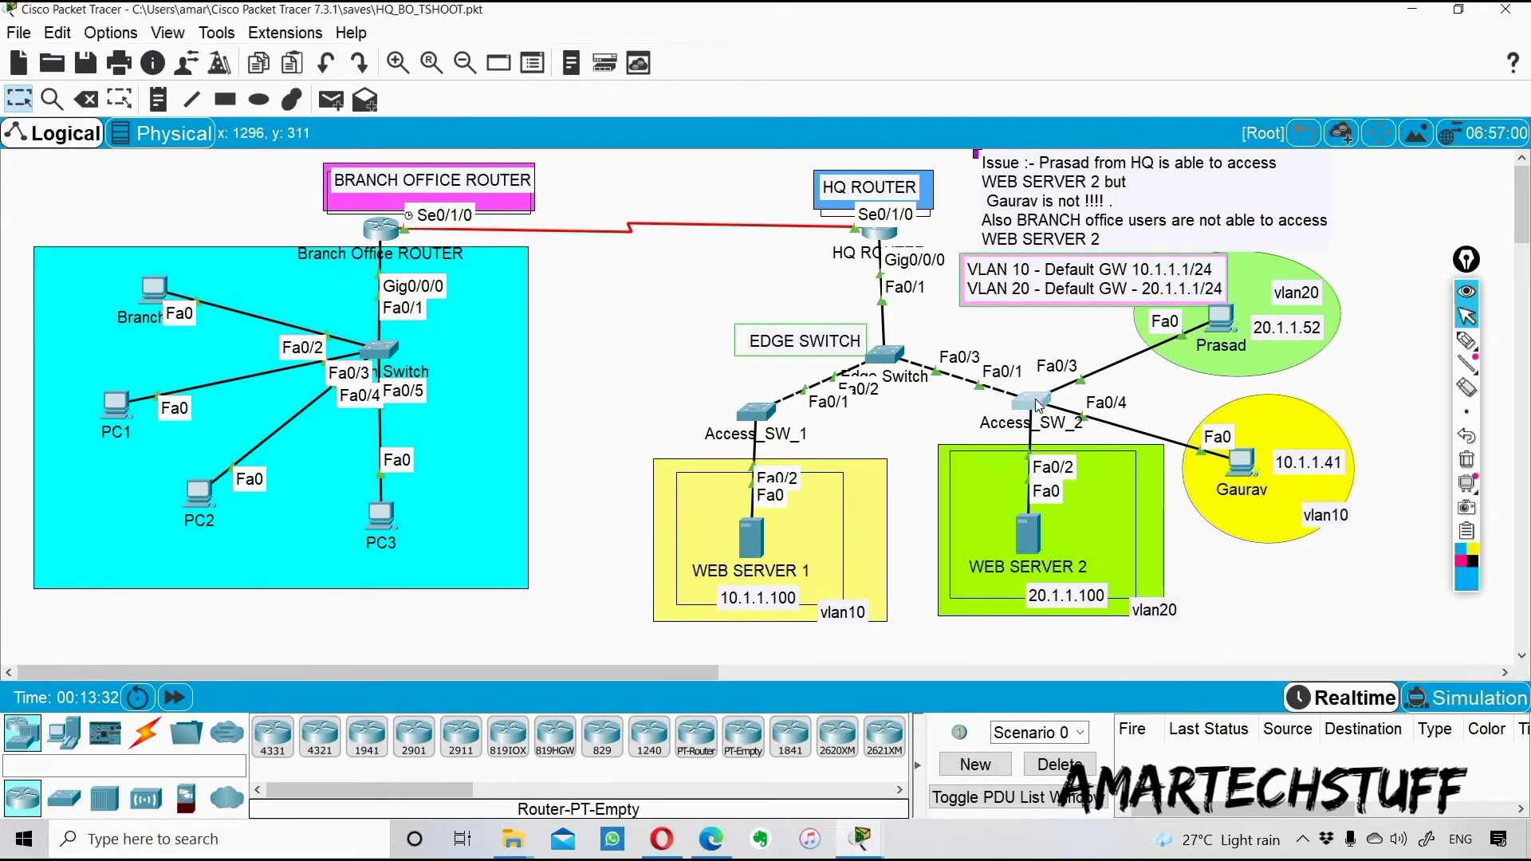
pyautogui.click(674, 206)
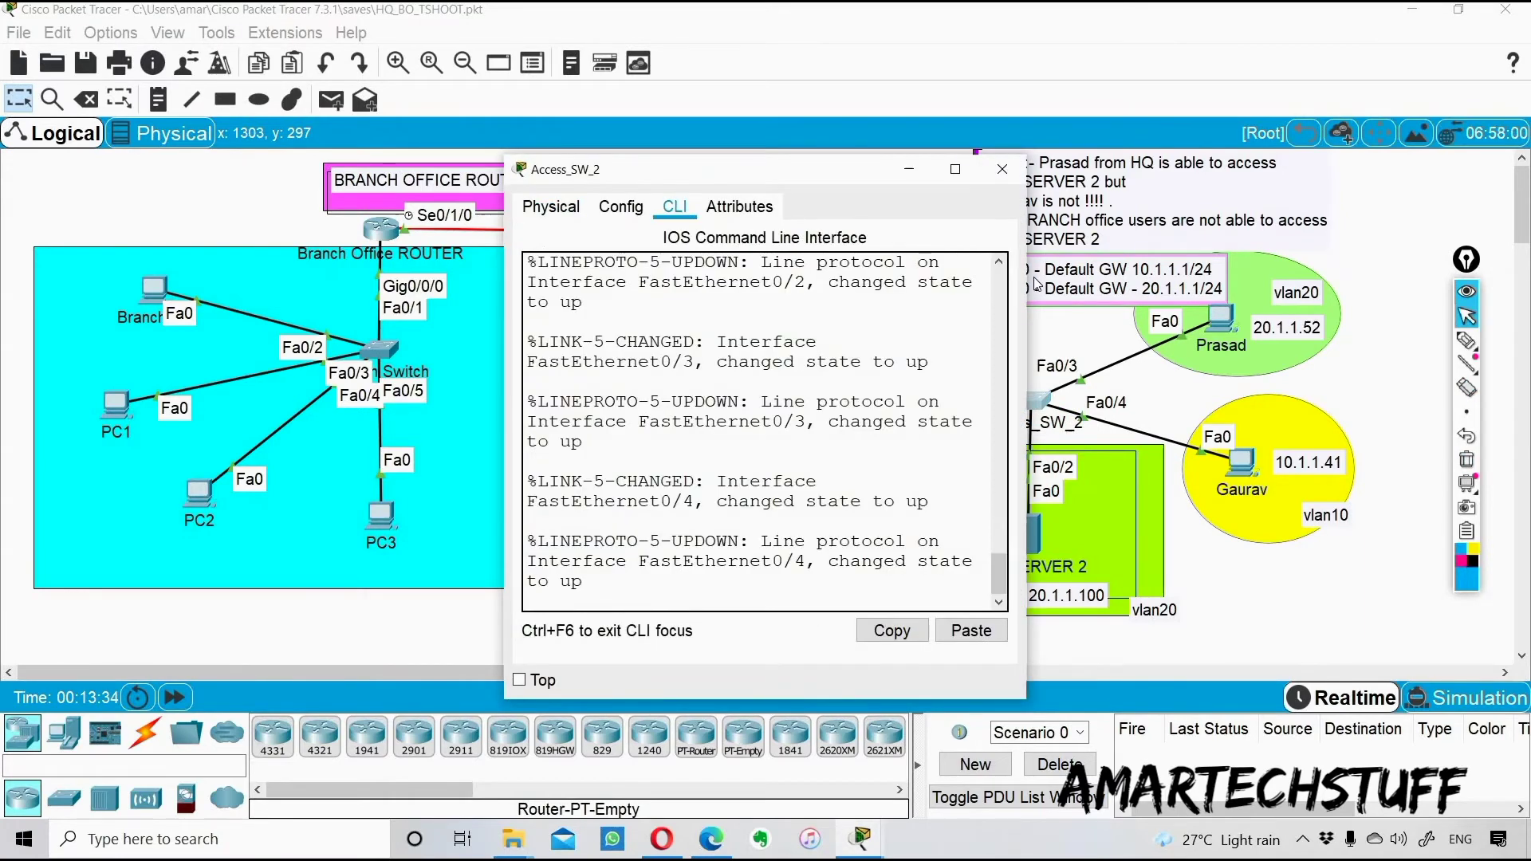
# Enlarge Access_SW_2's CLI window and run enable and show vlan.
pyautogui.moveTo(1318, 275); pyautogui.dragTo(1462, 266)
pyautogui.moveTo(926, 169); pyautogui.dragTo(510, 63)
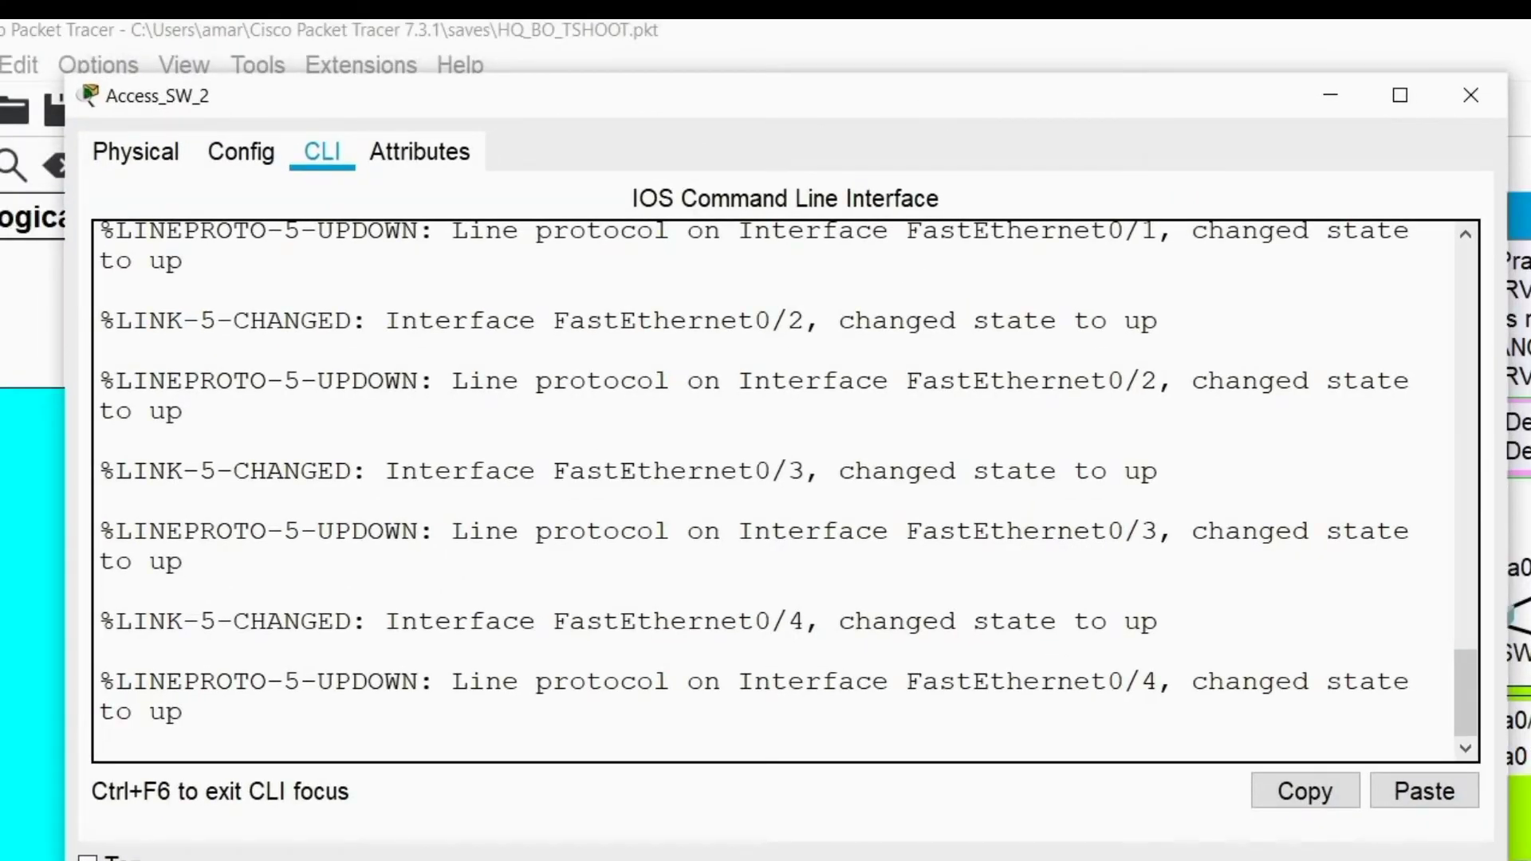
pyautogui.moveTo(703, 860); pyautogui.dragTo(702, 860)
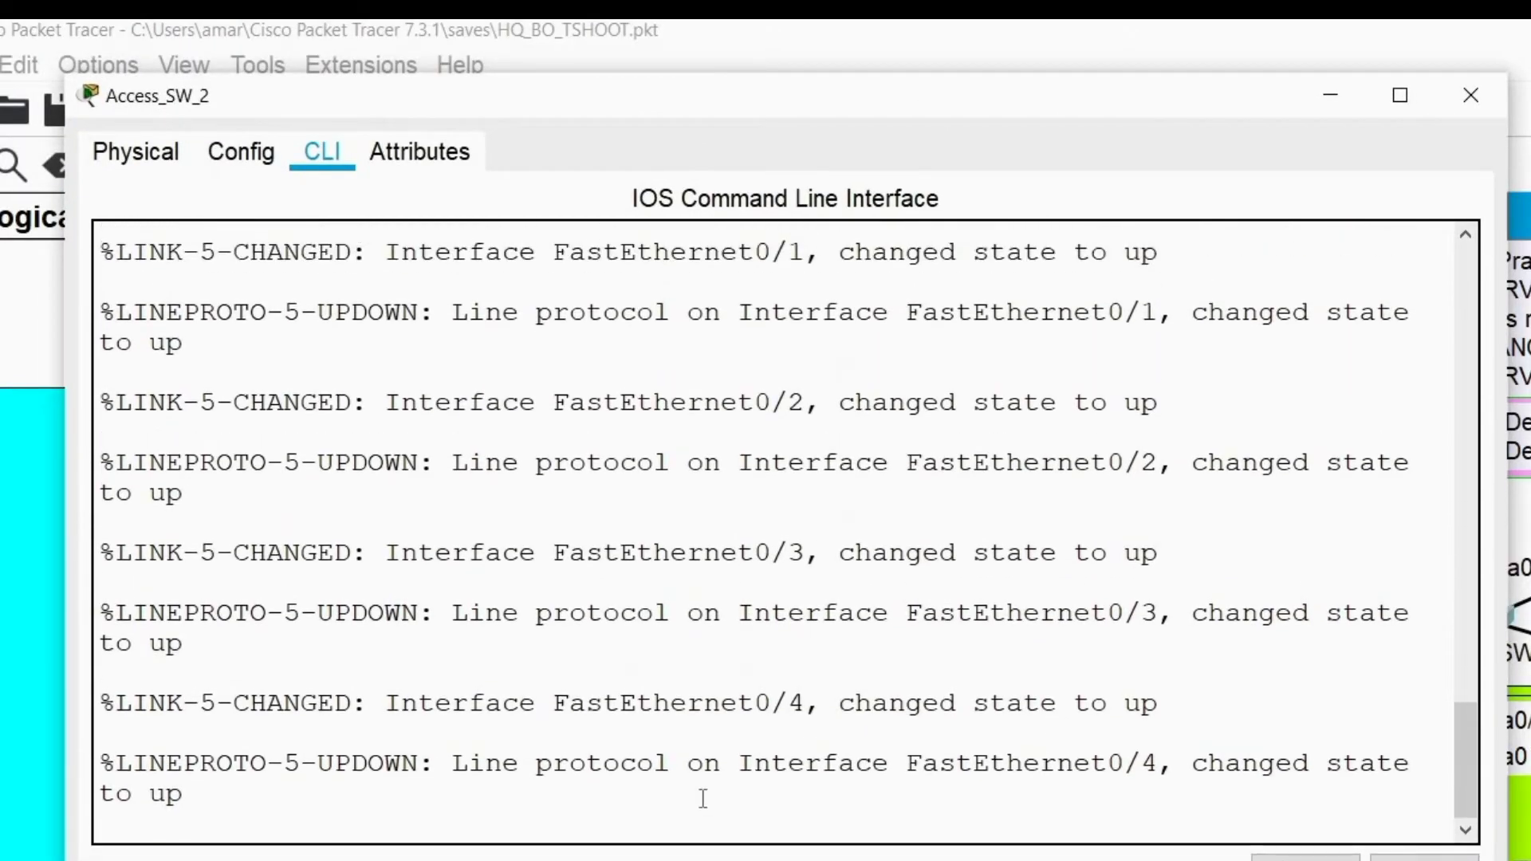
pyautogui.press('Return')
pyautogui.press('Return')
pyautogui.press('Return')
pyautogui.press('Return')
pyautogui.press('Return')
pyautogui.press('Return')
pyautogui.press('Return')
pyautogui.press('Return')
pyautogui.press('Return')
pyautogui.press('Return')
pyautogui.press('Return')
pyautogui.press('Return')
pyautogui.press('Return')
pyautogui.press('Return')
pyautogui.press('Return')
pyautogui.write('en')
pyautogui.press('Return')
pyautogui.press('Return')
pyautogui.write('sh vlan')
pyautogui.press('Return')
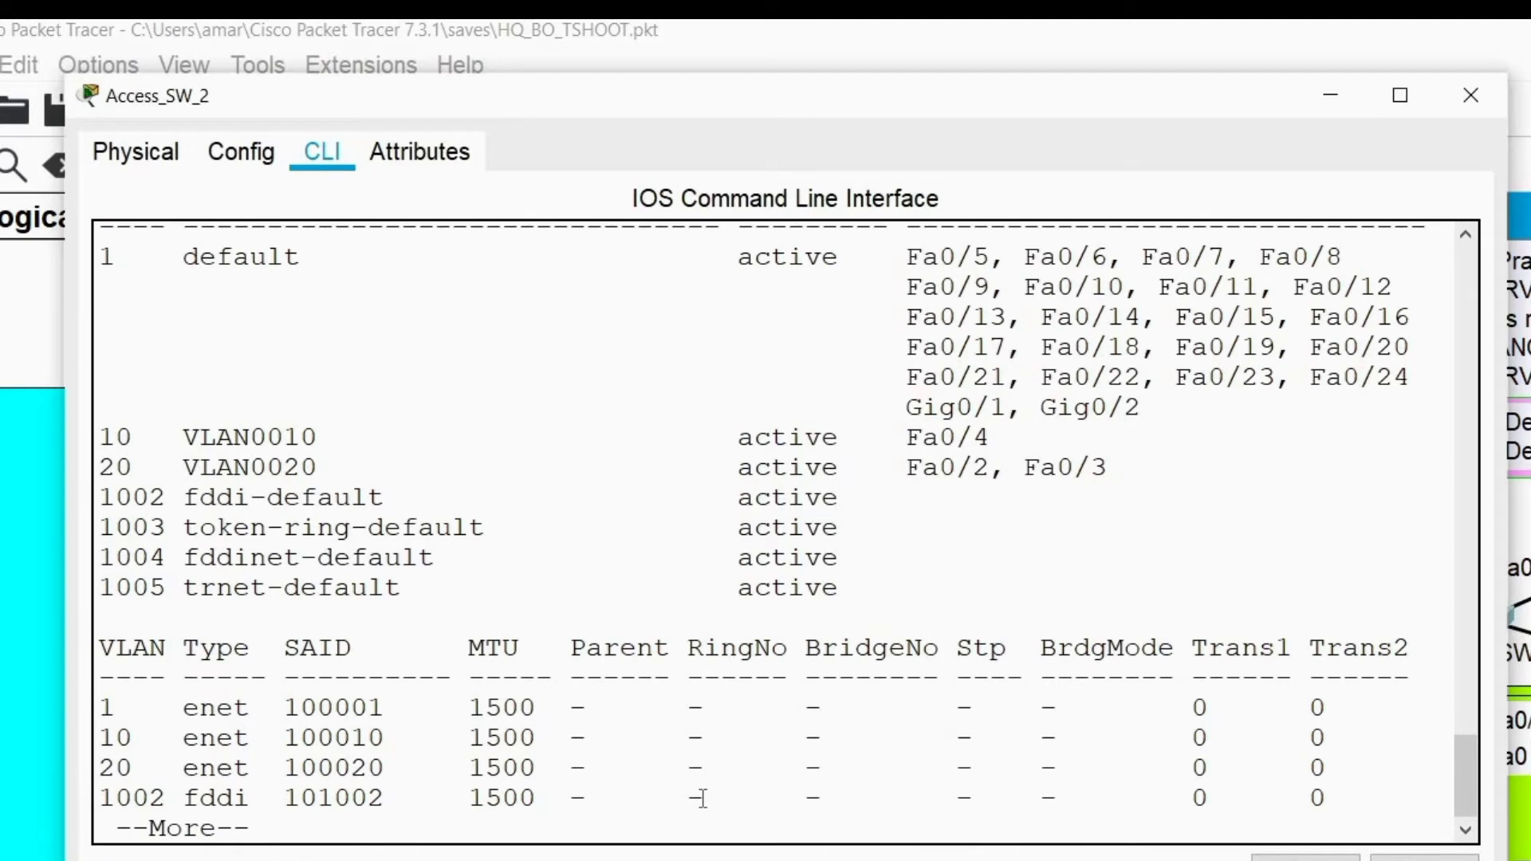
# Highlight the VLAN 10 and VLAN 20 rows, then shrink the window to the top-left.
pyautogui.moveTo(100, 437); pyautogui.dragTo(989, 437)
pyautogui.moveTo(716, 471); pyautogui.dragTo(80, 471)
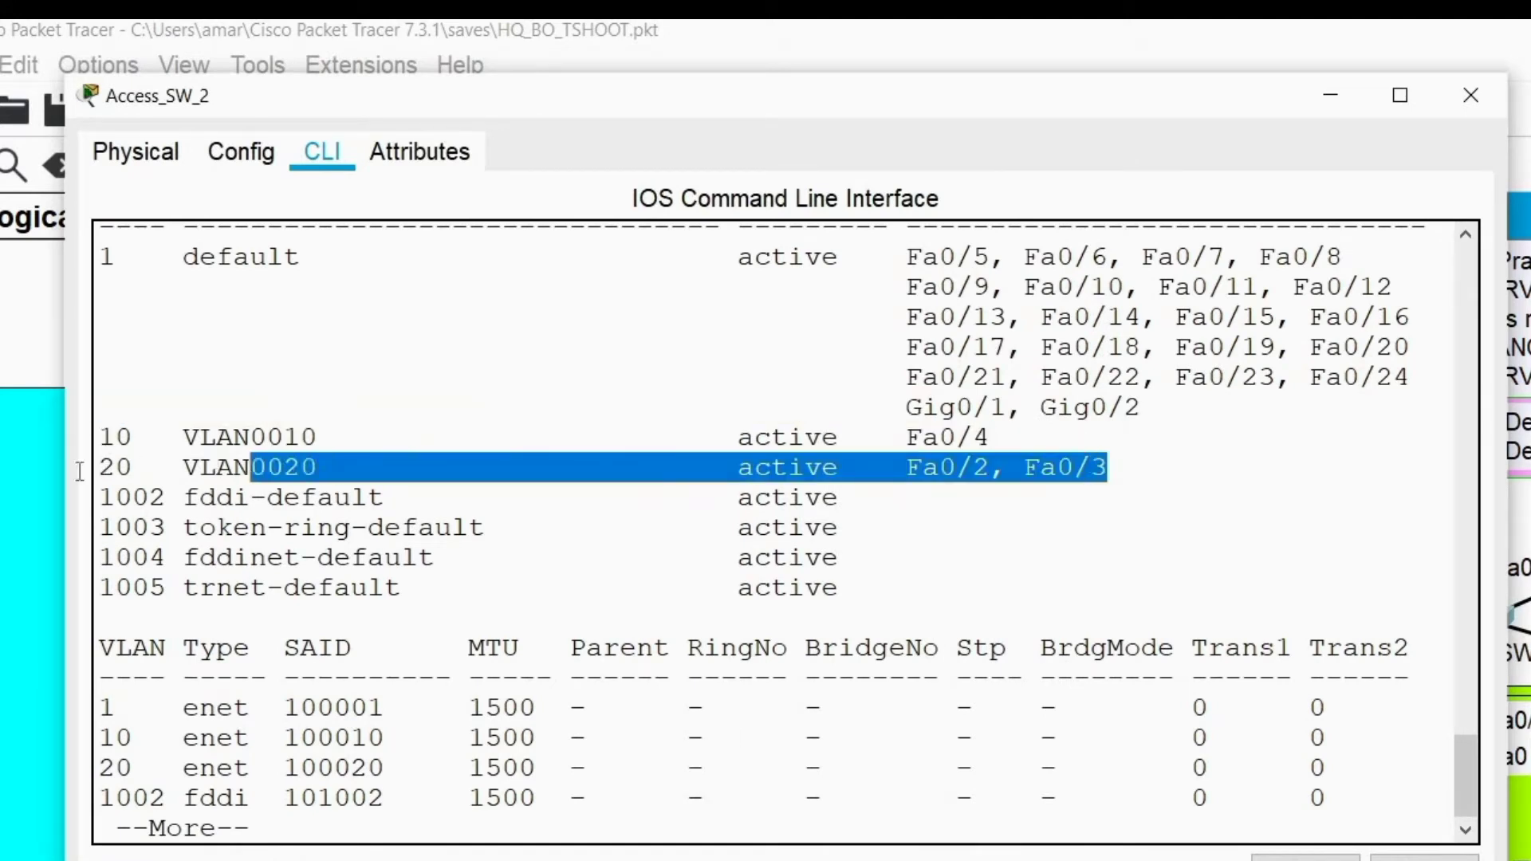
pyautogui.moveTo(719, 78); pyautogui.dragTo(715, 327)
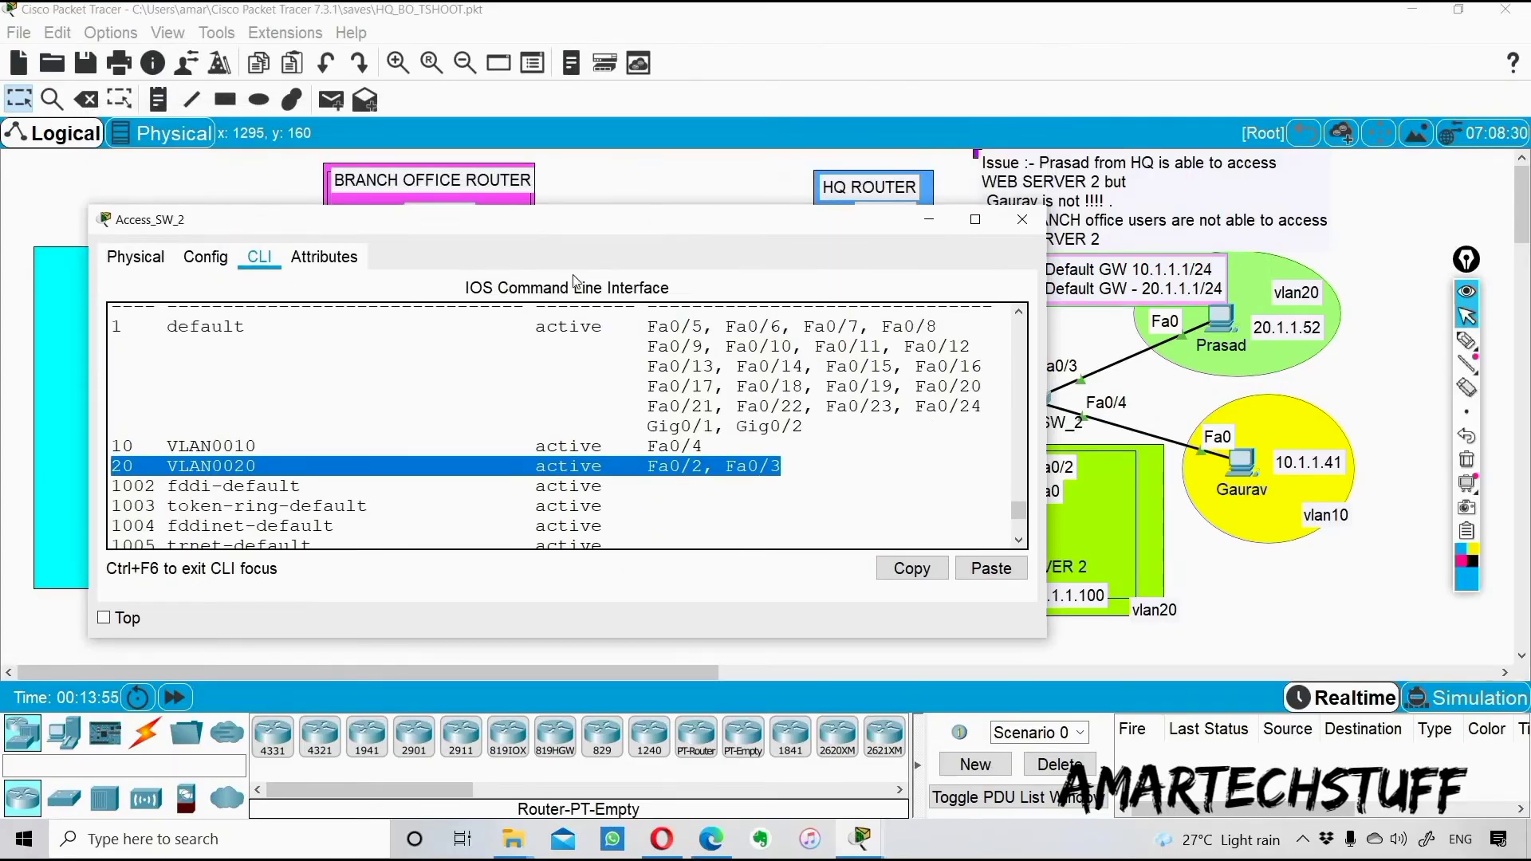
pyautogui.moveTo(619, 227); pyautogui.dragTo(735, 401)
pyautogui.moveTo(423, 141); pyautogui.dragTo(461, 116)
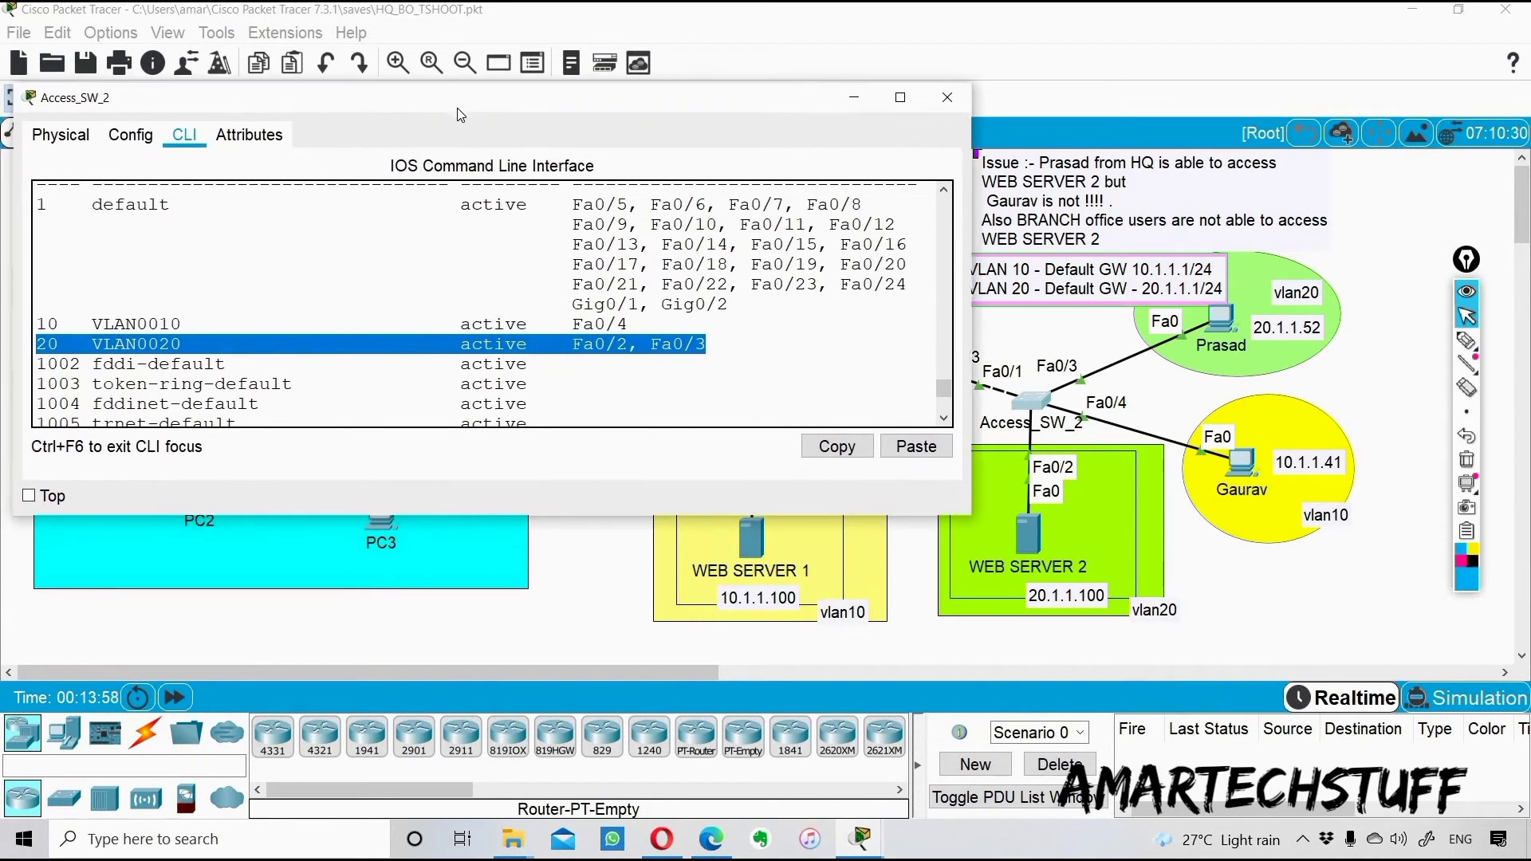
# Ink-mark VLAN 10 and Fa0/4 in the table, the Fa0/4 port label and the VLAN 10 PC.
pyautogui.click(1465, 342)
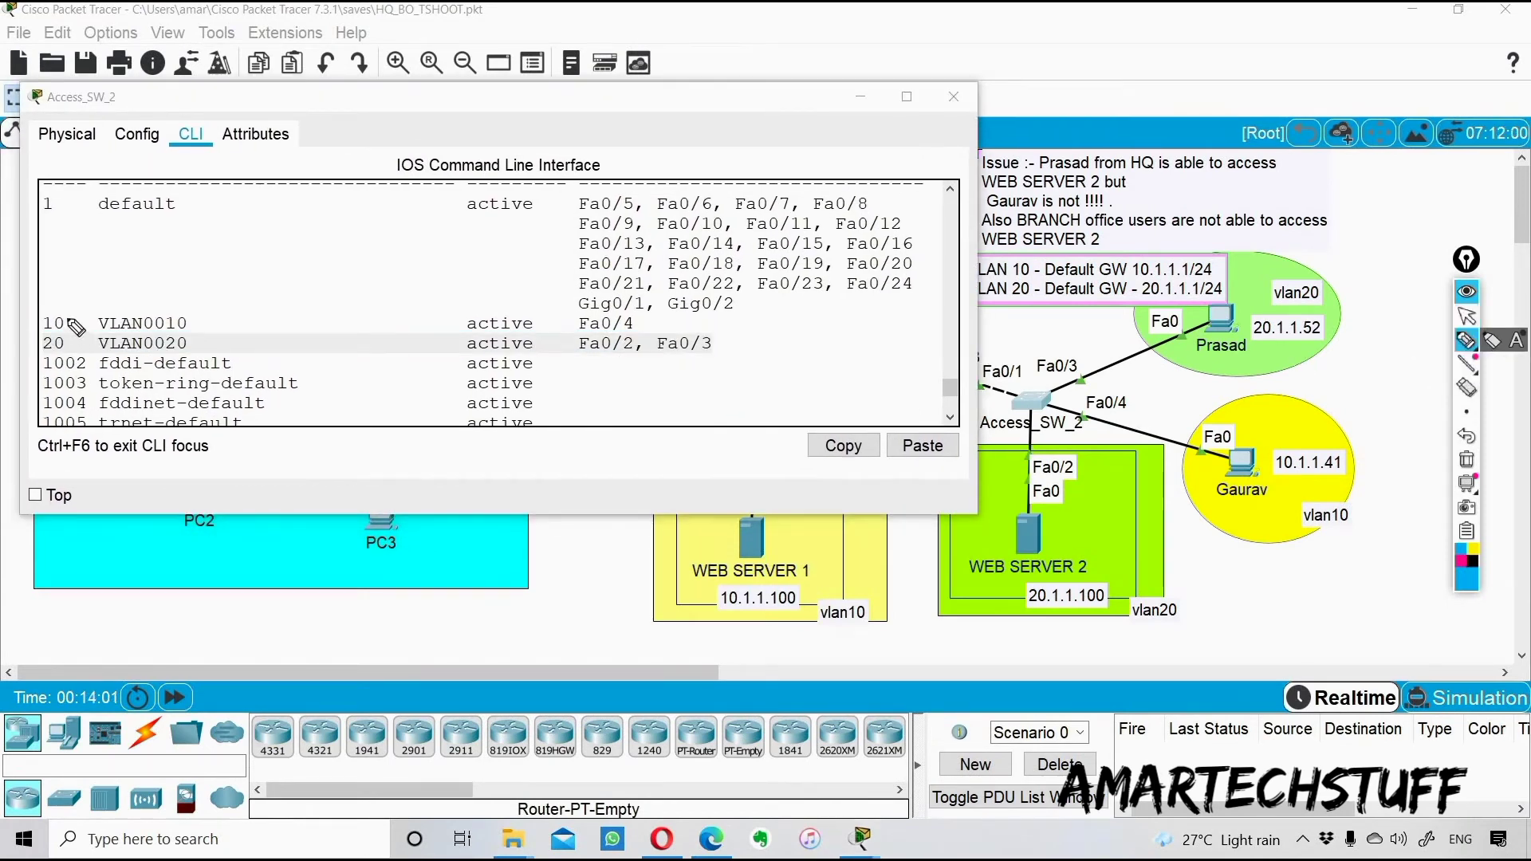
pyautogui.moveTo(41, 315)
pyautogui.mouseDown()
pyautogui.moveTo(64, 313)
pyautogui.moveTo(62, 351)
pyautogui.mouseUp()
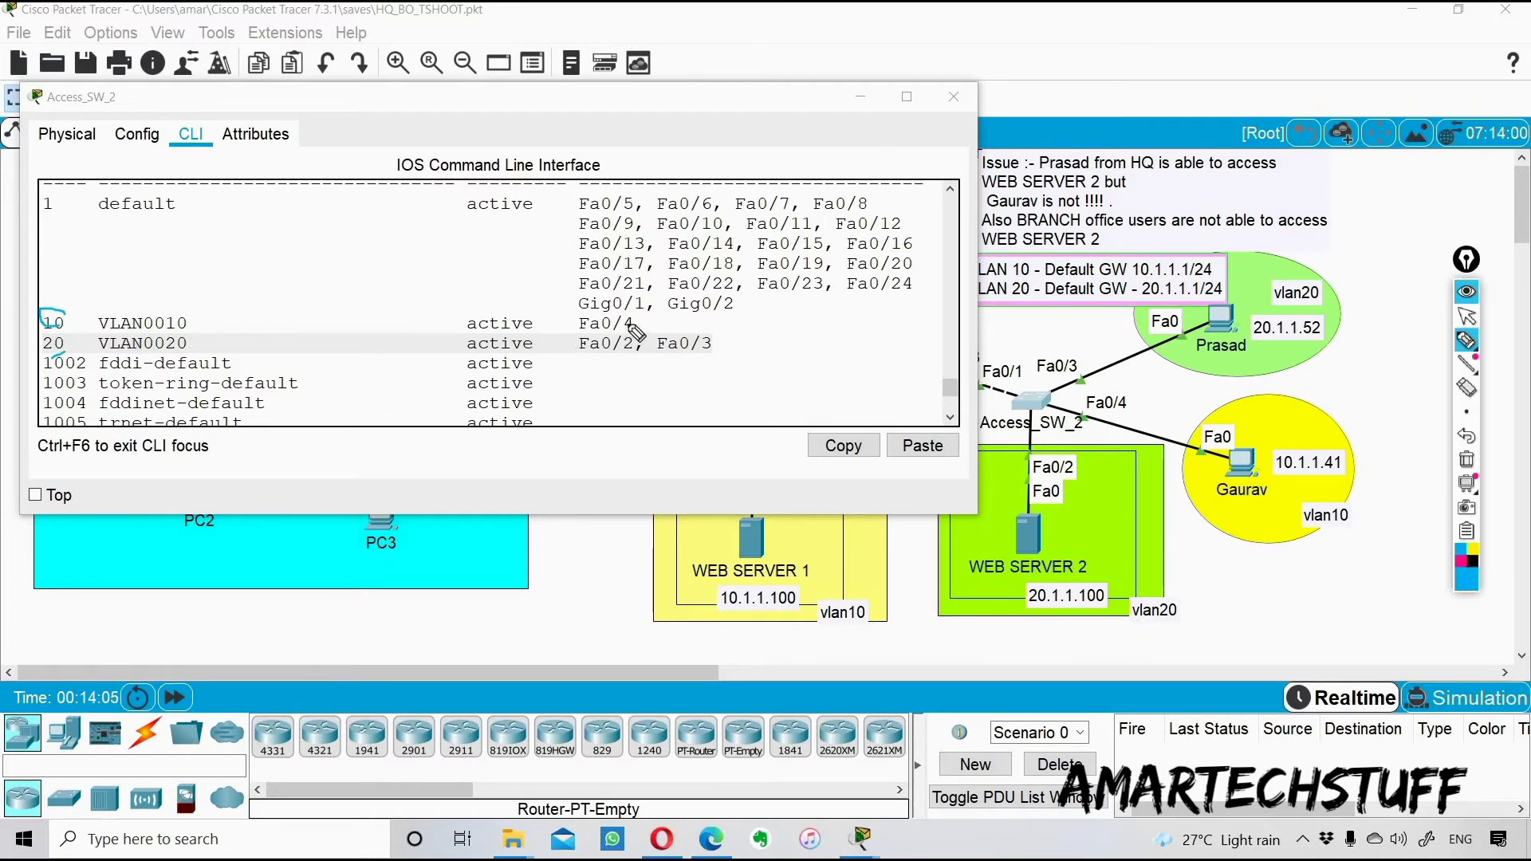
pyautogui.moveTo(574, 334)
pyautogui.mouseDown()
pyautogui.moveTo(646, 334)
pyautogui.moveTo(644, 319)
pyautogui.moveTo(578, 310)
pyautogui.moveTo(577, 334)
pyautogui.mouseUp()
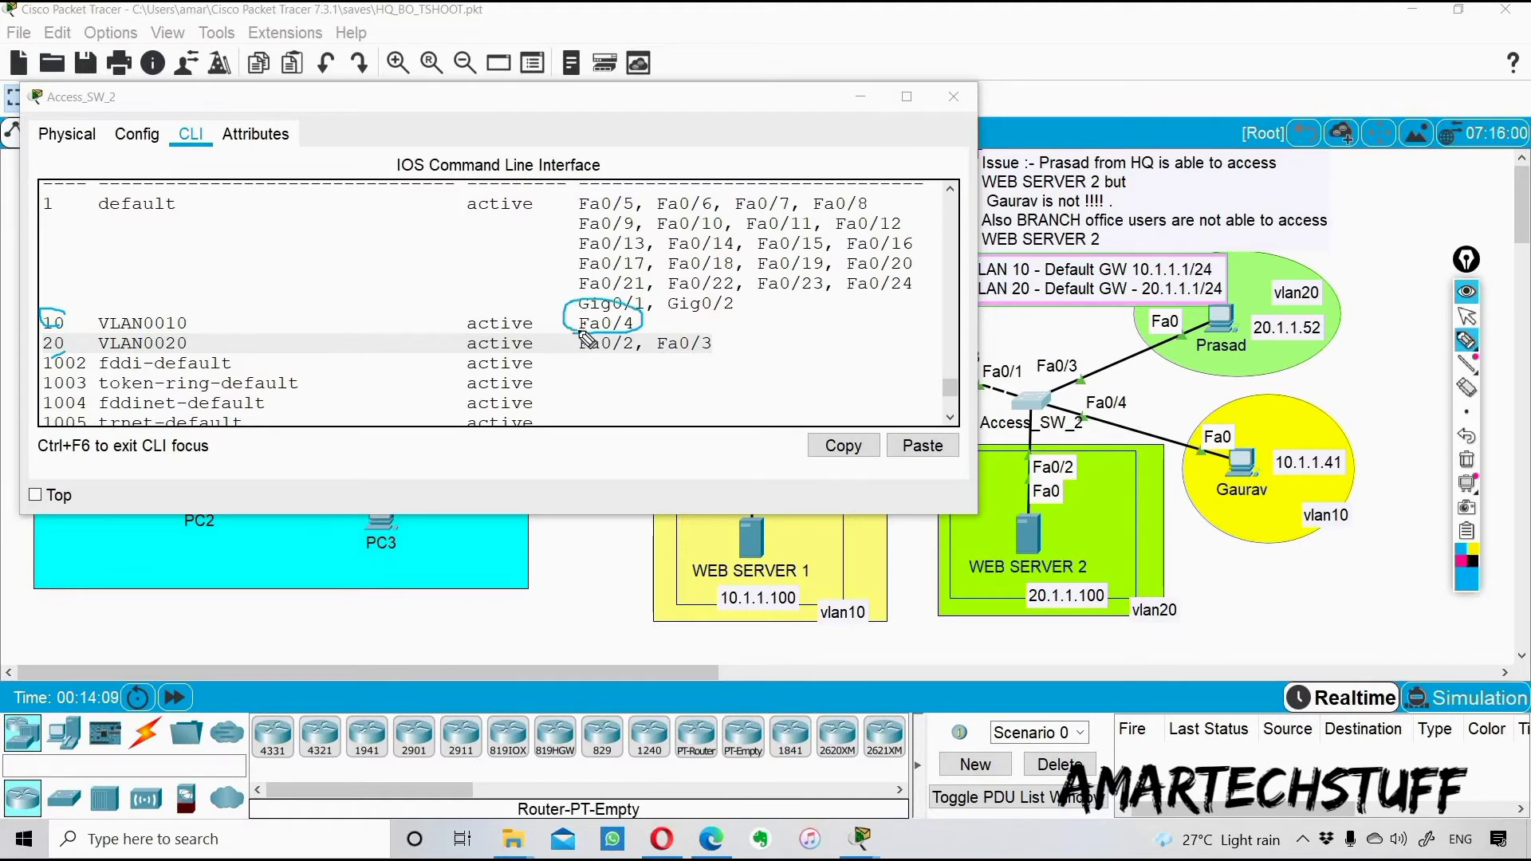
pyautogui.moveTo(1142, 410); pyautogui.dragTo(1112, 421)
pyautogui.moveTo(1243, 508); pyautogui.dragTo(1266, 498)
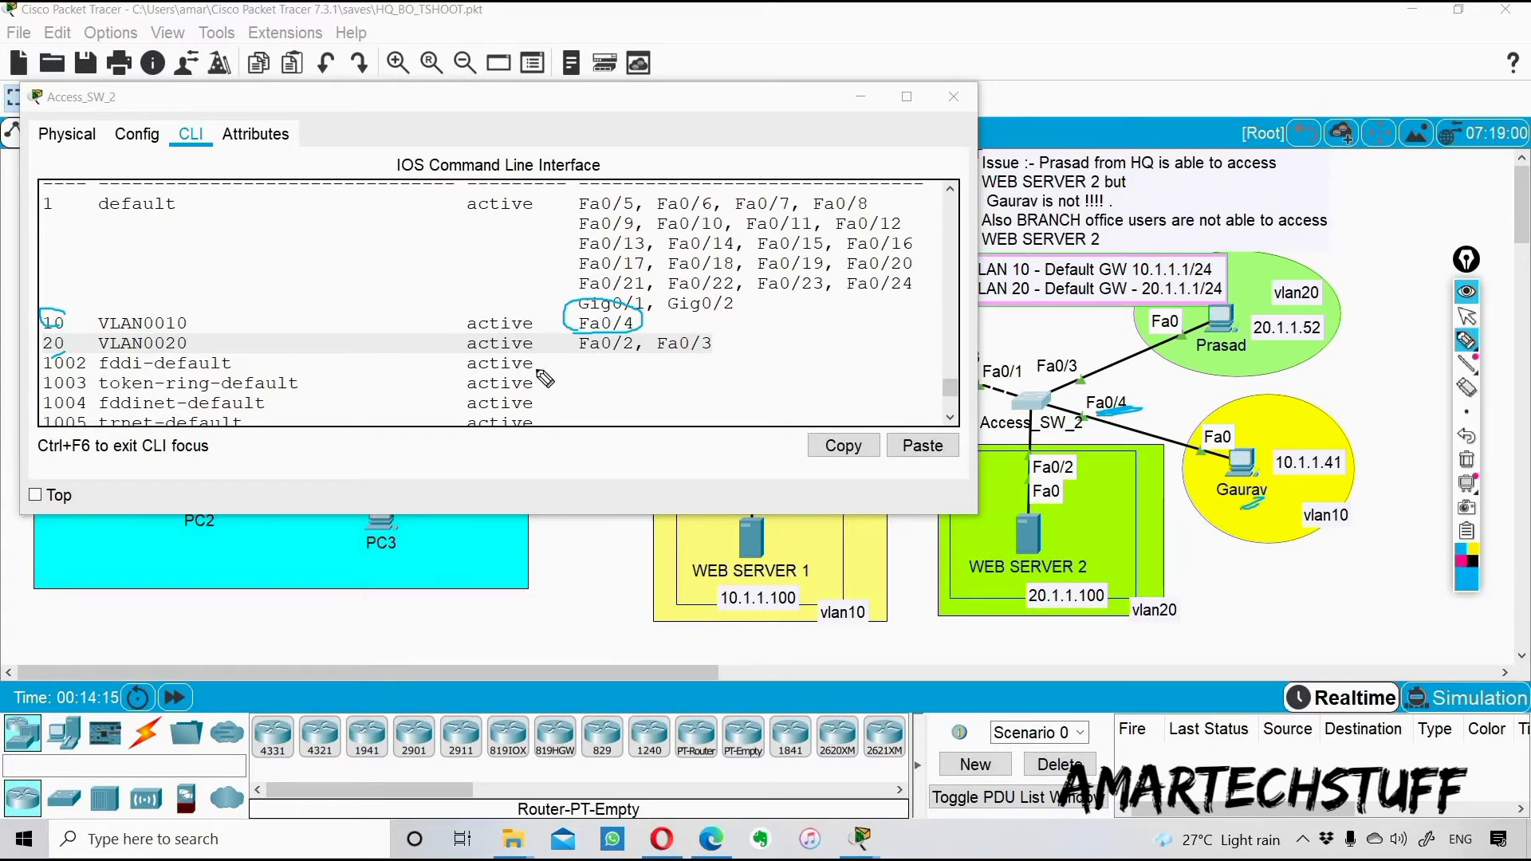
# Ink-mark Fa0/2, Fa0/3 and the Fa0/1 uplink, then wipe all annotations.
pyautogui.moveTo(591, 361); pyautogui.dragTo(739, 359)
pyautogui.moveTo(1089, 470)
pyautogui.mouseDown()
pyautogui.moveTo(1019, 446)
pyautogui.moveTo(1041, 482)
pyautogui.mouseUp()
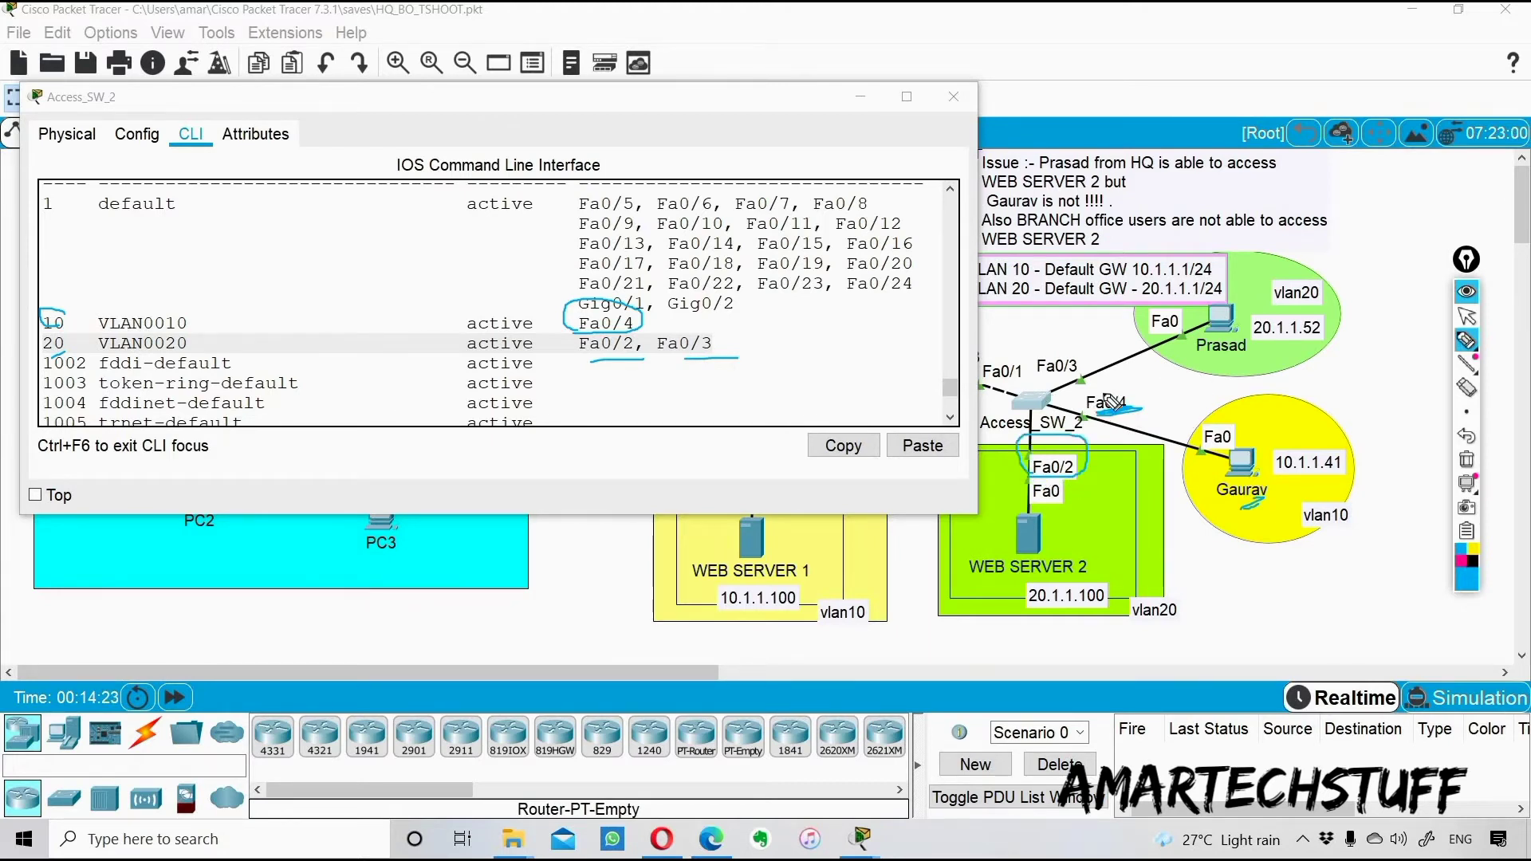
pyautogui.moveTo(1072, 385)
pyautogui.mouseDown()
pyautogui.moveTo(1076, 351)
pyautogui.moveTo(1035, 351)
pyautogui.moveTo(1040, 383)
pyautogui.mouseUp()
pyautogui.moveTo(1021, 345); pyautogui.dragTo(1029, 390)
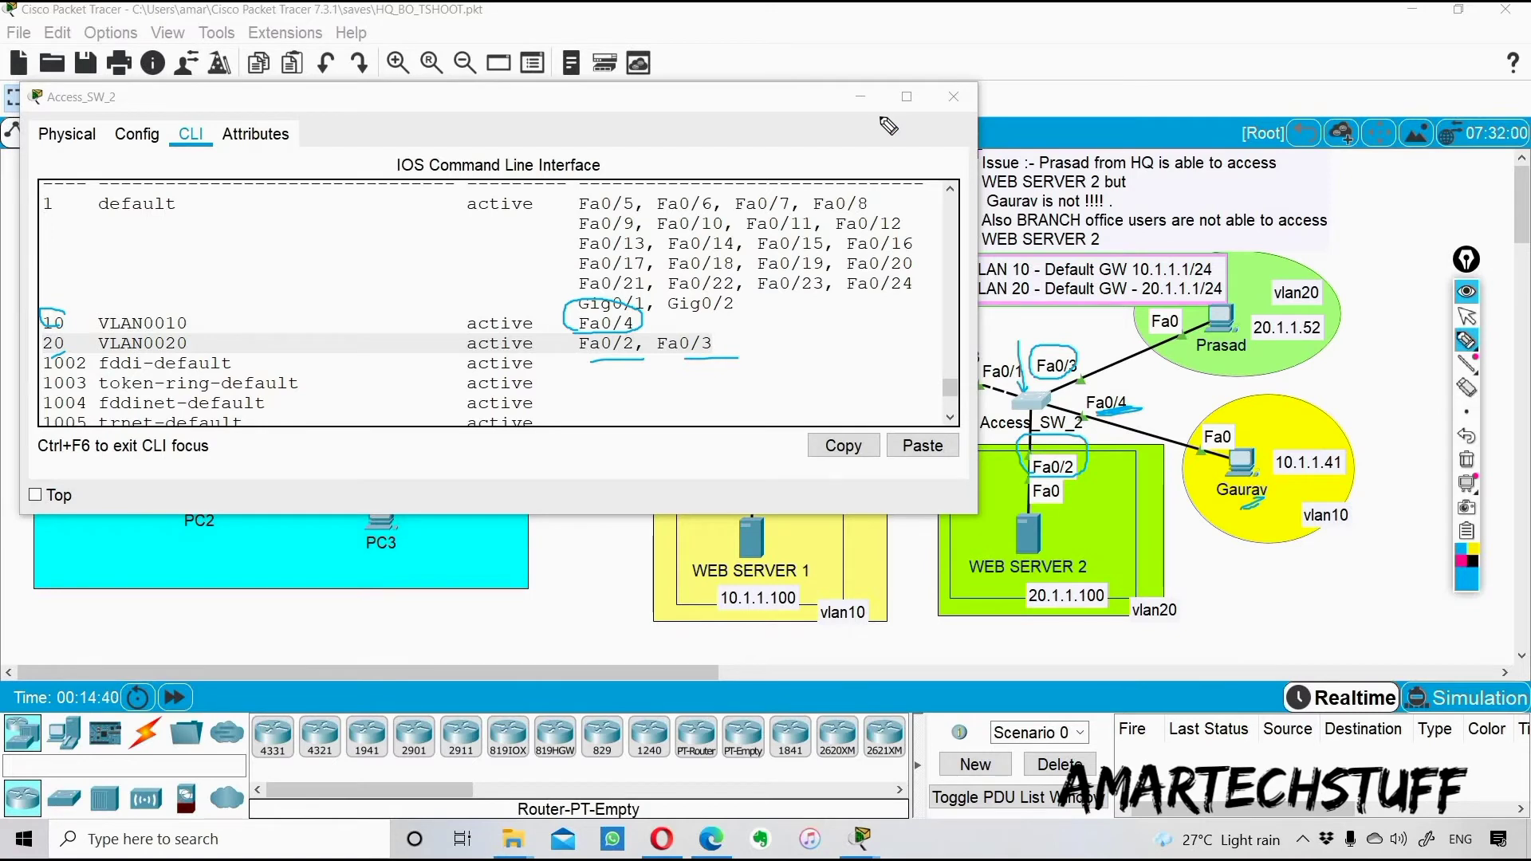
pyautogui.click(1467, 390)
pyautogui.hotkey('ctrl', 'shift', 'c')
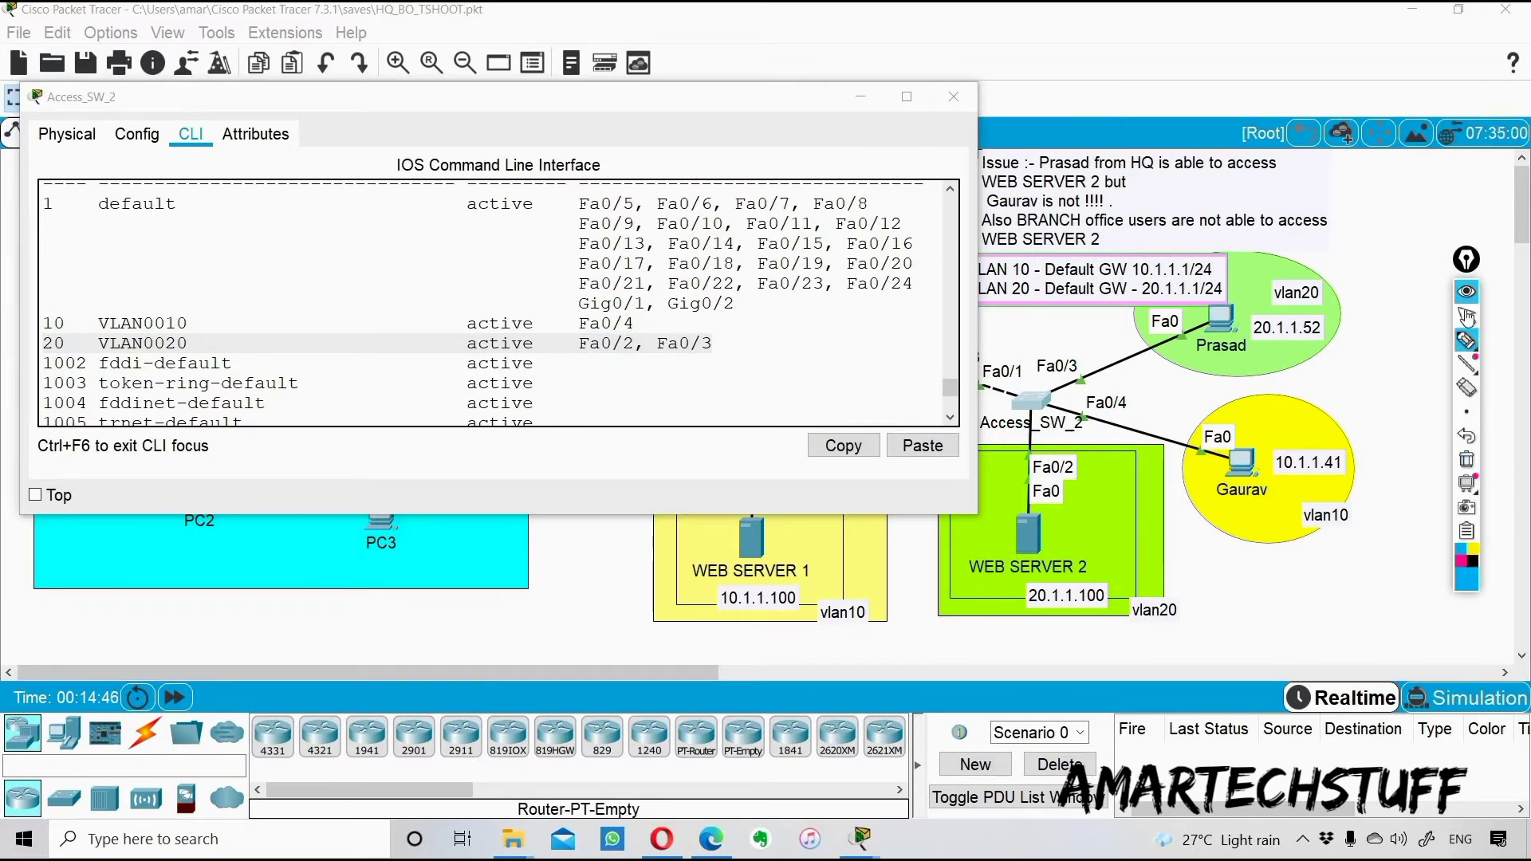
# Minimize Access_SW_2's window and open the Edge Switch window on the left.
pyautogui.click(860, 97)
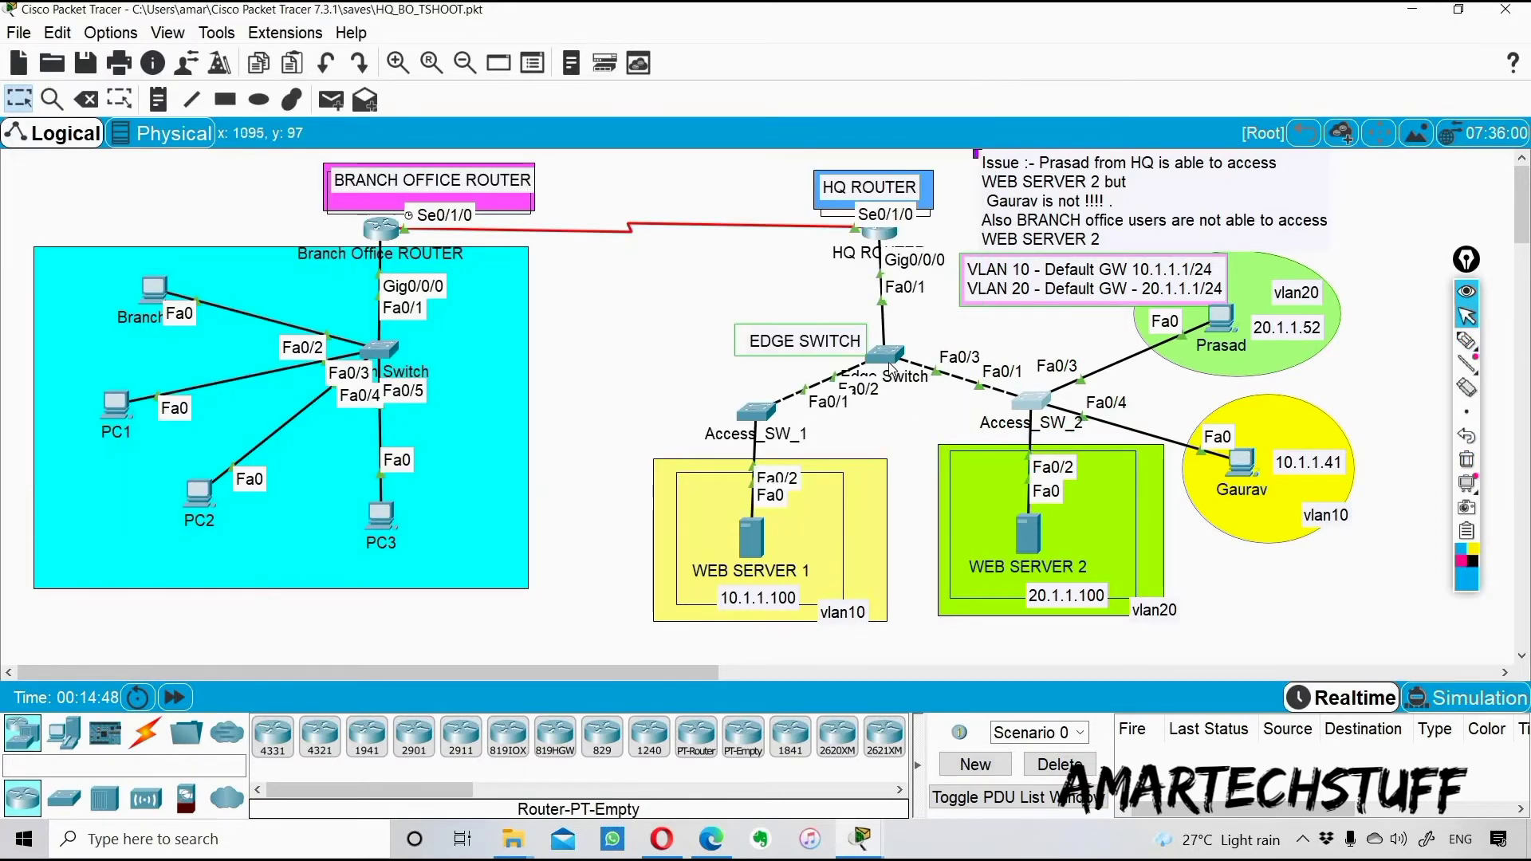
pyautogui.click(886, 356)
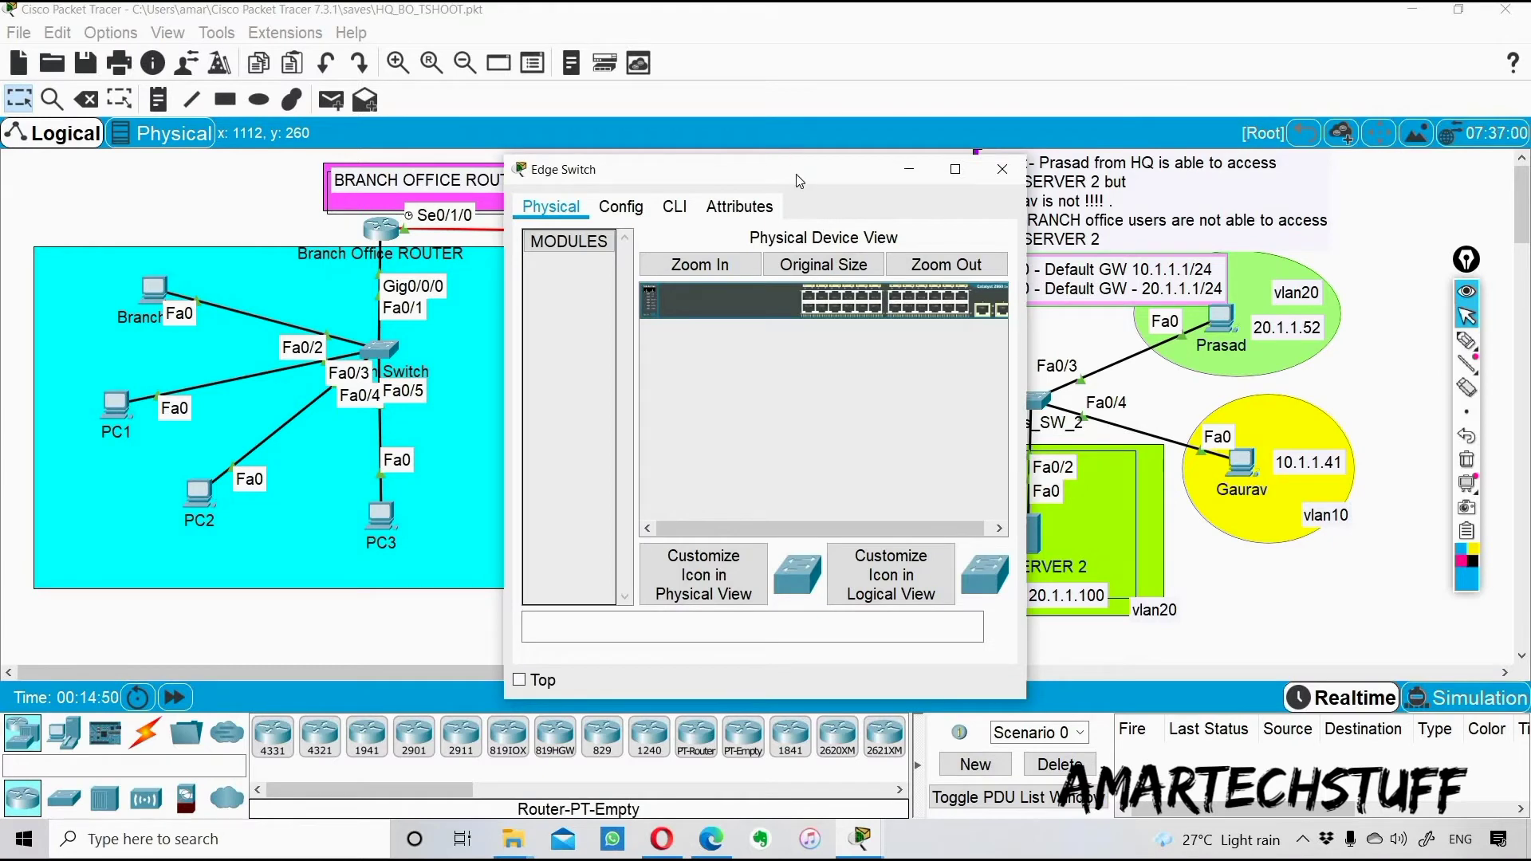
pyautogui.moveTo(585, 163); pyautogui.dragTo(192, 141)
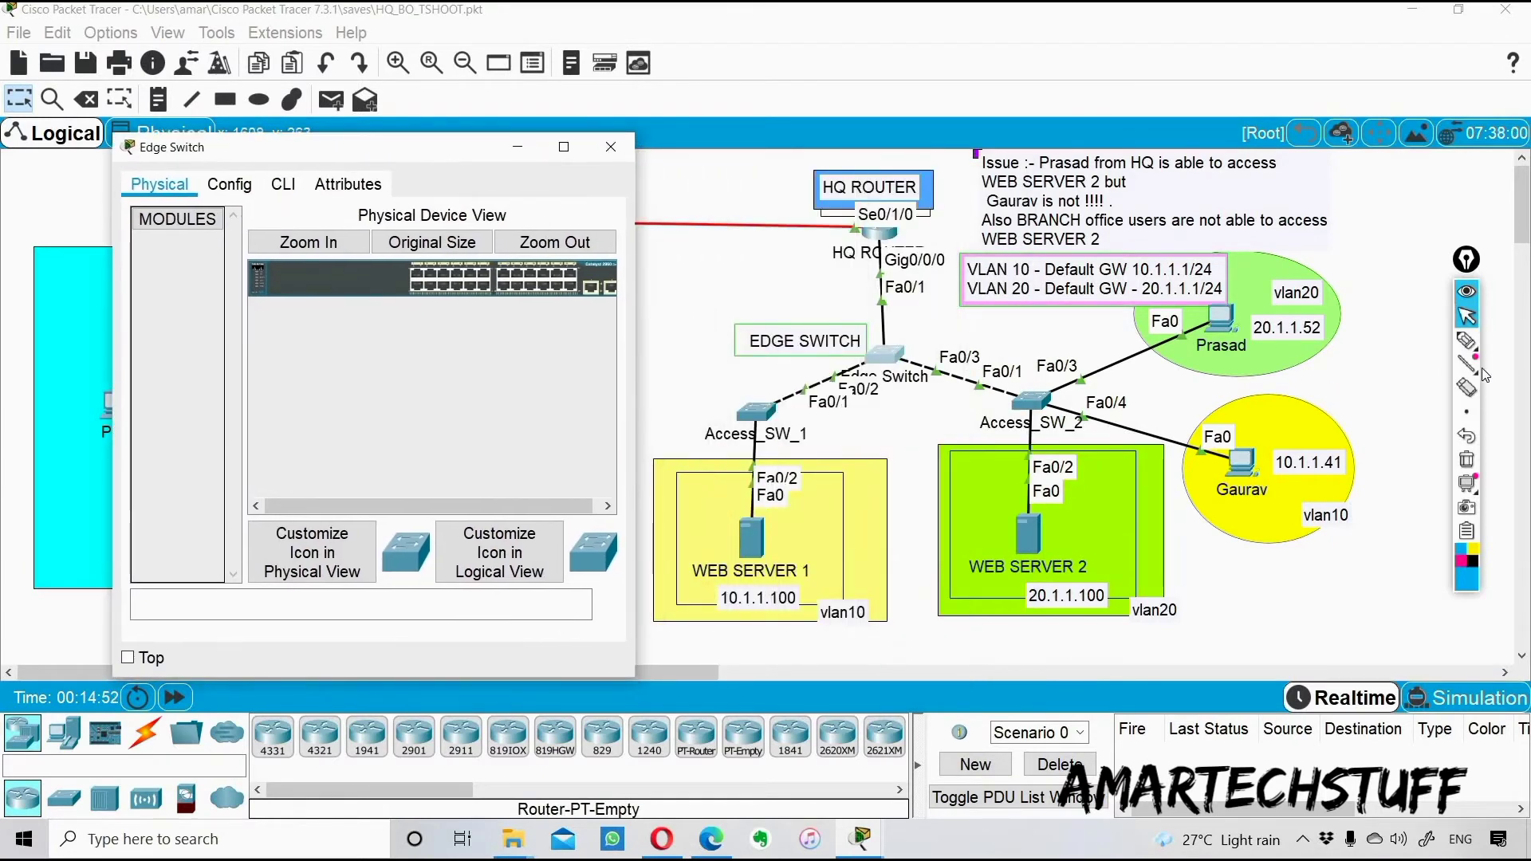
# Trace the VLAN 10 PC's path via HQ ROUTER and Edge Switch to WEB SERVER 2, then open the Edge Switch CLI.
pyautogui.click(1467, 341)
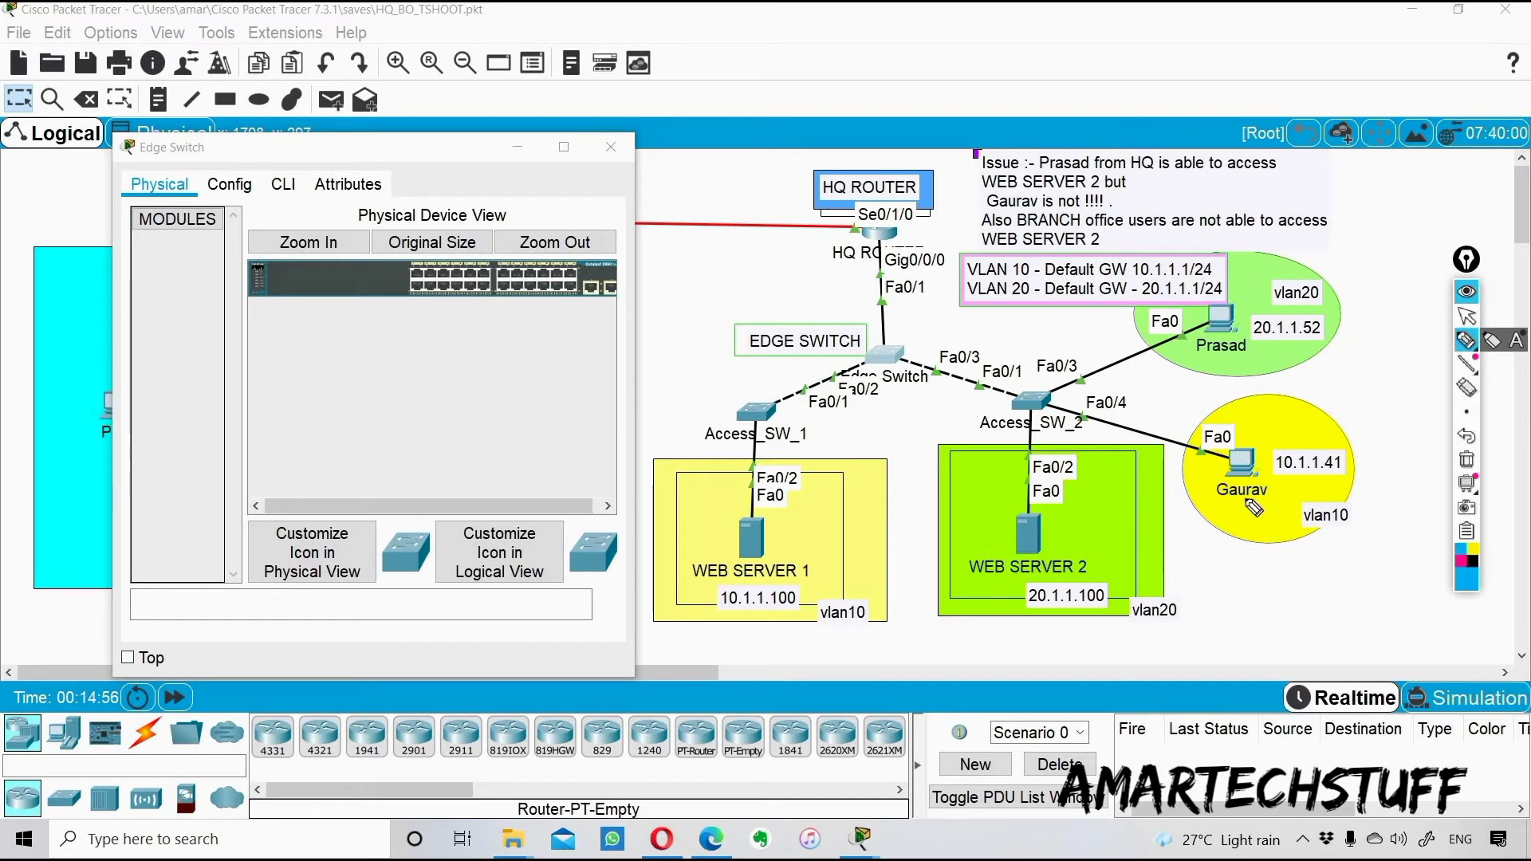
pyautogui.moveTo(1235, 501); pyautogui.dragTo(1288, 495)
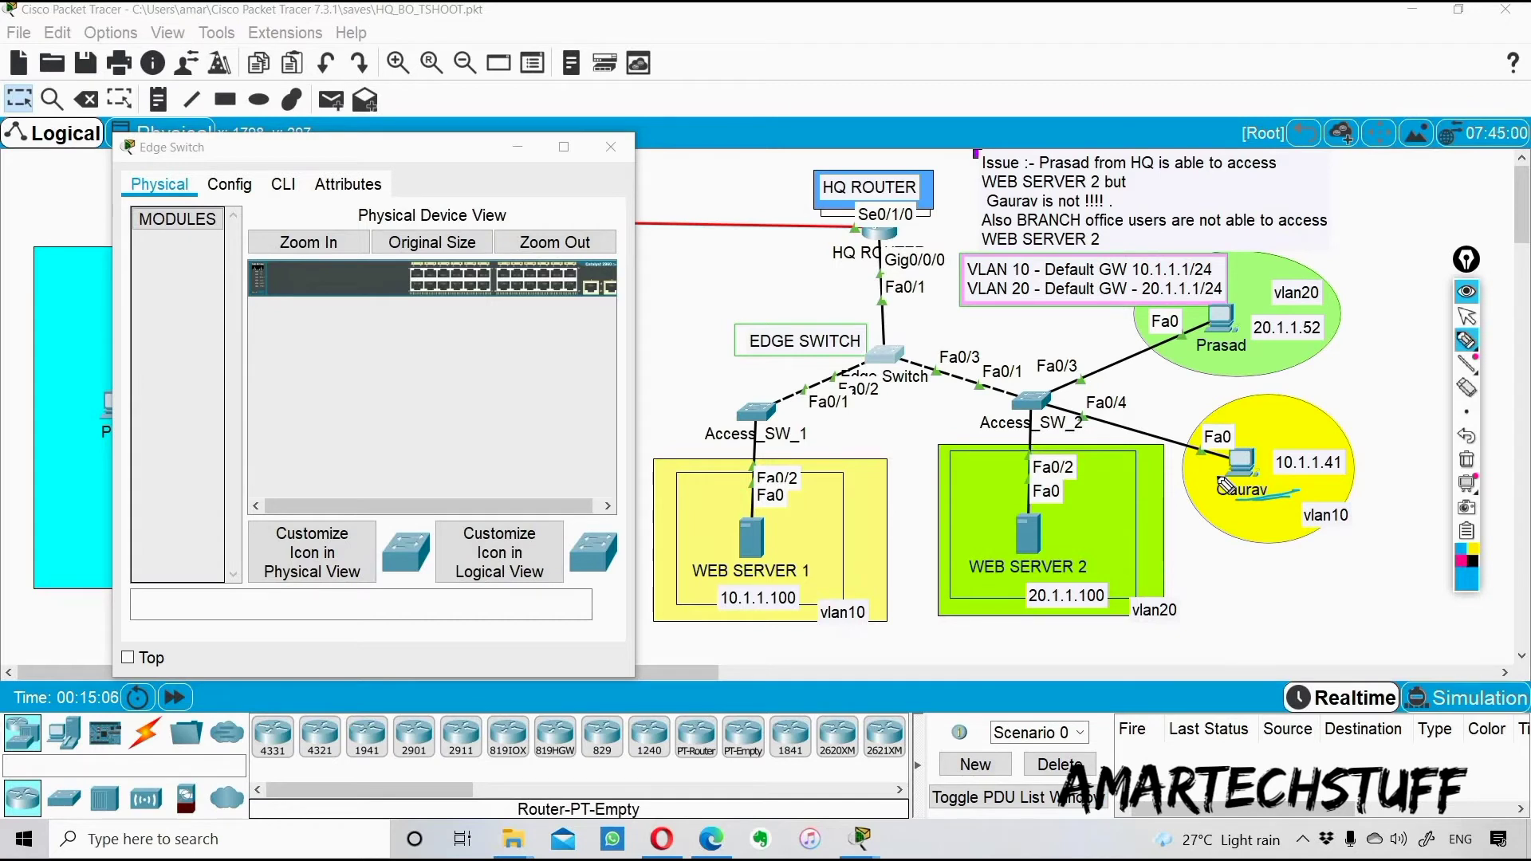
pyautogui.moveTo(1206, 463)
pyautogui.mouseDown()
pyautogui.moveTo(913, 380)
pyautogui.moveTo(898, 362)
pyautogui.moveTo(895, 247)
pyautogui.mouseUp()
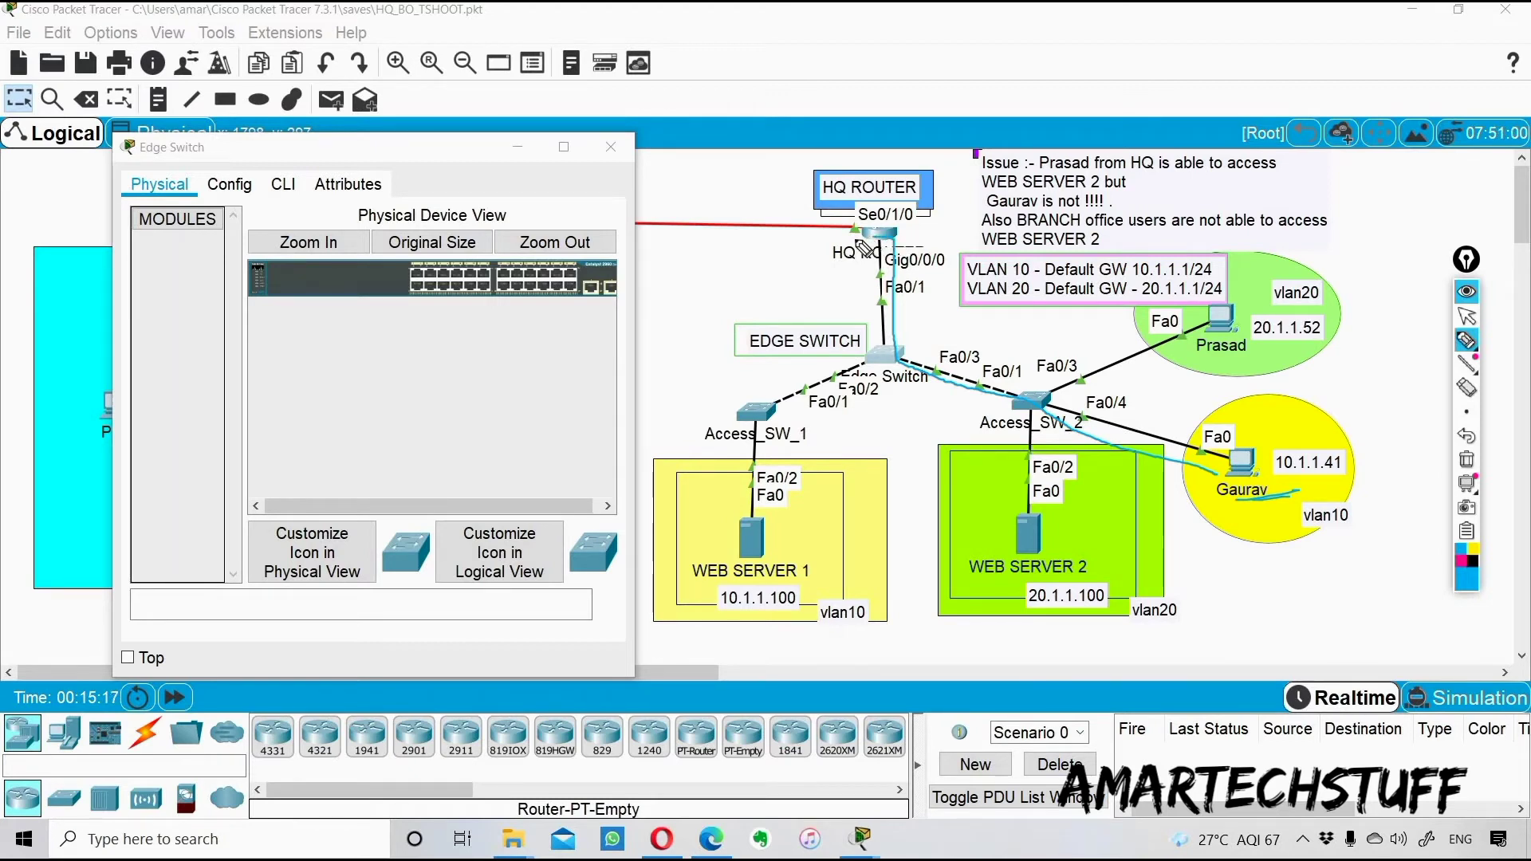
pyautogui.moveTo(856, 253)
pyautogui.mouseDown()
pyautogui.moveTo(871, 351)
pyautogui.moveTo(925, 394)
pyautogui.moveTo(986, 408)
pyautogui.moveTo(1022, 520)
pyautogui.moveTo(1032, 504)
pyautogui.mouseUp()
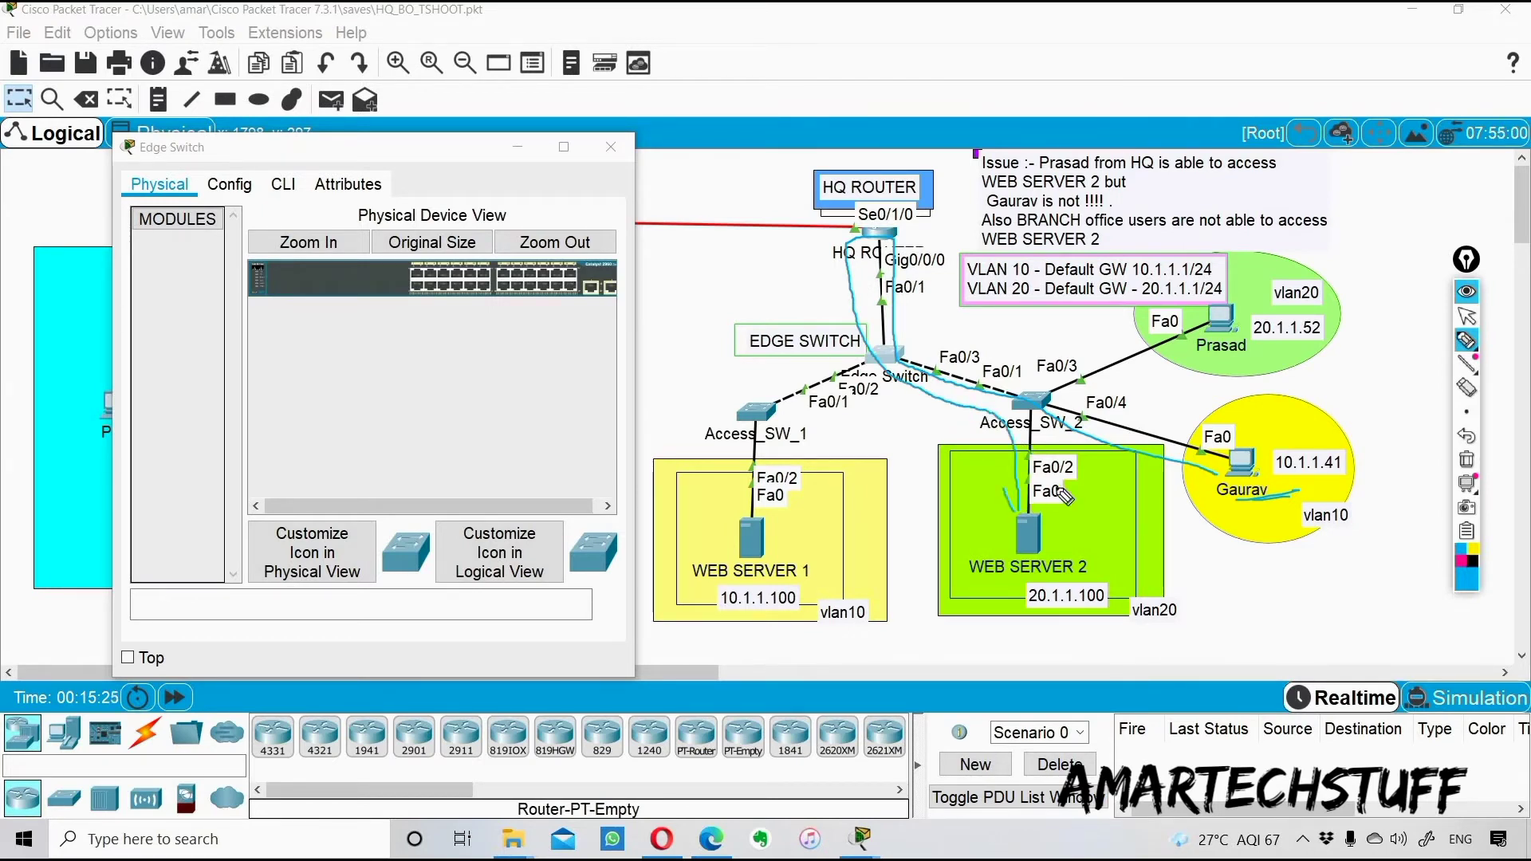
pyautogui.moveTo(1204, 467)
pyautogui.mouseDown()
pyautogui.moveTo(1156, 461)
pyautogui.moveTo(1178, 479)
pyautogui.mouseUp()
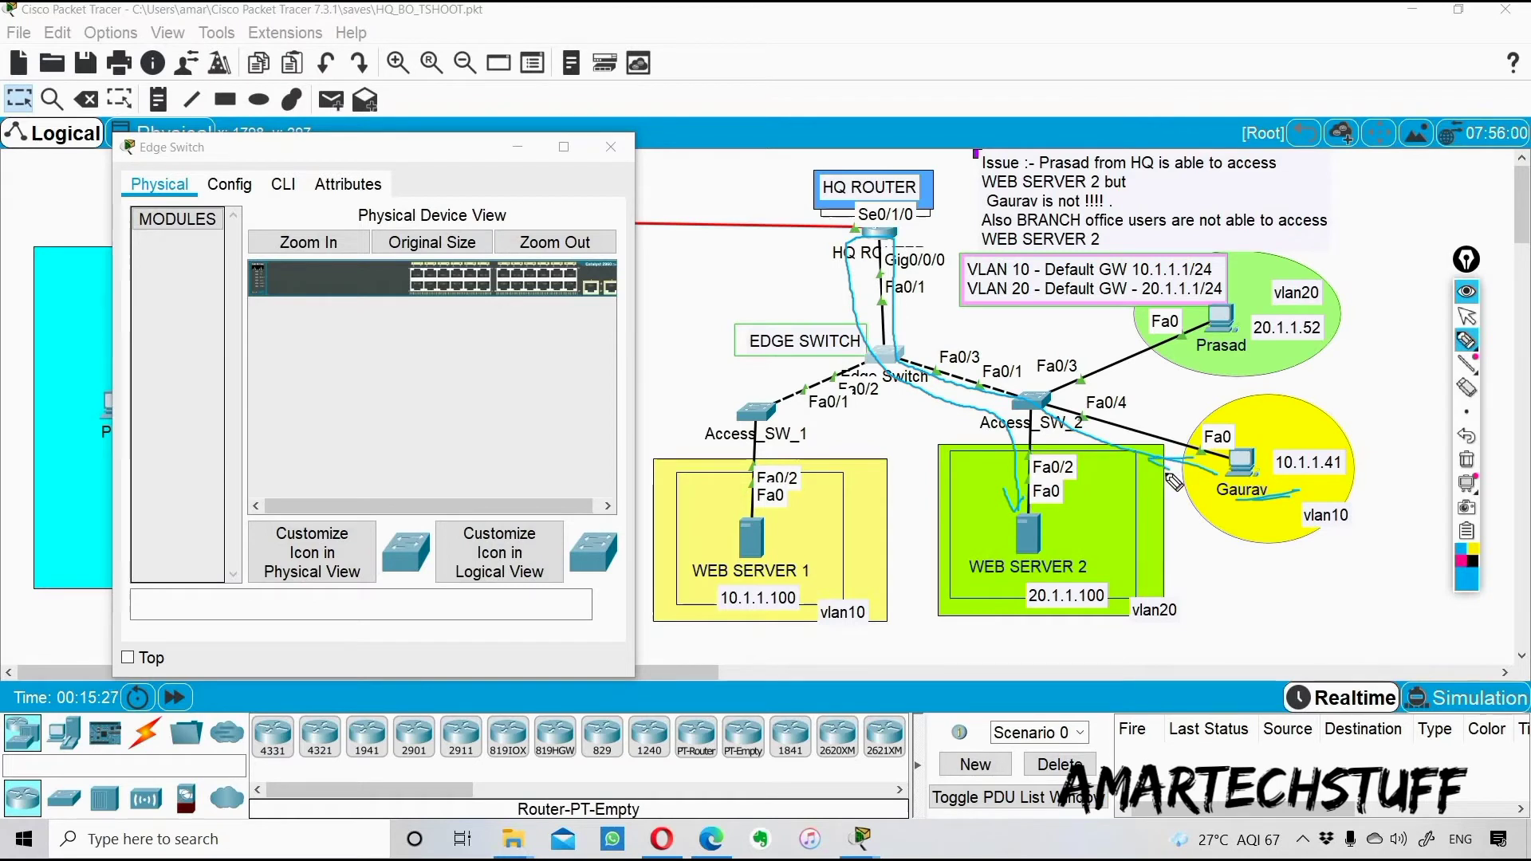
pyautogui.click(1467, 316)
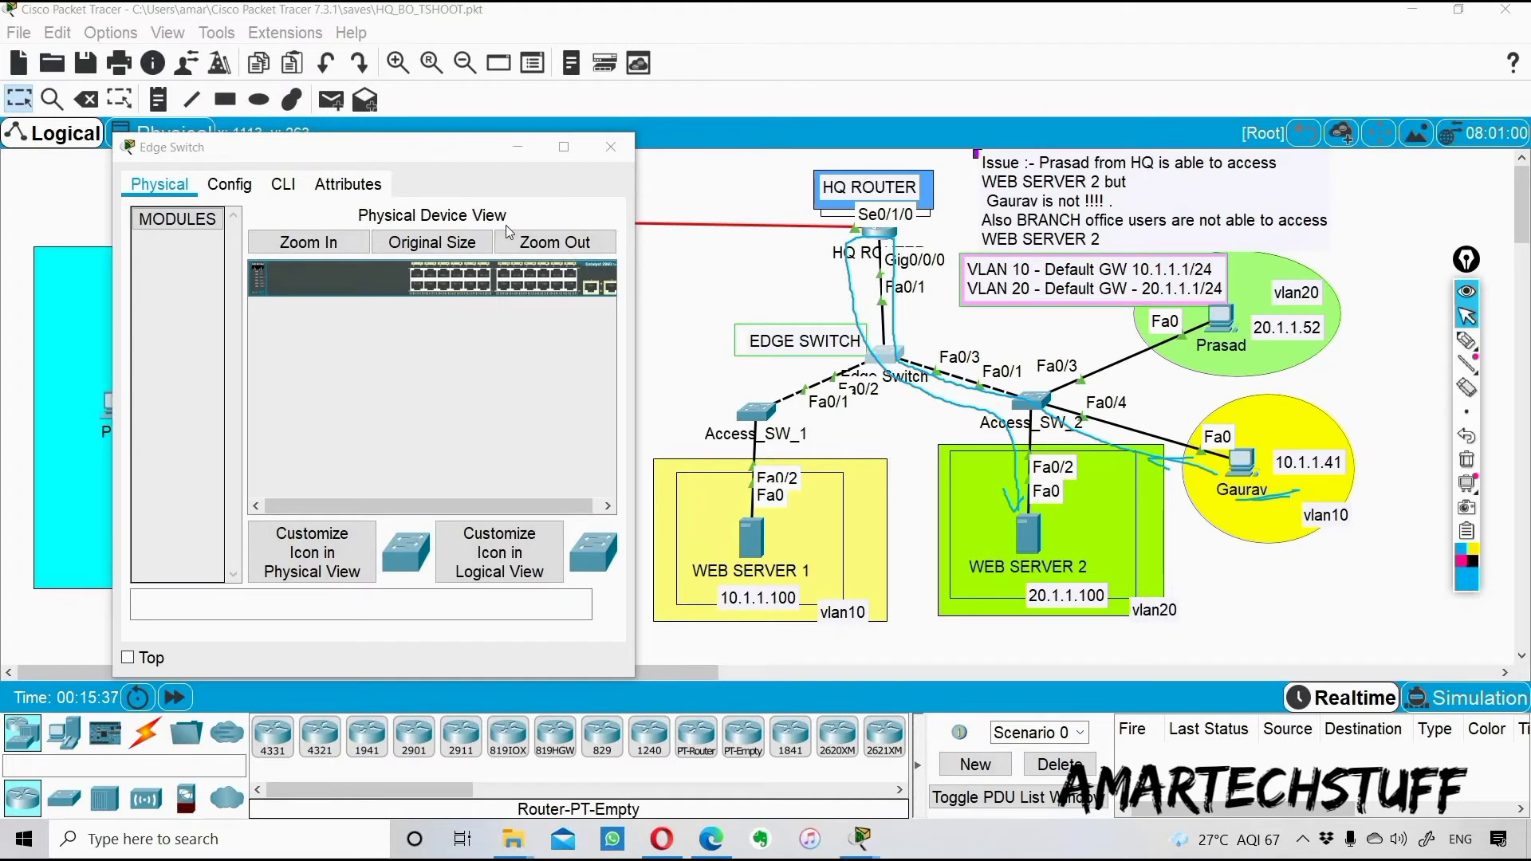
pyautogui.click(282, 186)
# Widen the Edge Switch window, clear the ink, and bring the window fully into view.
pyautogui.moveTo(637, 325); pyautogui.dragTo(1199, 331)
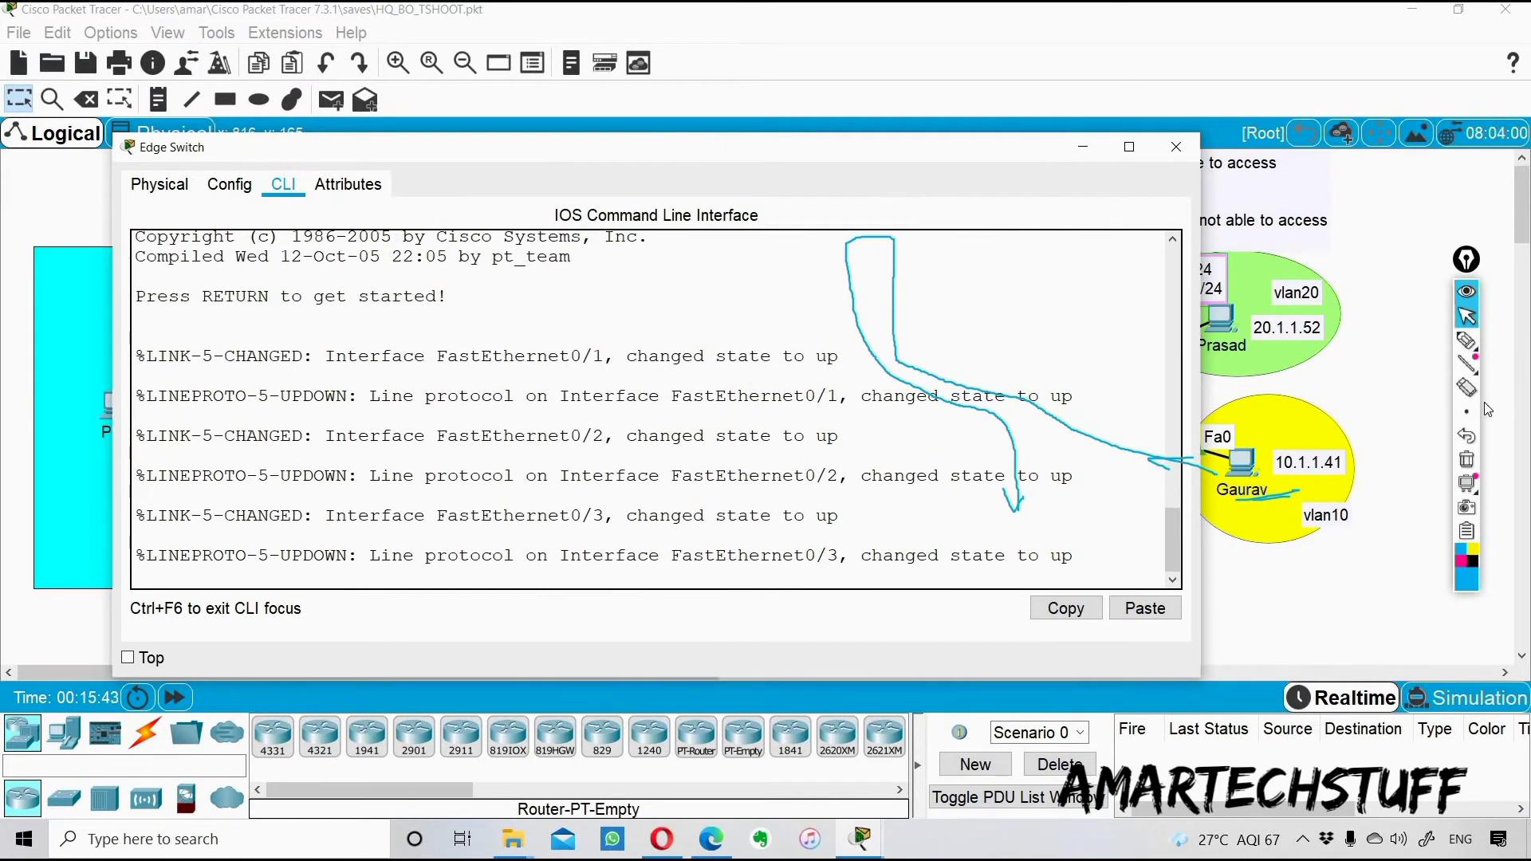
pyautogui.click(1469, 461)
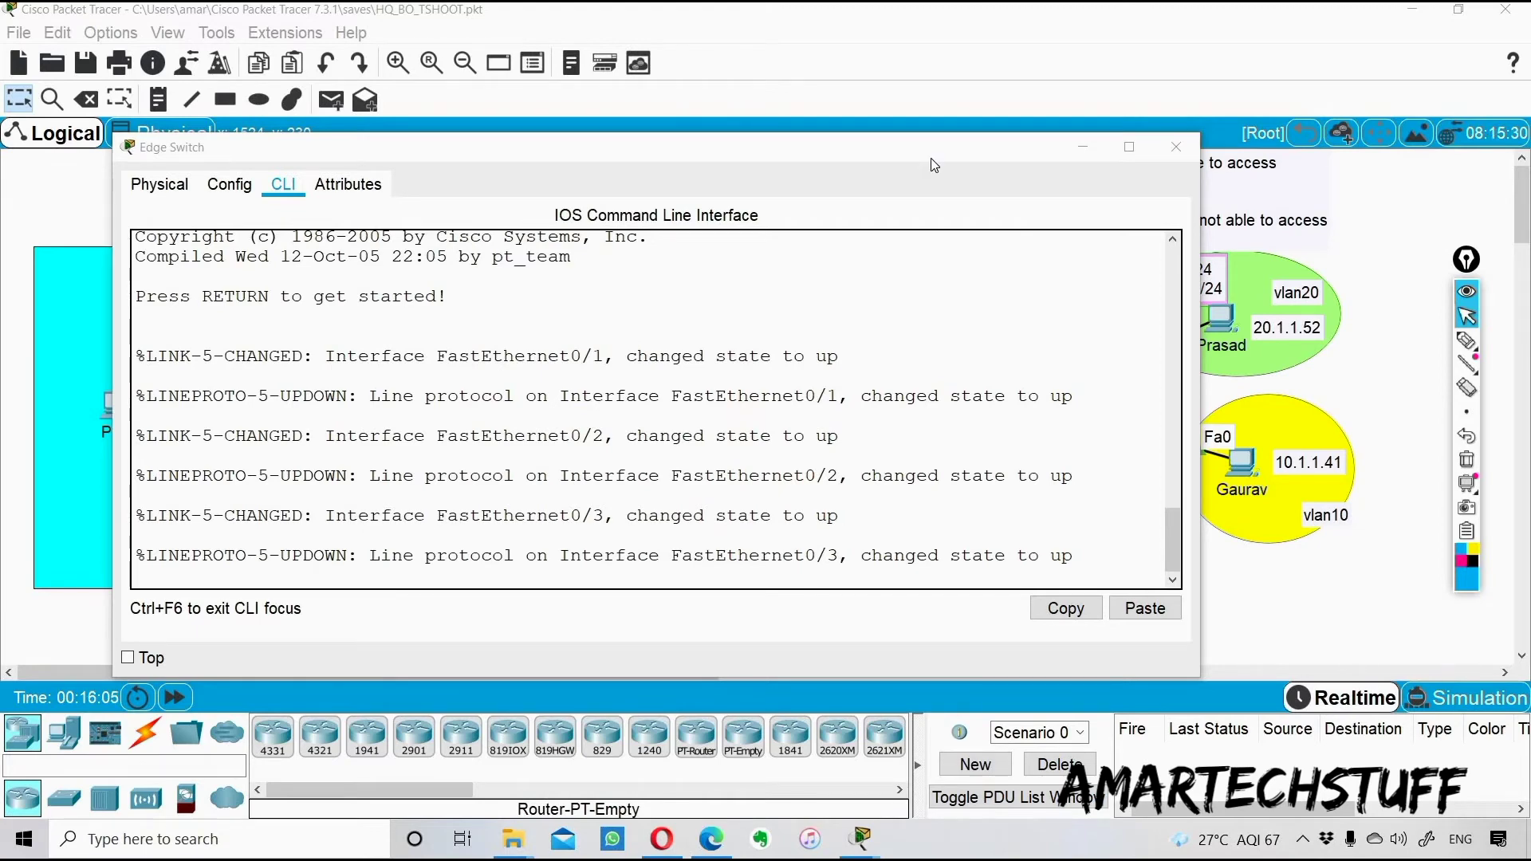
pyautogui.moveTo(934, 166); pyautogui.dragTo(1147, 441)
pyautogui.moveTo(1040, 422); pyautogui.dragTo(1037, 414)
pyautogui.moveTo(1037, 492); pyautogui.dragTo(1120, 227)
# Run enable and show vlan on the Edge Switch, revealing VLAN 10 but no VLAN 20.
pyautogui.press('Return')
pyautogui.press('Return')
pyautogui.press('Return')
pyautogui.press('Return')
pyautogui.press('Return')
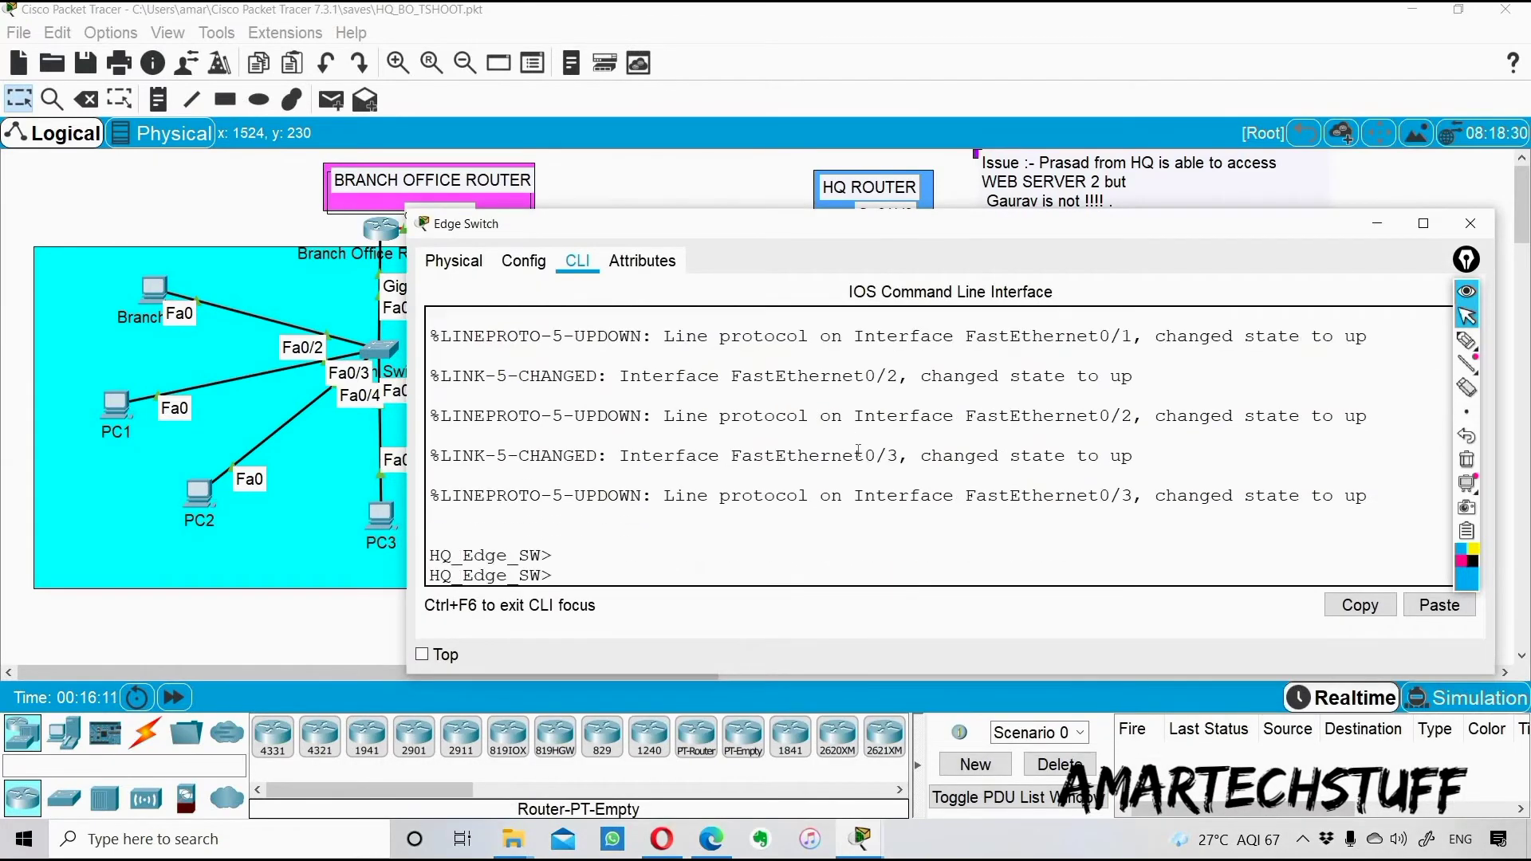
pyautogui.write('sh')
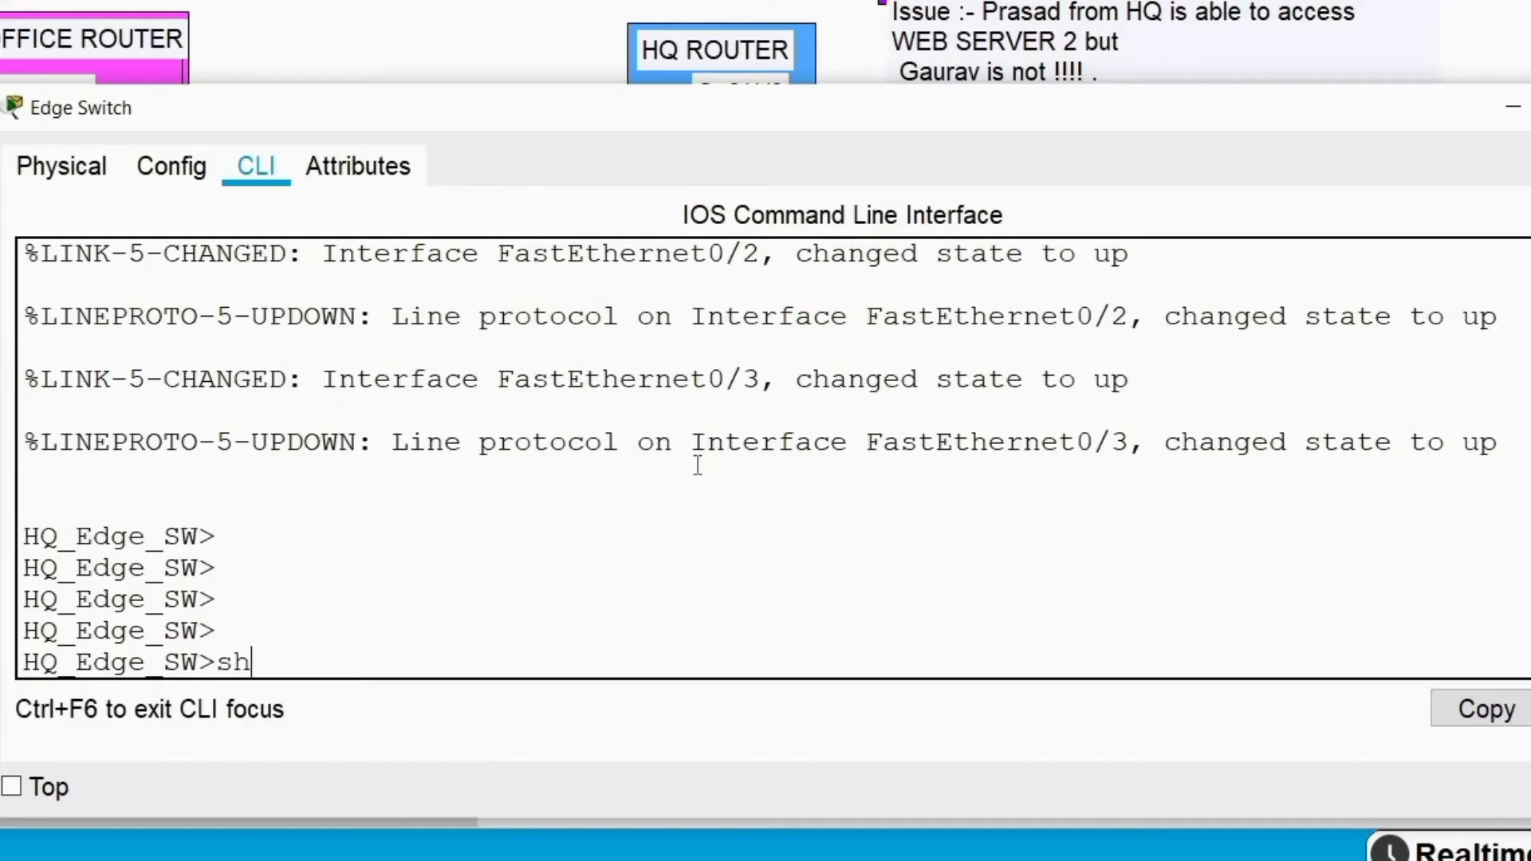
pyautogui.press('BackSpace')
pyautogui.press('BackSpace')
pyautogui.write('en')
pyautogui.press('Return')
pyautogui.press('Return')
pyautogui.write('sh vlan')
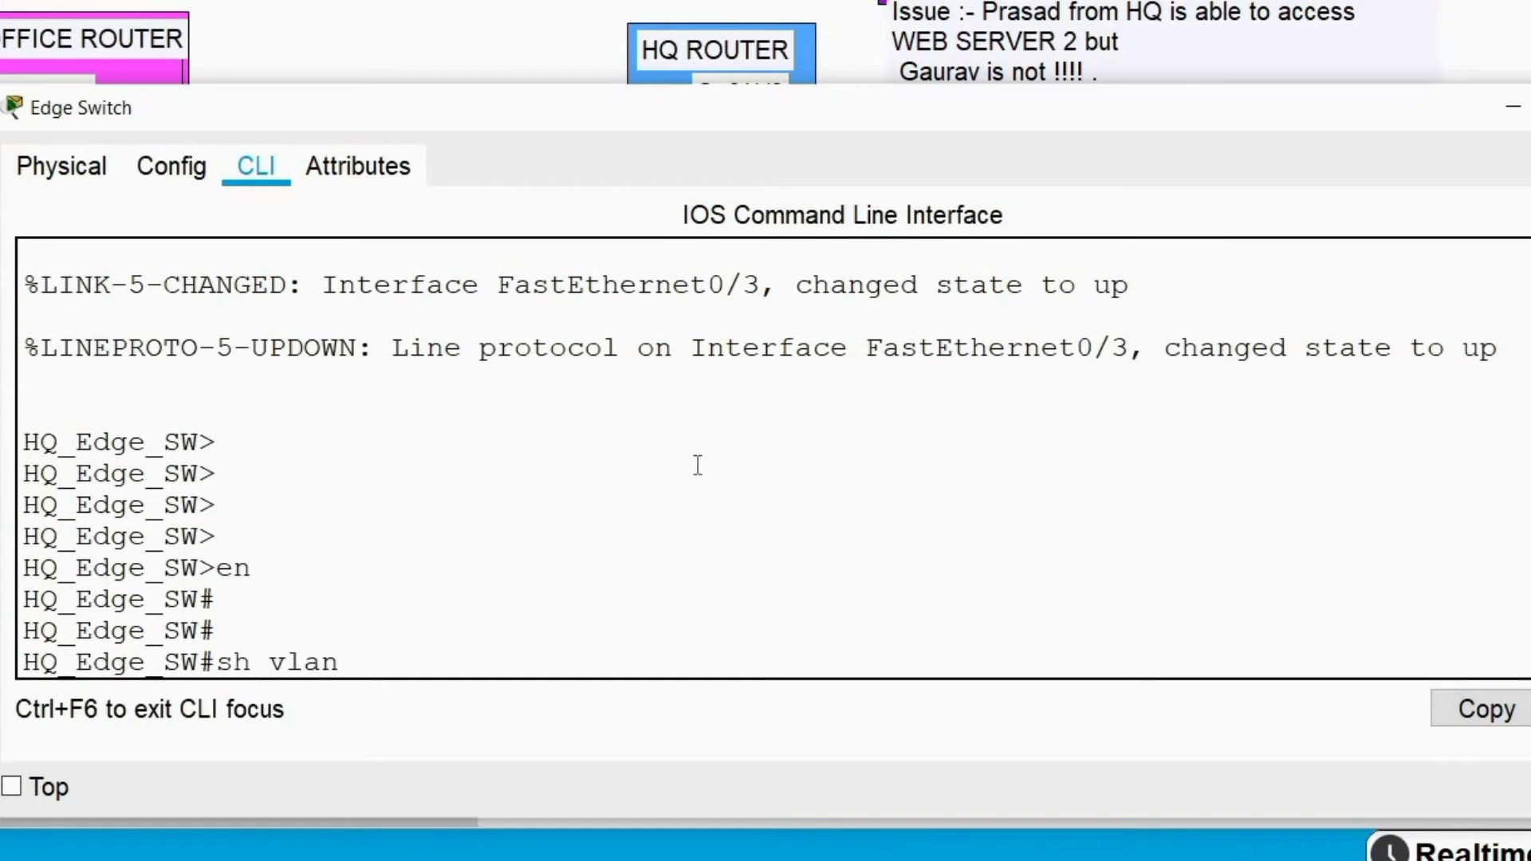
pyautogui.press('Return')
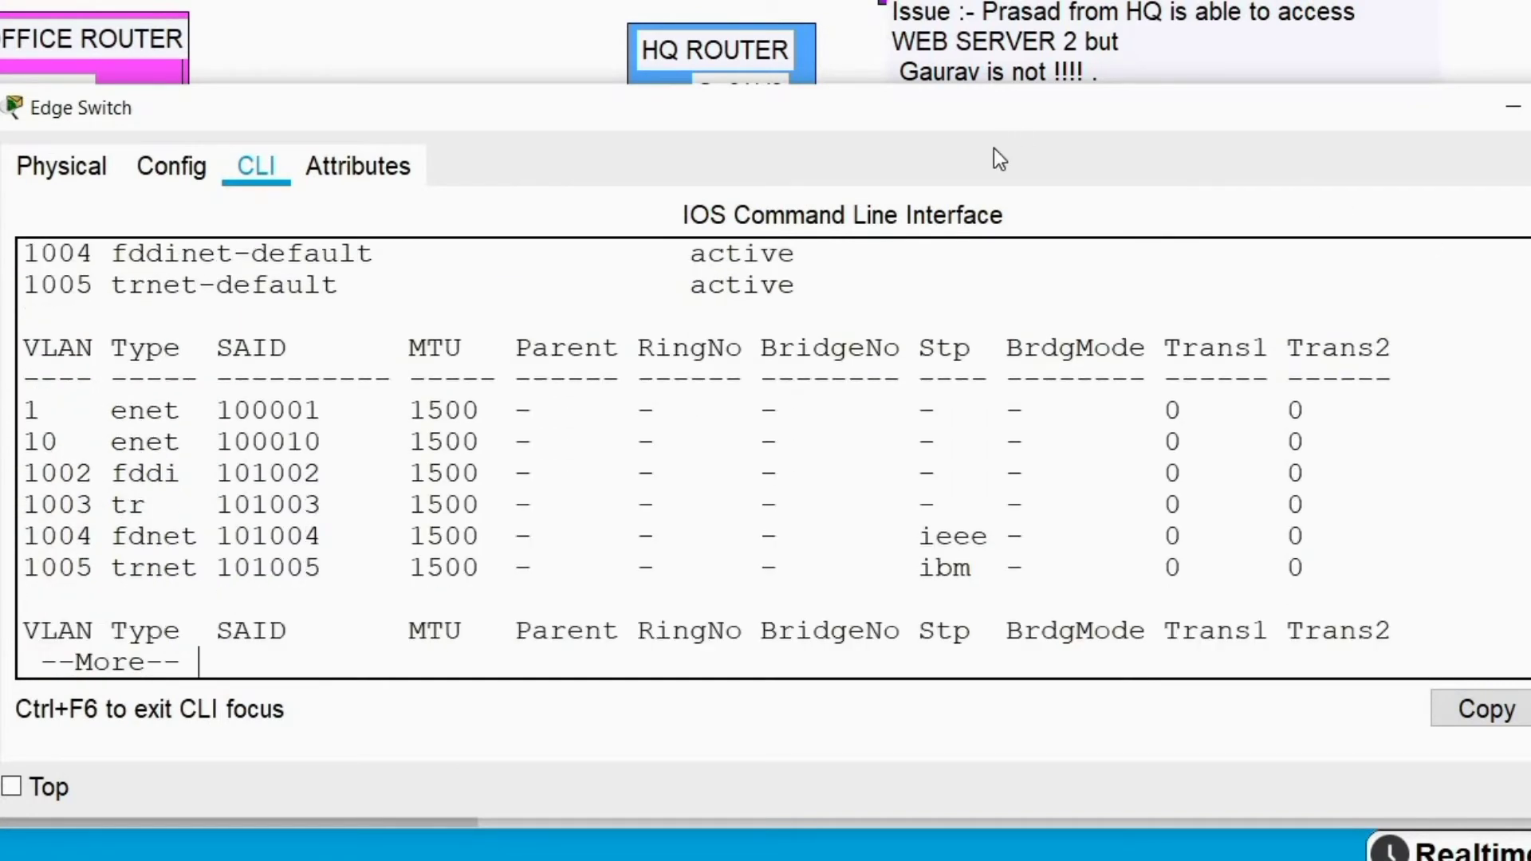
pyautogui.press('space')
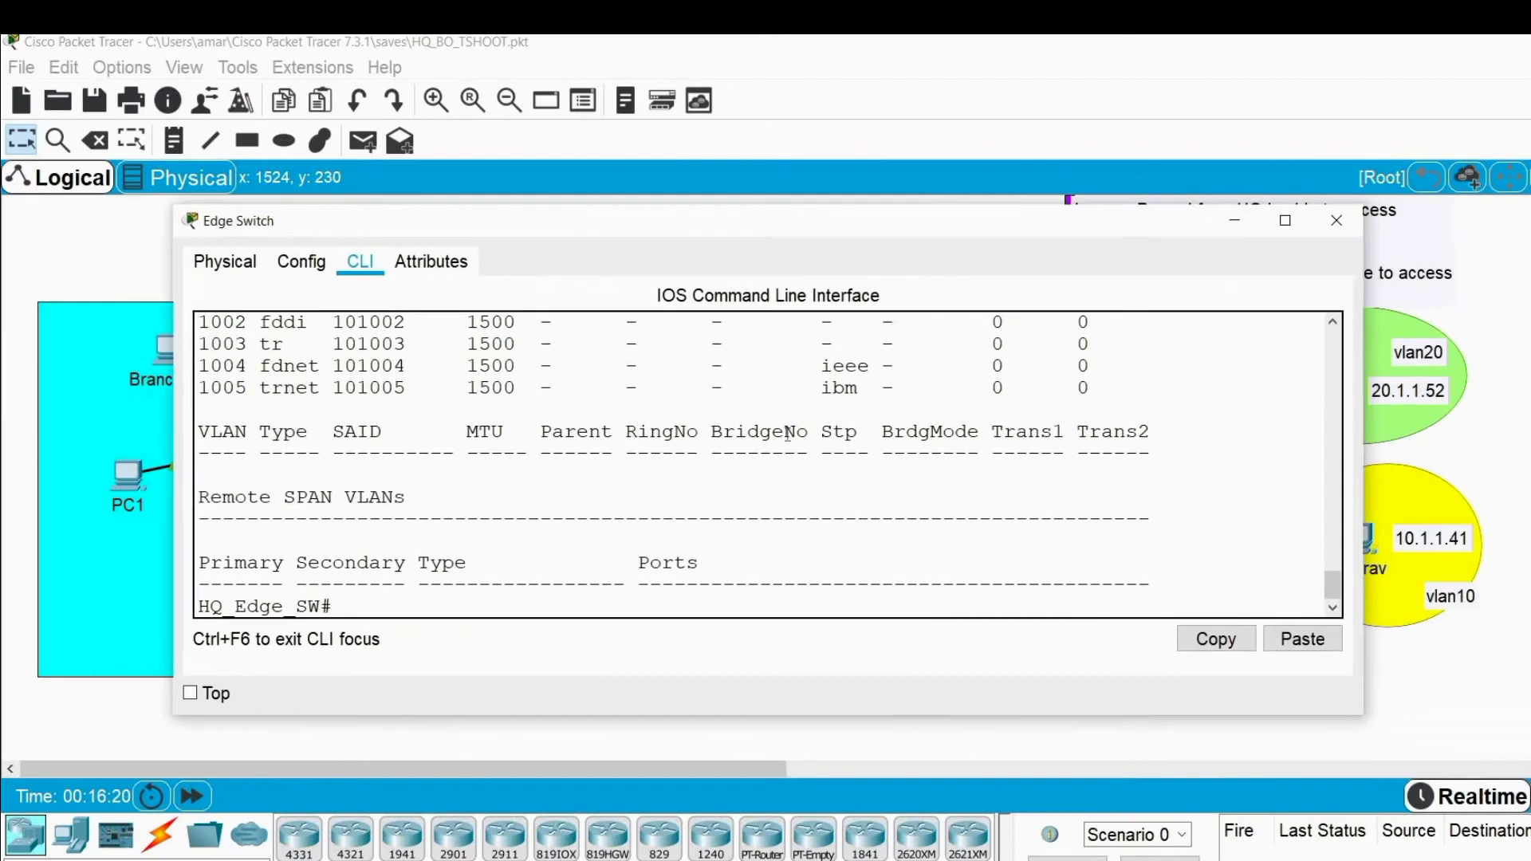
pyautogui.scroll(1, 878, 415)
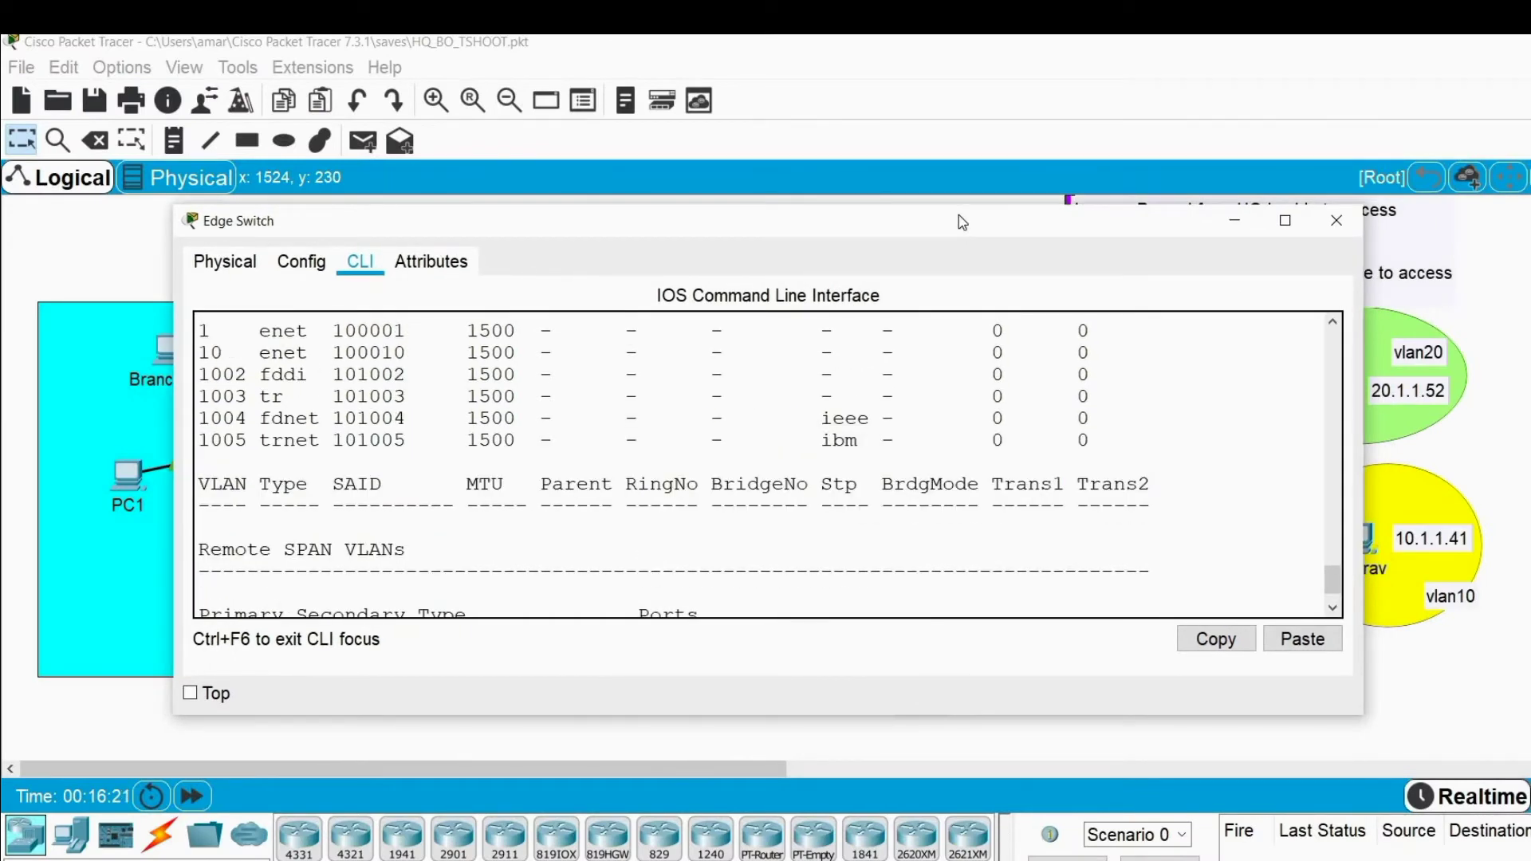
pyautogui.click(1507, 431)
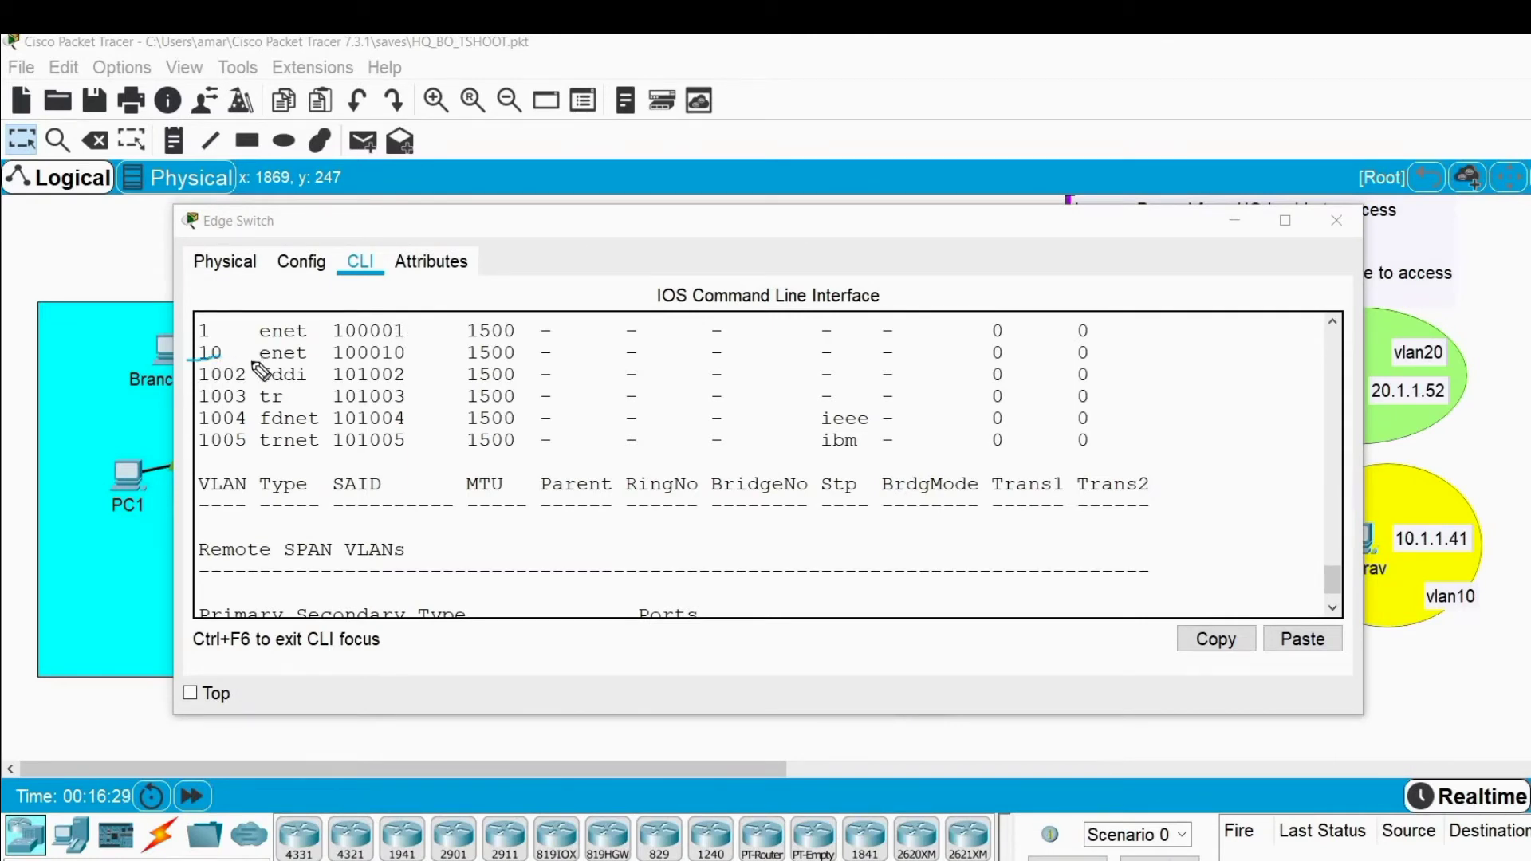
pyautogui.moveTo(344, 443)
pyautogui.mouseDown()
pyautogui.moveTo(381, 483)
pyautogui.moveTo(362, 492)
pyautogui.moveTo(393, 496)
pyautogui.moveTo(413, 466)
pyautogui.mouseUp()
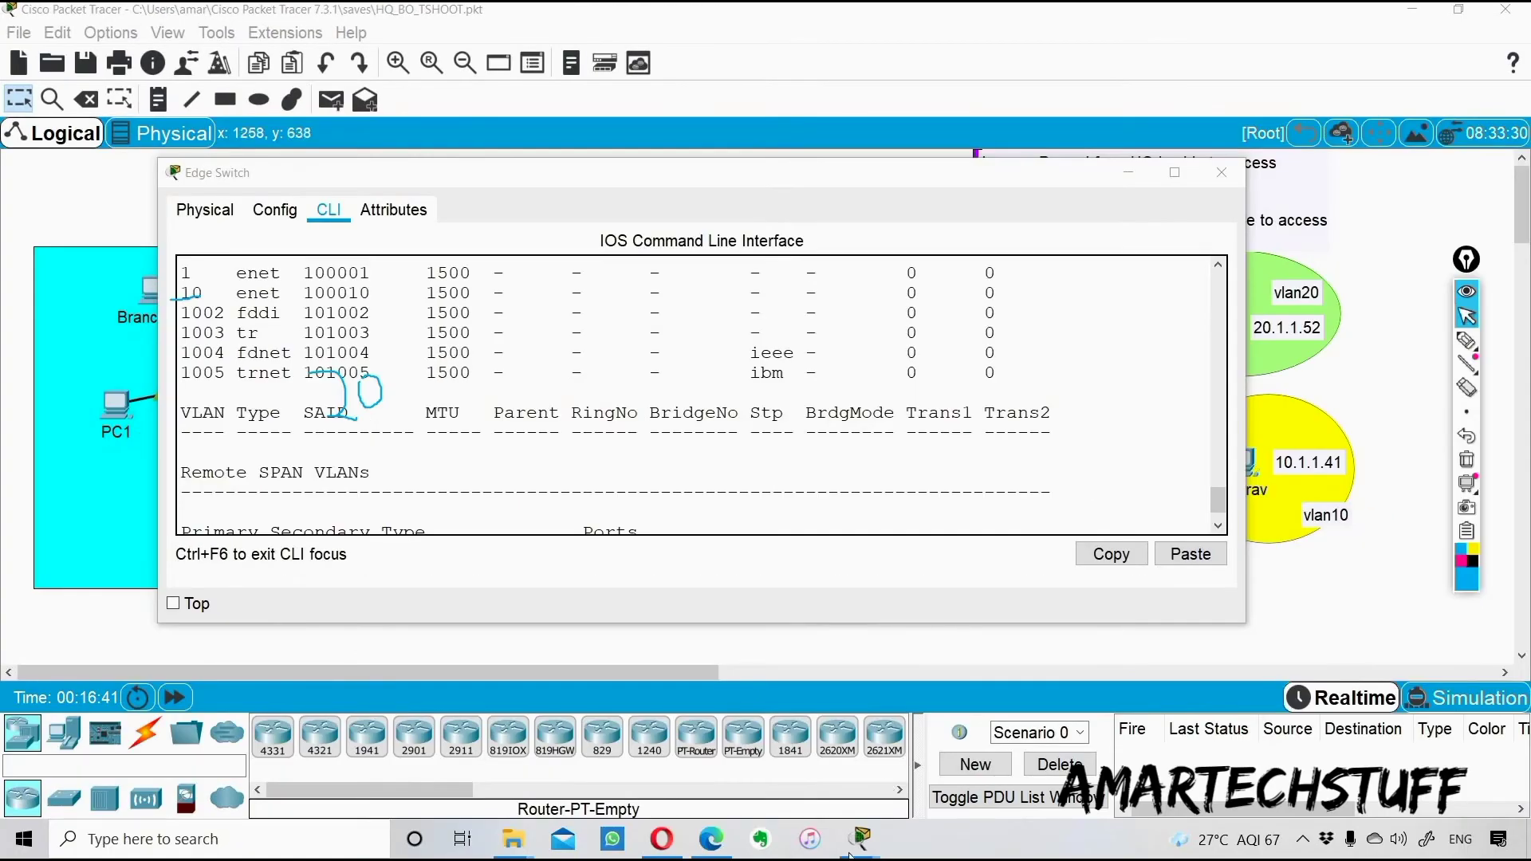
# Bring the VLAN 10 PC's prompt beside the switch and rerun ping 20.1.1.100 without -t.
pyautogui.moveTo(867, 843)
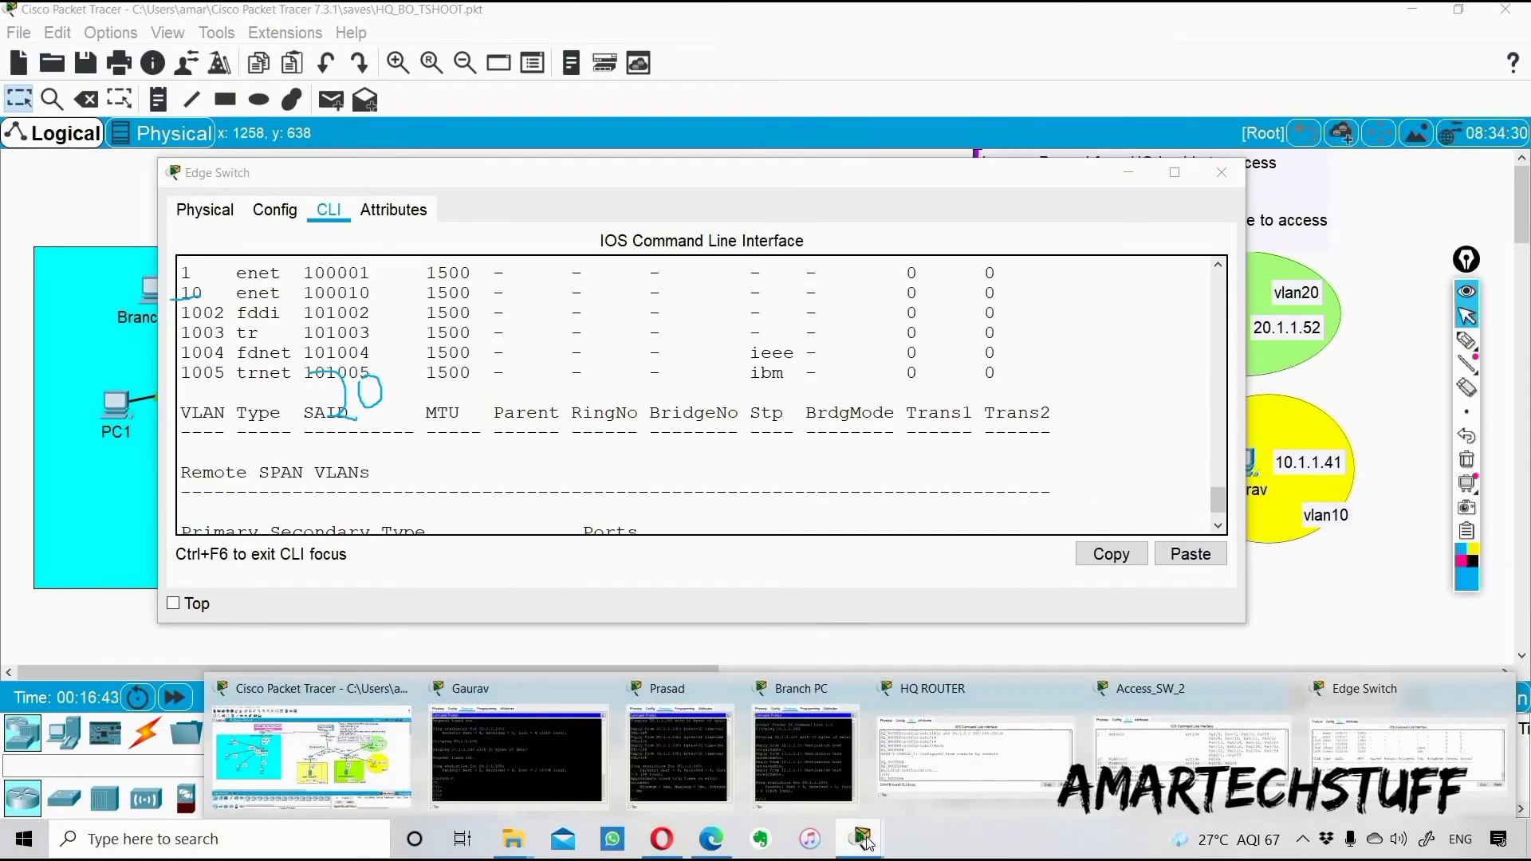
pyautogui.click(546, 764)
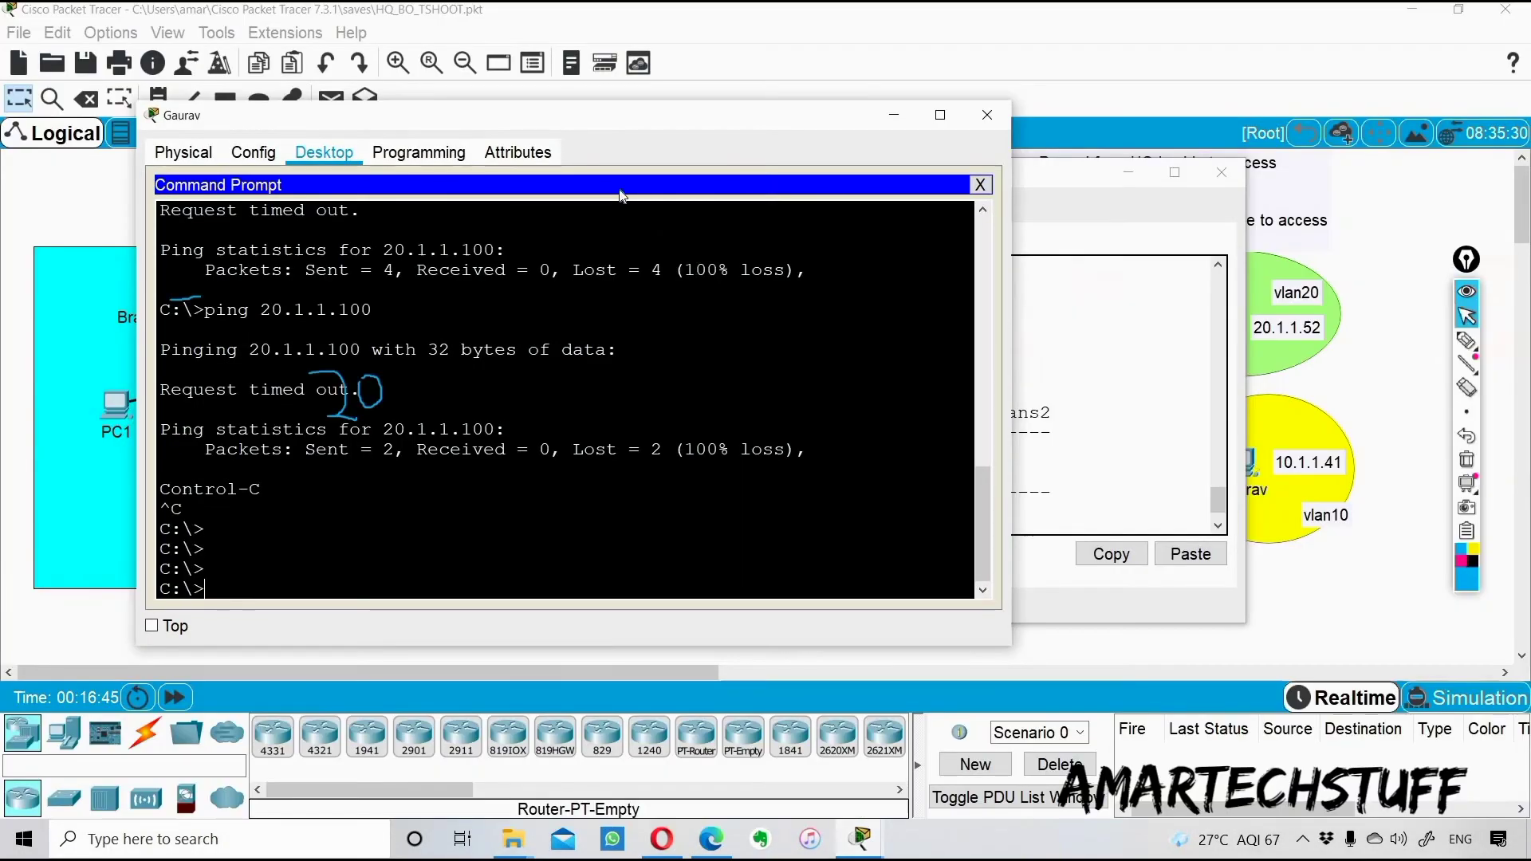
pyautogui.moveTo(933, 119); pyautogui.dragTo(1435, 57)
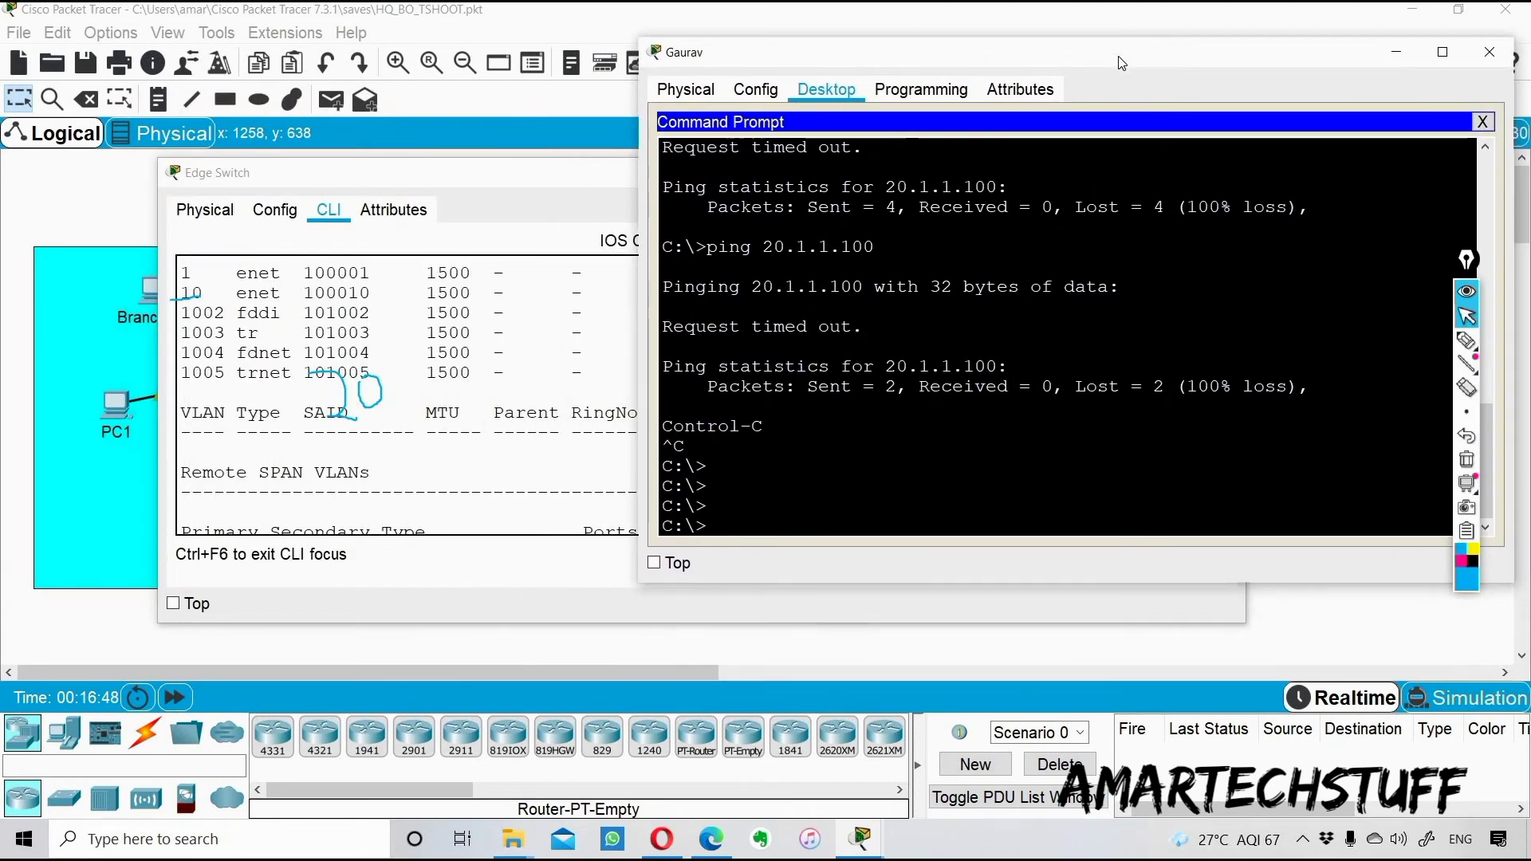
pyautogui.press('Up')
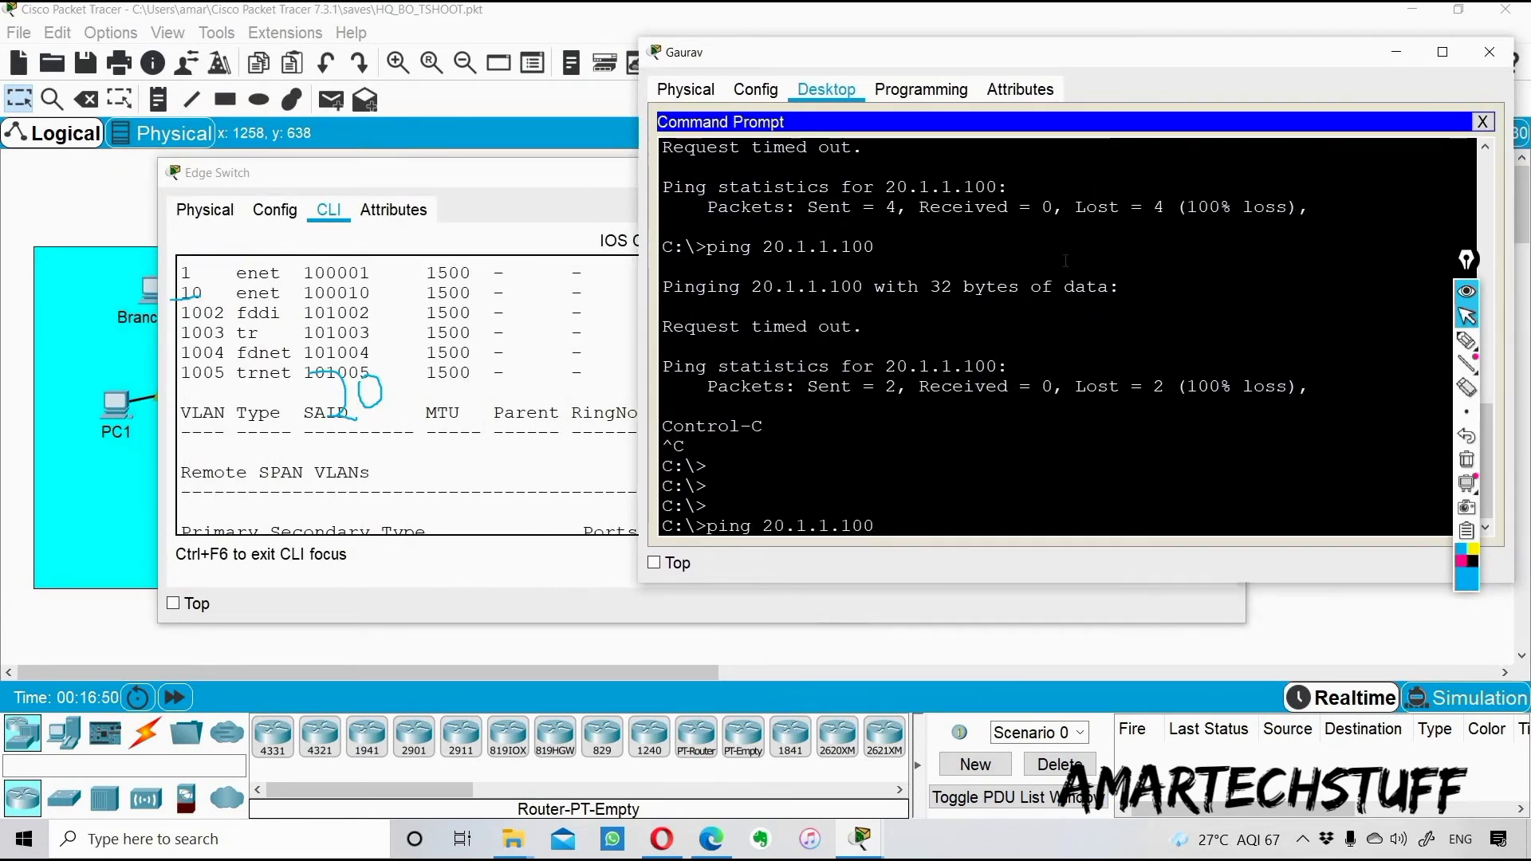
pyautogui.write('-t')
pyautogui.press('Return')
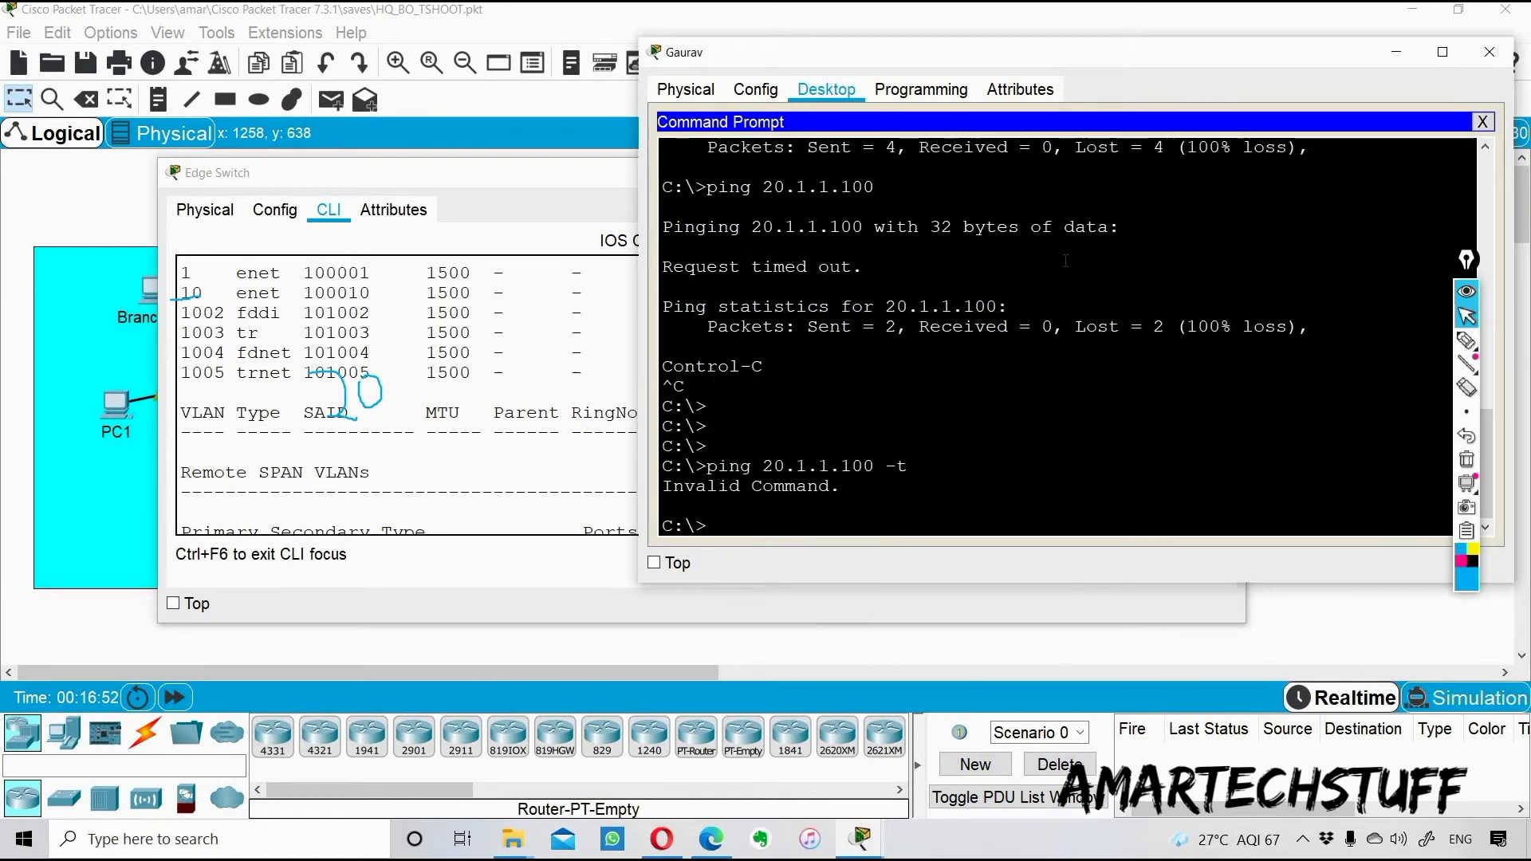
pyautogui.press('Up')
pyautogui.press('BackSpace')
pyautogui.press('Return')
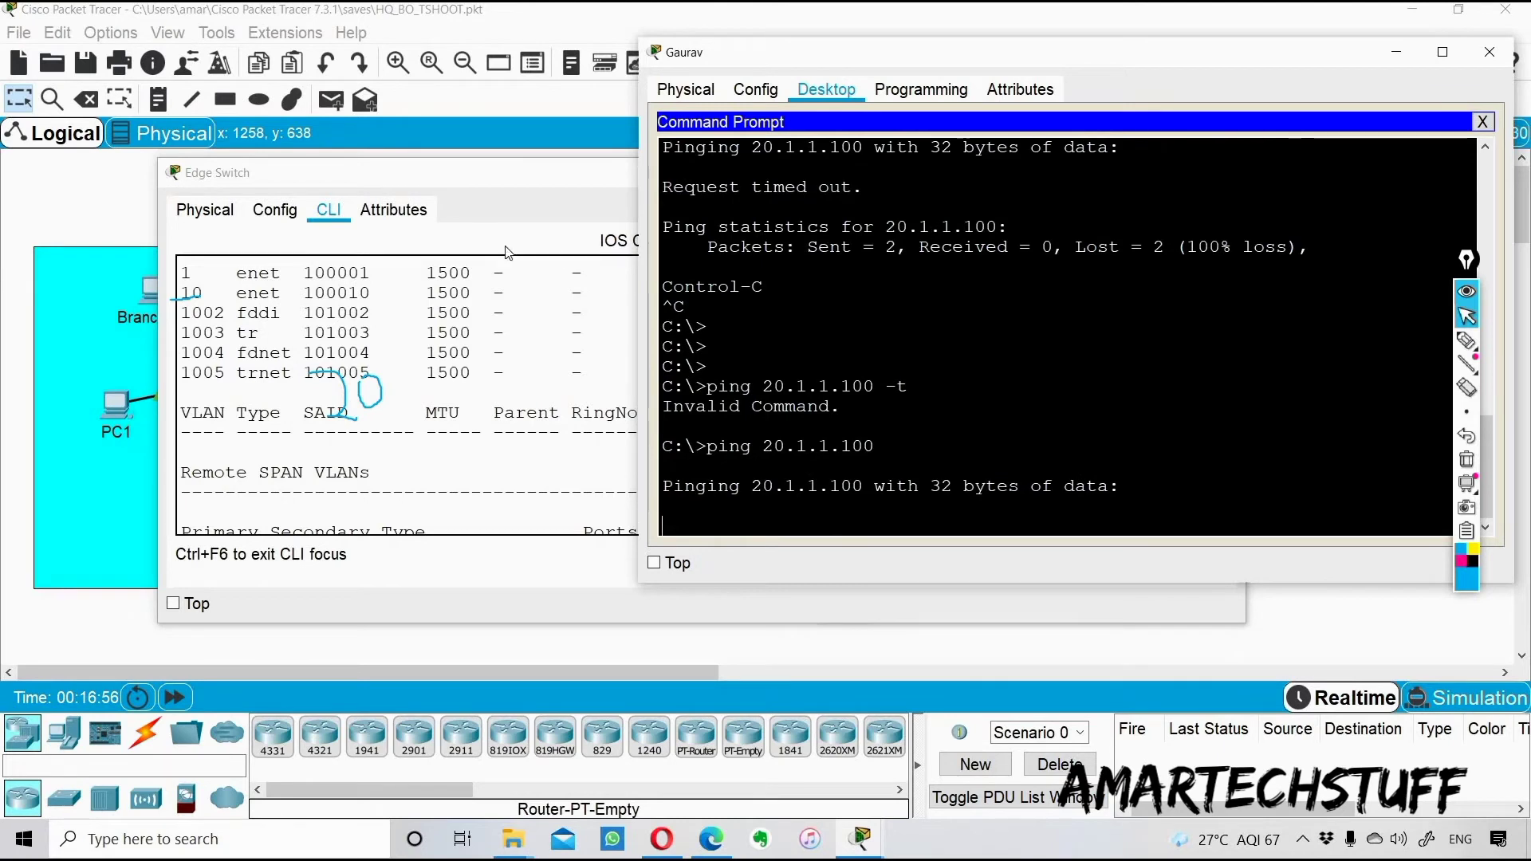
# Return to the Edge Switch CLI with fresh HQ_Edge_SW# prompts.
pyautogui.click(523, 453)
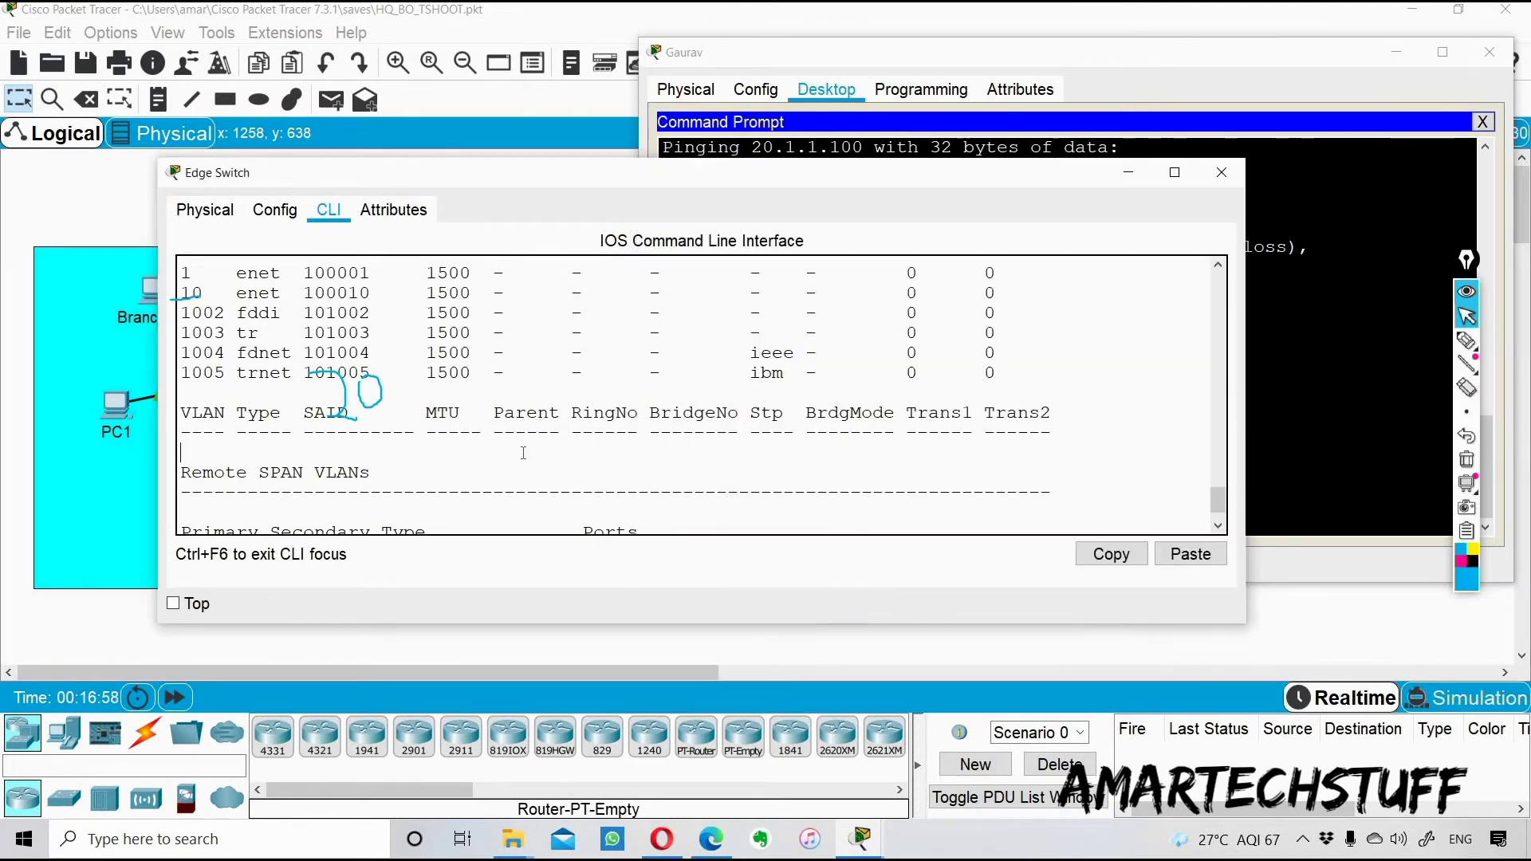
pyautogui.press('Return')
pyautogui.press('Return')
pyautogui.press('Return')
pyautogui.press('Return')
pyautogui.press('Return')
pyautogui.press('Return')
pyautogui.press('Return')
pyautogui.press('Return')
pyautogui.press('Return')
pyautogui.press('Return')
pyautogui.press('Return')
pyautogui.press('Return')
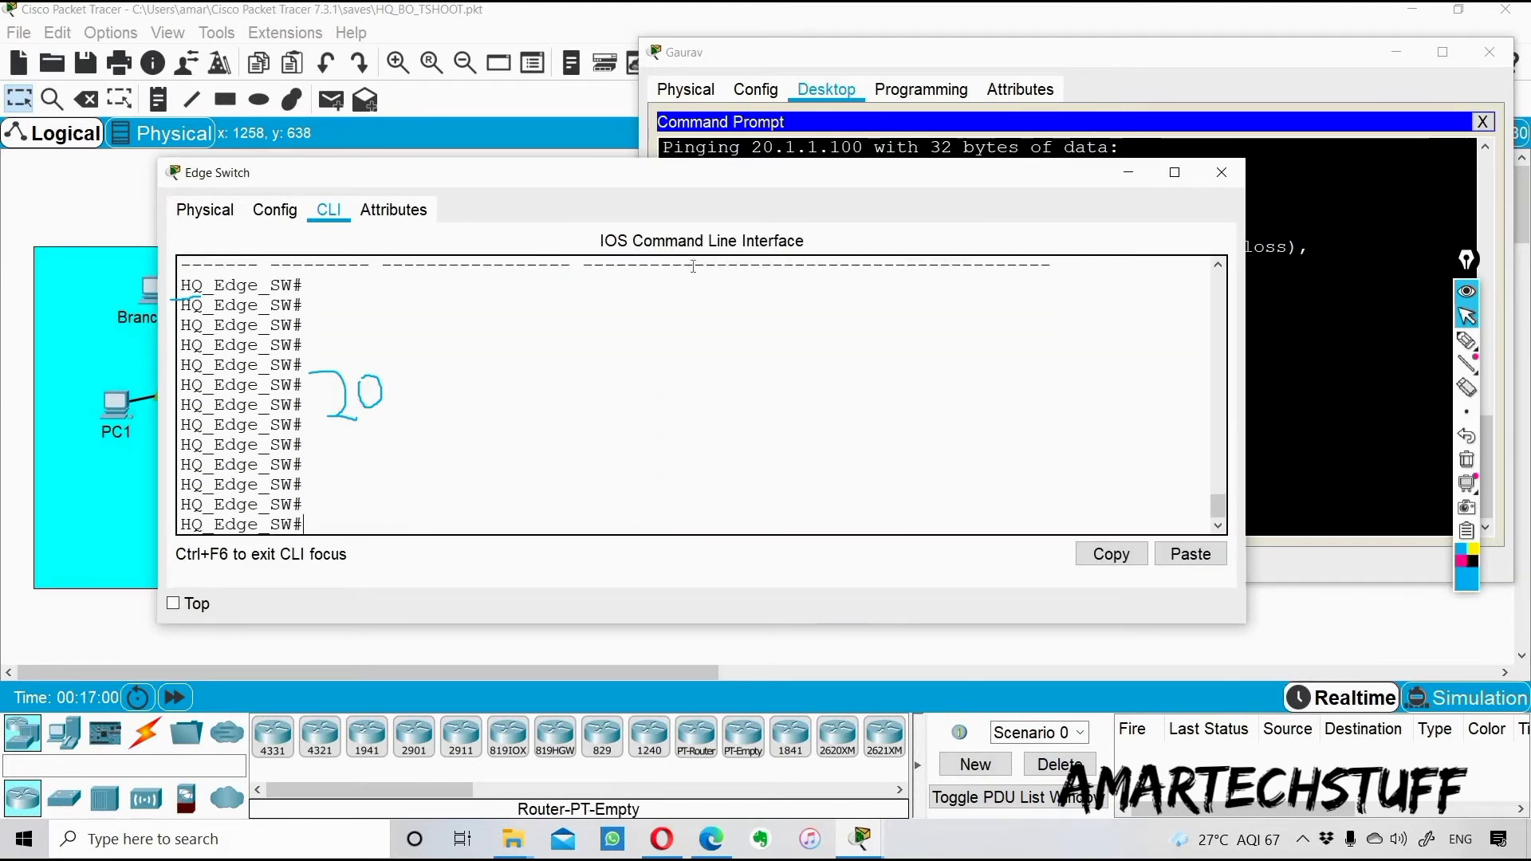
# Enter config t and vlan 20 on the Edge Switch CLI.
pyautogui.moveTo(703, 178); pyautogui.dragTo(666, 216)
pyautogui.write('config t')
pyautogui.press('Return')
pyautogui.press('Return')
pyautogui.press('Return')
pyautogui.press('Return')
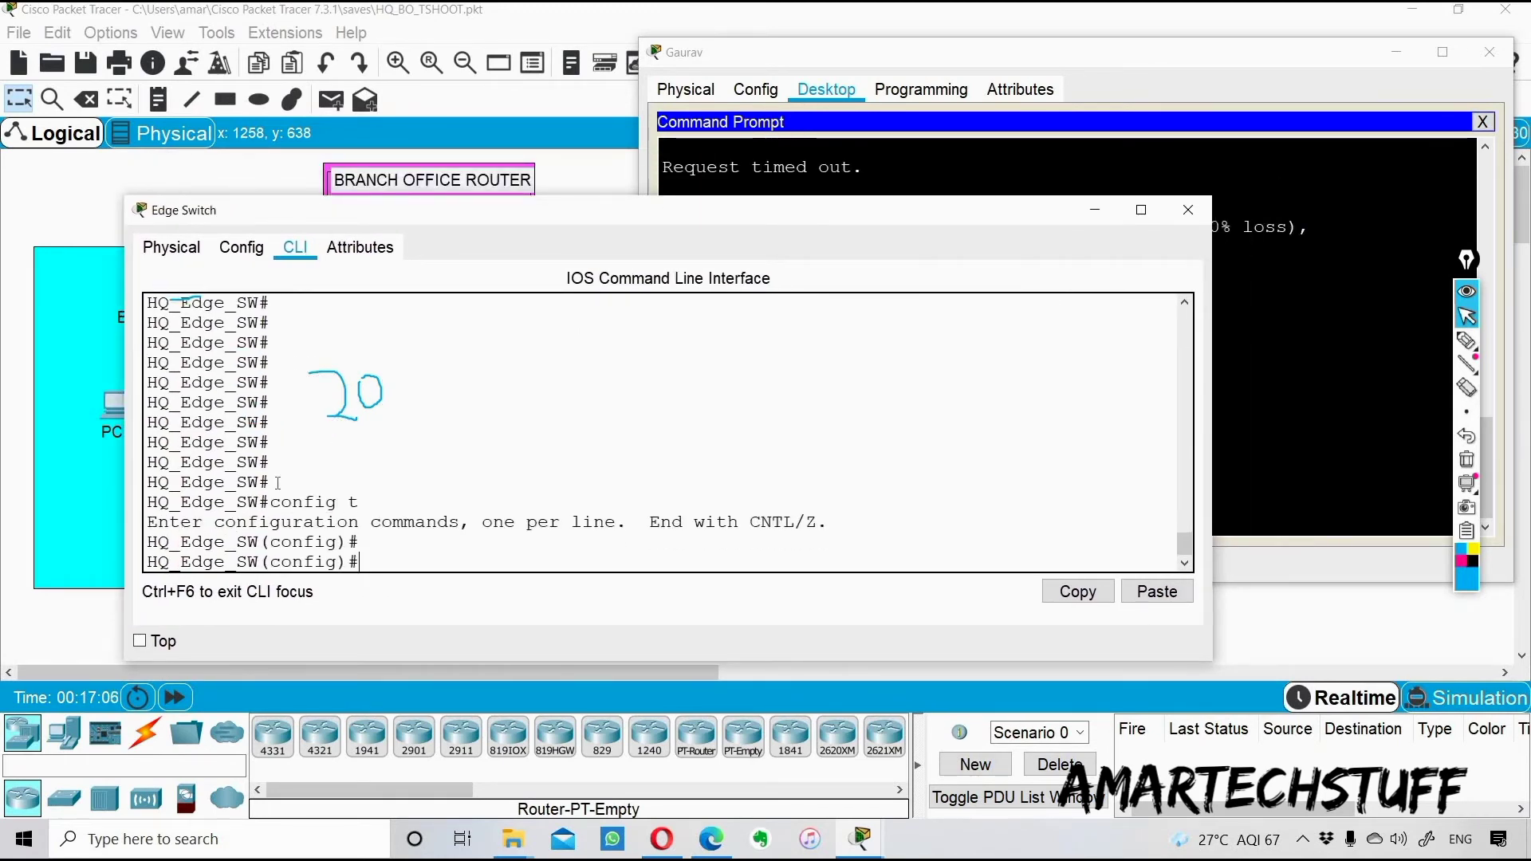
pyautogui.write('vlan')
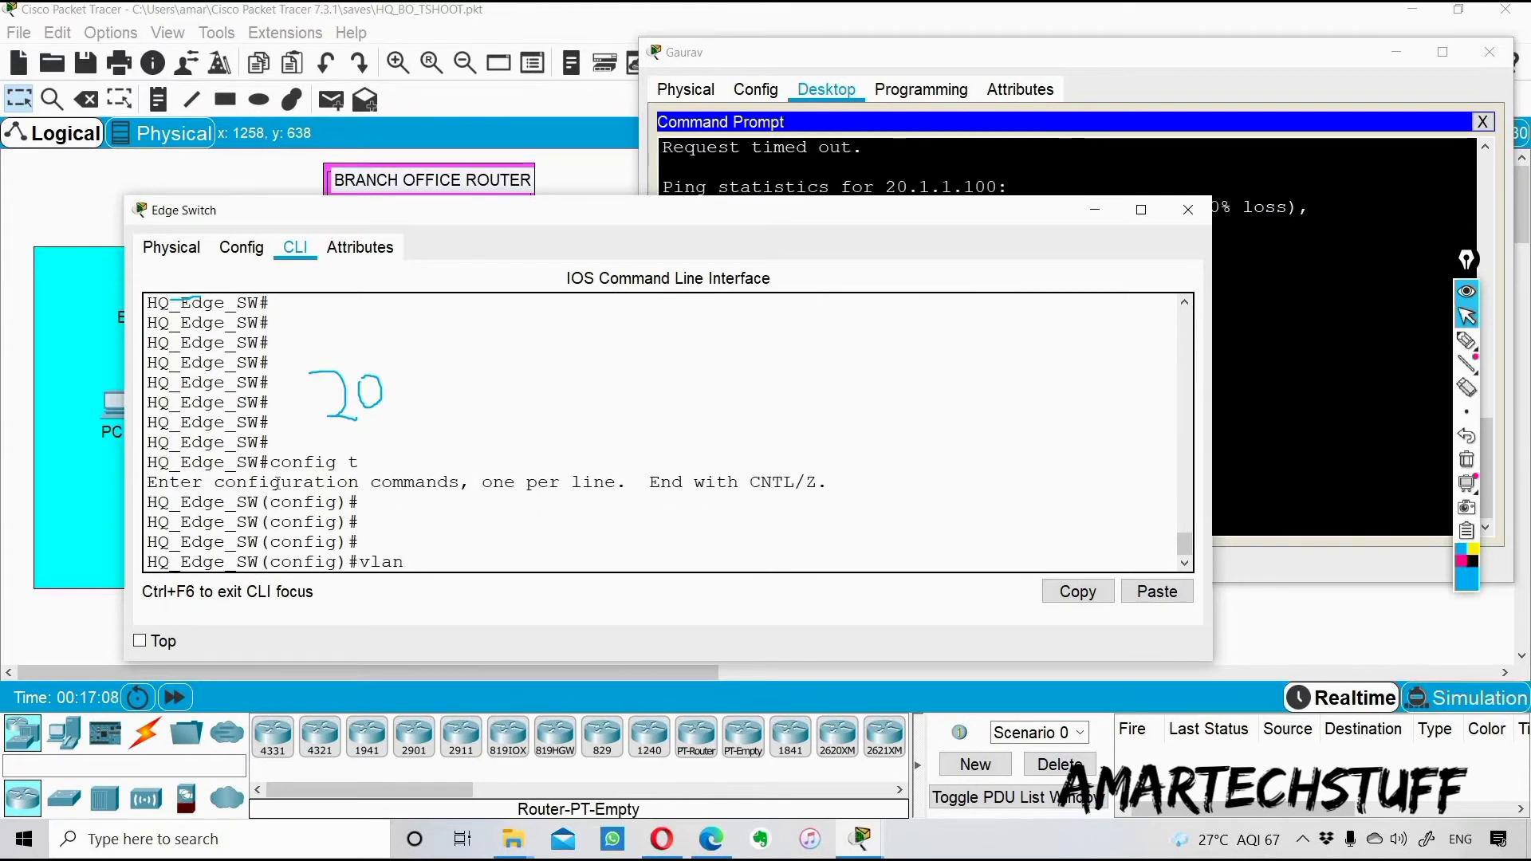
pyautogui.write(' 20')
# Stop the running ping on the PC and restart ping 20.1.1.100.
pyautogui.click(909, 54)
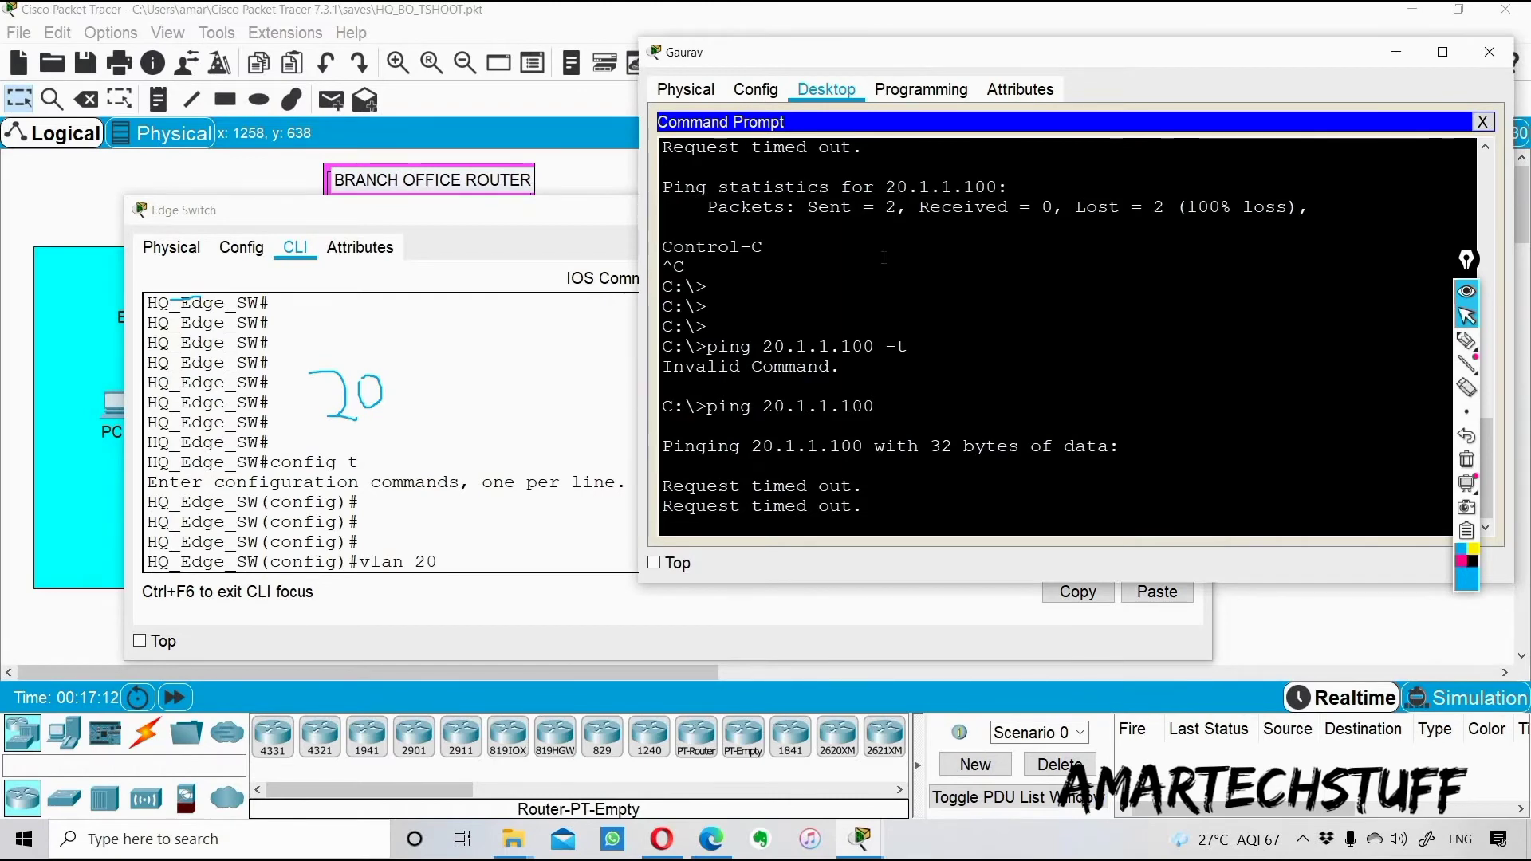
pyautogui.hotkey('ctrl', 'c')
pyautogui.press('Up')
pyautogui.press('Return')
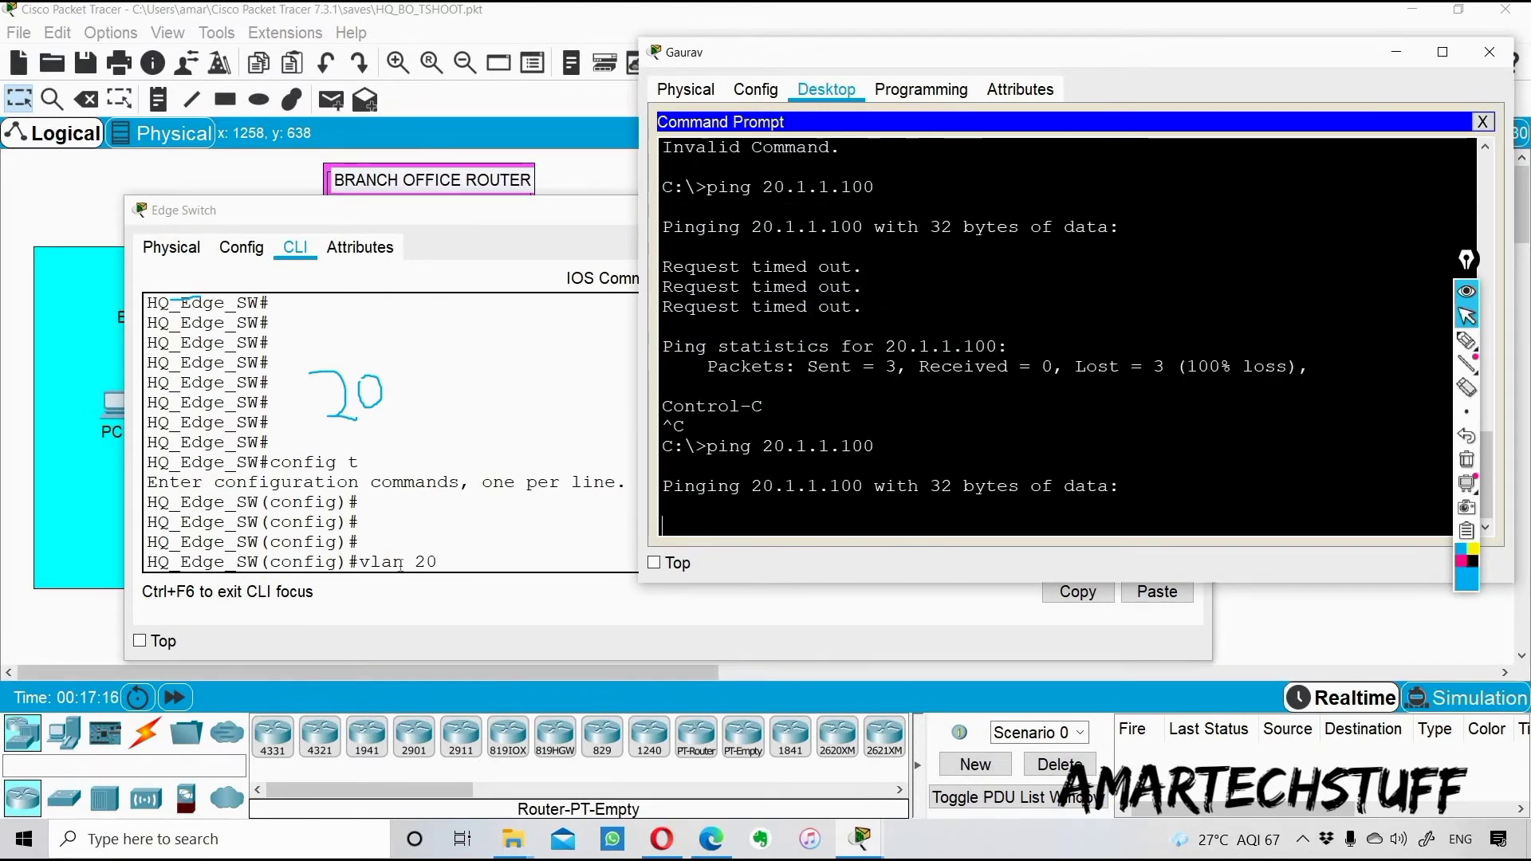
# Apply vlan 20 on the Edge Switch and exit configuration with end.
pyautogui.click(403, 561)
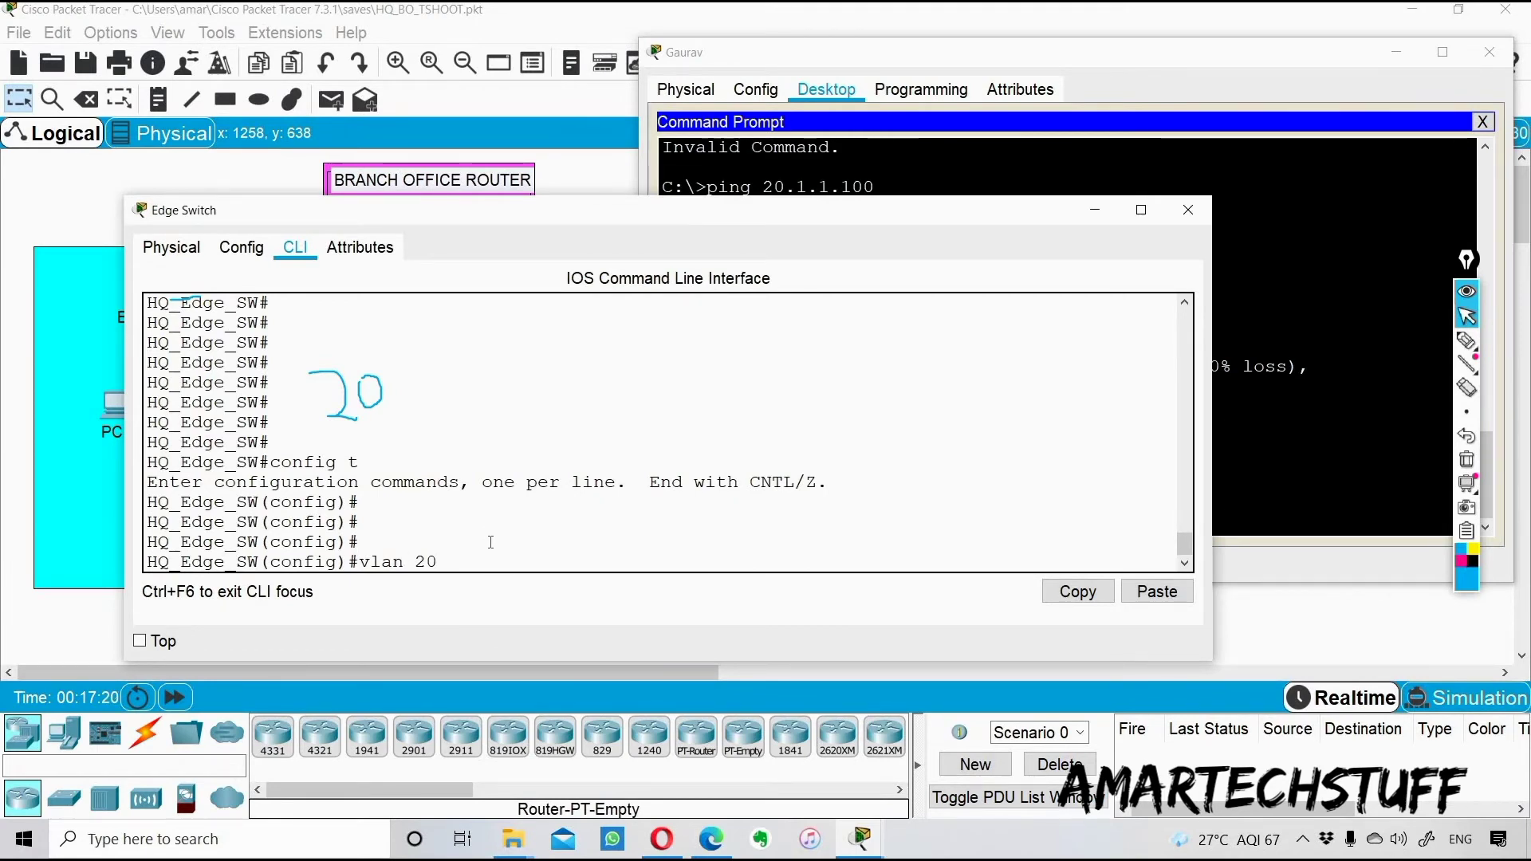
pyautogui.press('Return')
pyautogui.press('Return')
pyautogui.write('end')
pyautogui.press('Return')
pyautogui.press('Return')
pyautogui.press('Return')
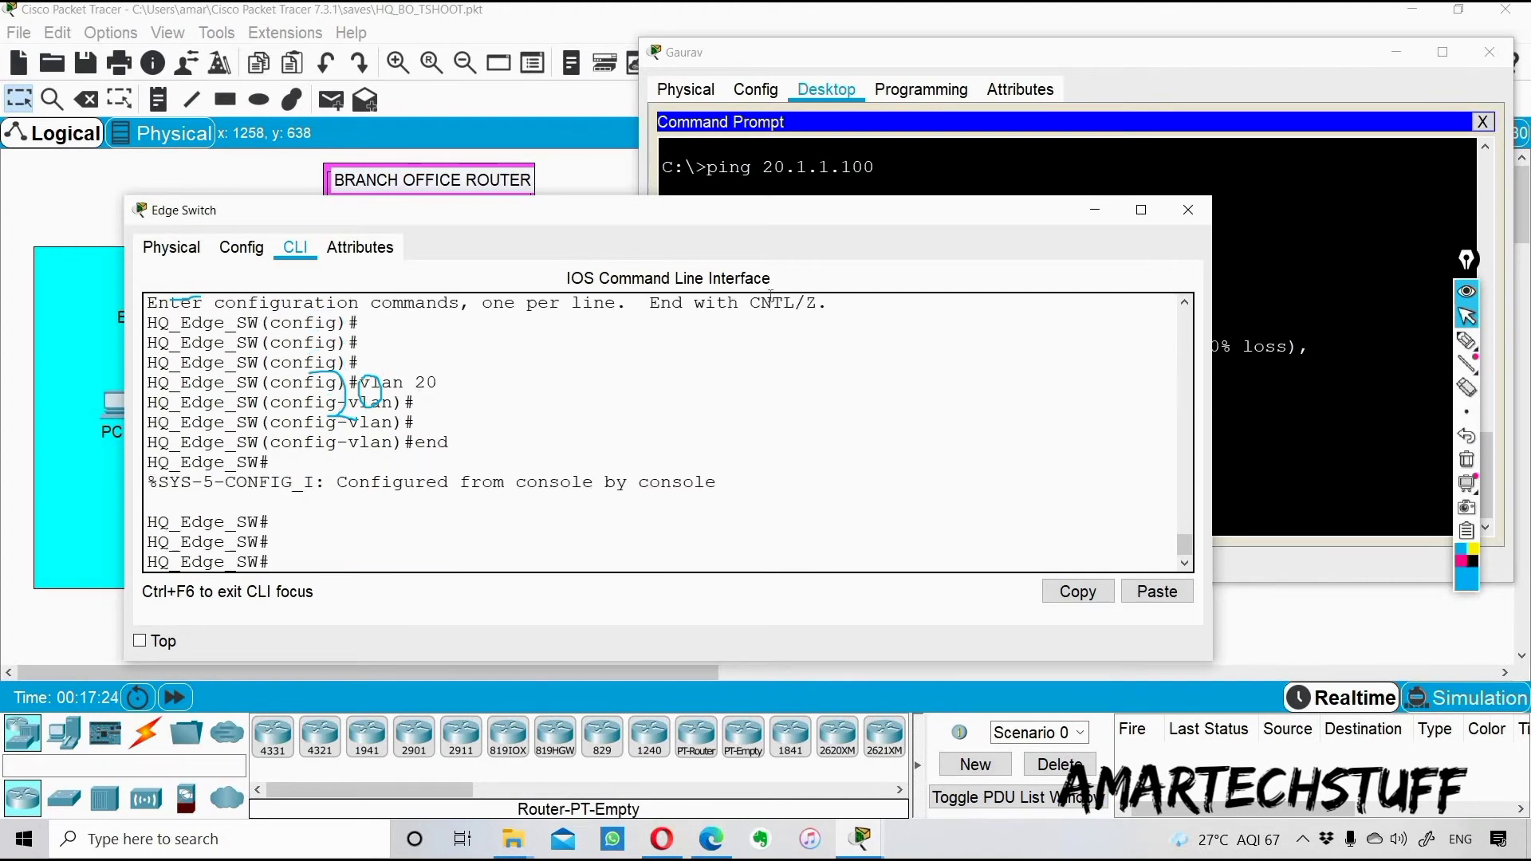
# Re-ping 20.1.1.100 from the PC; the requests still time out.
pyautogui.click(843, 161)
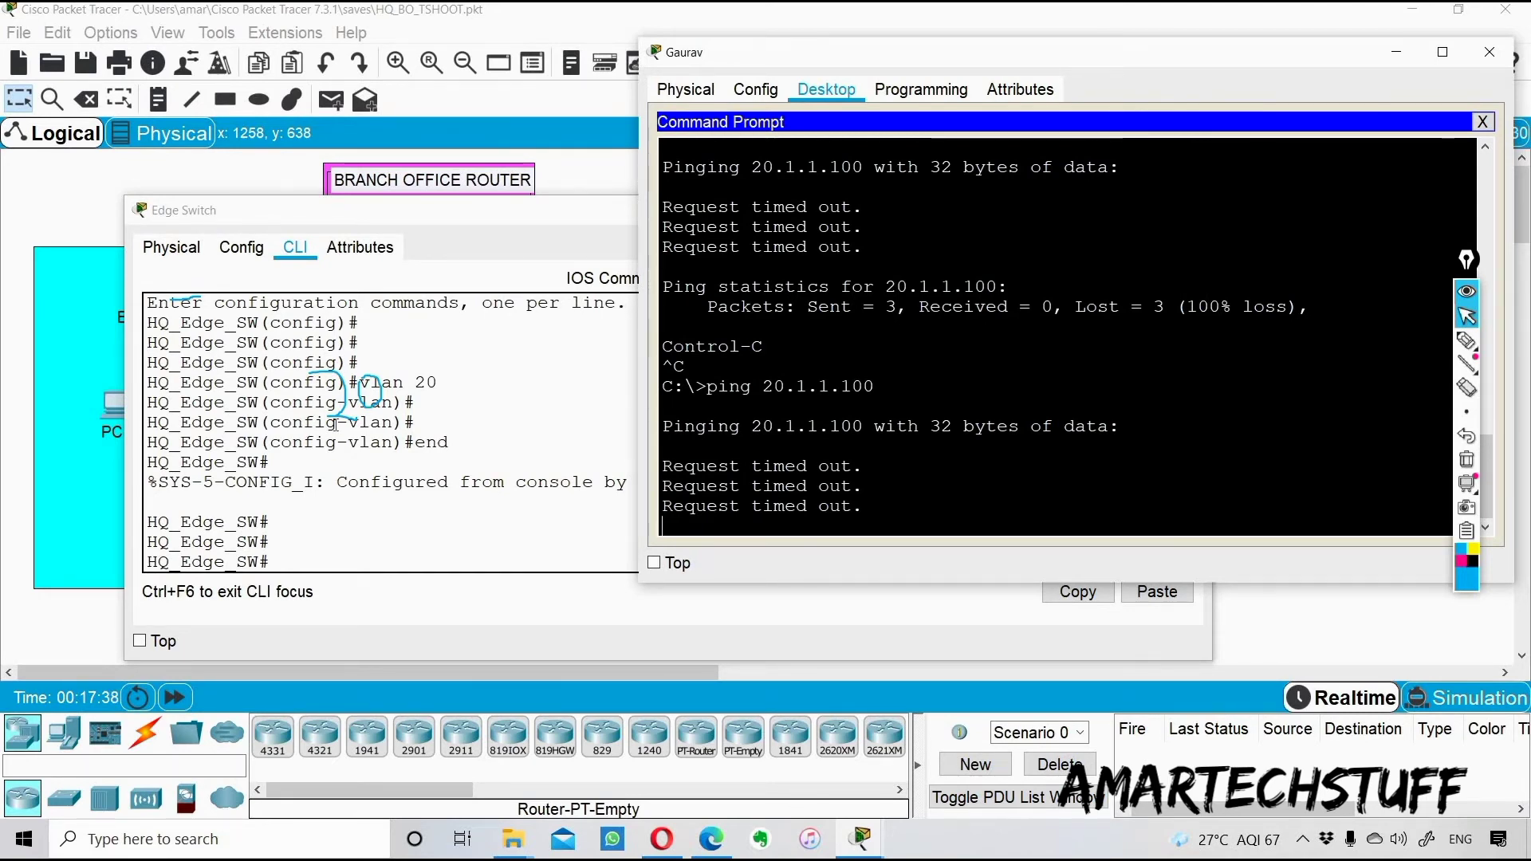
pyautogui.press('Up')
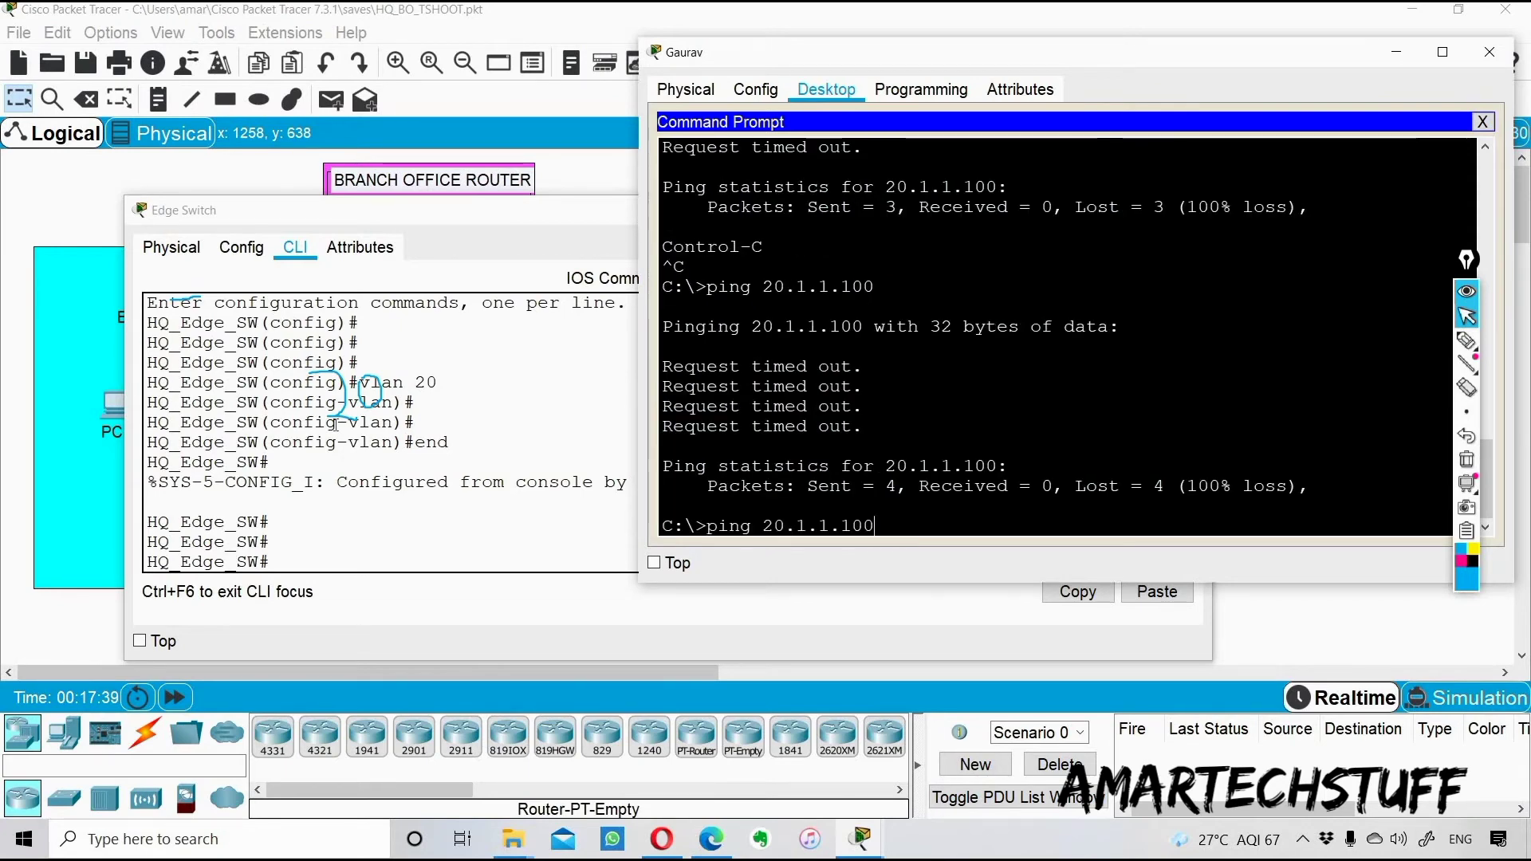
pyautogui.press('Return')
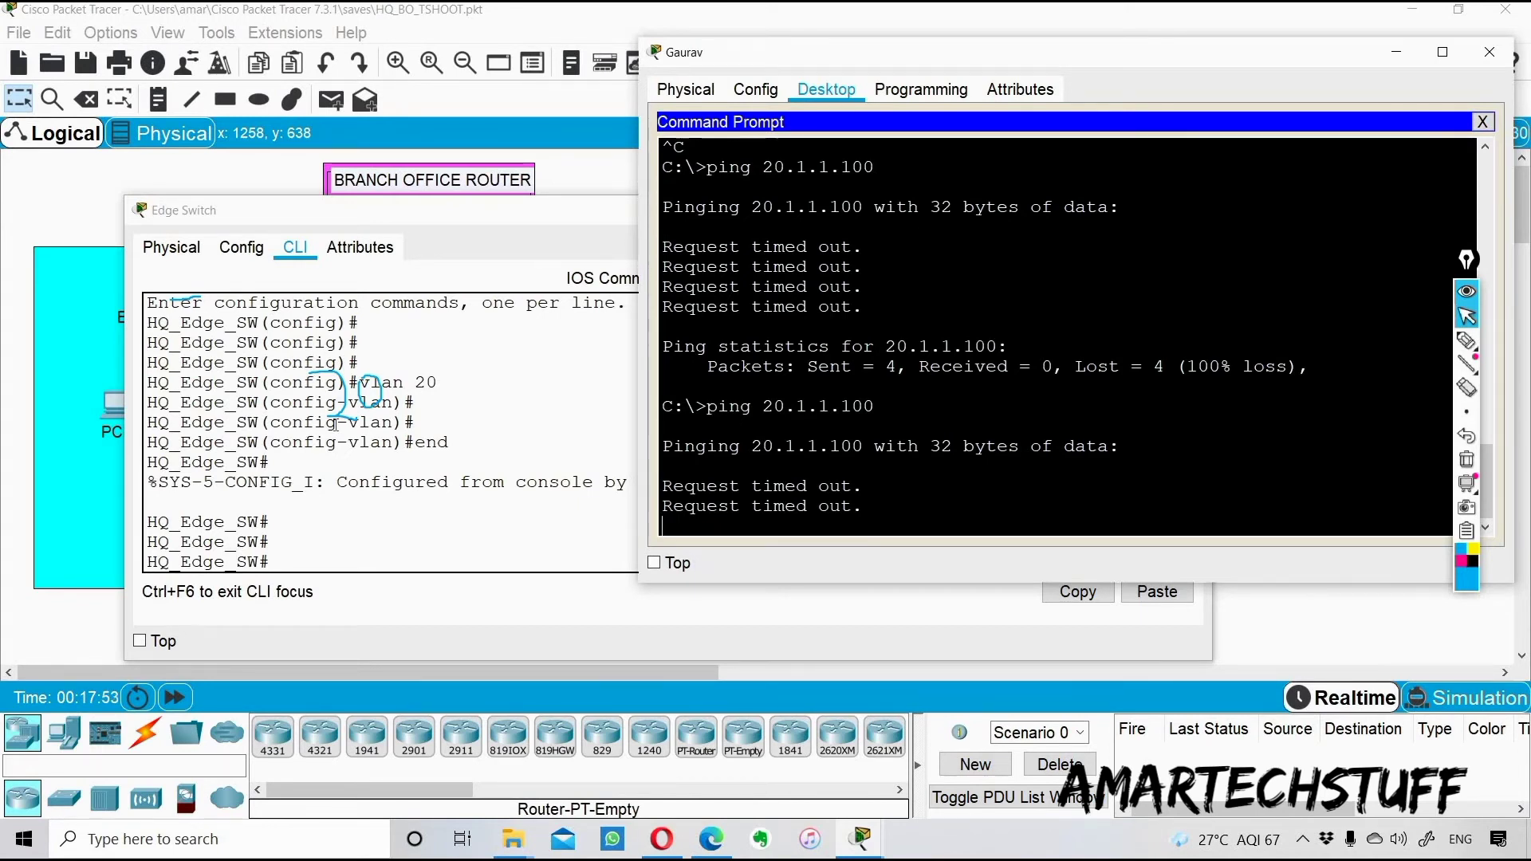
pyautogui.click(327, 550)
# Run show vlan brief on the Edge Switch and highlight the active VLAN0020.
pyautogui.write('sh vlan b')
pyautogui.press('Tab')
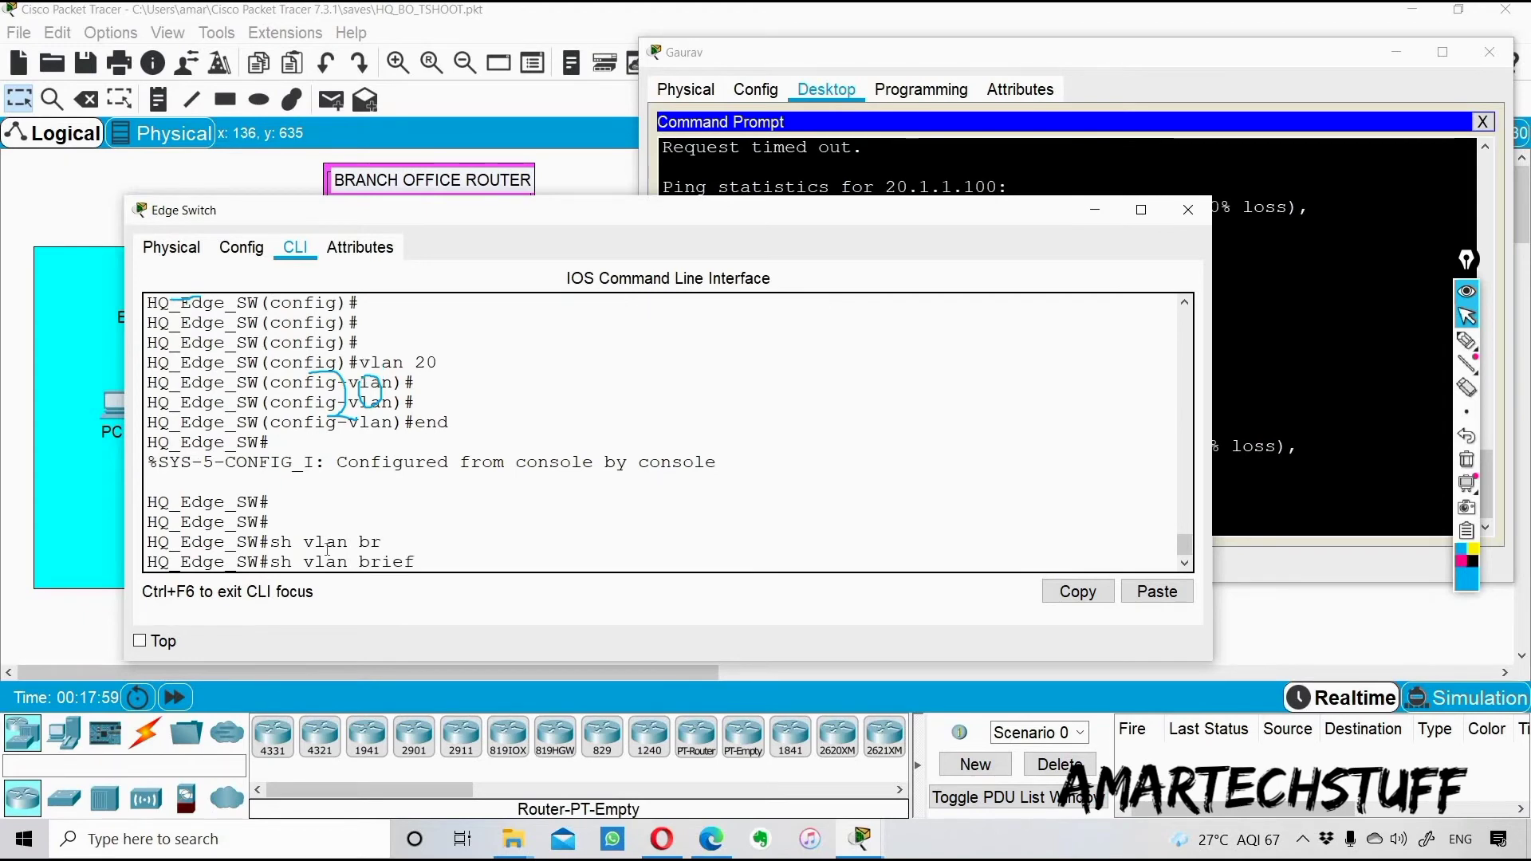
pyautogui.press('Return')
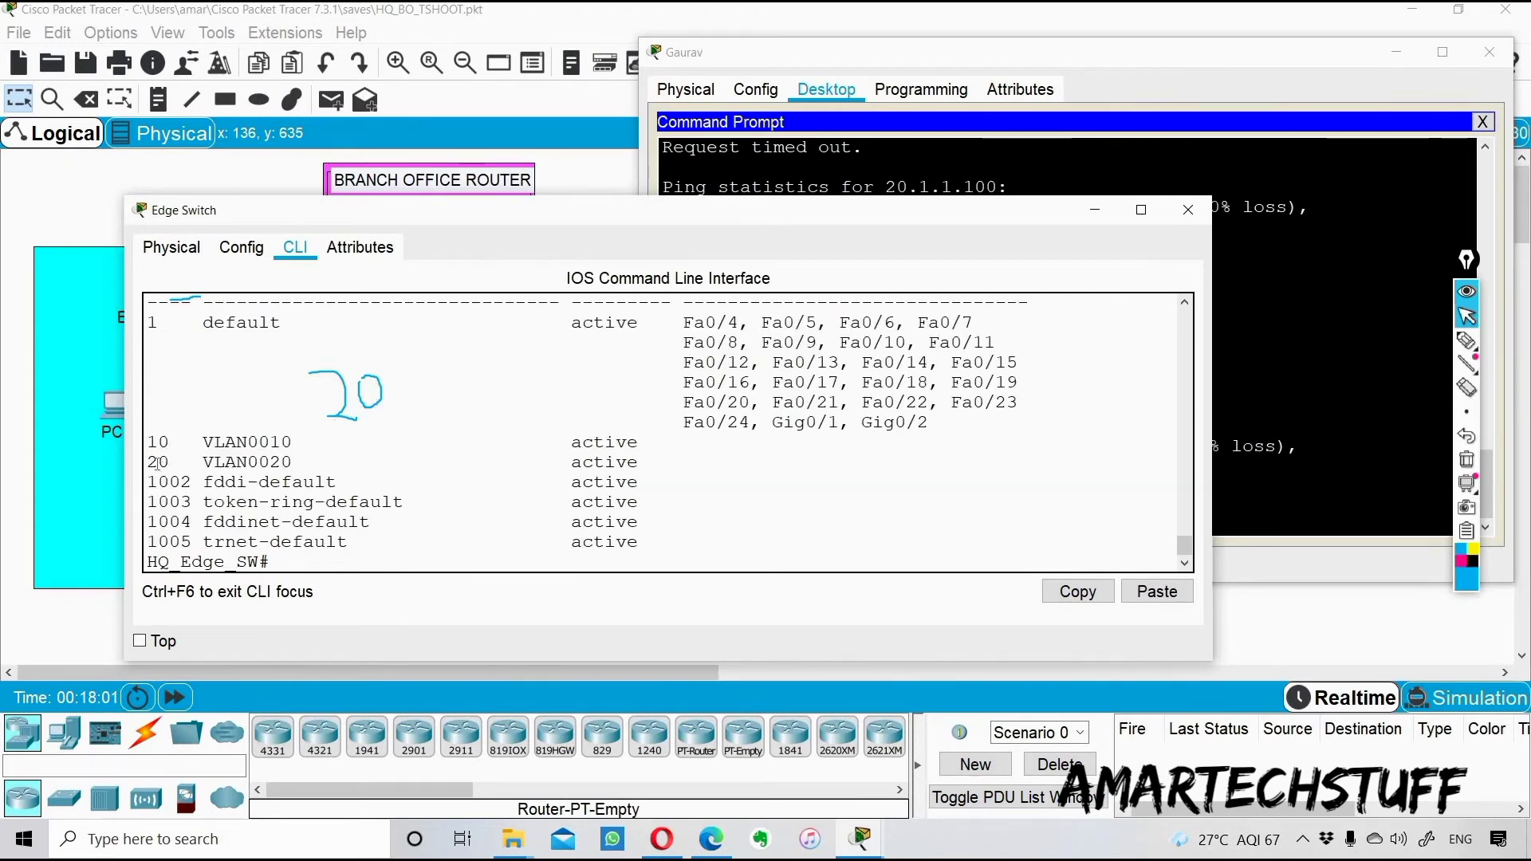
pyautogui.moveTo(146, 462); pyautogui.dragTo(170, 462)
# Rerun ping 20.1.1.100 twice from the PC until it gets replies with 0% loss.
pyautogui.click(1345, 337)
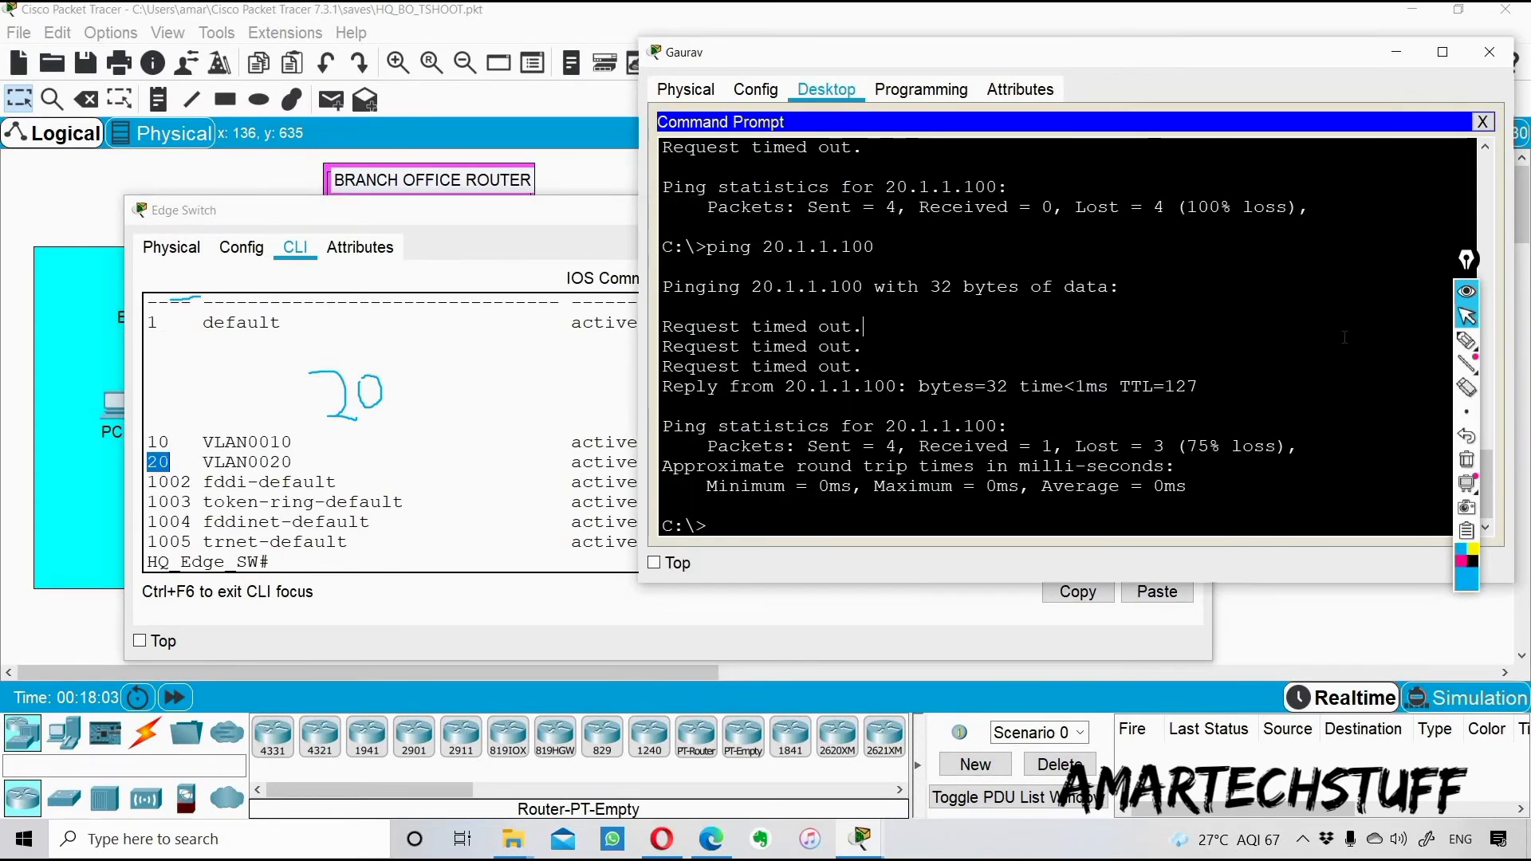
pyautogui.press('Up')
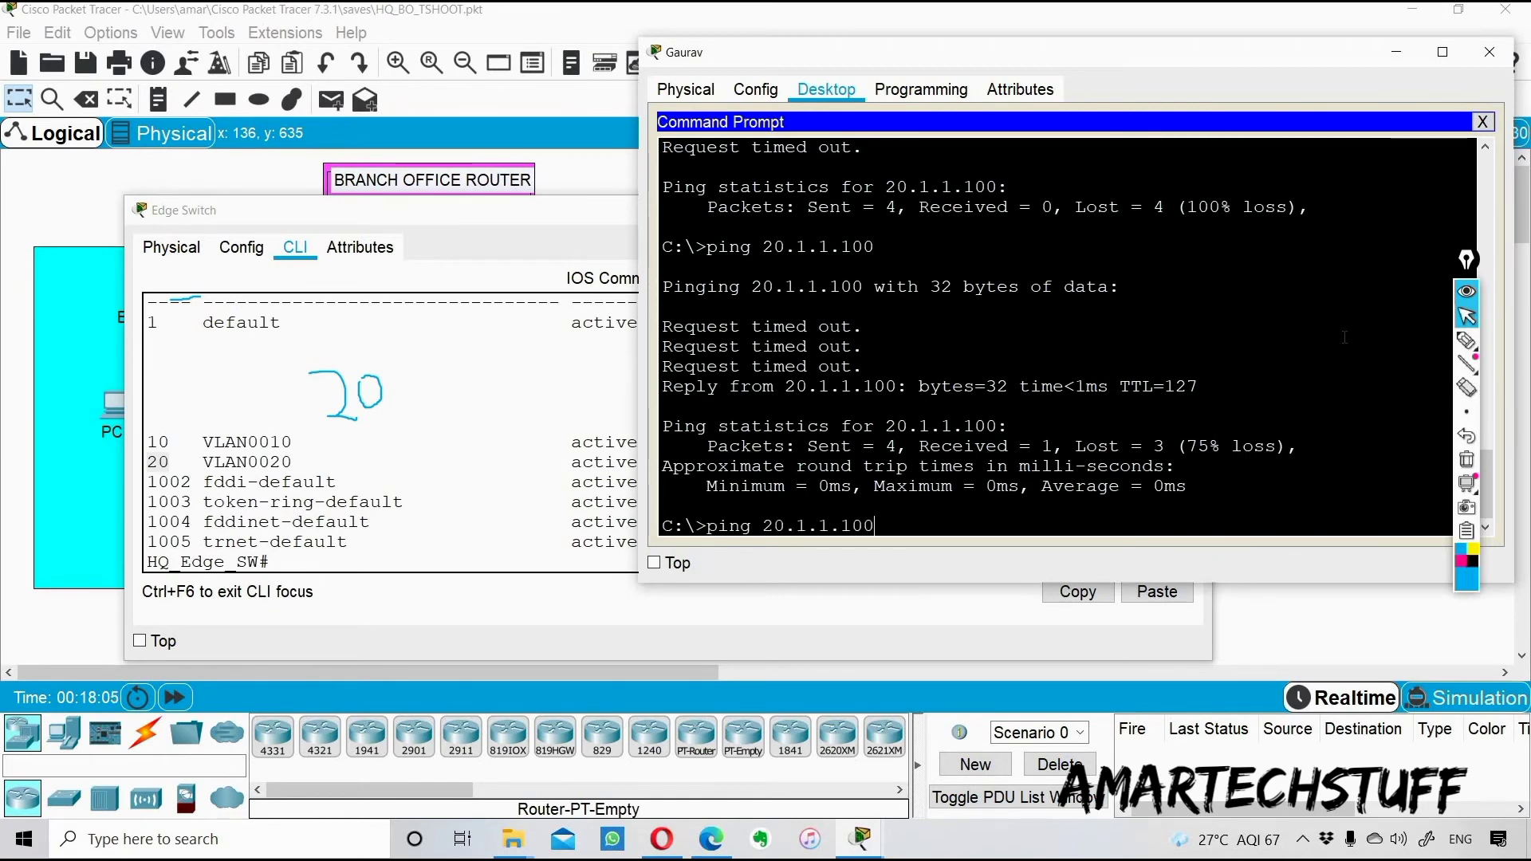
pyautogui.press('Return')
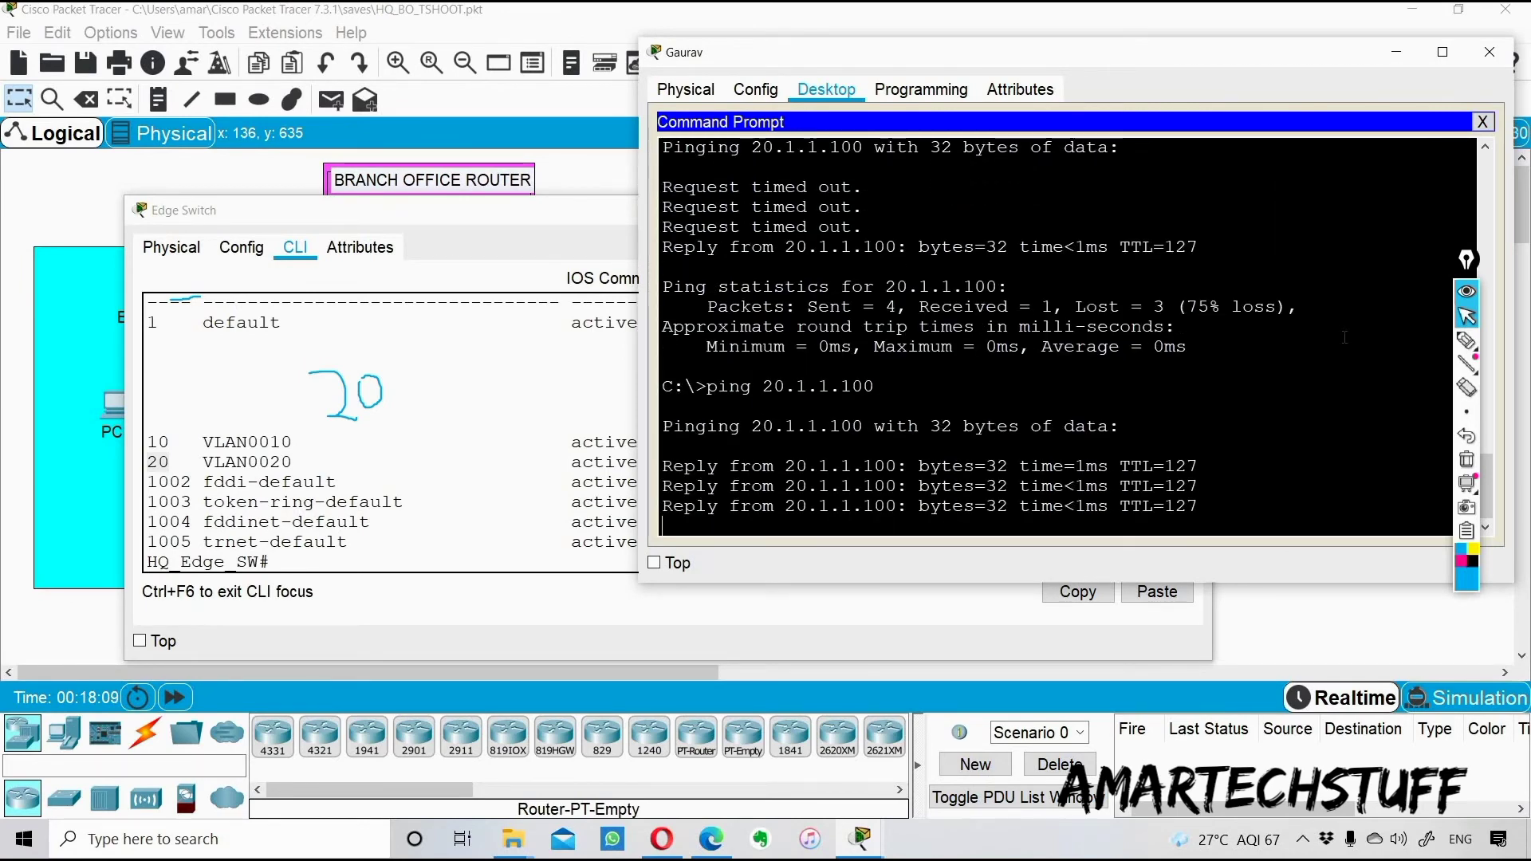
pyautogui.press('Up')
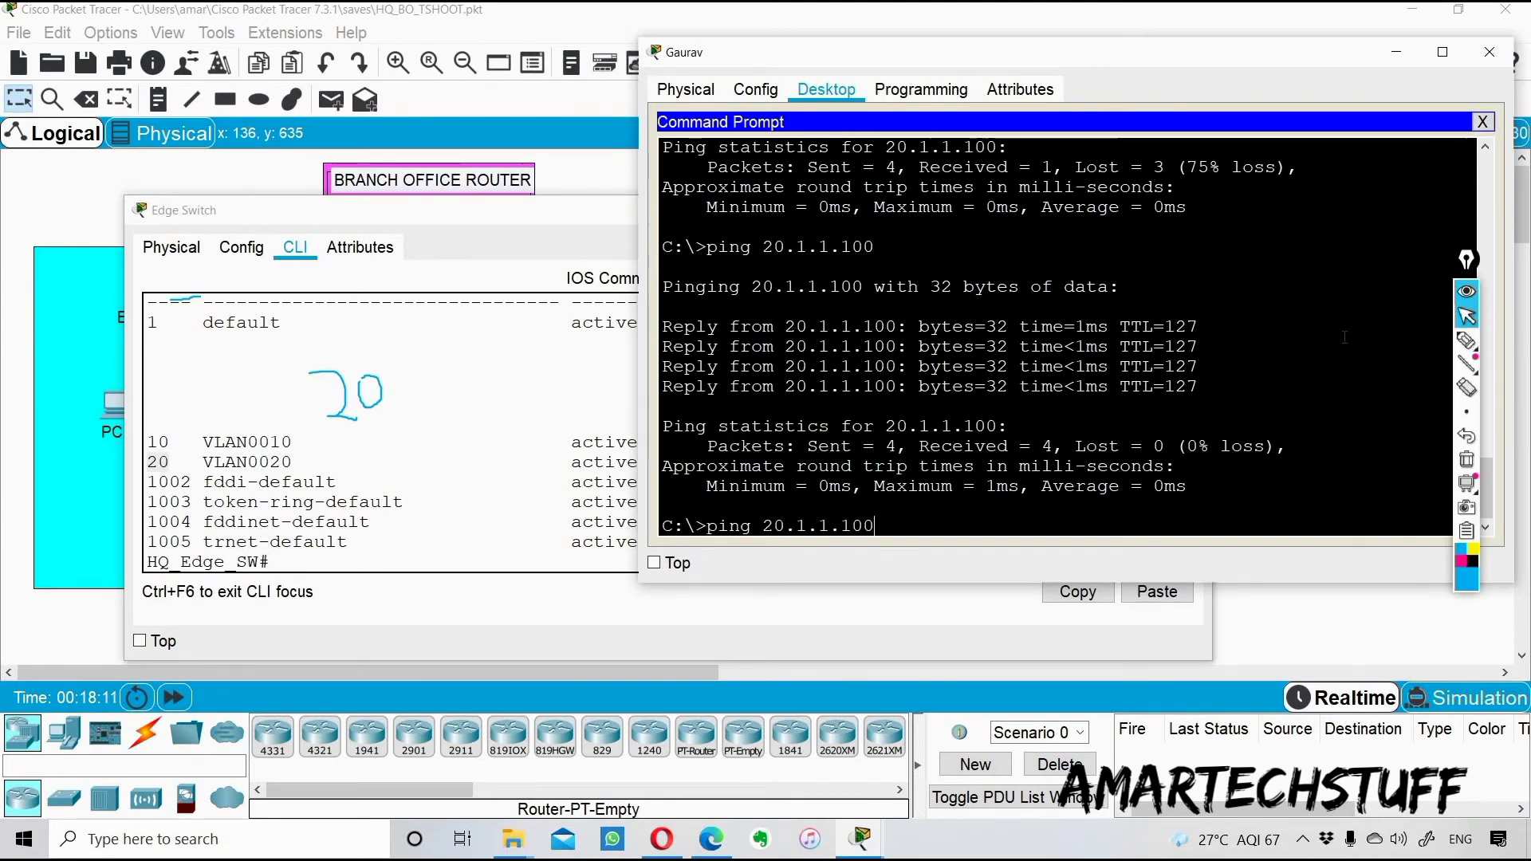
pyautogui.press('Return')
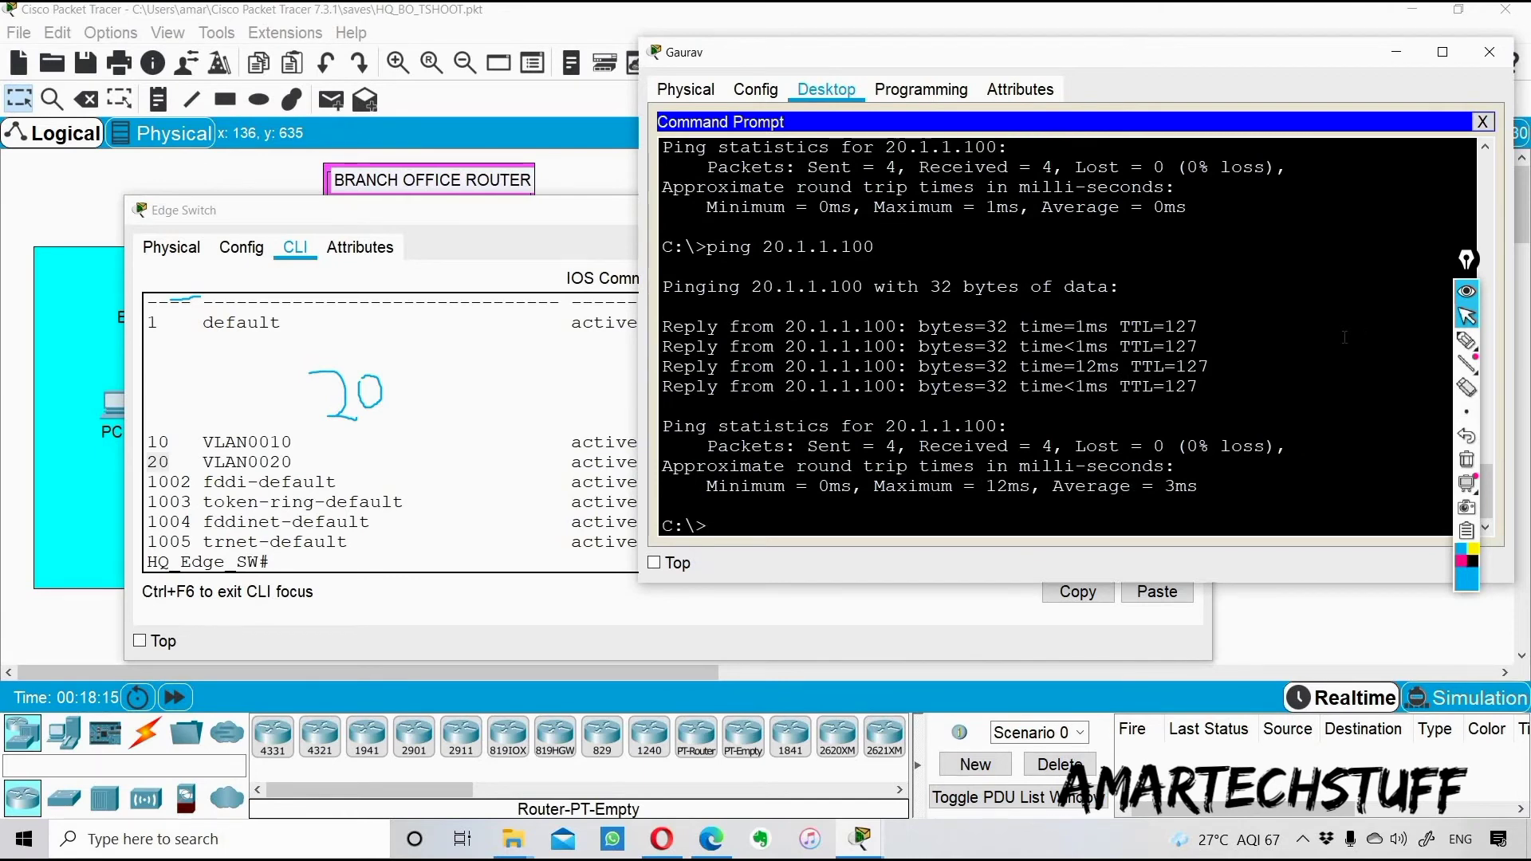
pyautogui.click(769, 91)
pyautogui.click(844, 94)
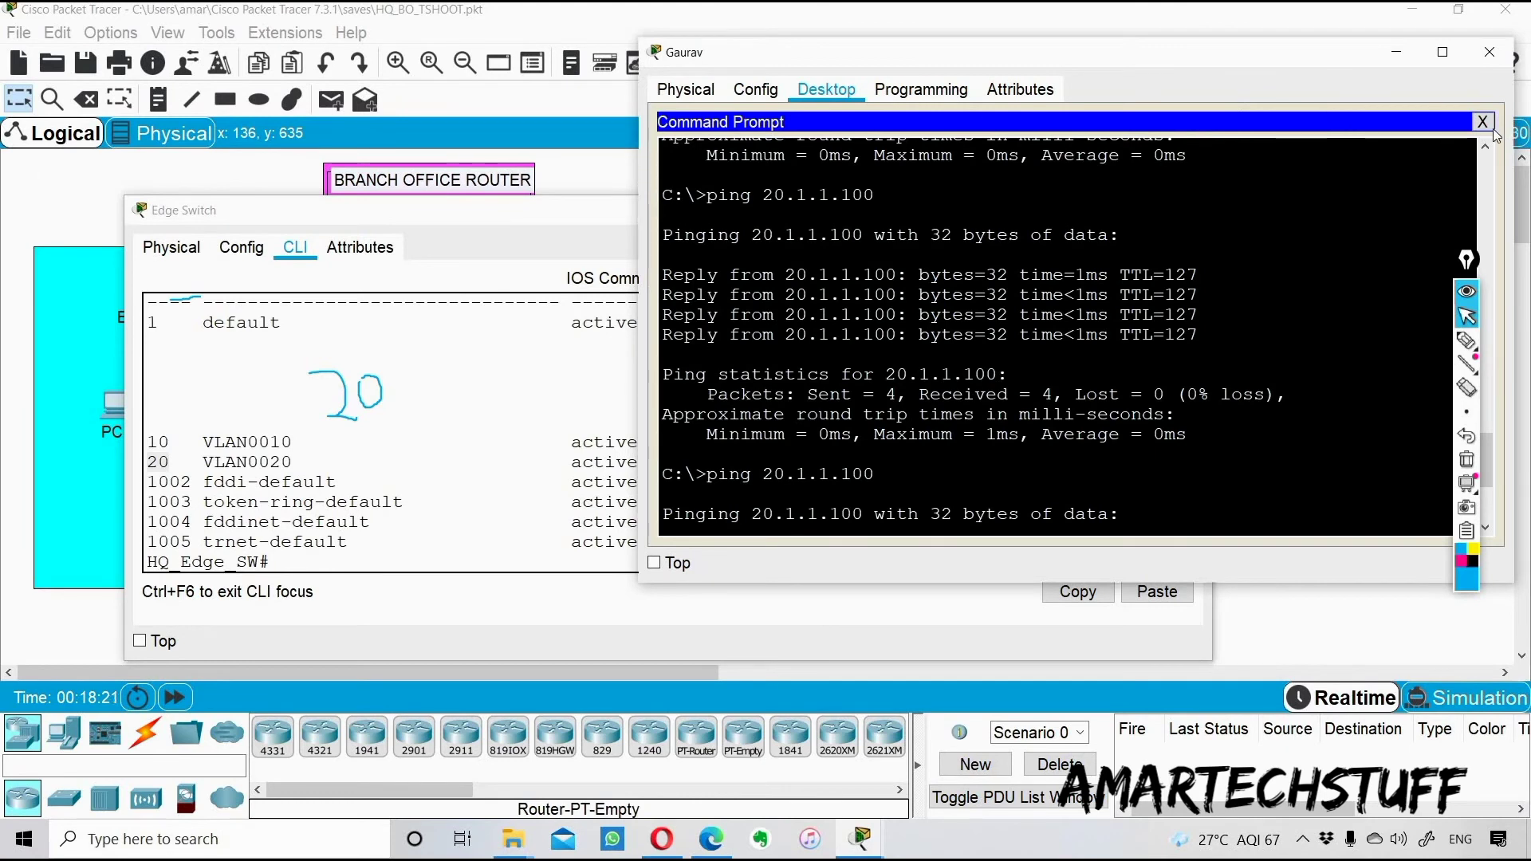
pyautogui.click(1481, 122)
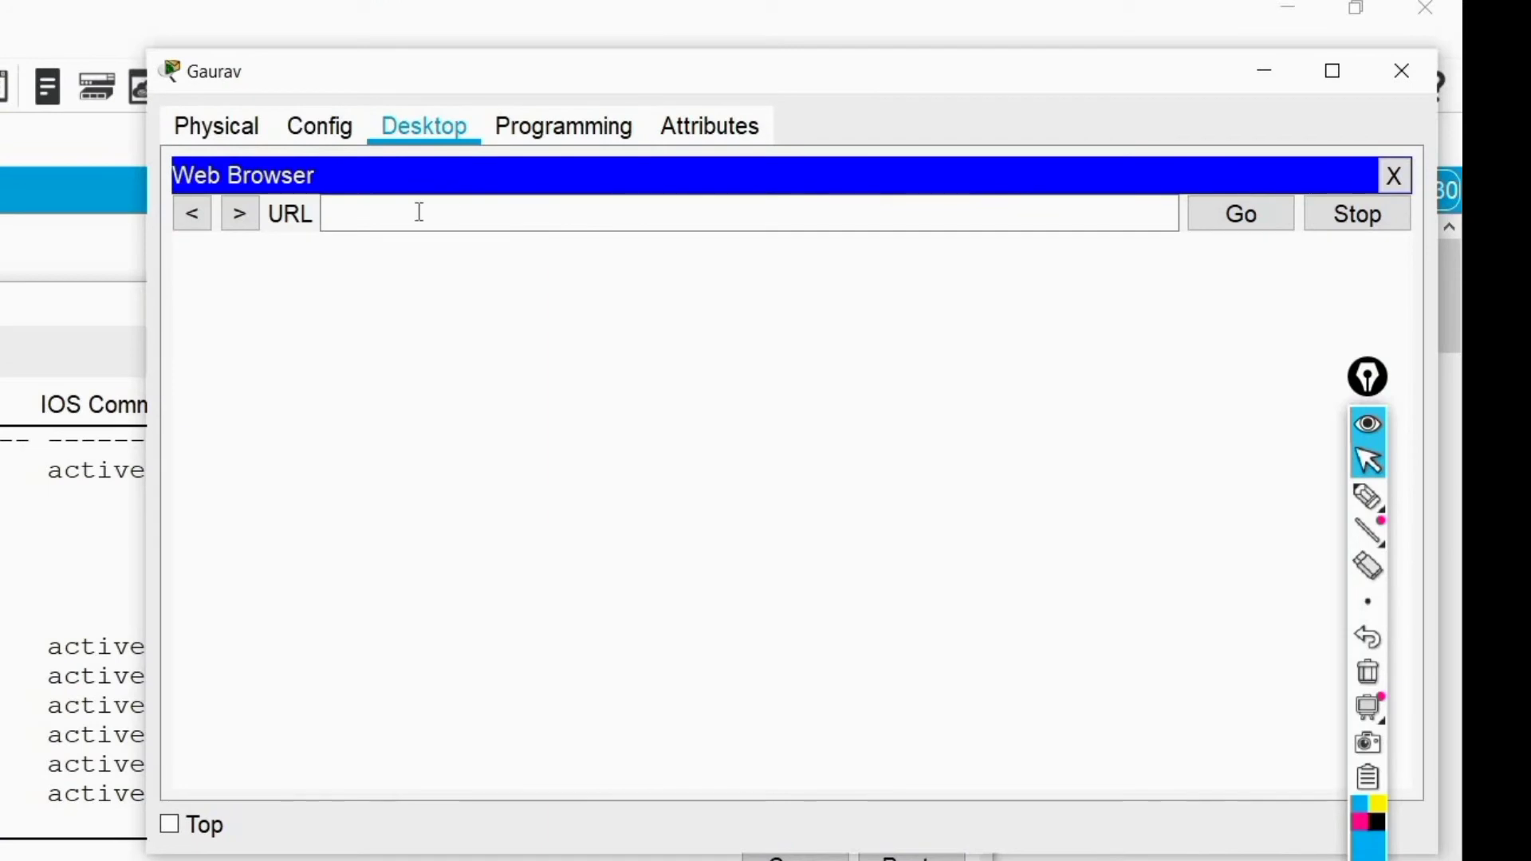
pyautogui.click(419, 211)
pyautogui.write('http')
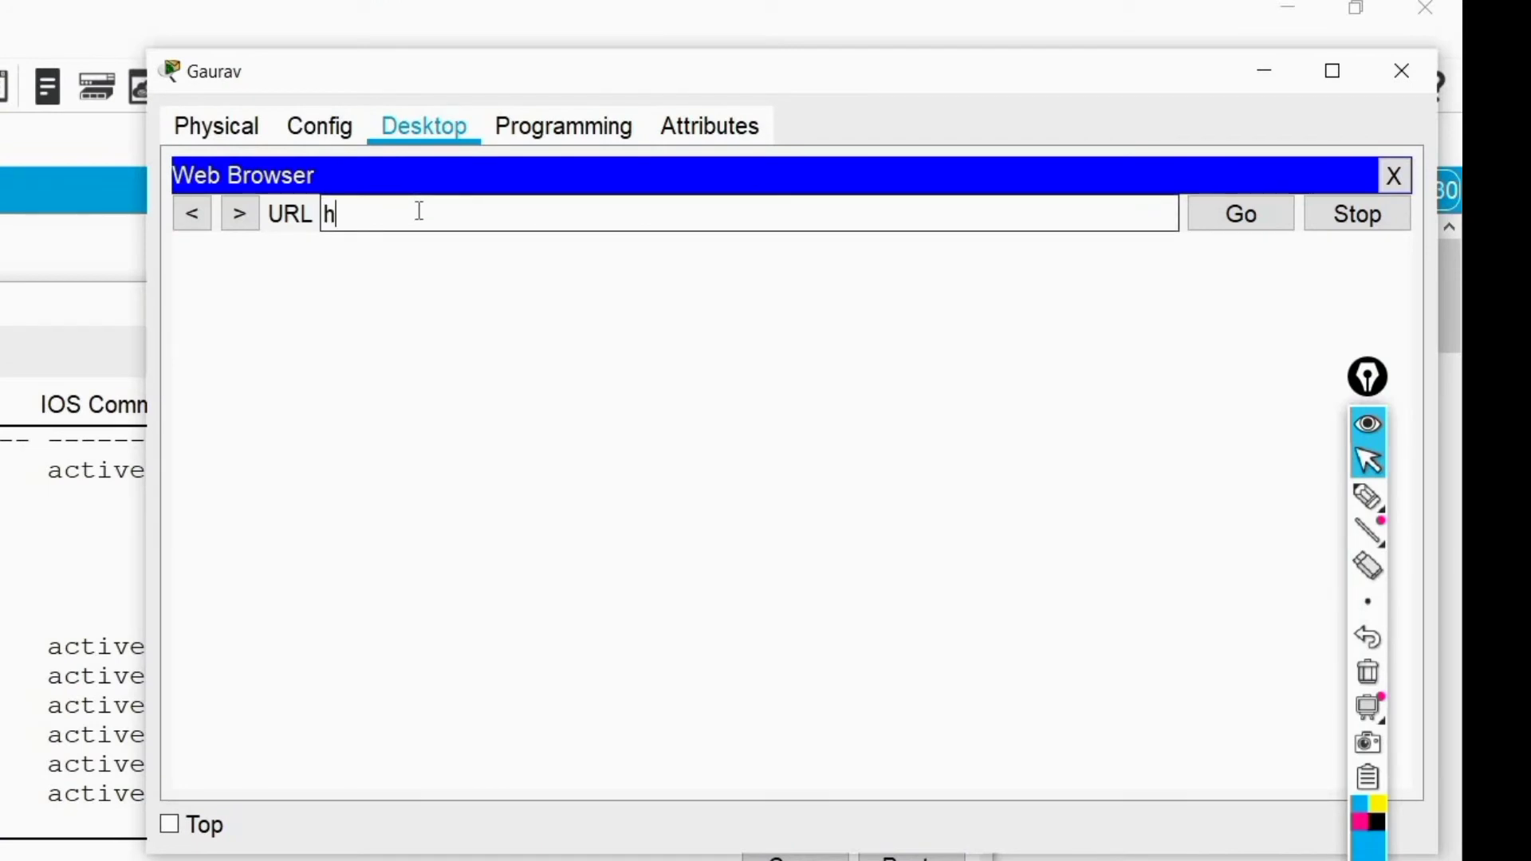
pyautogui.write('://20.1.1.100')
pyautogui.click(1247, 214)
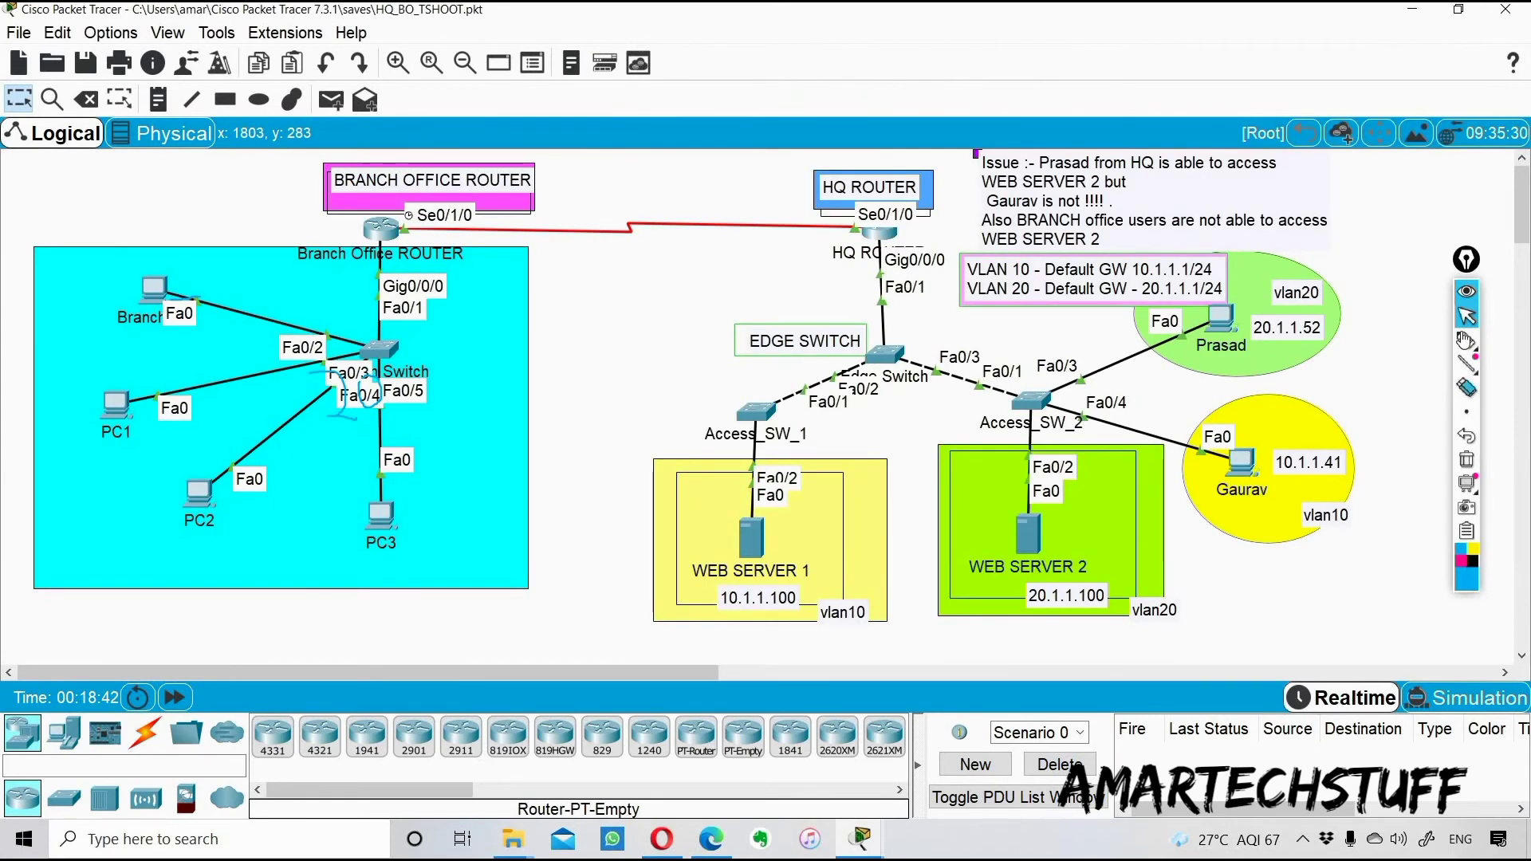
# Draw cyan pen strokes on the HQ router, the Edge Switch, and the Gaurav and Branch issue-note lines.
pyautogui.click(1465, 340)
pyautogui.moveTo(750, 168); pyautogui.dragTo(833, 238)
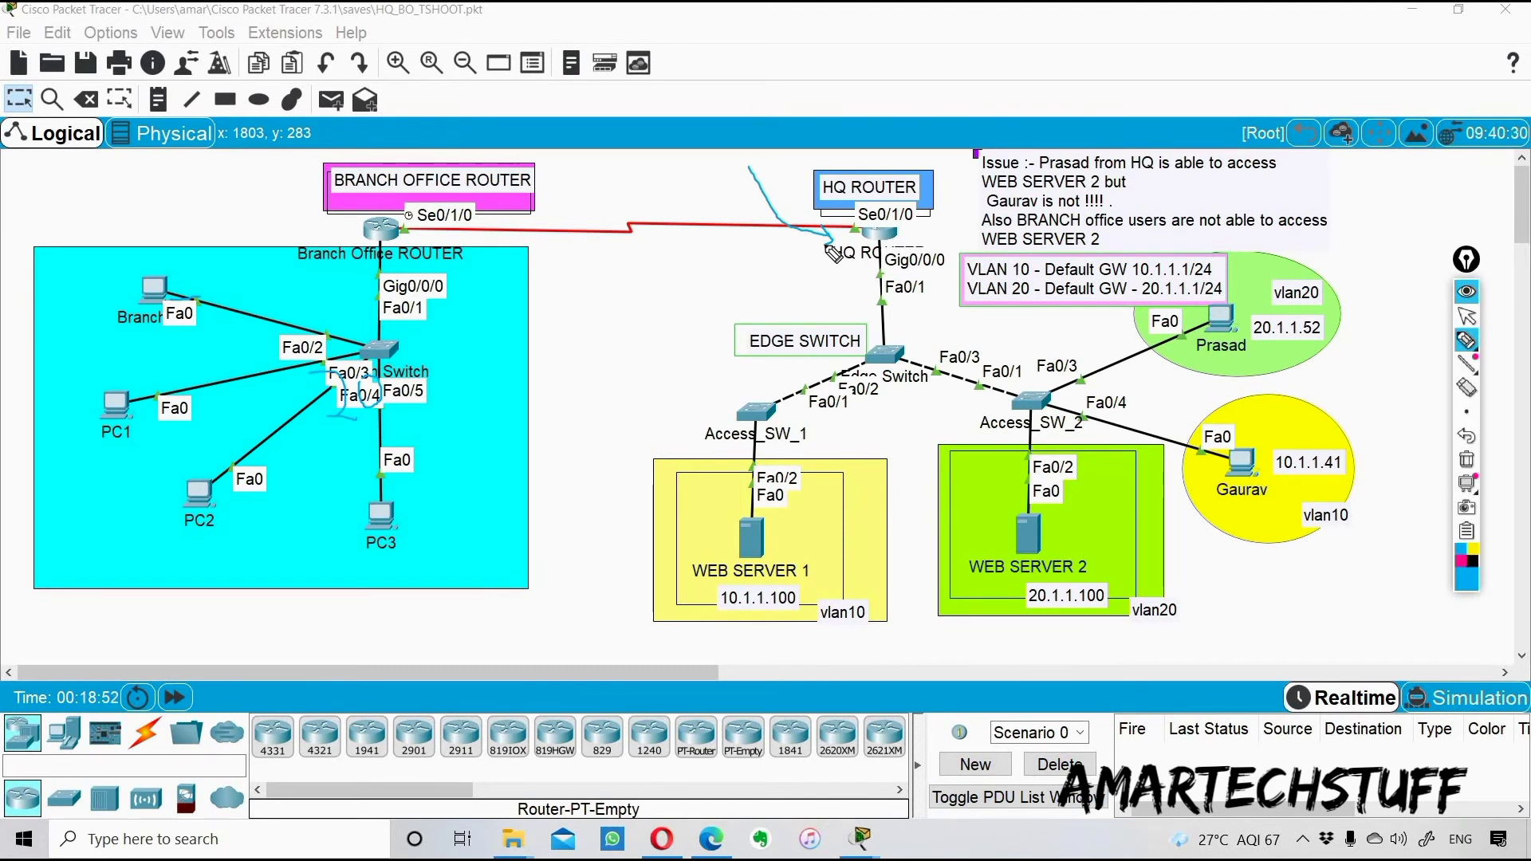
pyautogui.moveTo(701, 253)
pyautogui.mouseDown()
pyautogui.moveTo(768, 309)
pyautogui.moveTo(873, 342)
pyautogui.mouseUp()
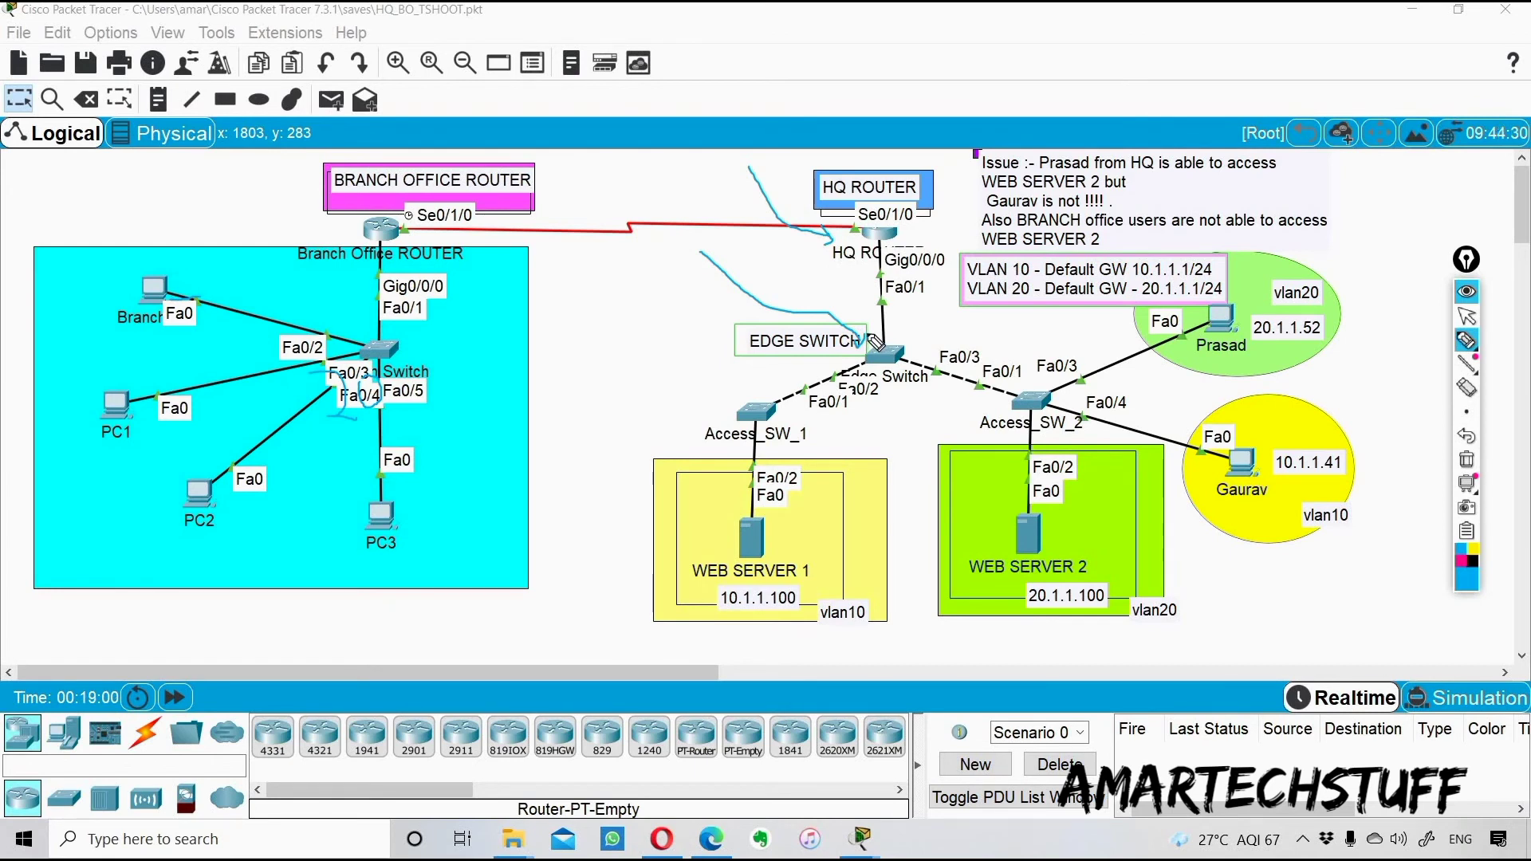
pyautogui.moveTo(947, 189); pyautogui.dragTo(993, 187)
pyautogui.moveTo(987, 239); pyautogui.dragTo(1090, 236)
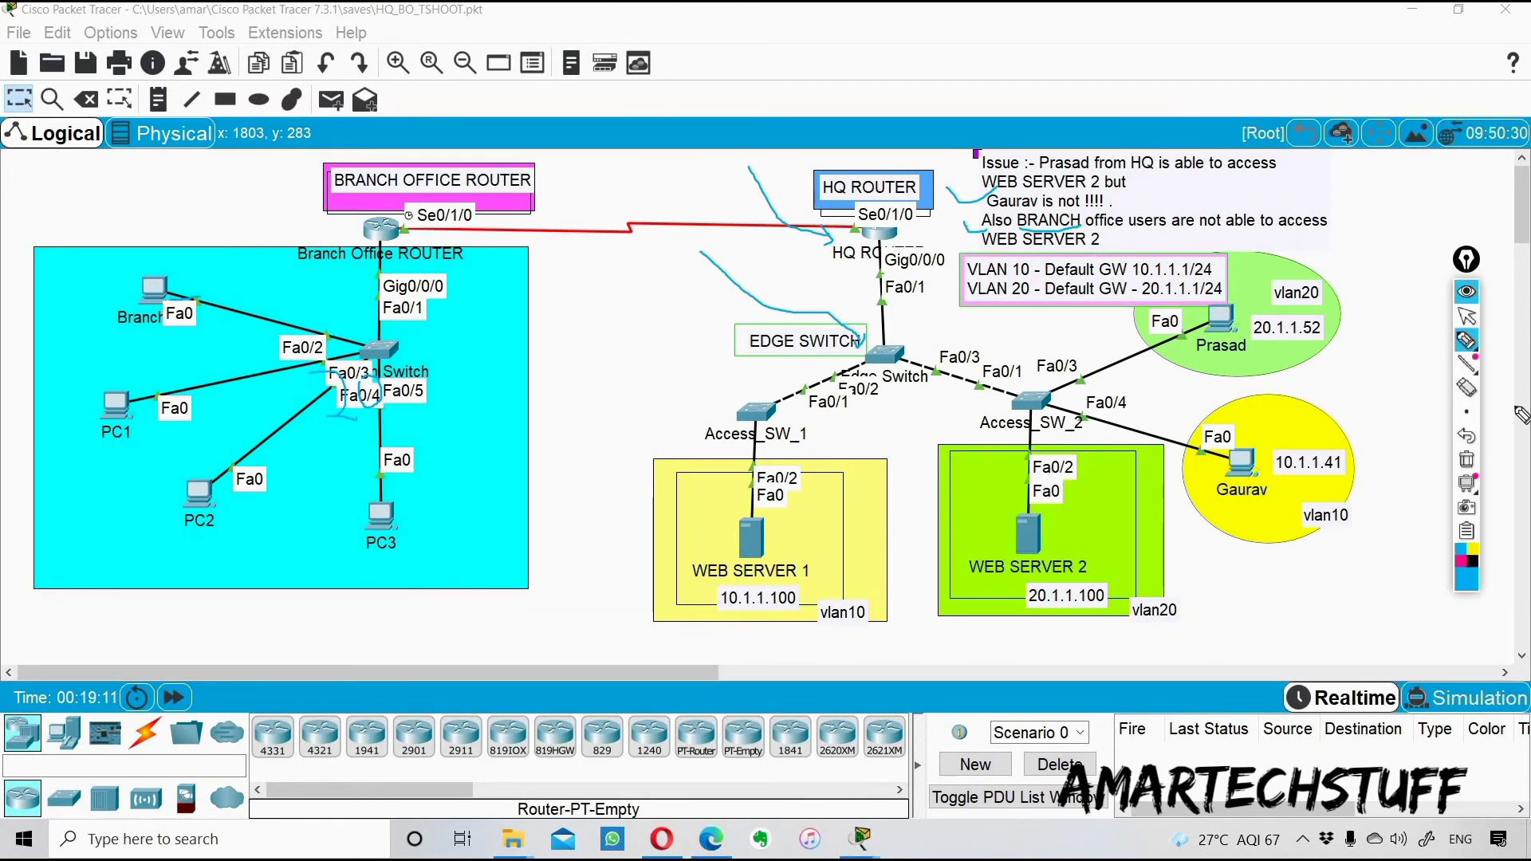
pyautogui.click(1466, 315)
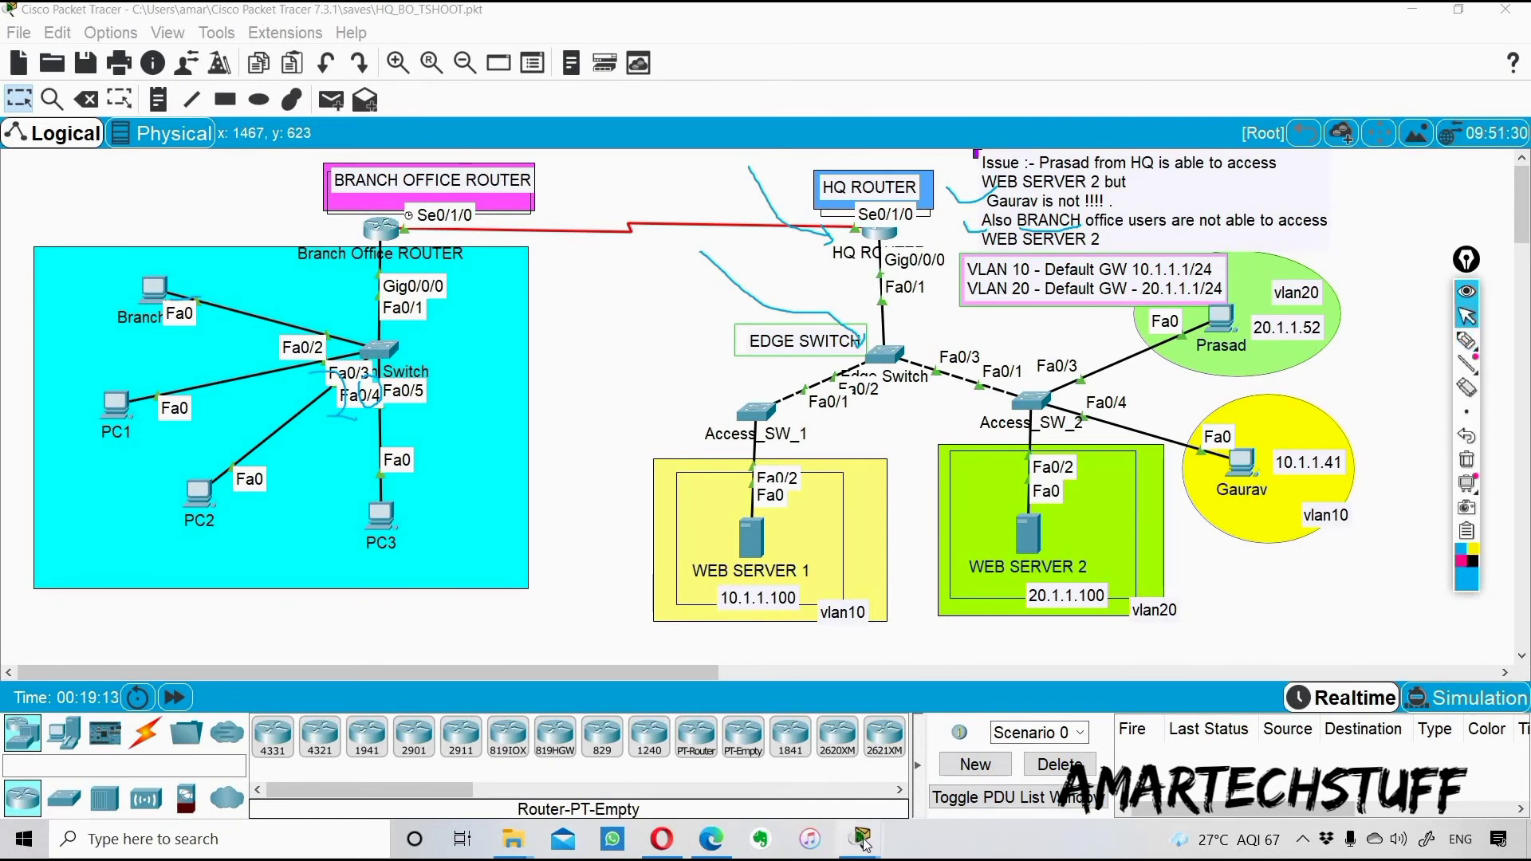
pyautogui.moveTo(866, 844)
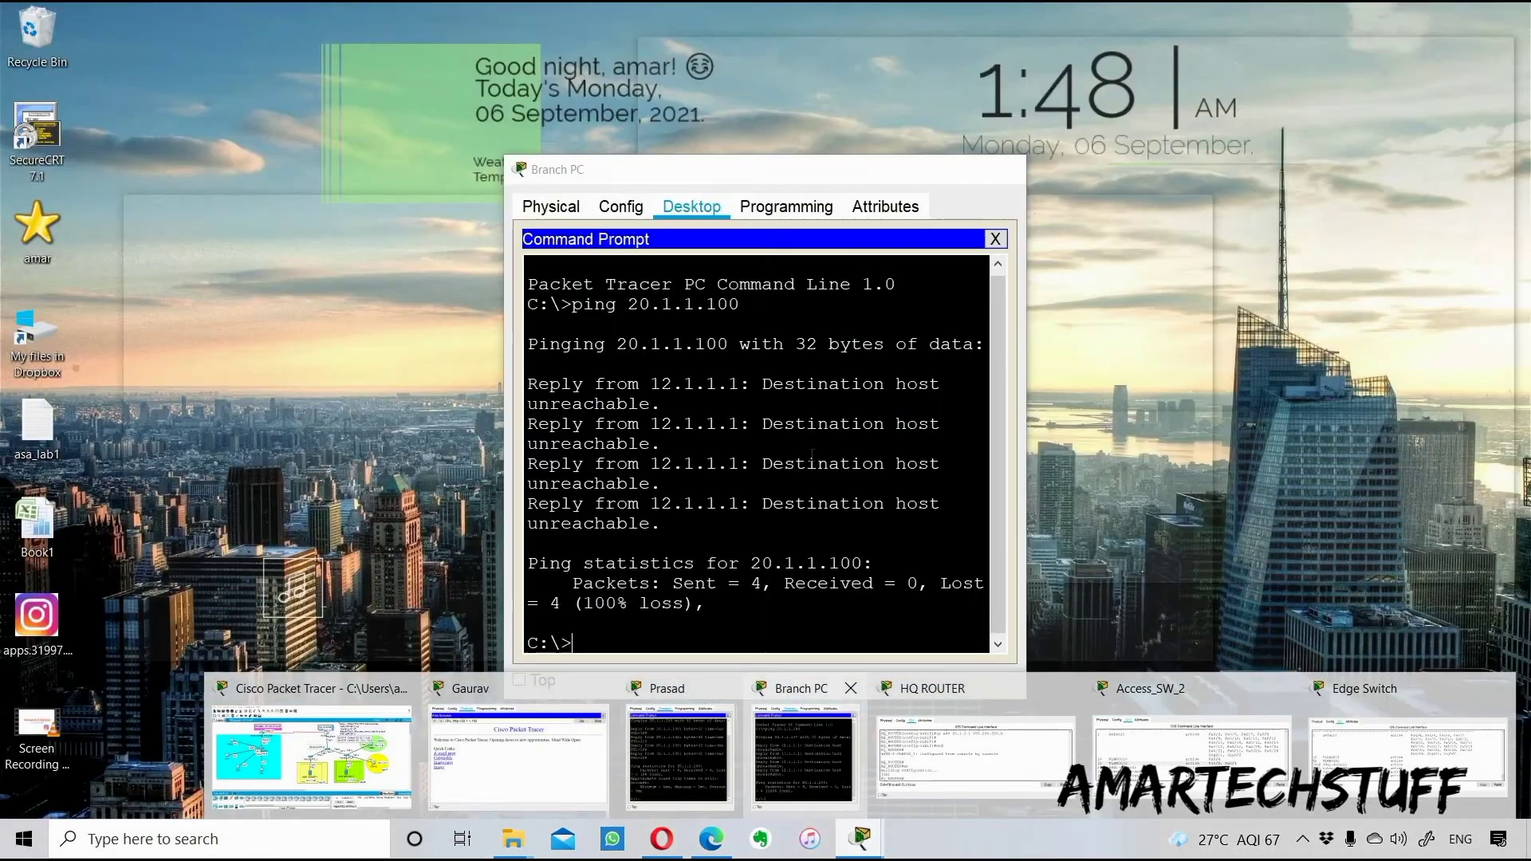
# Erase all pen annotations and rerun ping 20.1.1.100 on the Branch PC, getting four replies.
pyautogui.click(796, 750)
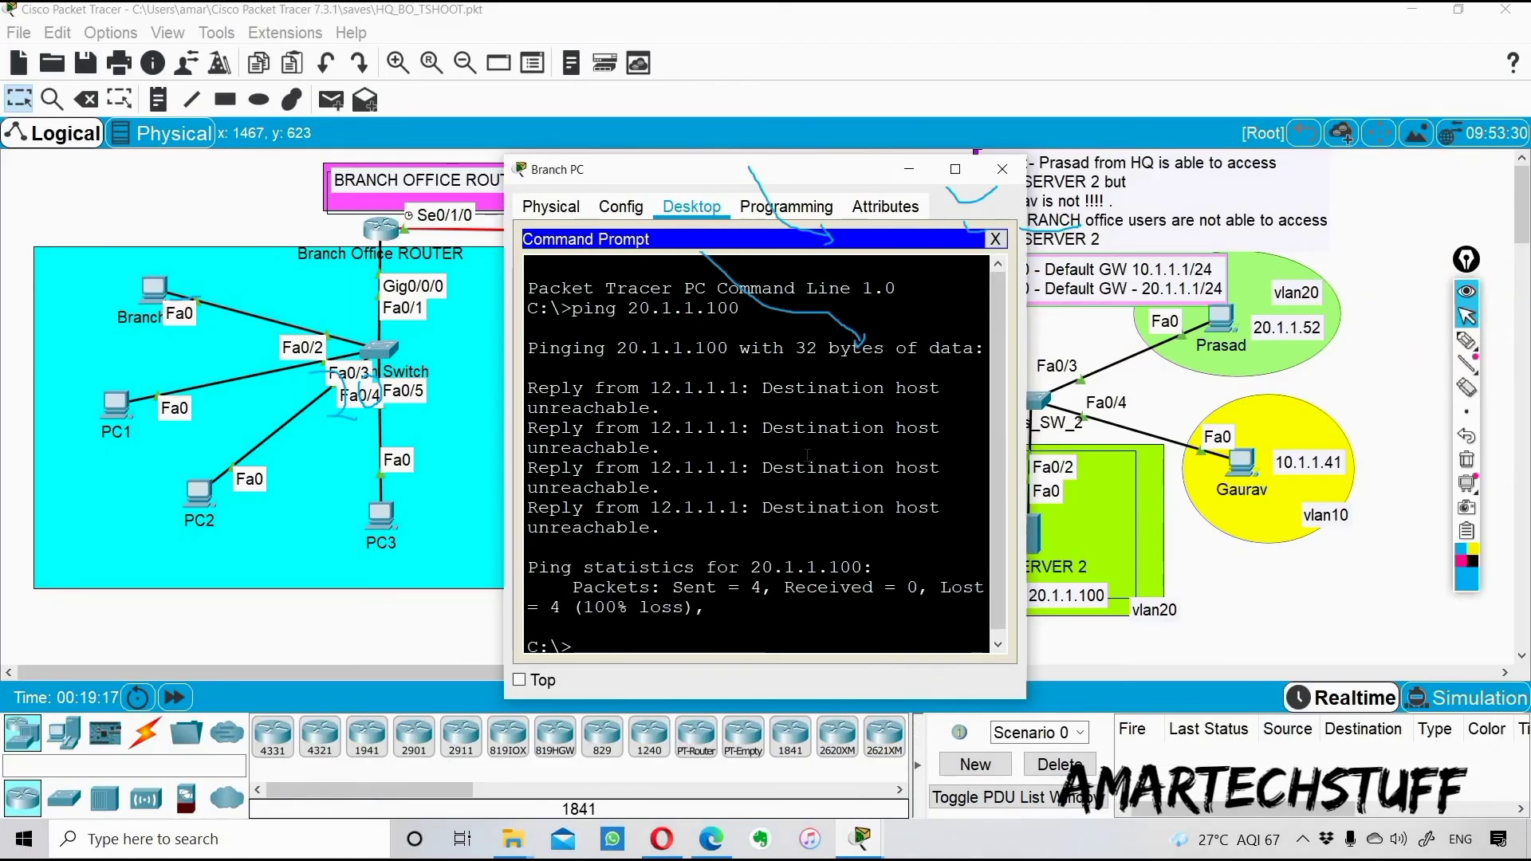
pyautogui.click(1466, 461)
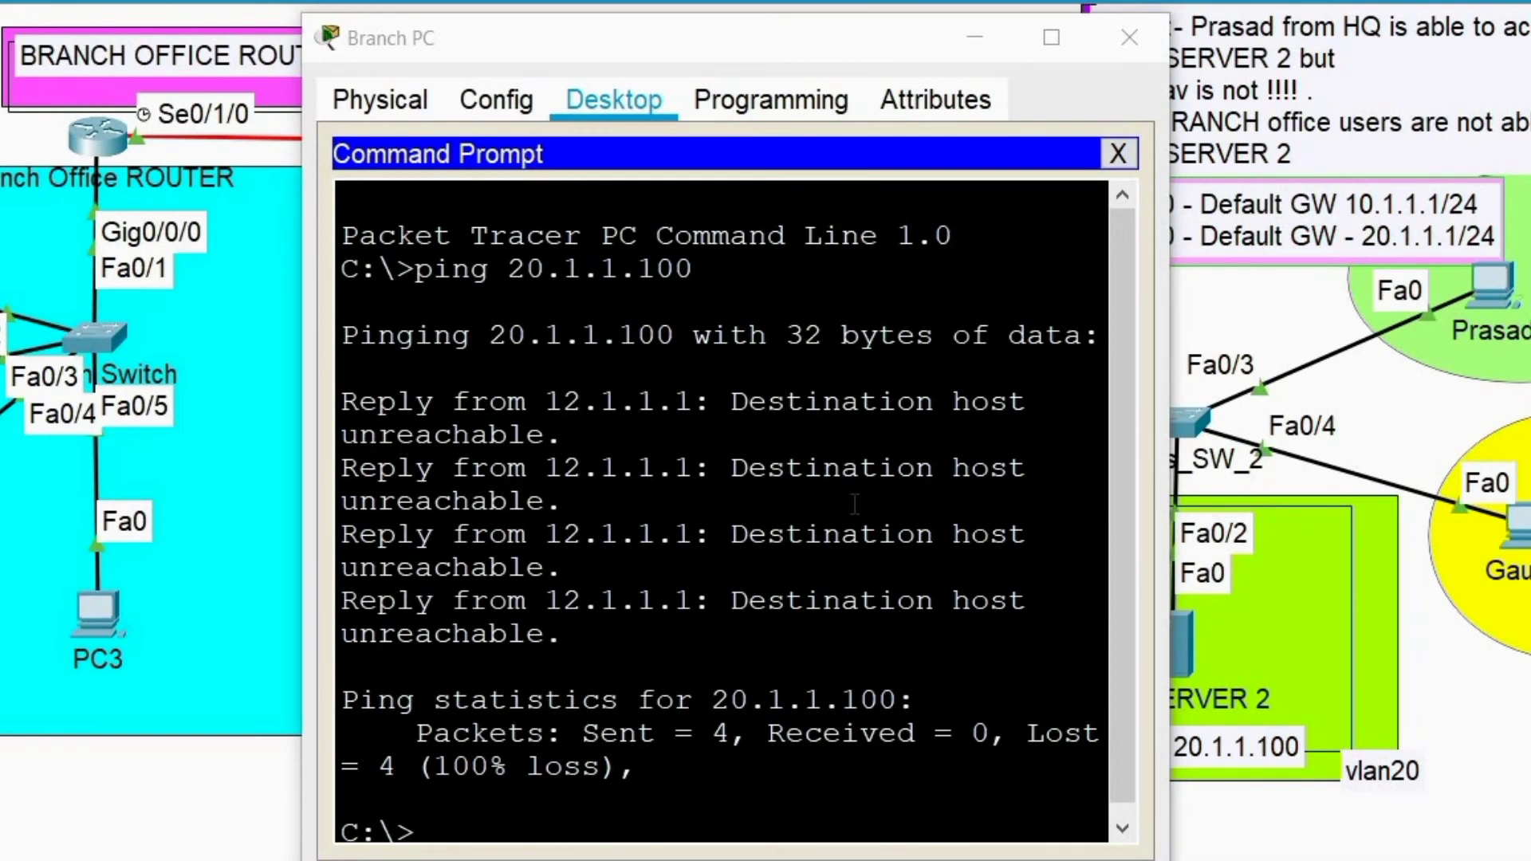
pyautogui.scroll(-1, 934, 508)
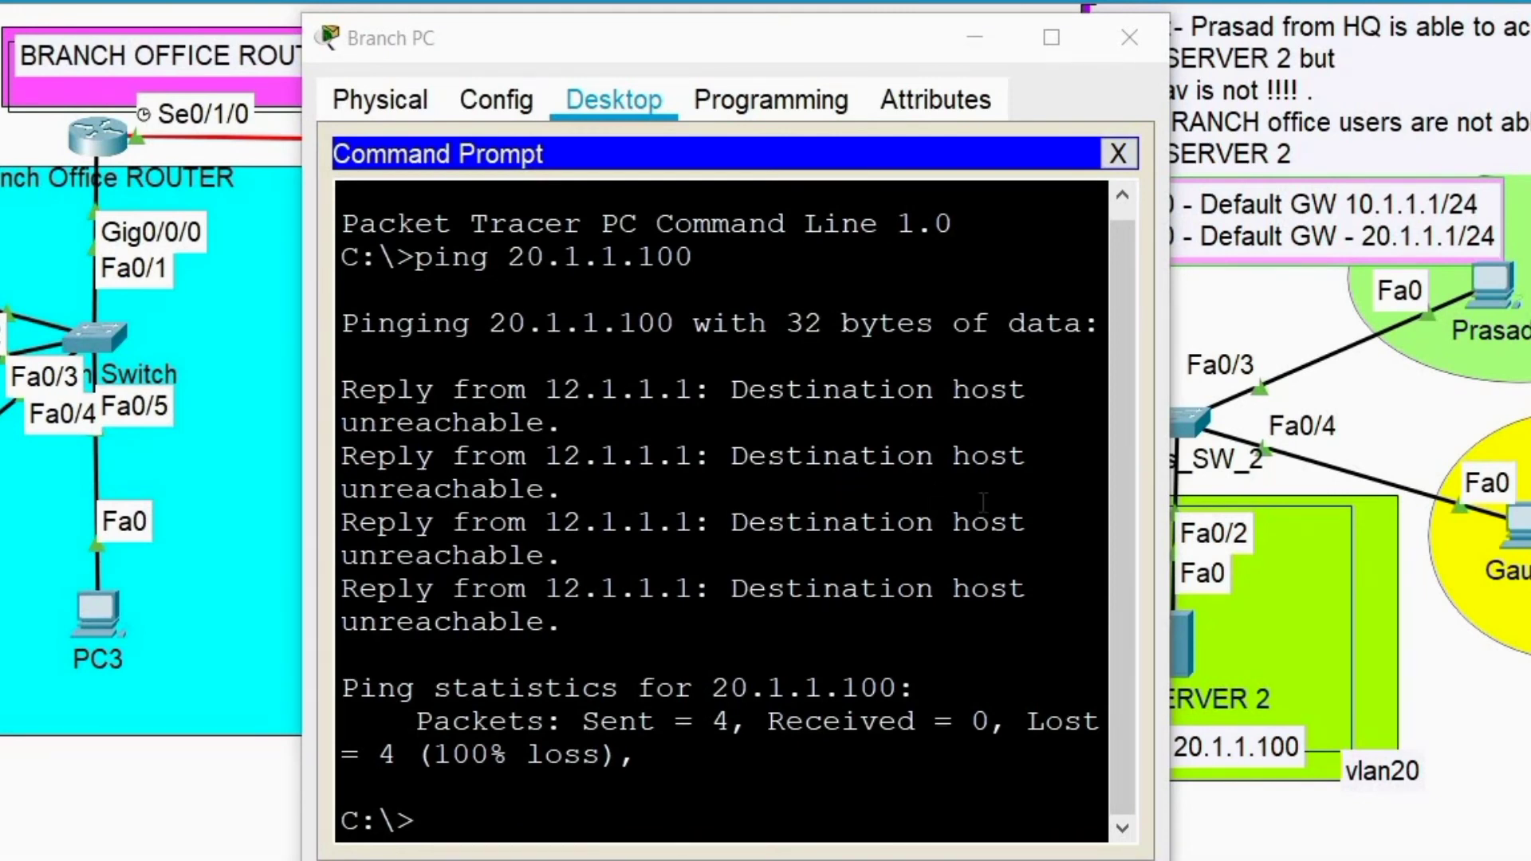
pyautogui.click(604, 746)
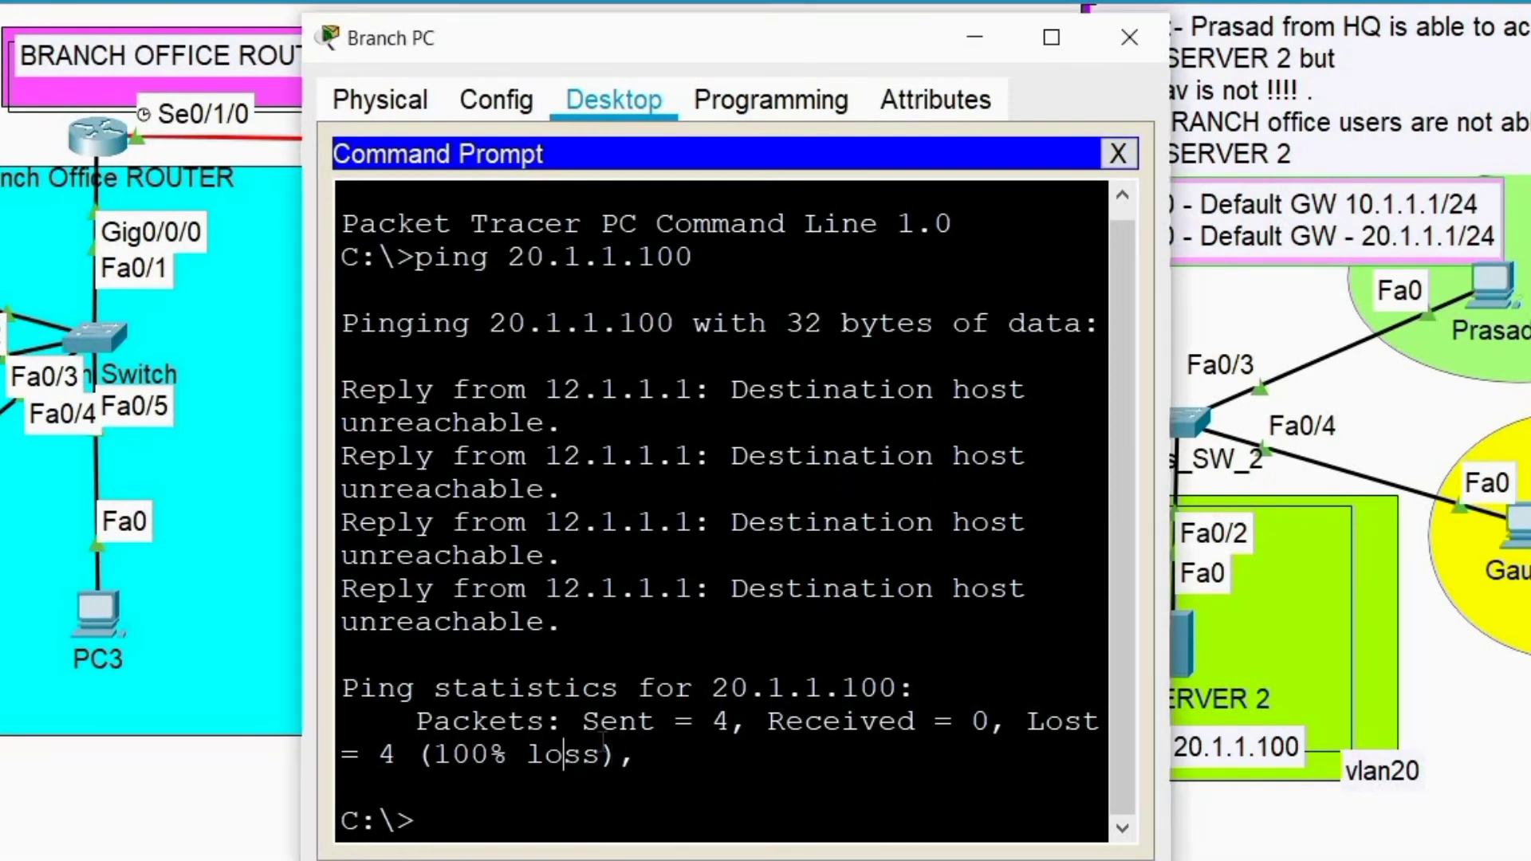
pyautogui.press('Up')
pyautogui.press('Return')
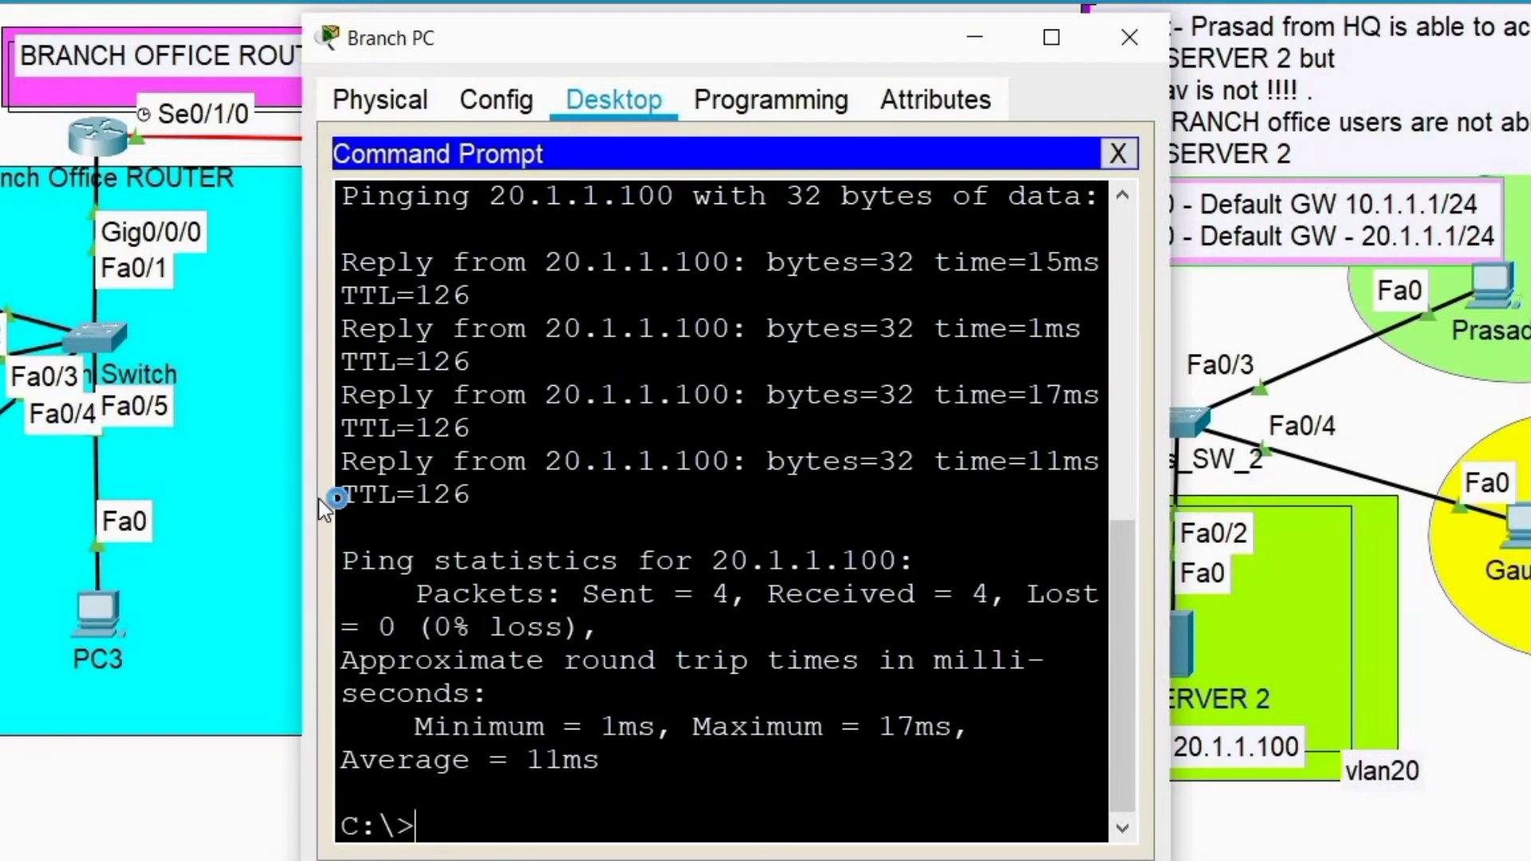
pyautogui.moveTo(130, 497); pyautogui.dragTo(0, 494)
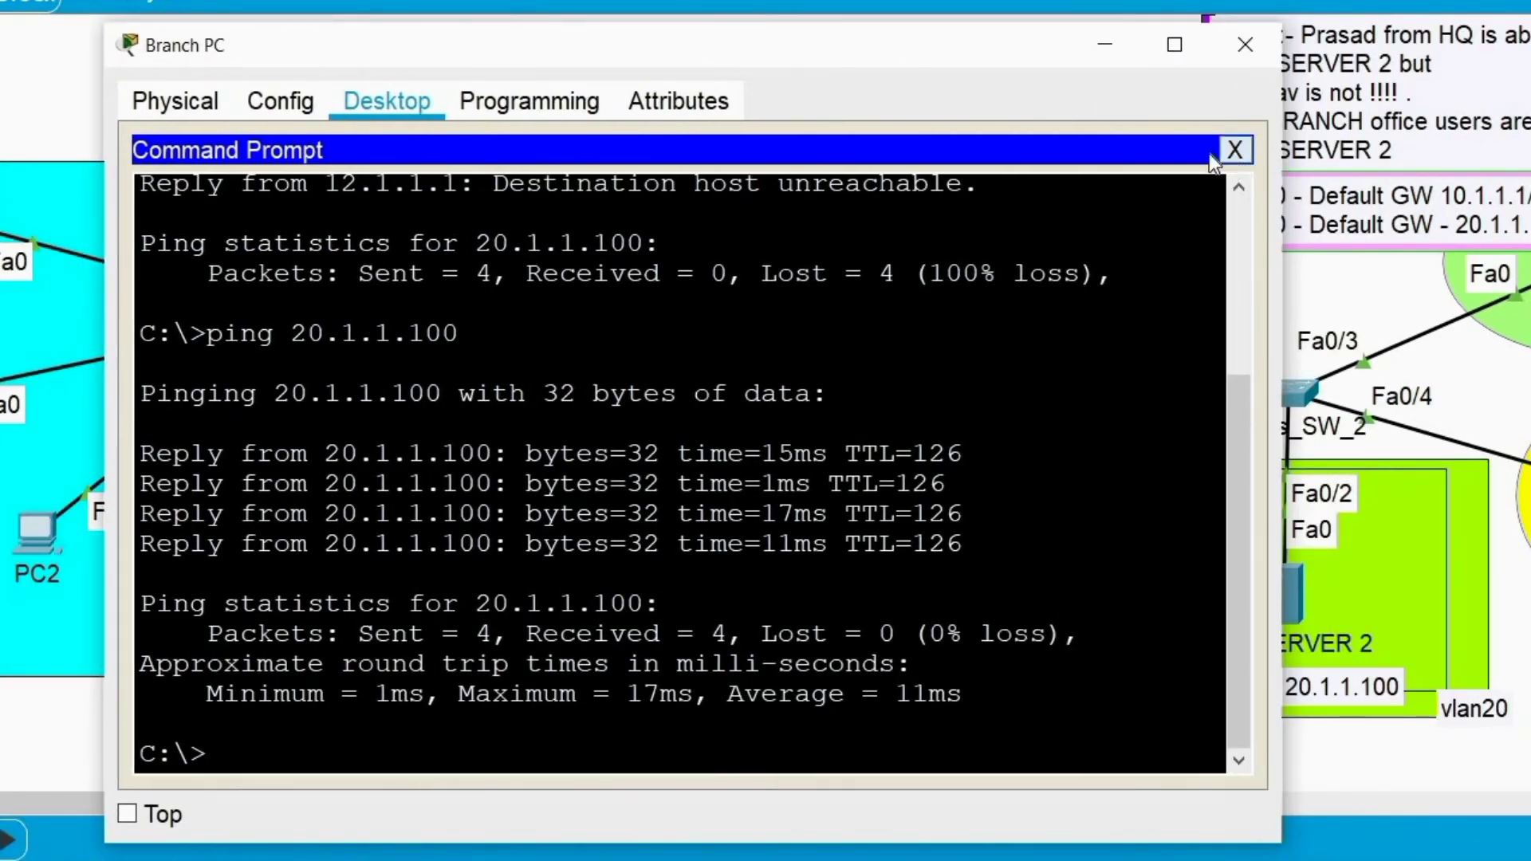
pyautogui.click(1232, 151)
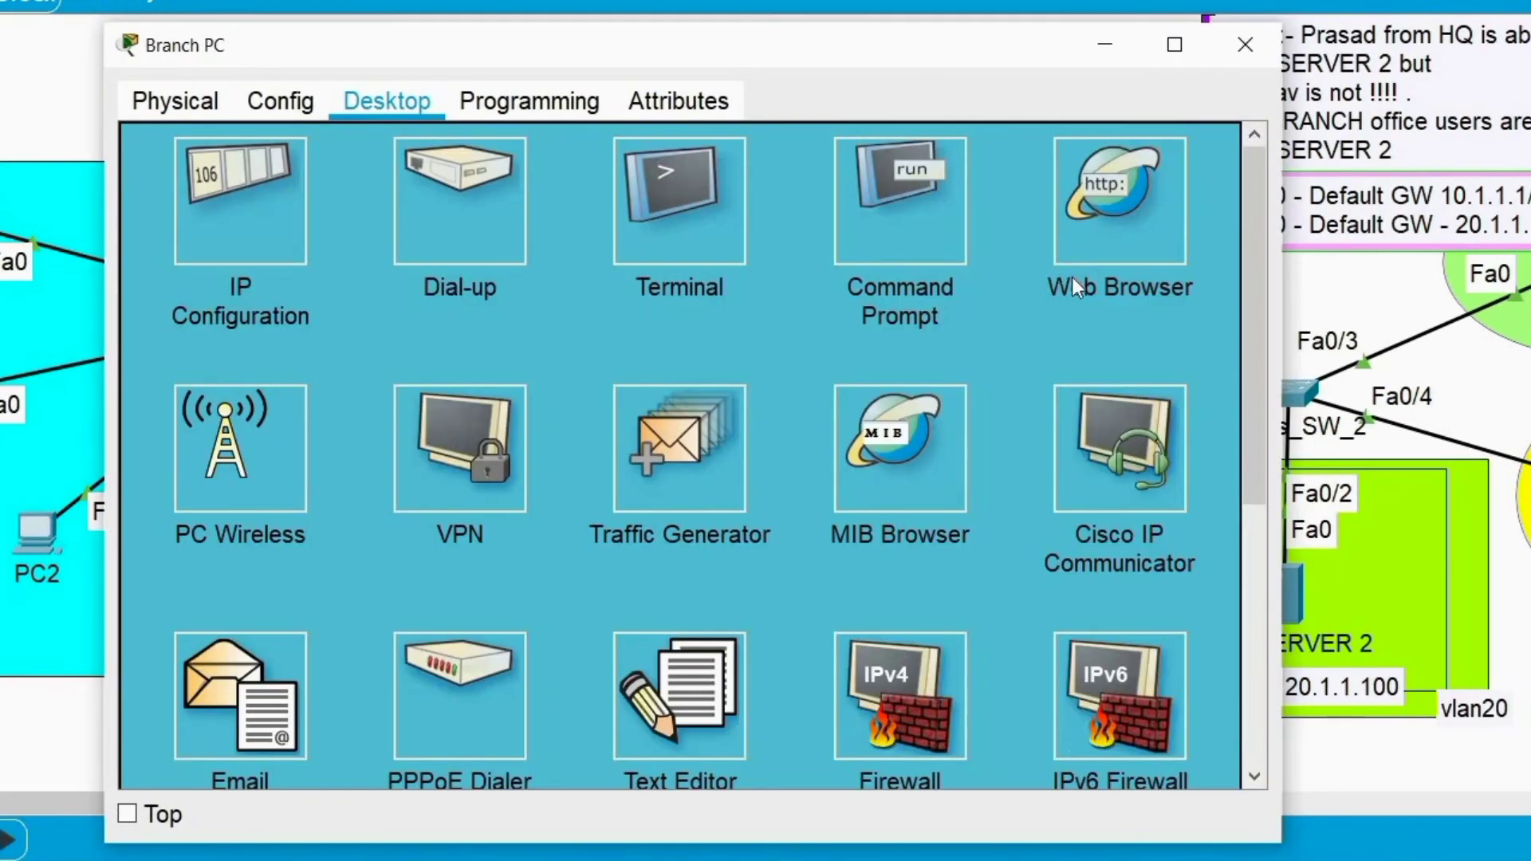
pyautogui.click(1119, 200)
pyautogui.click(547, 191)
pyautogui.write('j')
pyautogui.press('BackSpace')
pyautogui.write('http://')
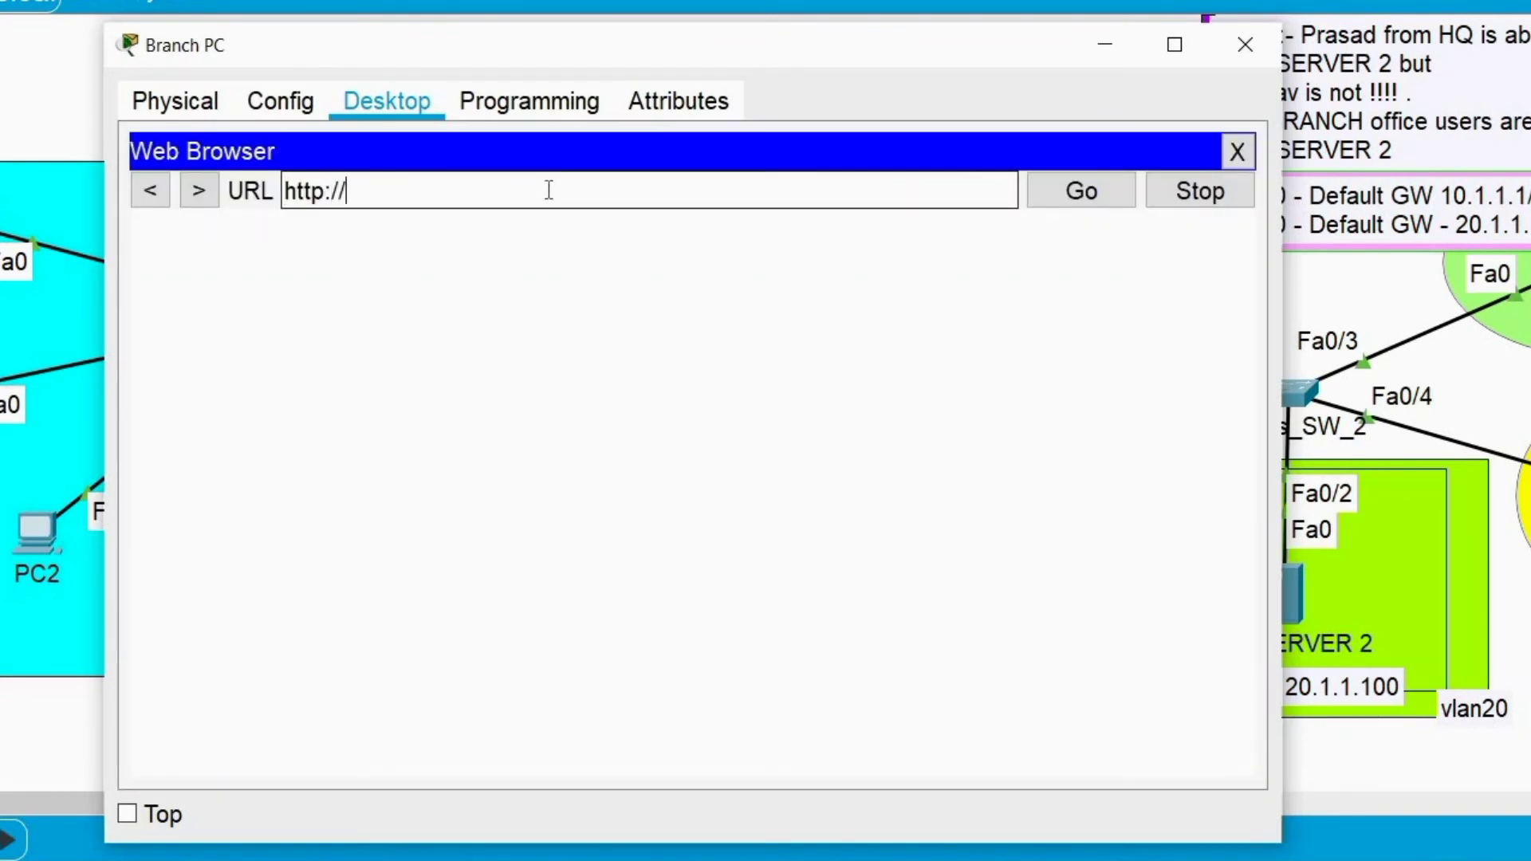
pyautogui.write('20.1.1.100')
pyautogui.click(1087, 191)
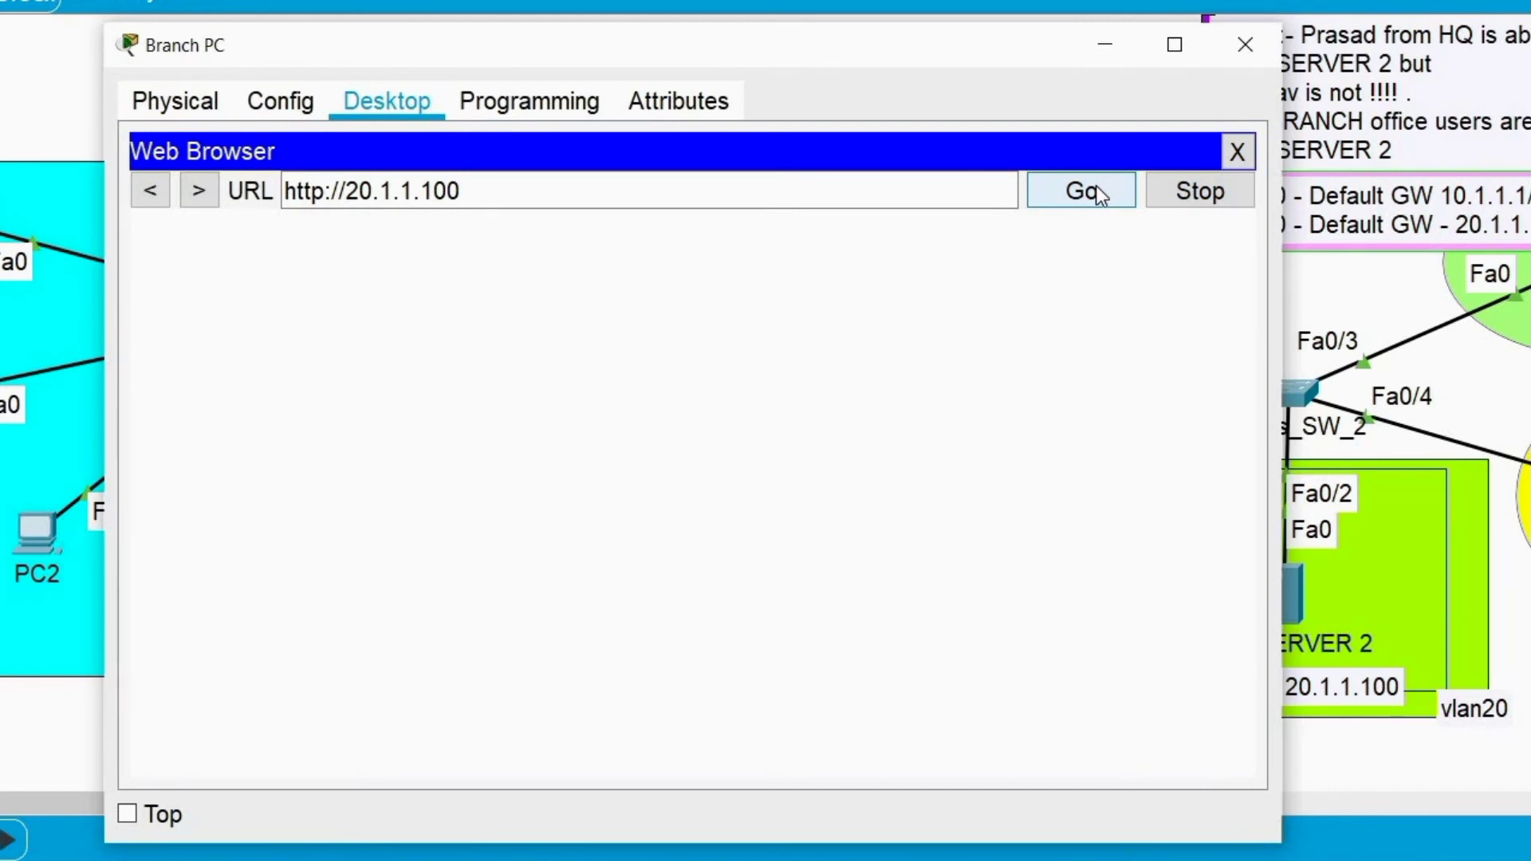
# Highlight the Request Timeout message, then close the browser and the Branch PC window.
pyautogui.moveTo(225, 240); pyautogui.dragTo(352, 243)
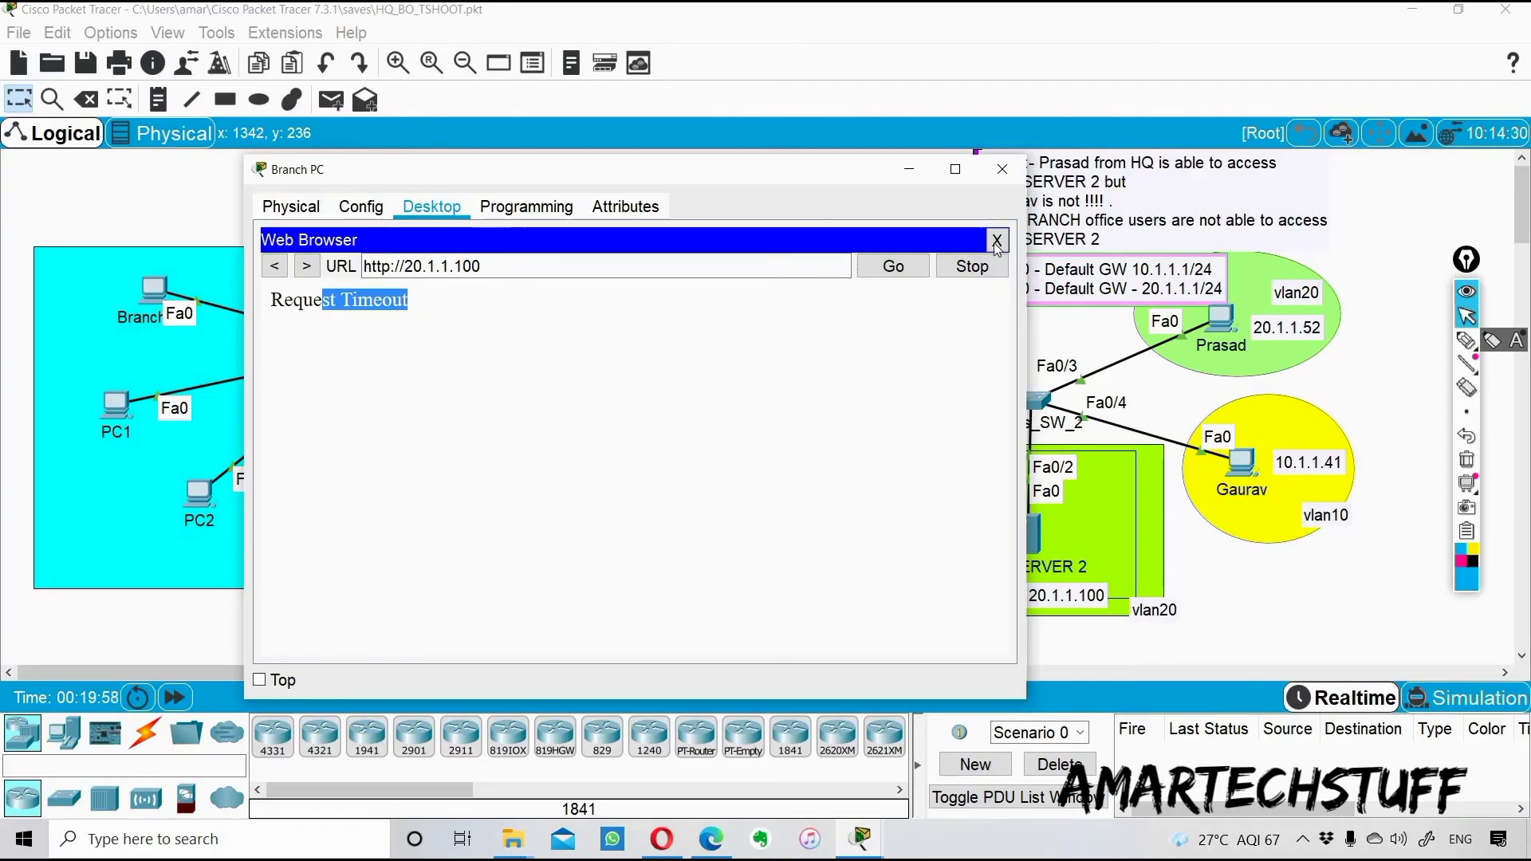
pyautogui.click(996, 242)
pyautogui.click(1003, 169)
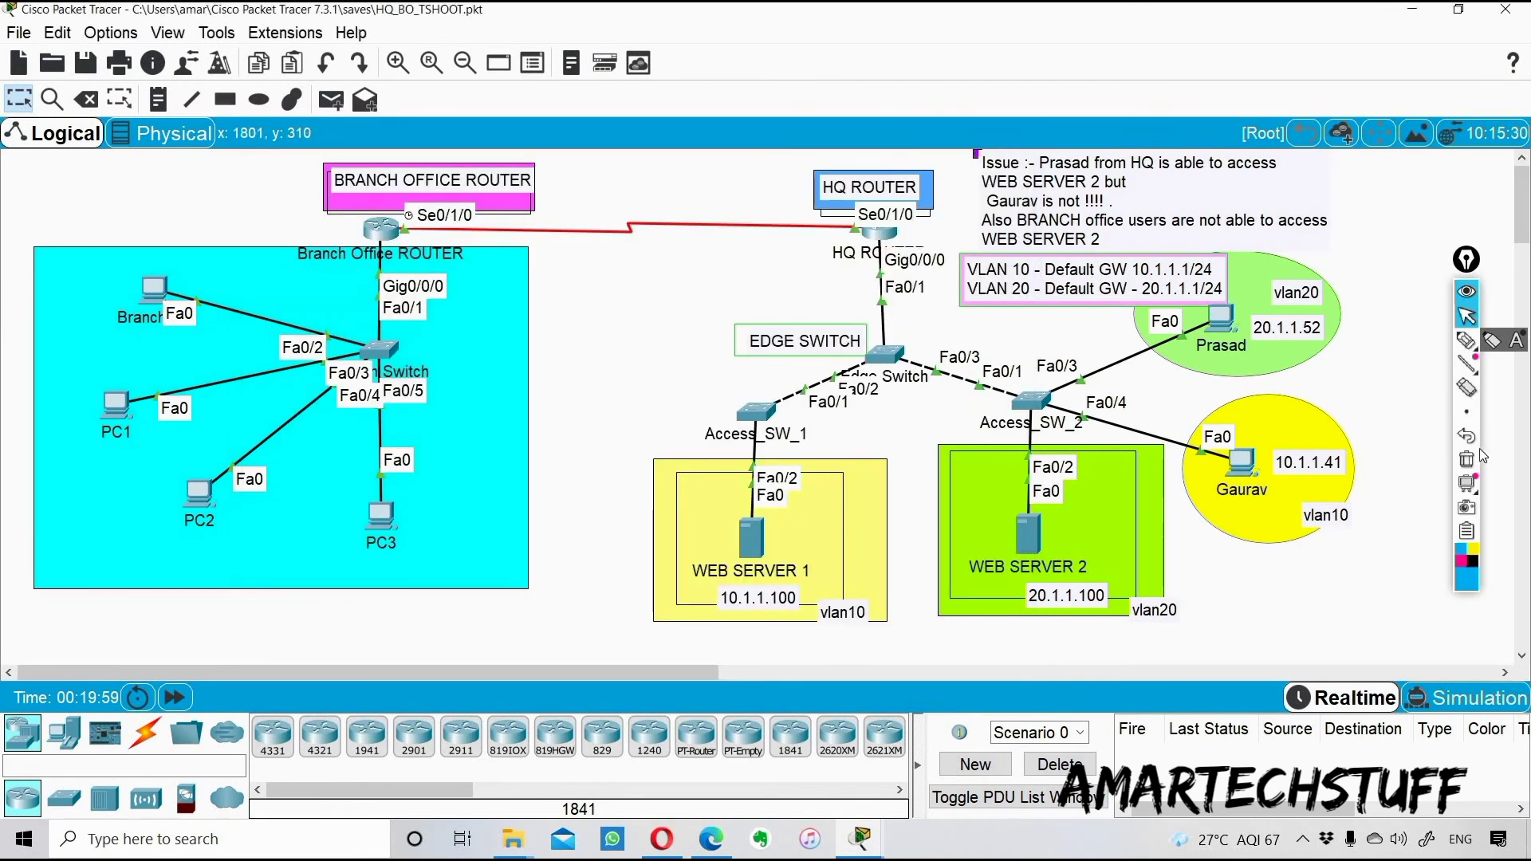
# Ink Gaurav's path to WEB SERVER 2, circle the Branch PC and trace its serial-link route to HQ.
pyautogui.click(1467, 344)
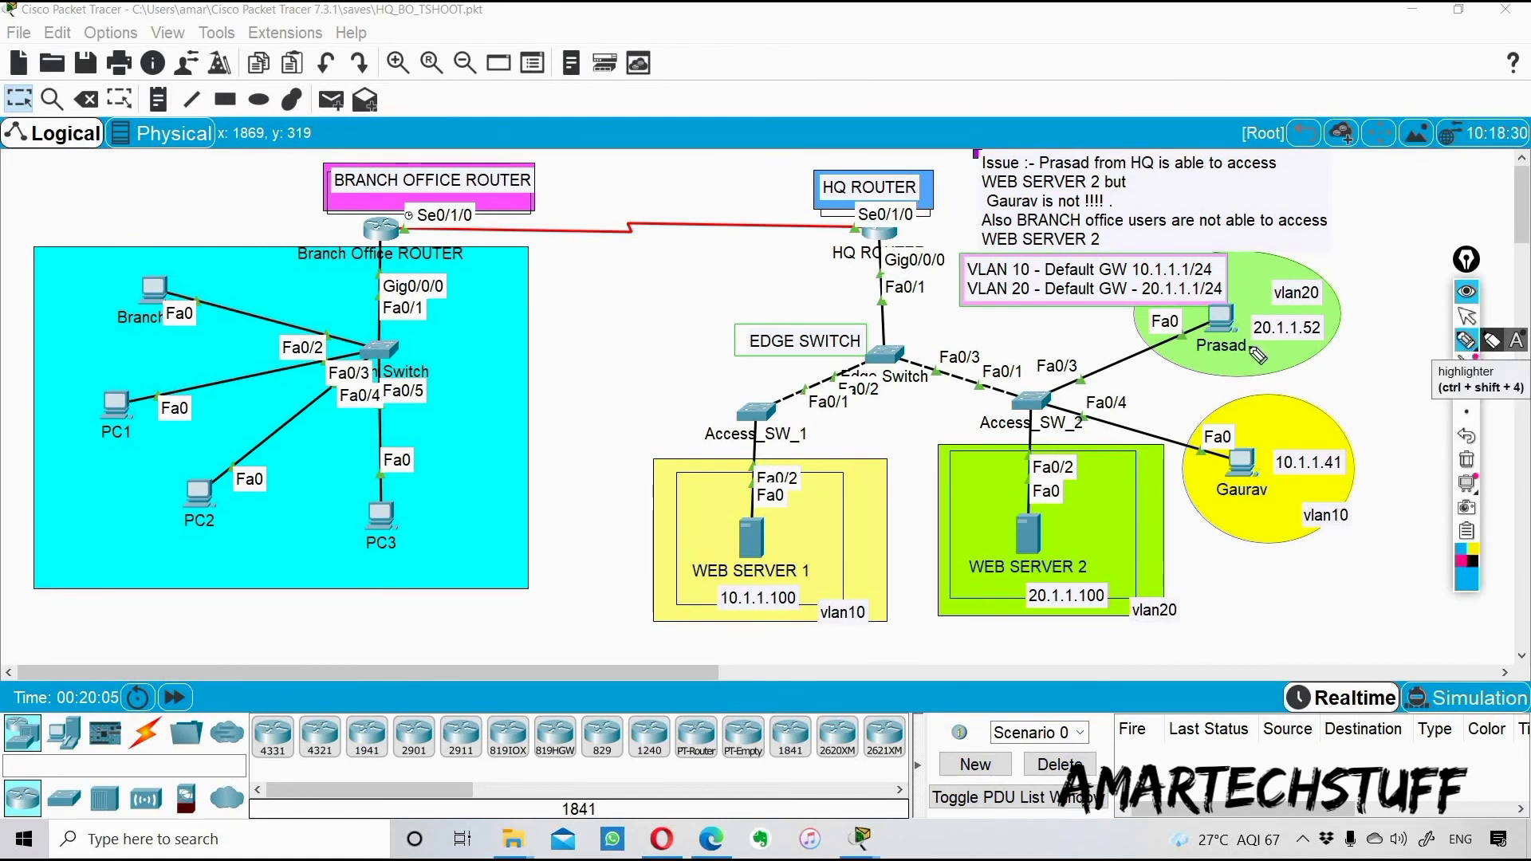
pyautogui.moveTo(1274, 505)
pyautogui.mouseDown()
pyautogui.moveTo(1246, 440)
pyautogui.moveTo(1192, 487)
pyautogui.moveTo(1179, 464)
pyautogui.moveTo(1029, 453)
pyautogui.moveTo(1062, 568)
pyautogui.mouseUp()
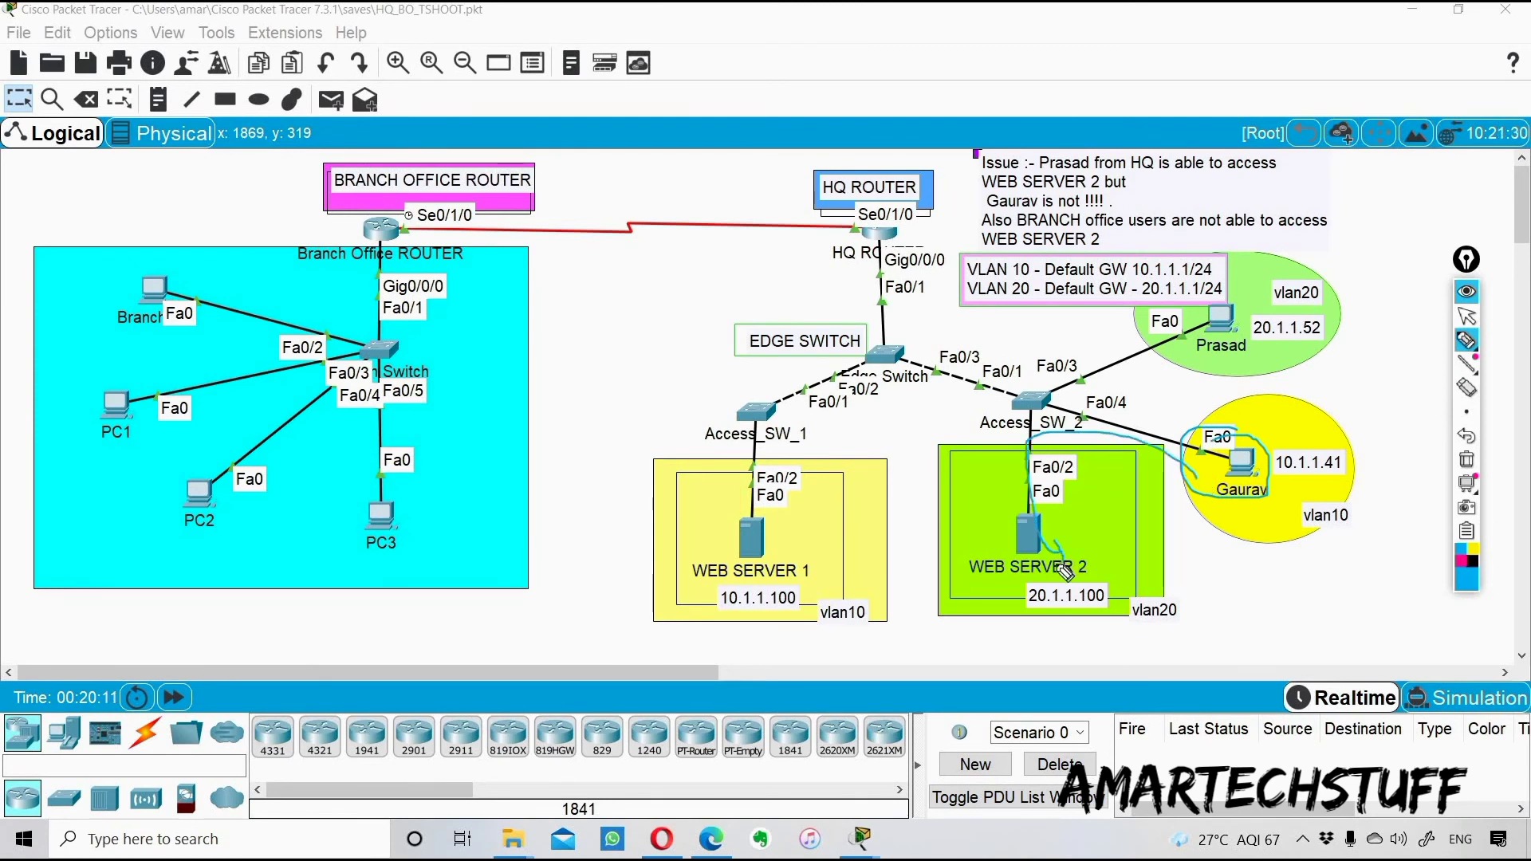
pyautogui.moveTo(151, 267)
pyautogui.mouseDown()
pyautogui.moveTo(132, 343)
pyautogui.moveTo(198, 323)
pyautogui.mouseUp()
pyautogui.moveTo(149, 267); pyautogui.dragTo(196, 301)
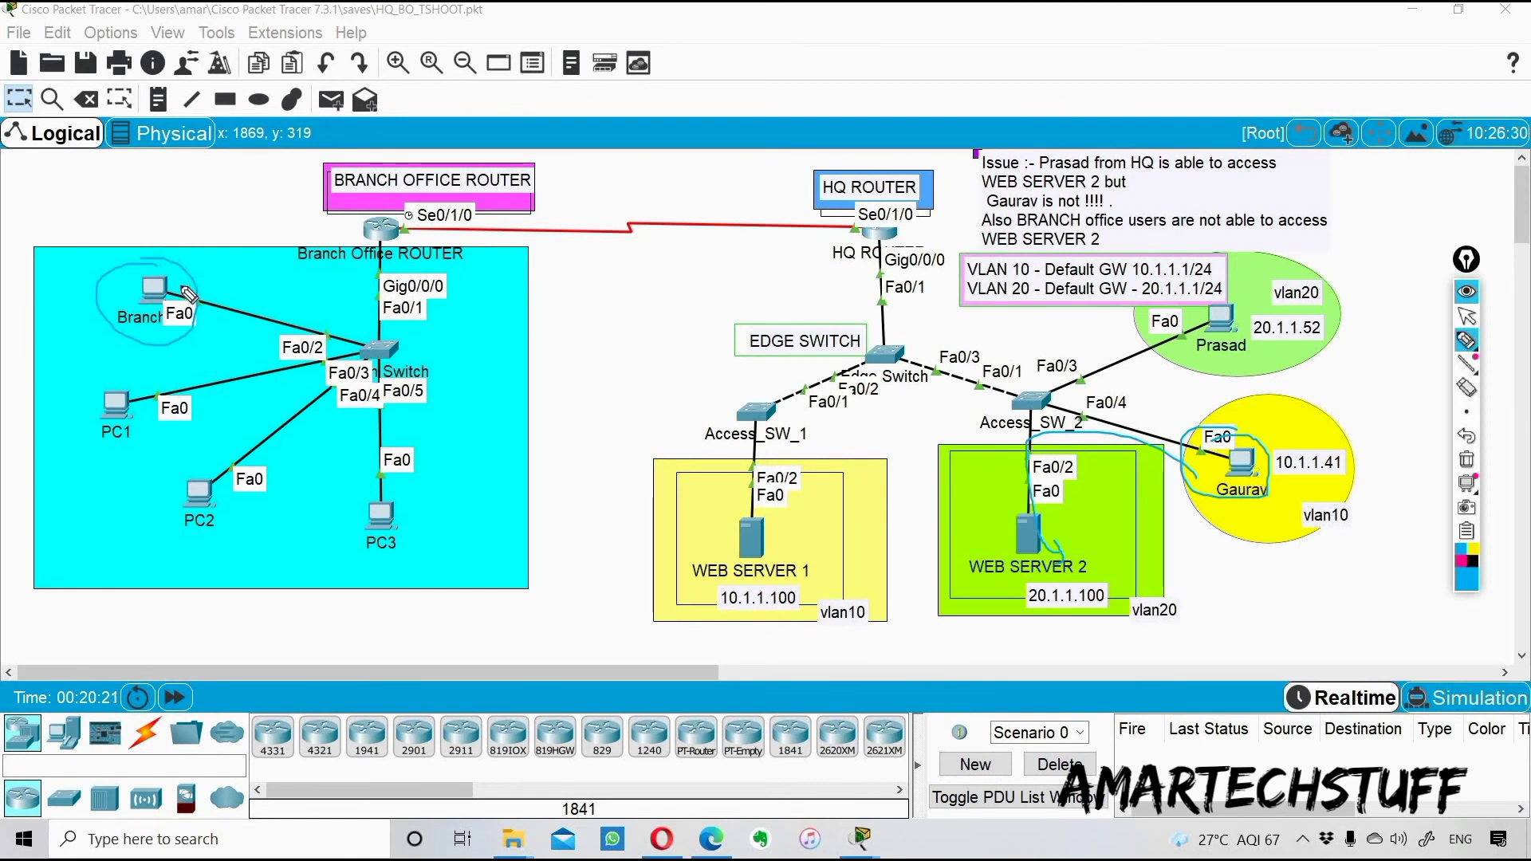
pyautogui.moveTo(345, 319)
pyautogui.mouseDown()
pyautogui.moveTo(375, 257)
pyautogui.moveTo(500, 237)
pyautogui.moveTo(853, 239)
pyautogui.moveTo(905, 351)
pyautogui.moveTo(1007, 381)
pyautogui.moveTo(1031, 518)
pyautogui.moveTo(1018, 383)
pyautogui.moveTo(935, 350)
pyautogui.moveTo(870, 272)
pyautogui.moveTo(773, 229)
pyautogui.moveTo(542, 227)
pyautogui.moveTo(386, 247)
pyautogui.moveTo(318, 312)
pyautogui.moveTo(183, 289)
pyautogui.mouseUp()
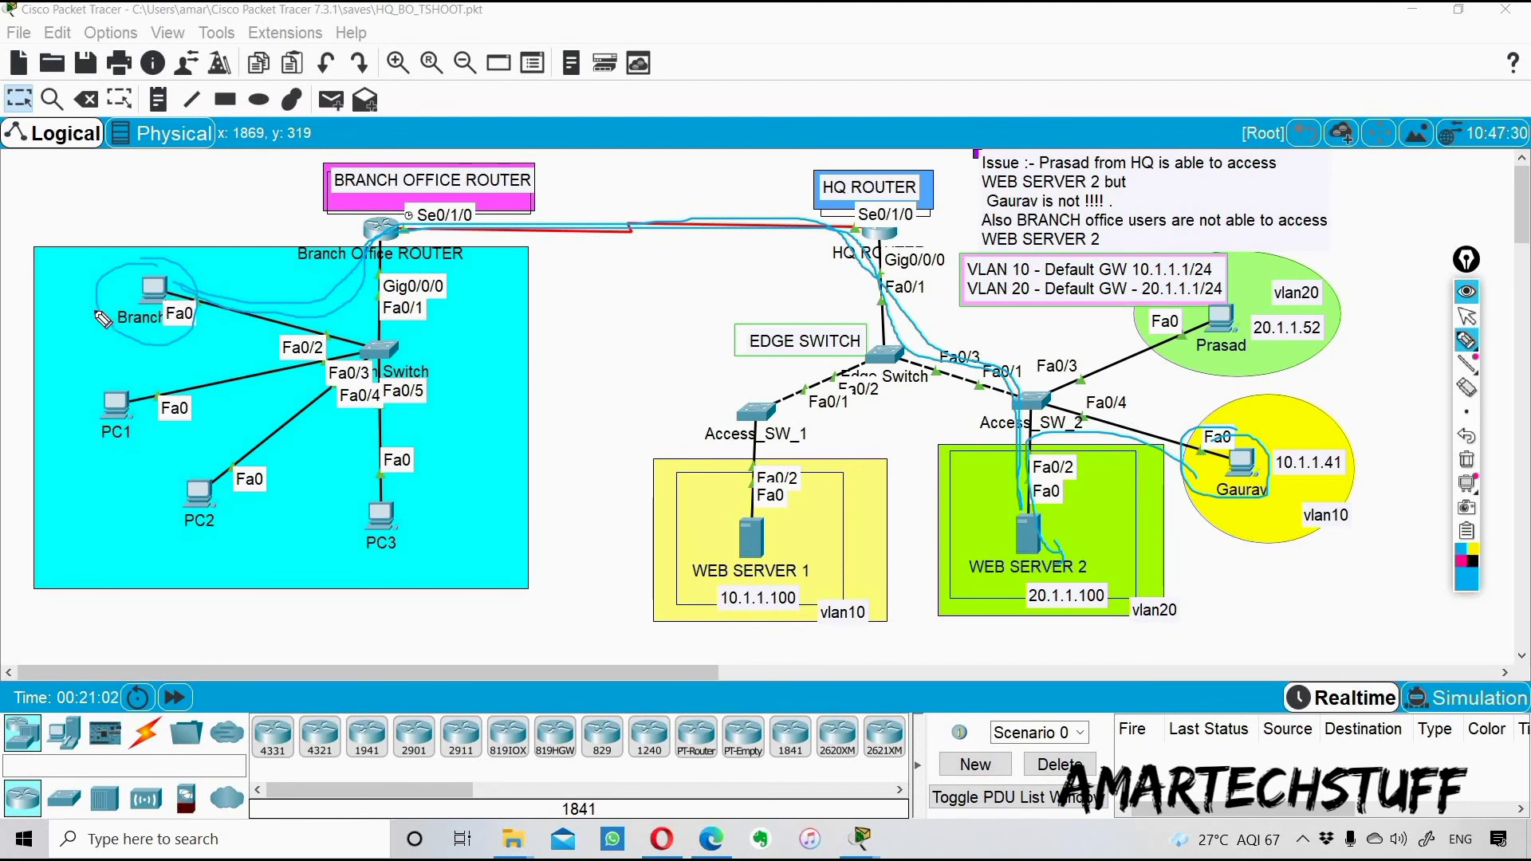
pyautogui.moveTo(61, 327); pyautogui.dragTo(144, 320)
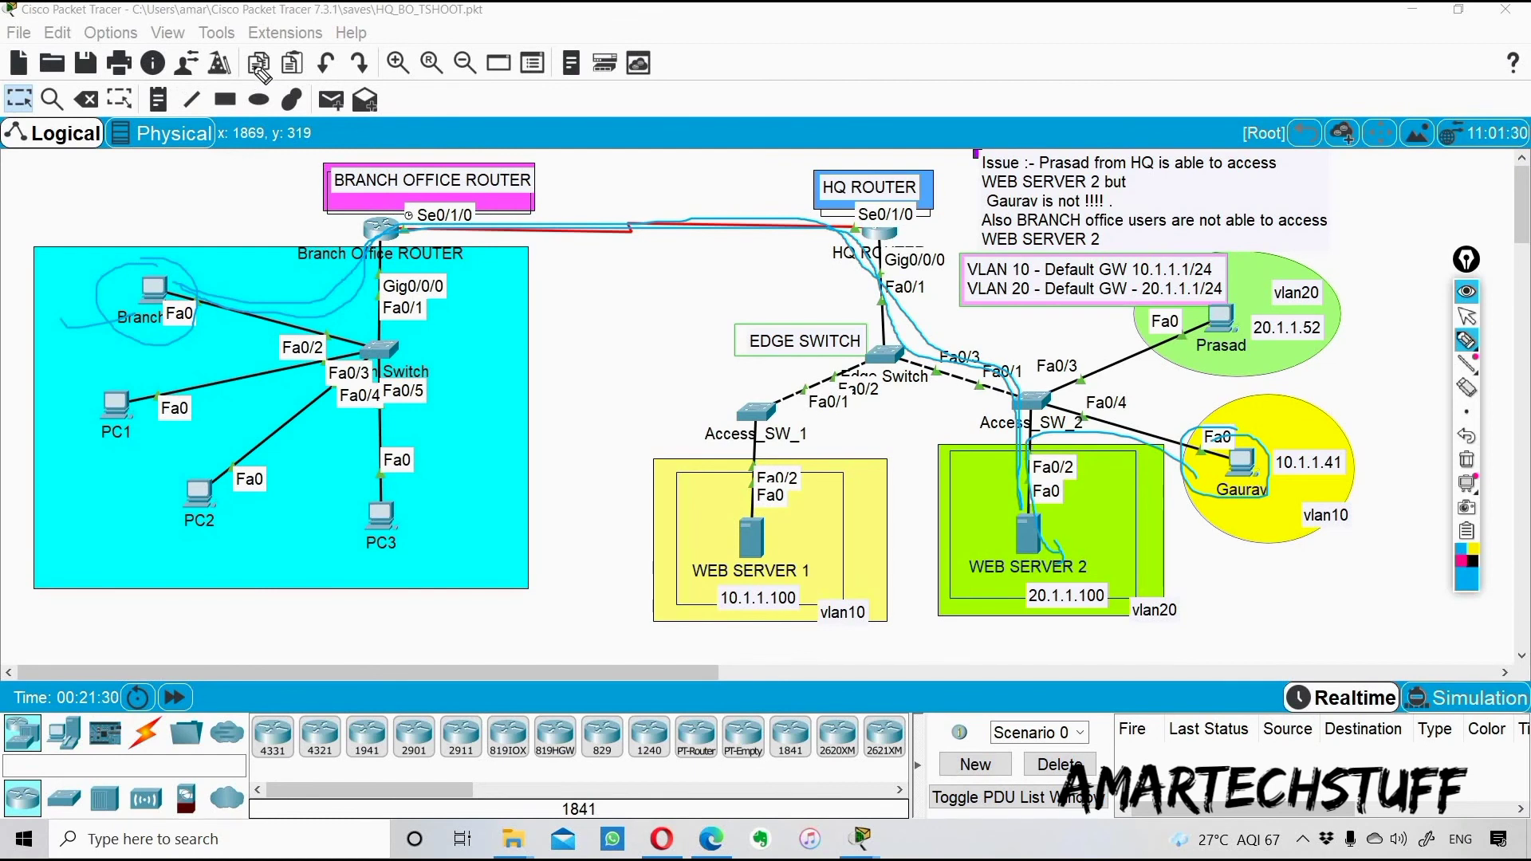
pyautogui.click(1471, 319)
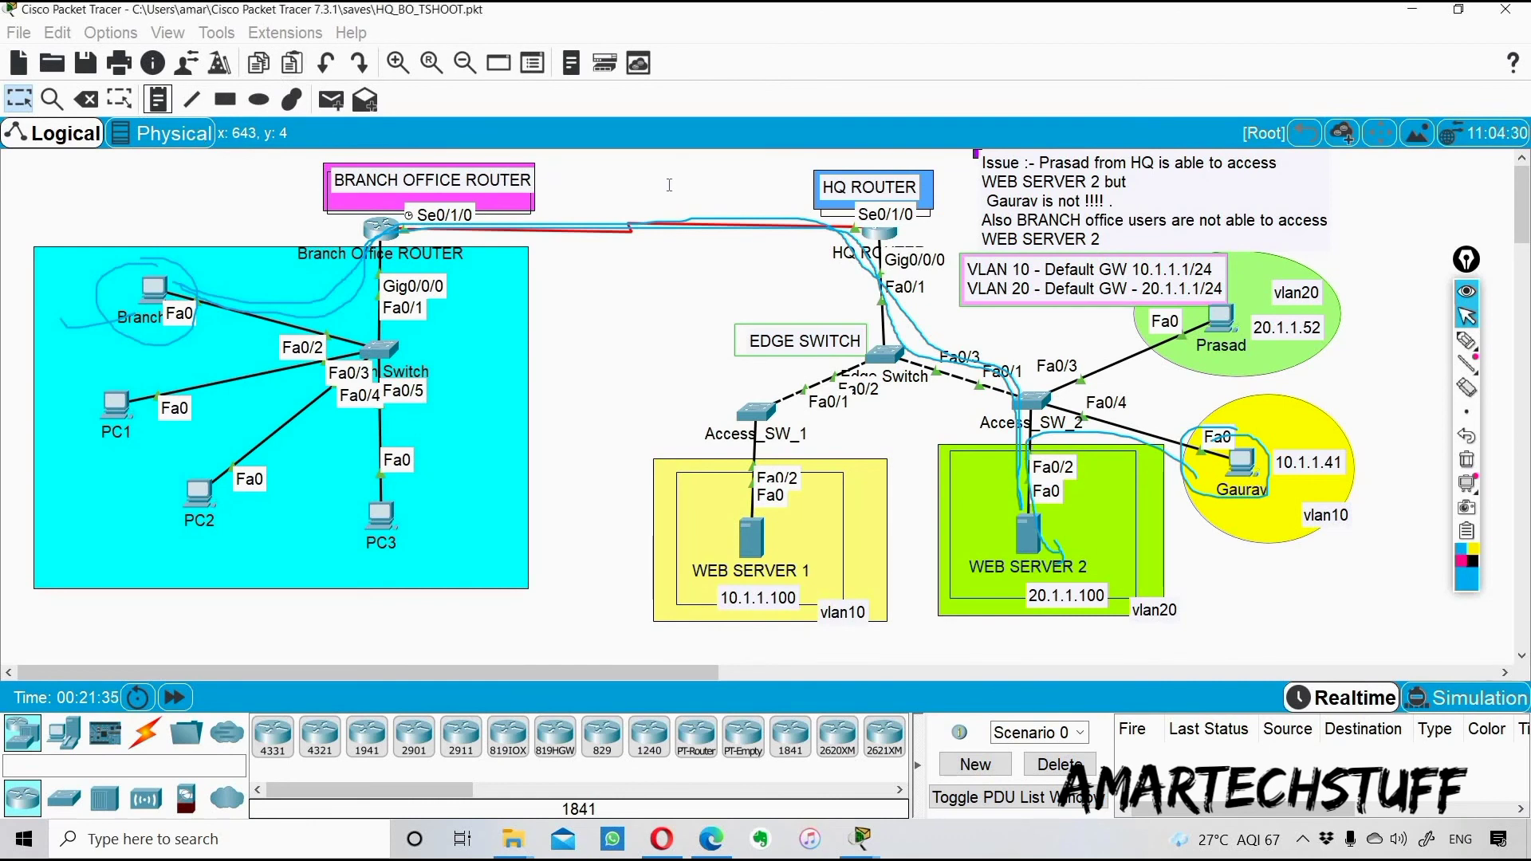
# Place a text note left of EDGE SWITCH and type the author's contact e-mail address.
pyautogui.click(614, 341)
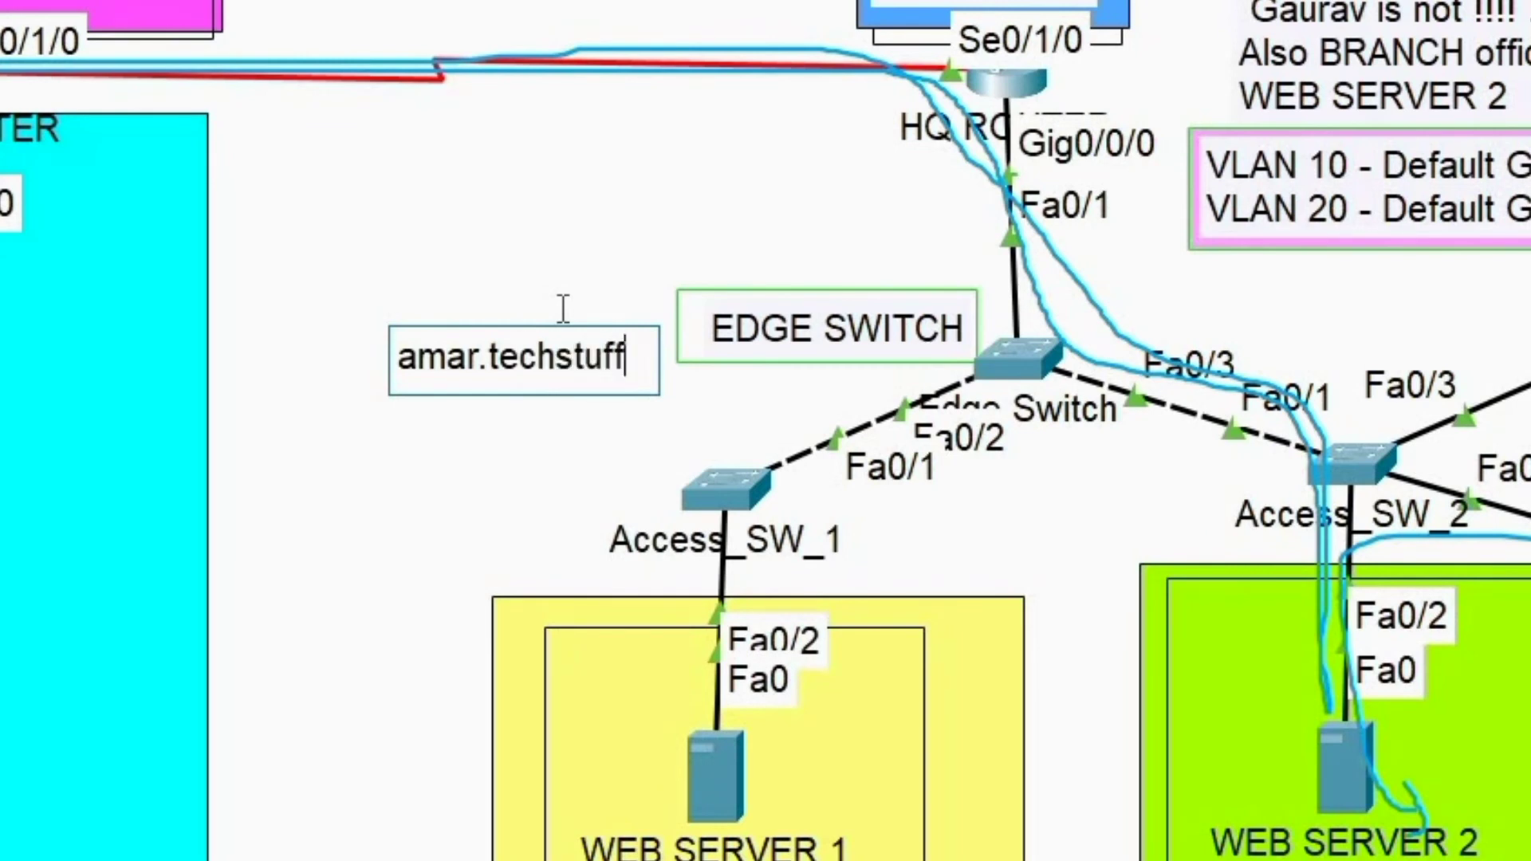
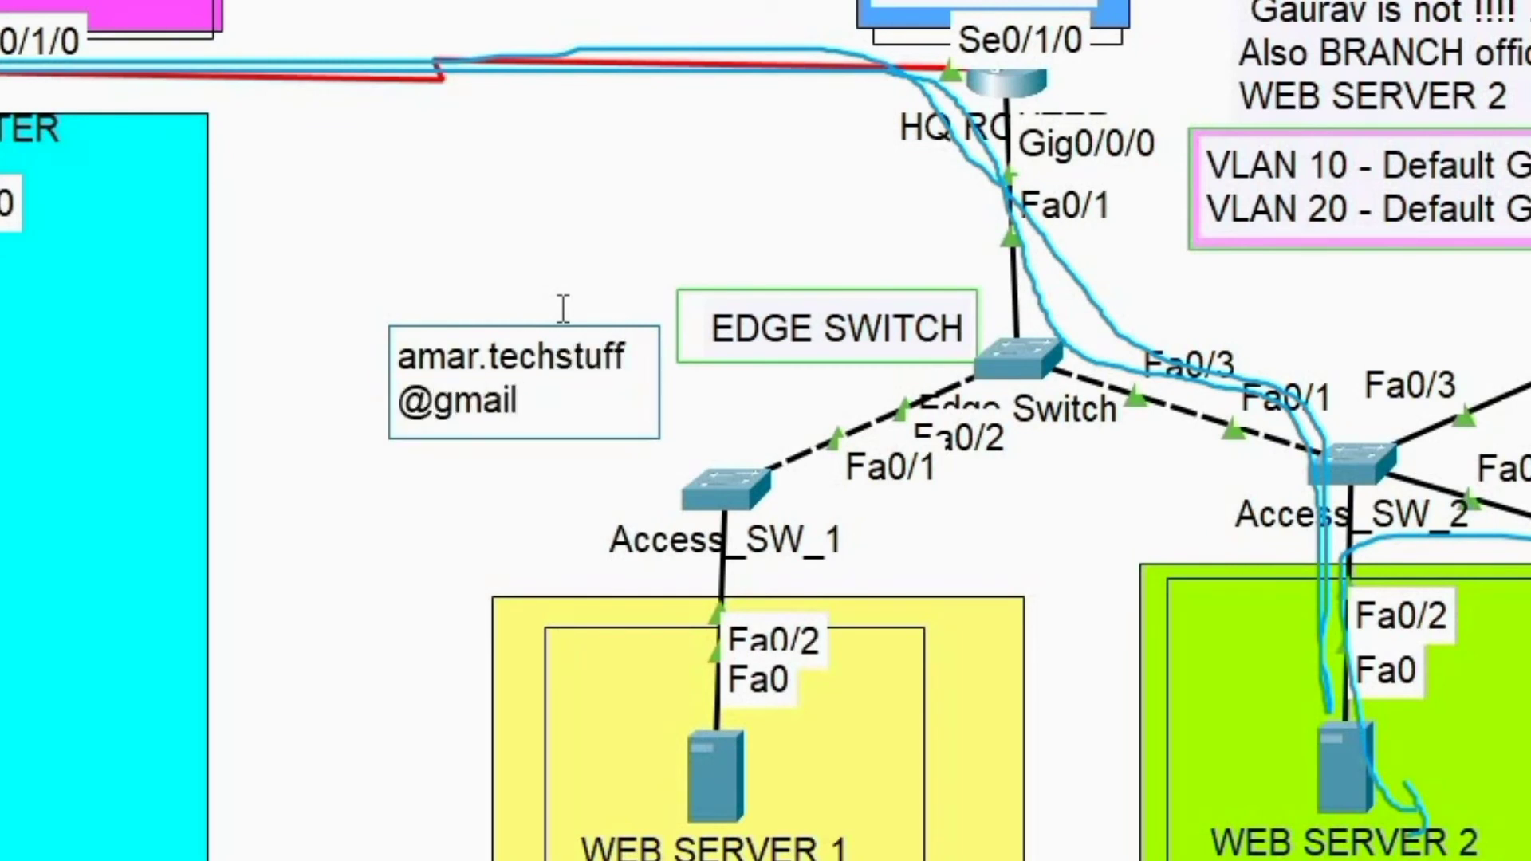